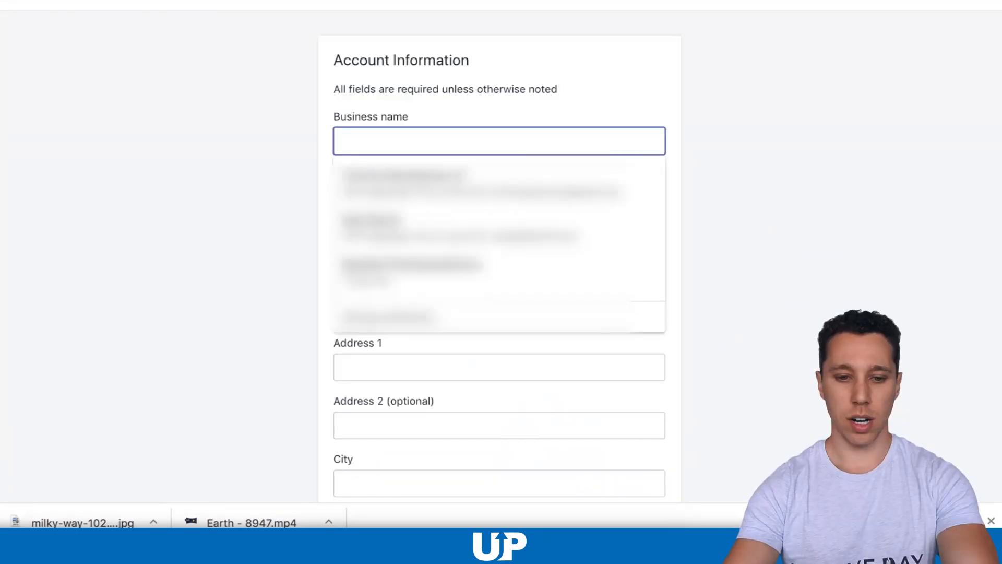
Enter The Five Day Startup as the business name and copy the primary business email address over from the Word document
{"action": "type", "text": "The Five "}
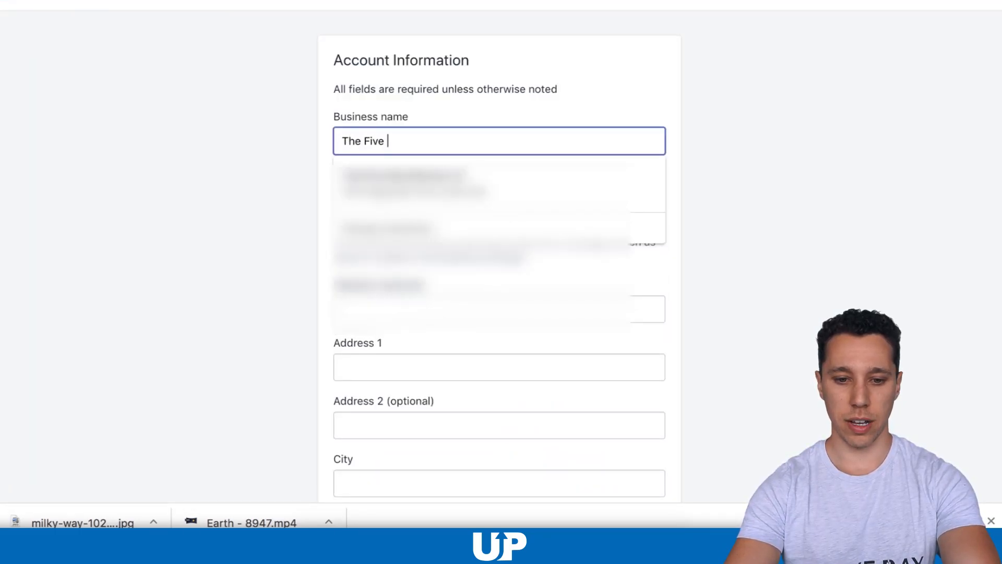
{"action": "type", "text": "Day Startup"}
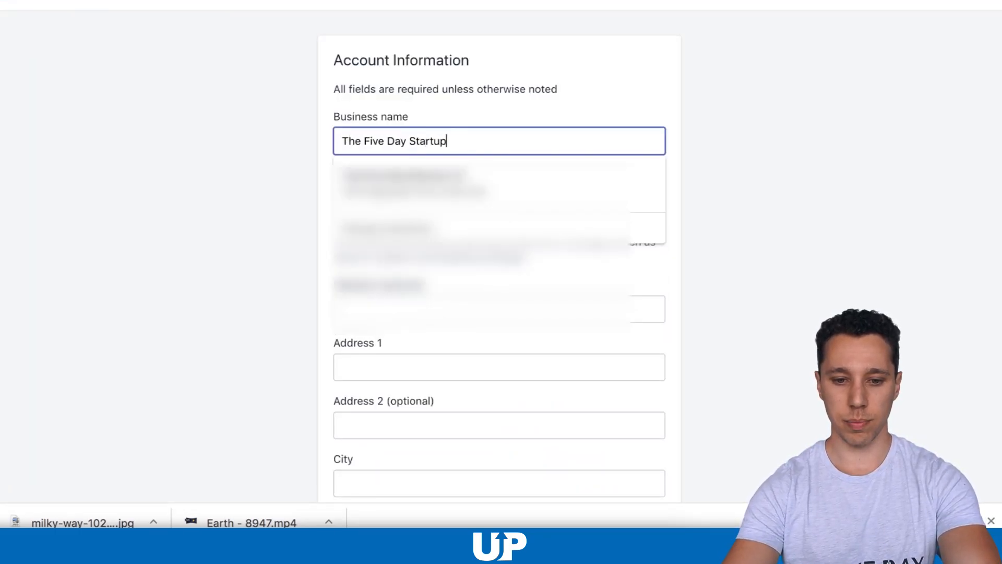
{"action": "key", "text": "super+Tab"}
{"action": "triple_click", "coordinate": [725, 245]}
{"action": "key", "text": "super+c"}
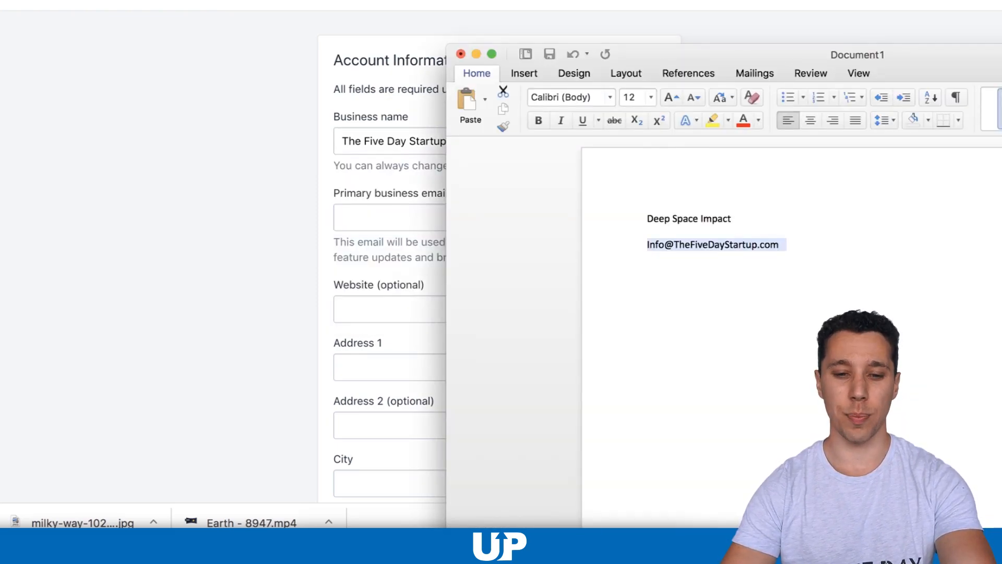
{"action": "left_click", "coordinate": [390, 217]}
{"action": "key", "text": "super+v"}
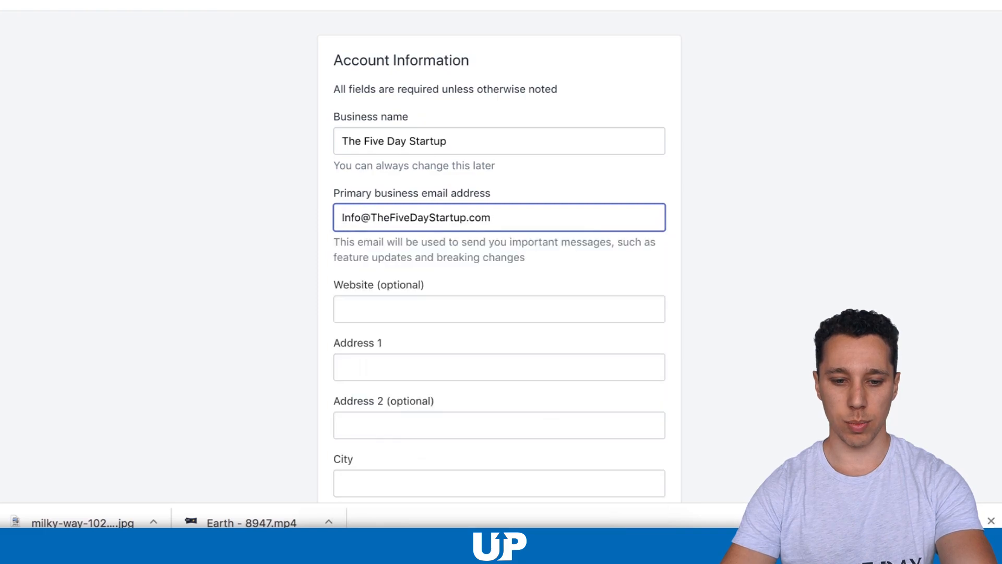
Fill in the website with TheFiveDayStartup.com, copied from the domain part of the business email address
{"action": "scroll", "coordinate": [501, 261], "scroll_direction": "down", "scroll_amount": 3}
{"action": "left_click", "coordinate": [428, 189]}
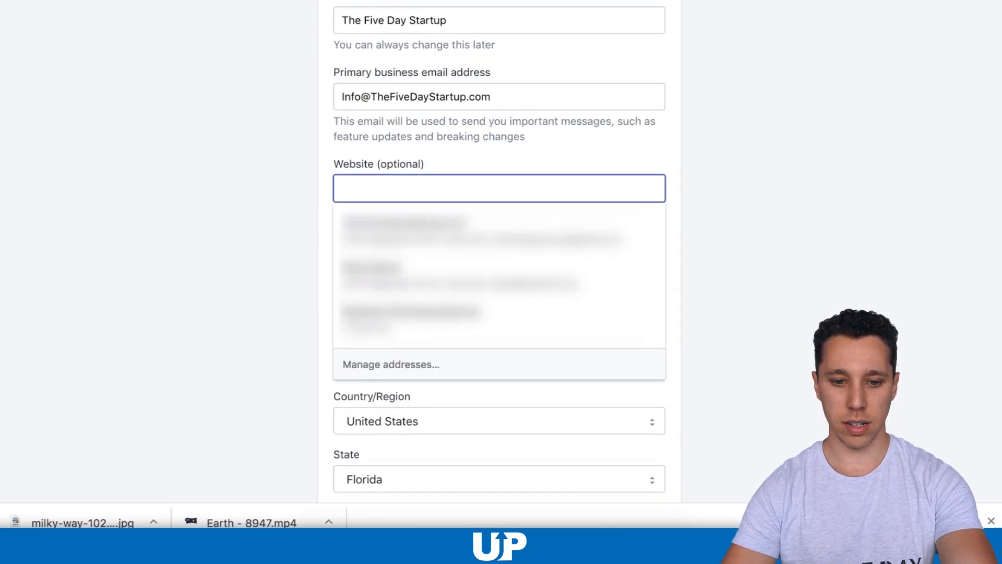
{"action": "left_click_drag", "start_coordinate": [370, 97], "coordinate": [491, 98]}
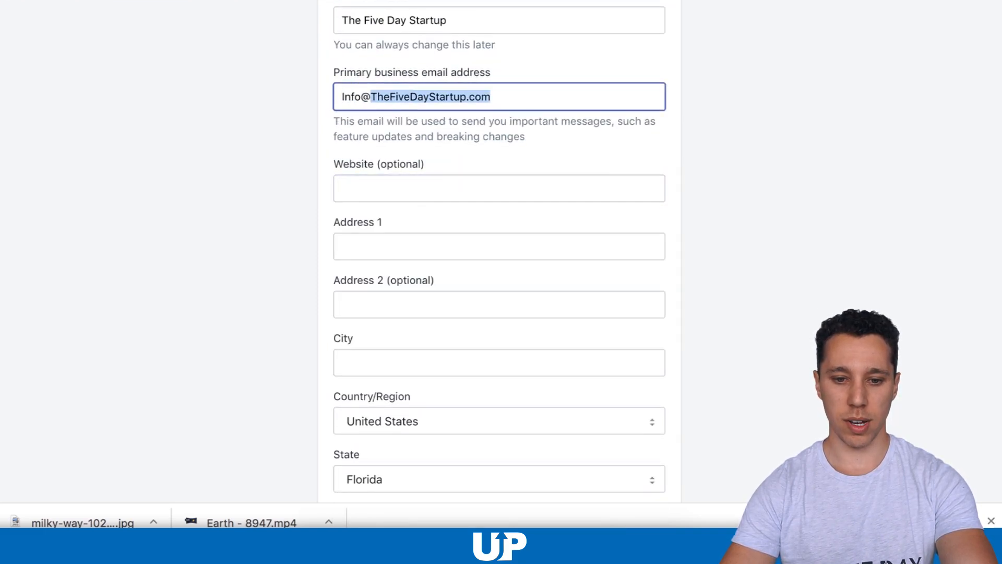
{"action": "key", "text": "super+c"}
{"action": "left_click", "coordinate": [469, 189]}
{"action": "key", "text": "super+v"}
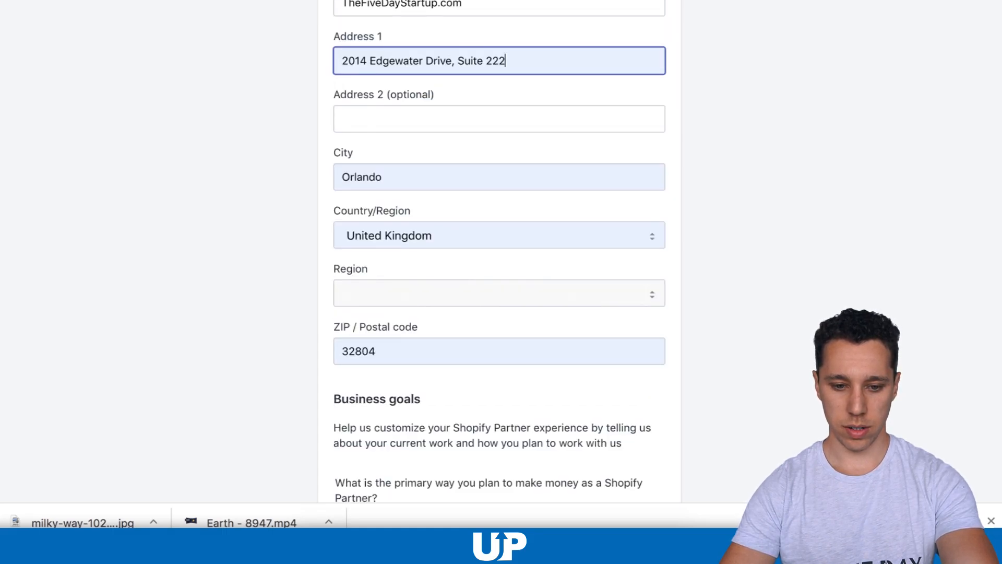
Choose Building new Shopify stores for clients as the primary way to make money and answer Yes to currently having a client
{"action": "scroll", "coordinate": [499, 251], "scroll_direction": "down", "scroll_amount": 2}
{"action": "scroll", "coordinate": [499, 250], "scroll_direction": "down", "scroll_amount": 4}
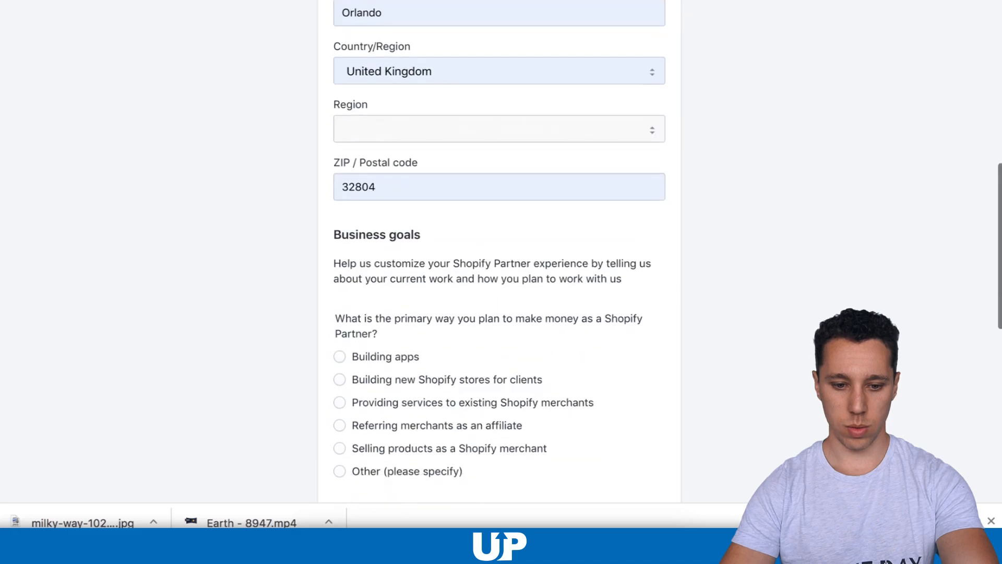
{"action": "scroll", "coordinate": [499, 251], "scroll_direction": "down", "scroll_amount": 3}
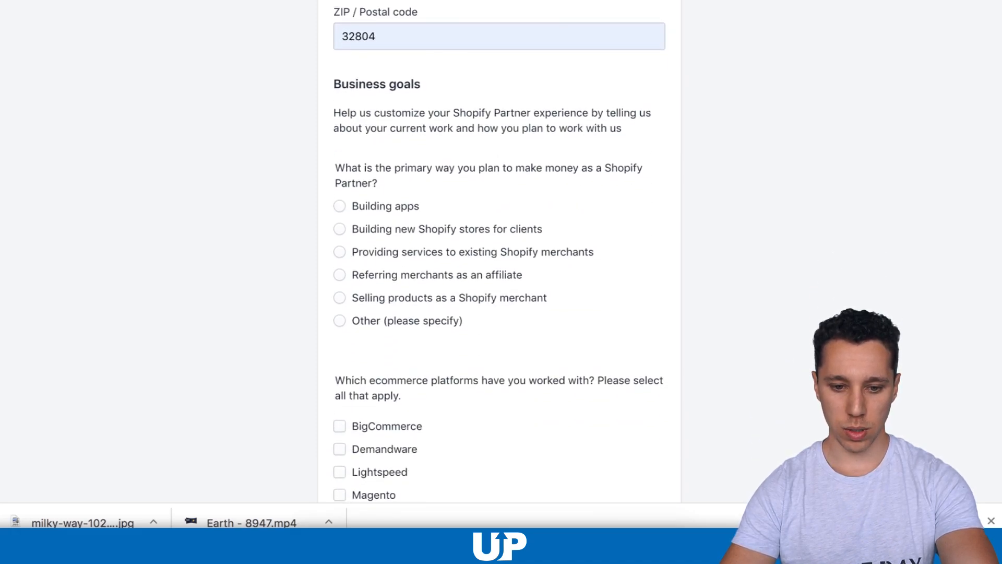
{"action": "left_click", "coordinate": [340, 230]}
{"action": "scroll", "coordinate": [500, 250], "scroll_direction": "down", "scroll_amount": 3}
{"action": "scroll", "coordinate": [500, 250], "scroll_direction": "down", "scroll_amount": 1}
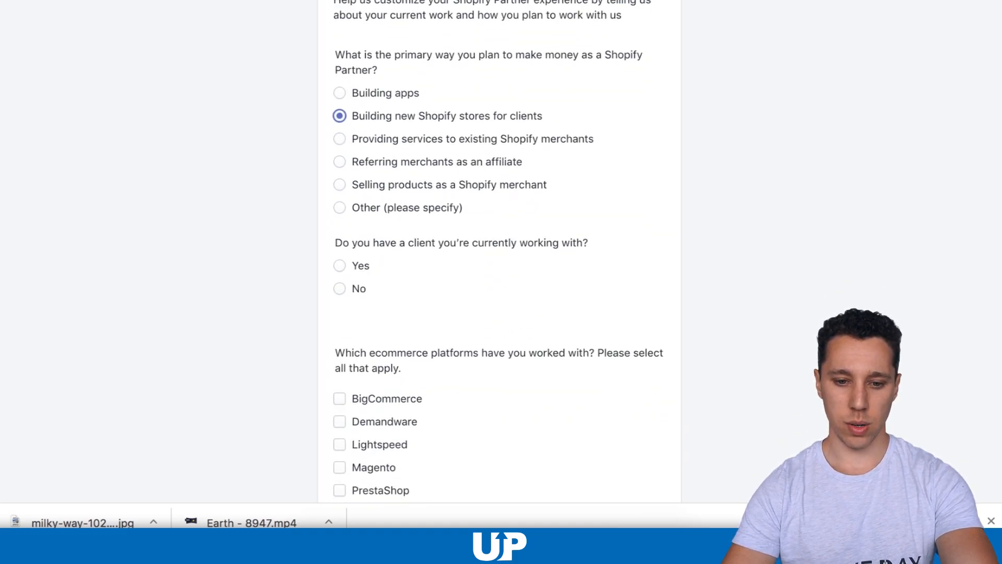
{"action": "left_click", "coordinate": [339, 265]}
Mark WooCommerce and WordPress as the ecommerce platforms already worked with
{"action": "scroll", "coordinate": [500, 250], "scroll_direction": "down", "scroll_amount": 5}
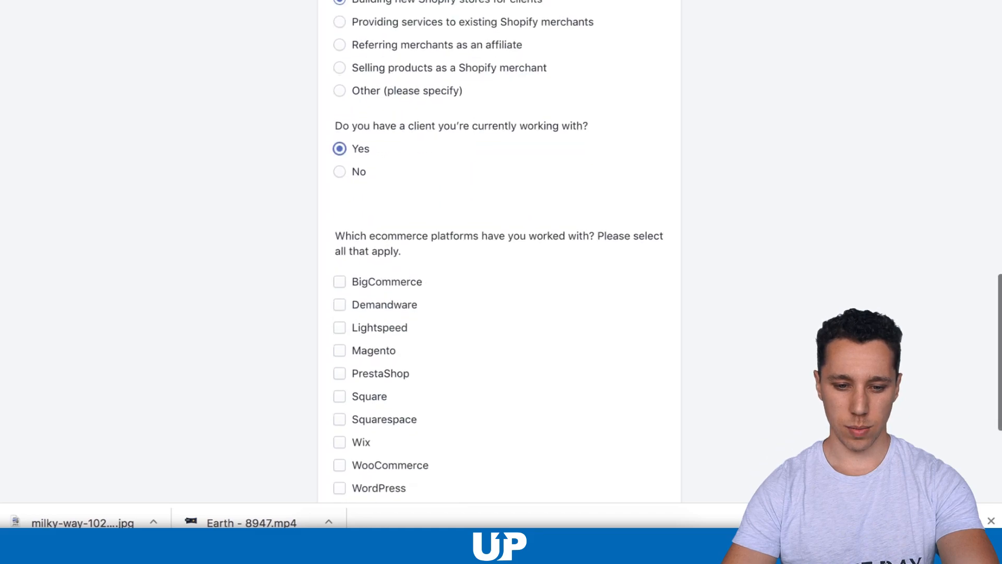
{"action": "left_click", "coordinate": [340, 397]}
{"action": "left_click", "coordinate": [340, 420]}
{"action": "scroll", "coordinate": [499, 251], "scroll_direction": "down", "scroll_amount": 1}
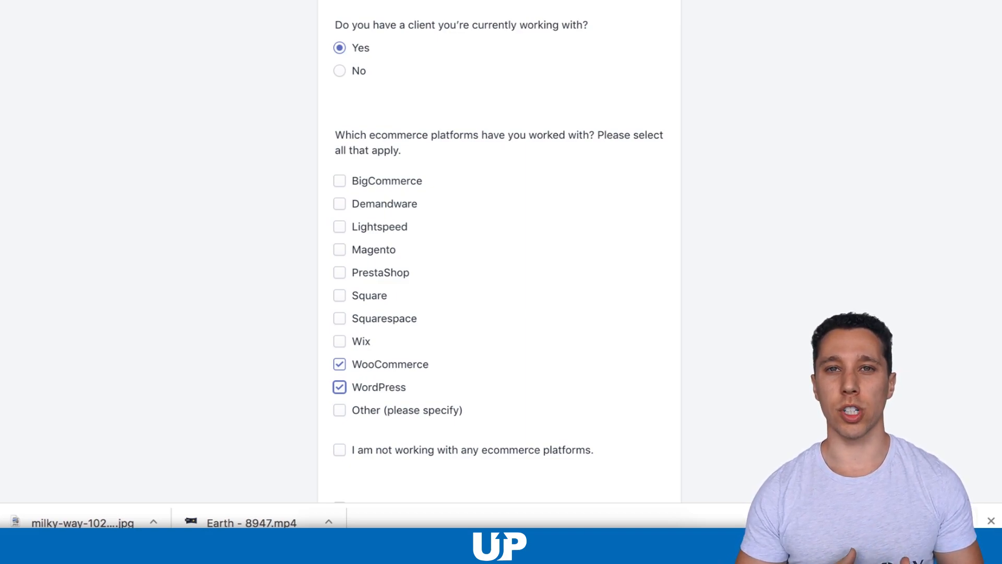
{"action": "scroll", "coordinate": [499, 250], "scroll_direction": "down", "scroll_amount": 2}
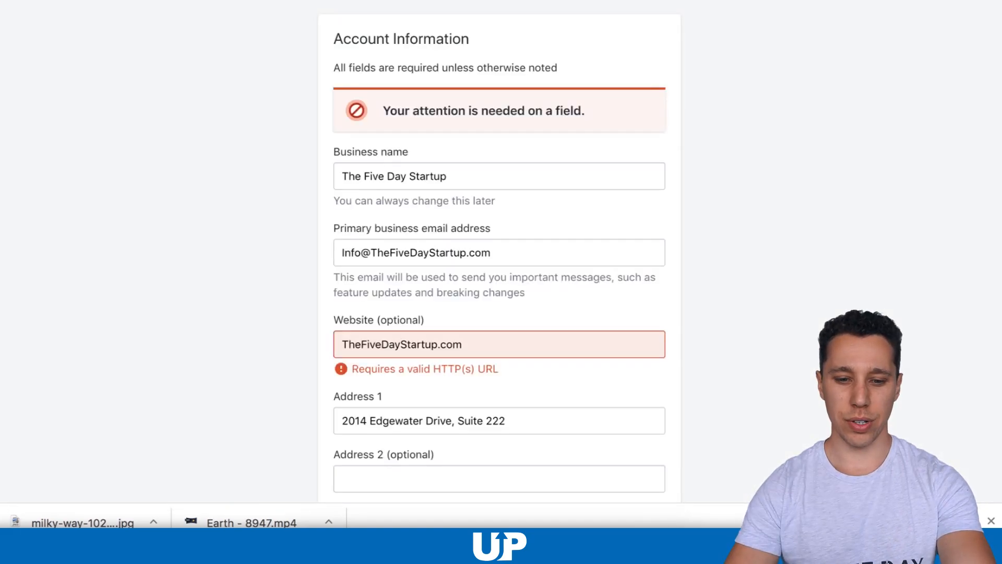
{"action": "triple_click", "coordinate": [469, 344]}
{"action": "key", "text": "super+v"}
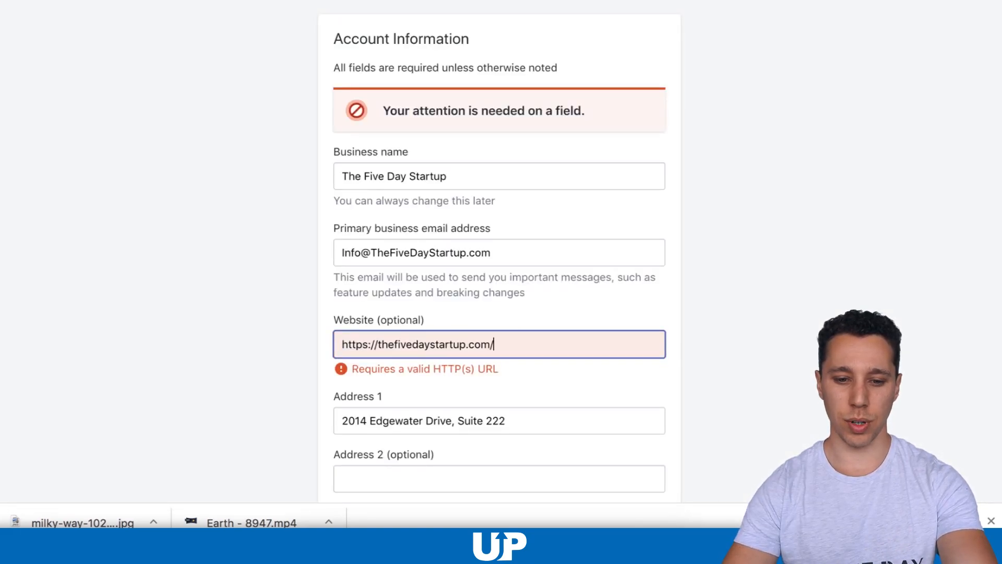
{"action": "scroll", "coordinate": [500, 250], "scroll_direction": "down", "scroll_amount": 13}
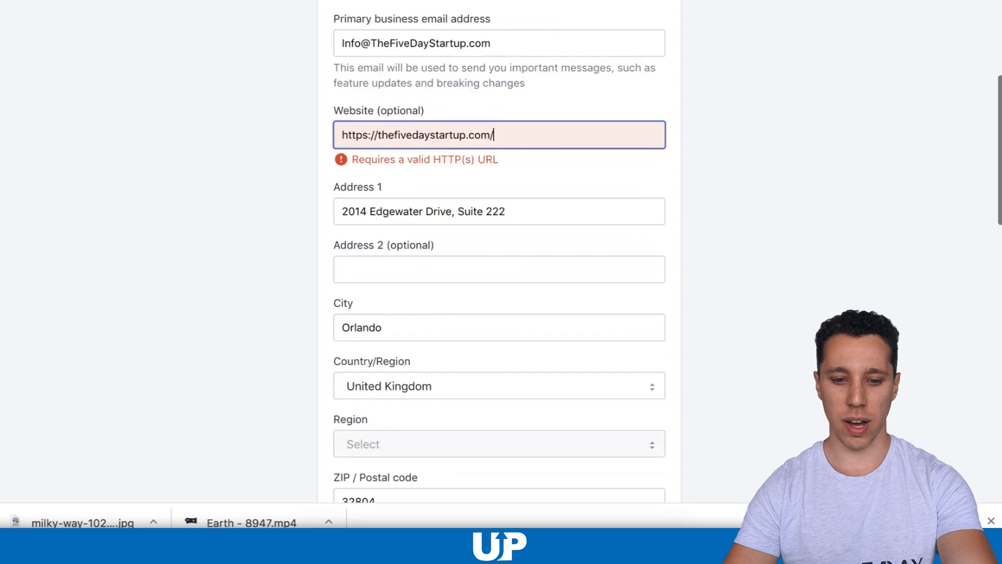
{"action": "scroll", "coordinate": [500, 250], "scroll_direction": "down", "scroll_amount": 8}
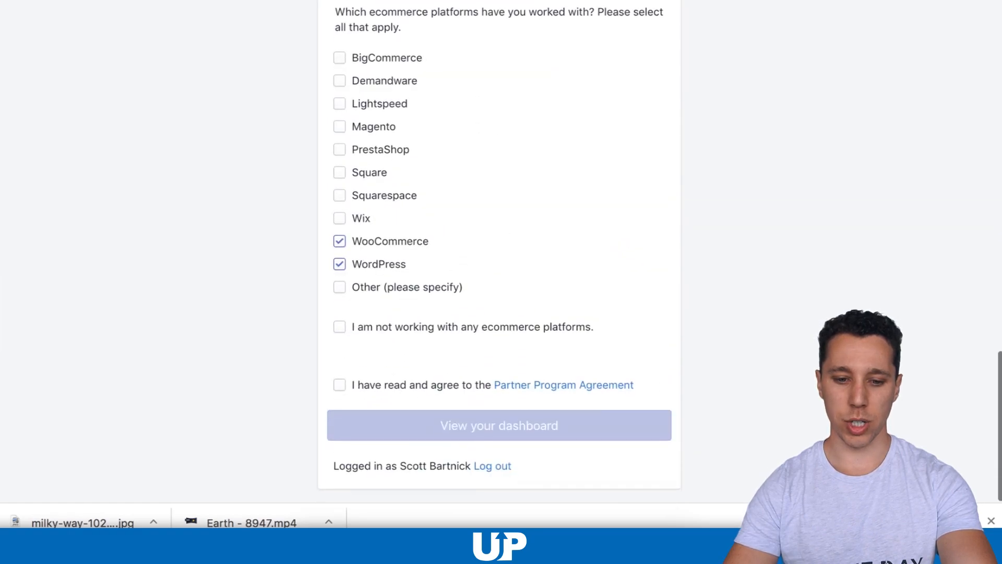
{"action": "left_click", "coordinate": [339, 387]}
{"action": "left_click", "coordinate": [500, 427]}
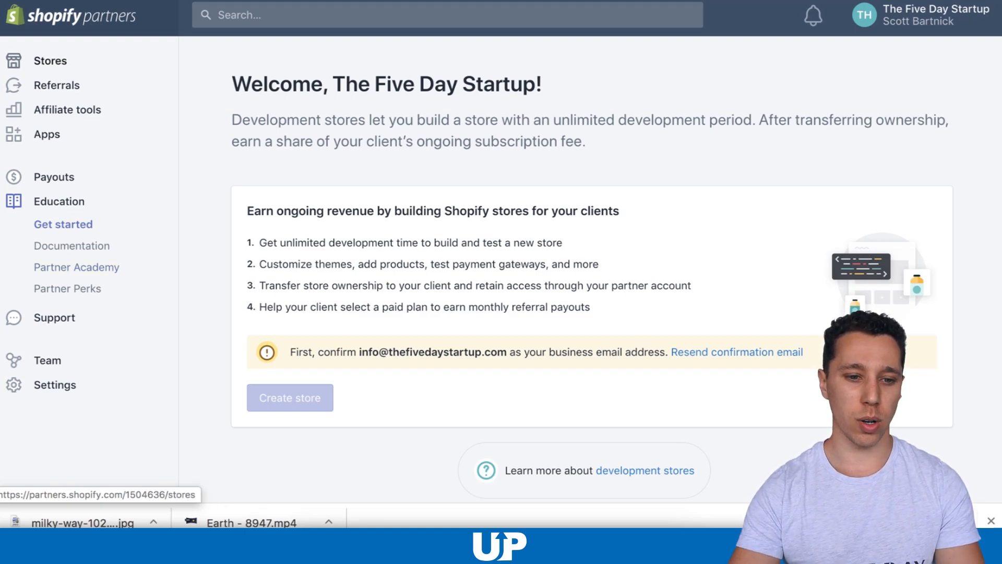
Go to the Stores page and start adding a new store of the Development store type
{"action": "left_click", "coordinate": [50, 60]}
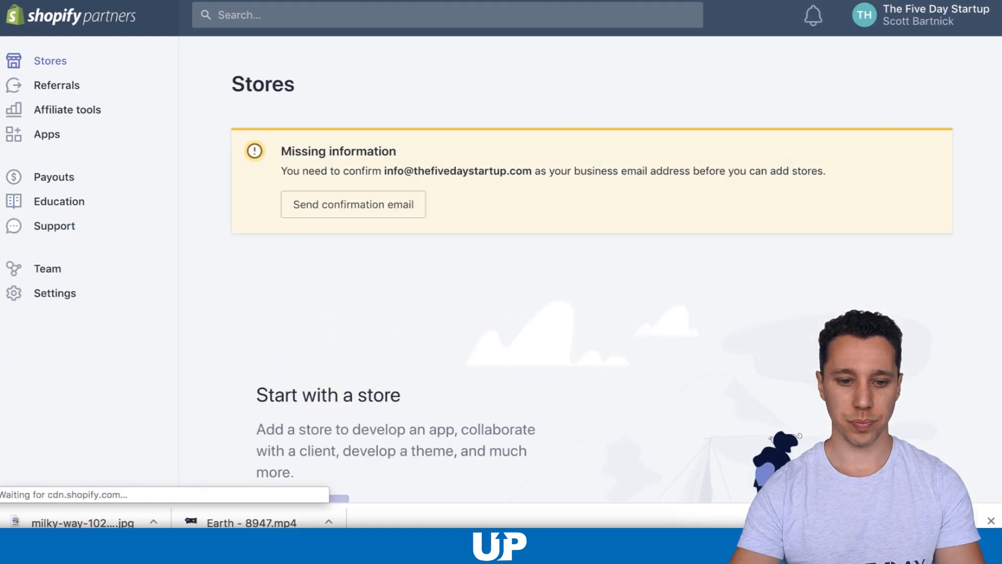
{"action": "scroll", "coordinate": [590, 271], "scroll_direction": "down", "scroll_amount": 4}
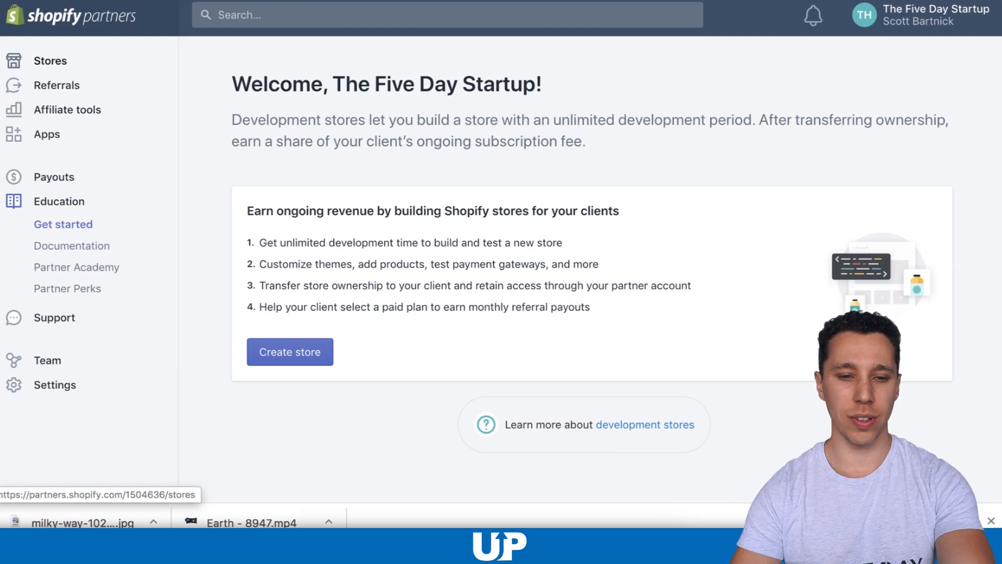
{"action": "left_click", "coordinate": [50, 61]}
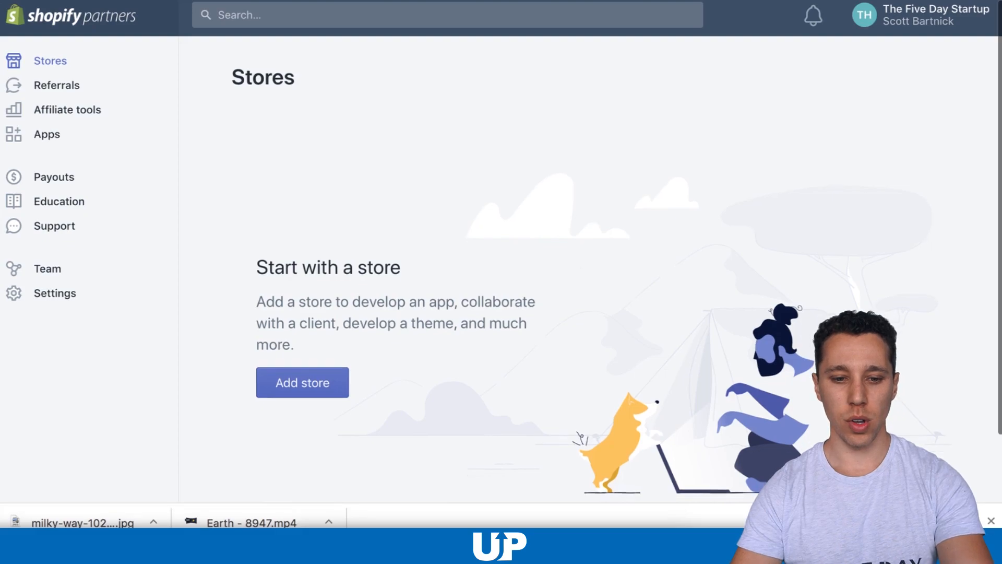
{"action": "left_click", "coordinate": [302, 372]}
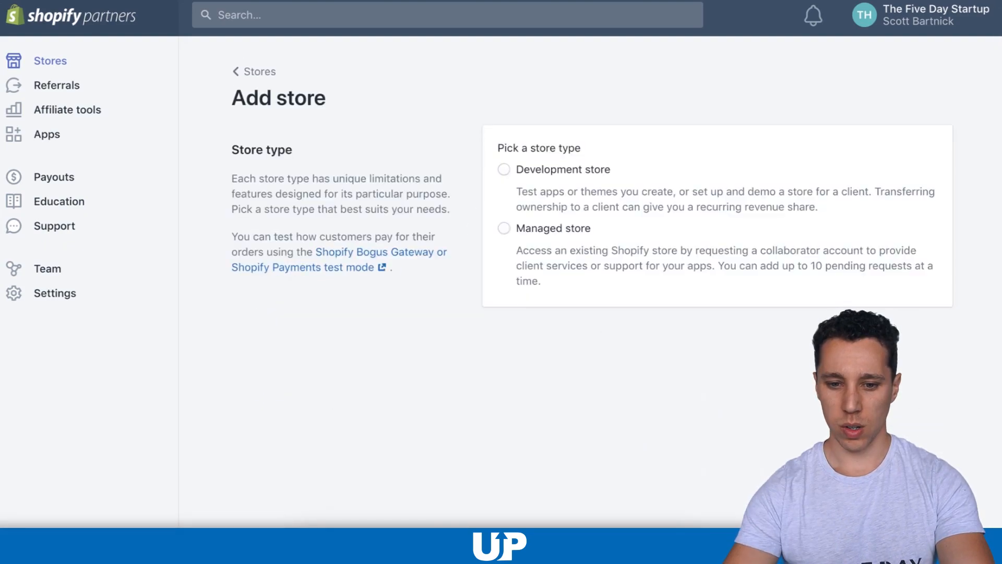
{"action": "left_click", "coordinate": [505, 169]}
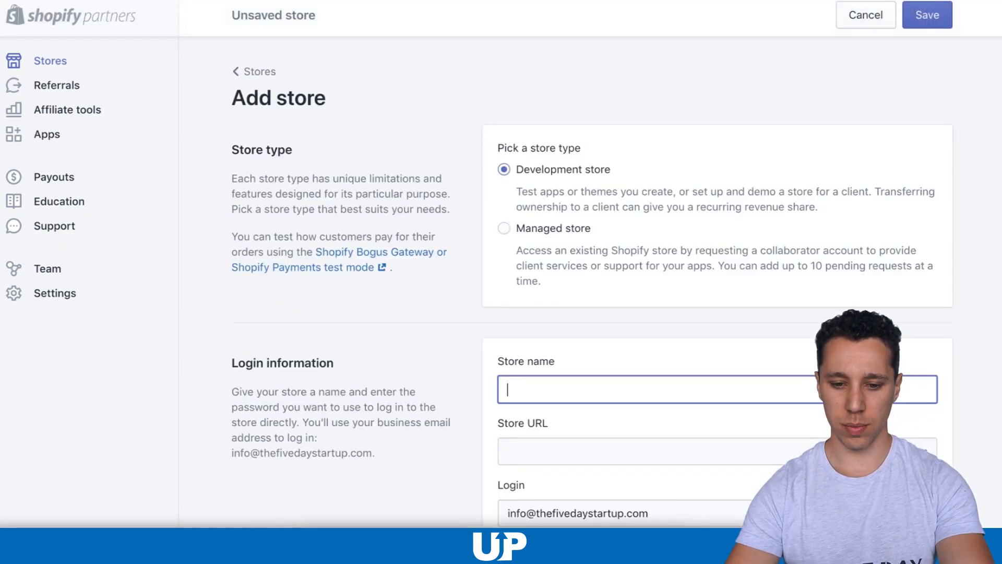
Copy Deep Space Impact from the Word document and enter it as the store name
{"action": "scroll", "coordinate": [586, 282], "scroll_direction": "down", "scroll_amount": 2}
{"action": "key", "text": "super+Tab"}
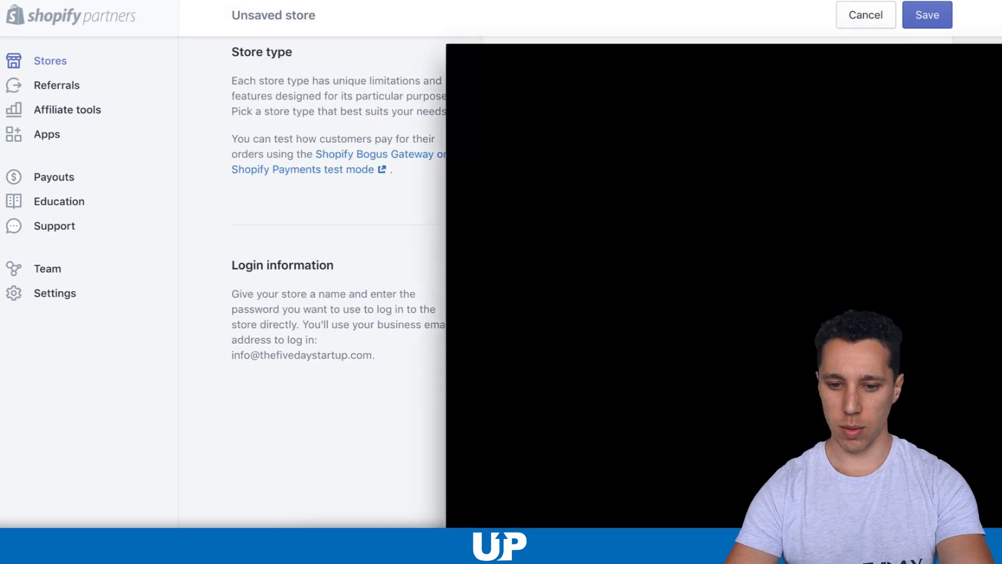
{"action": "triple_click", "coordinate": [689, 219]}
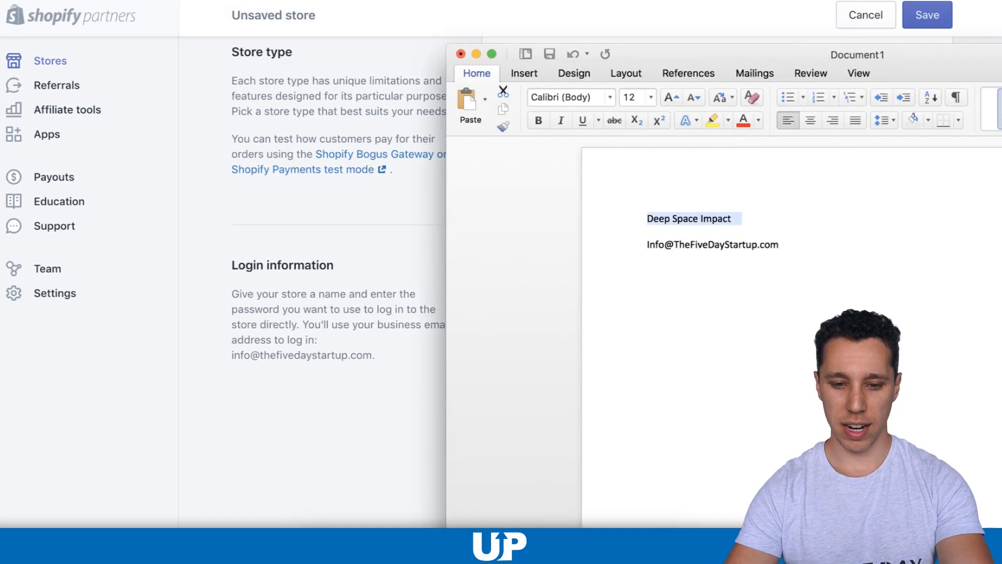
{"action": "left_click", "coordinate": [654, 218]}
{"action": "mouse_move", "coordinate": [648, 219]}
{"action": "left_mouse_down"}
{"action": "mouse_move", "coordinate": [741, 219]}
{"action": "mouse_move", "coordinate": [647, 218]}
{"action": "left_mouse_up"}
{"action": "key", "text": "super+c"}
{"action": "left_click", "coordinate": [727, 219]}
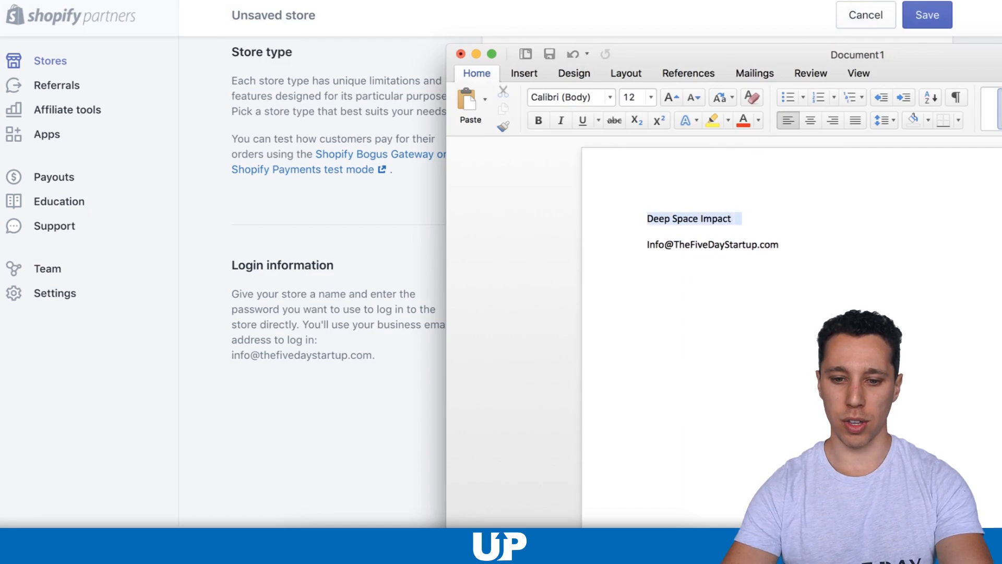
{"action": "key", "text": "super+Tab"}
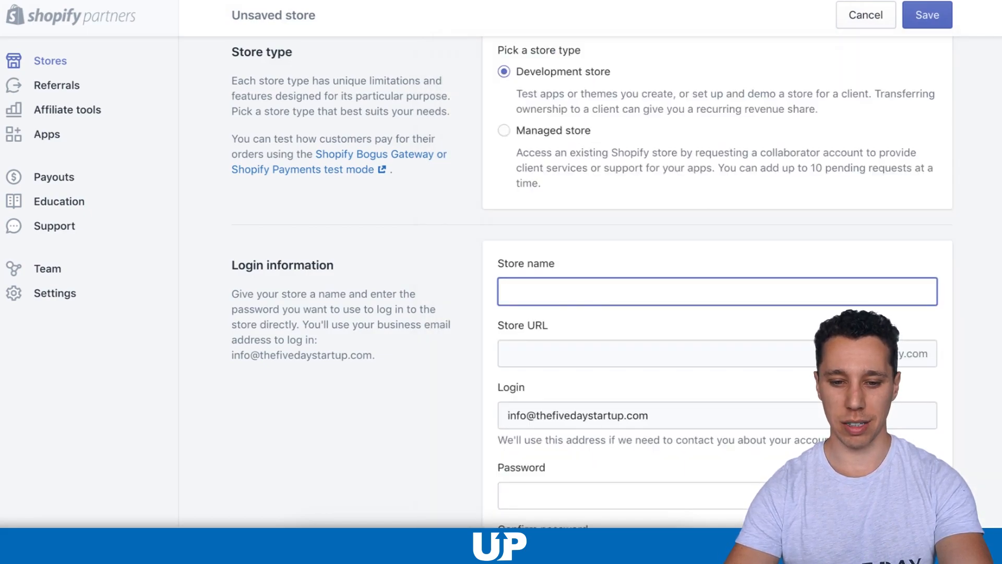
{"action": "key", "text": "super+v"}
Enter the store's login password and repeat it in the confirmation field
{"action": "scroll", "coordinate": [617, 285], "scroll_direction": "down", "scroll_amount": 1}
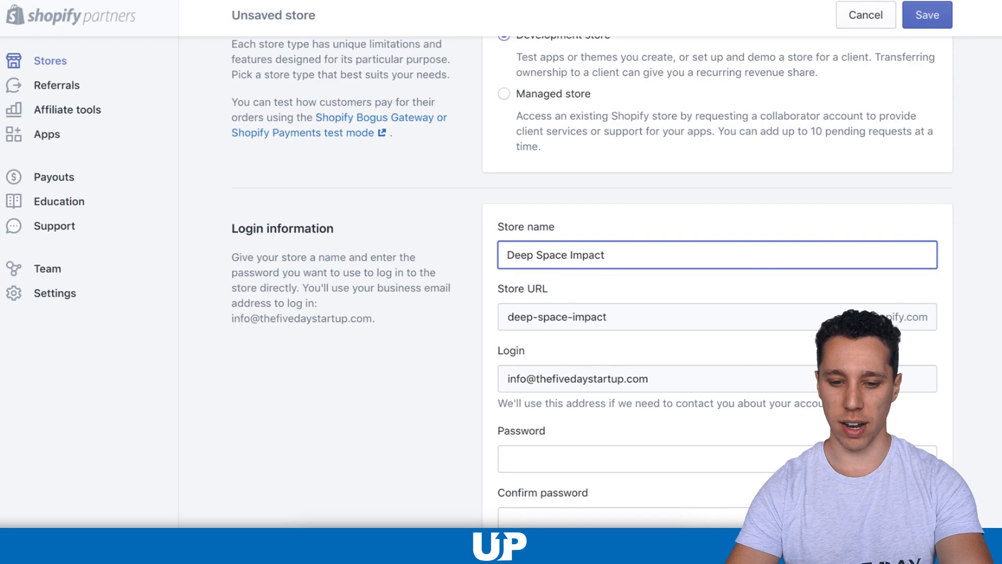
{"action": "scroll", "coordinate": [617, 285], "scroll_direction": "down", "scroll_amount": 1}
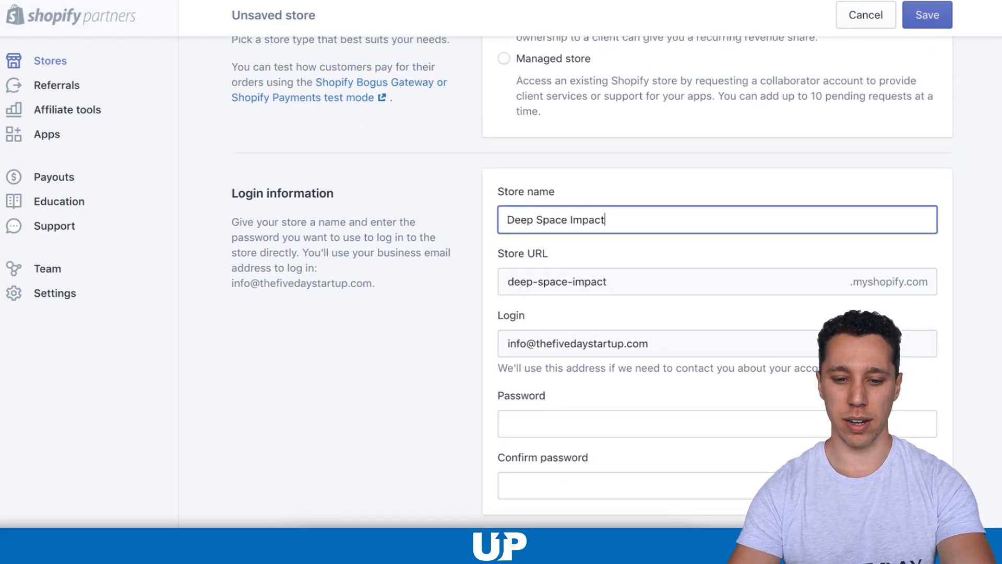
{"action": "scroll", "coordinate": [592, 281], "scroll_direction": "down", "scroll_amount": 5}
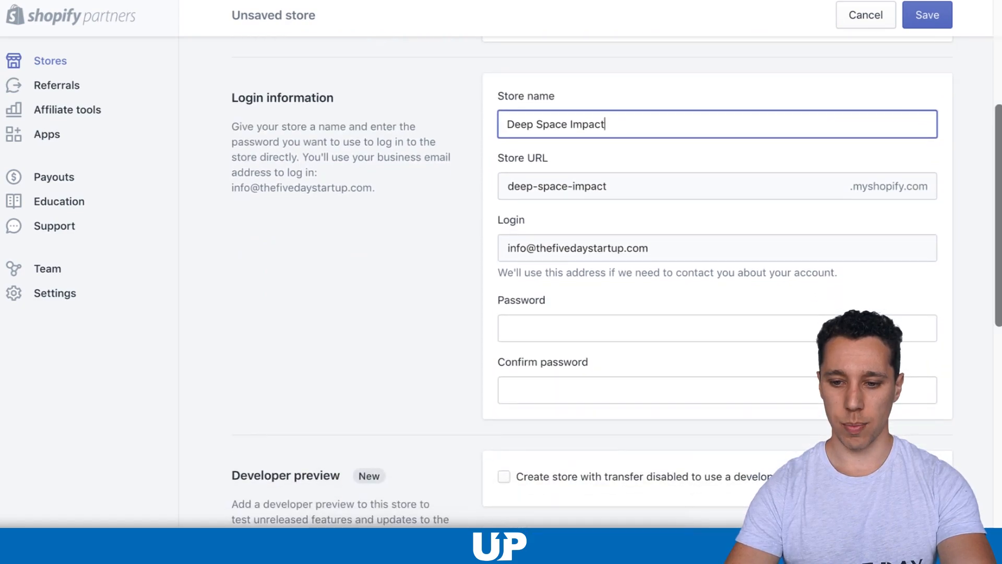
{"action": "left_click", "coordinate": [717, 328]}
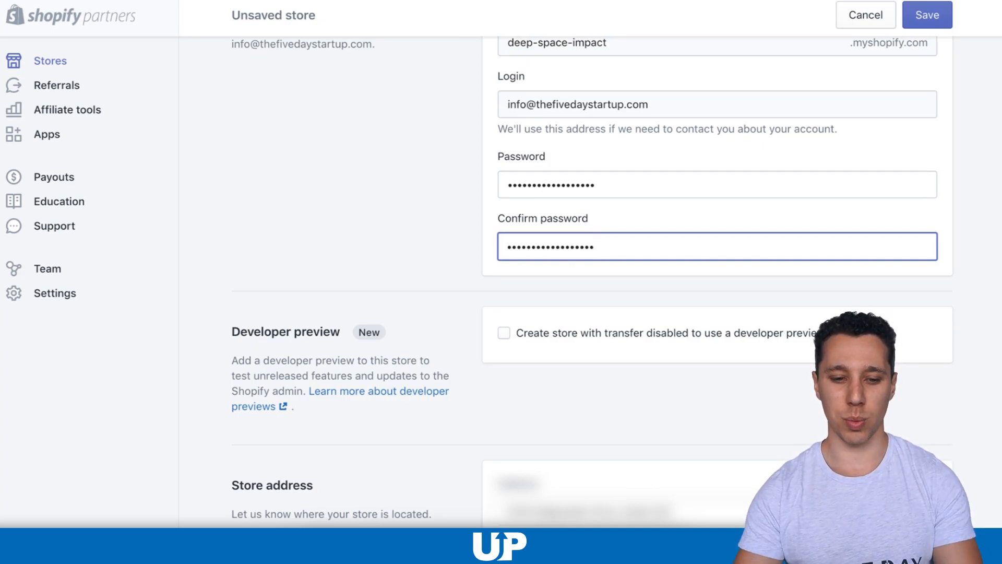
Set the country in the store address to United States
{"action": "scroll", "coordinate": [592, 282], "scroll_direction": "down", "scroll_amount": 3}
{"action": "scroll", "coordinate": [592, 282], "scroll_direction": "down", "scroll_amount": 4}
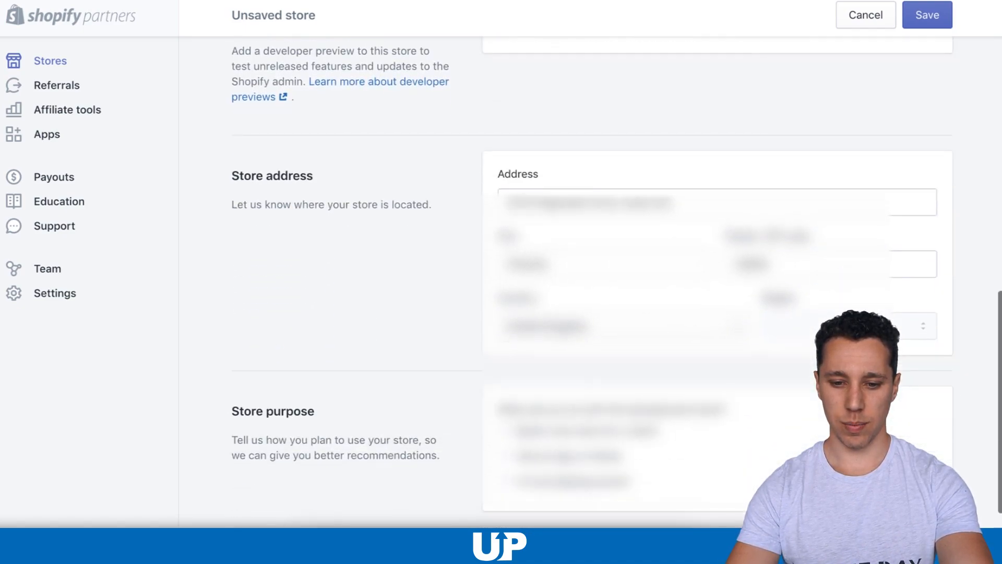
{"action": "left_click", "coordinate": [616, 325]}
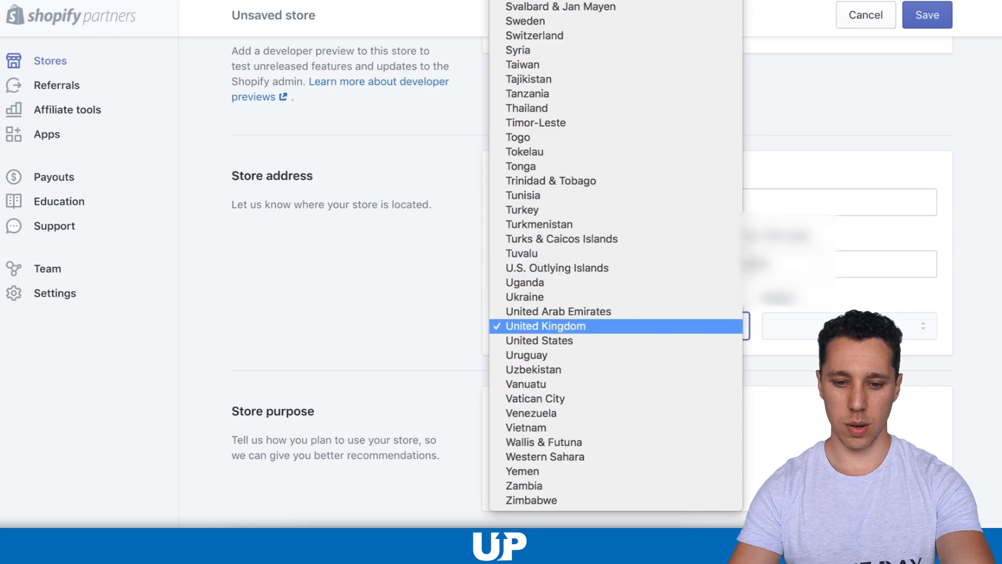
{"action": "left_click", "coordinate": [540, 341]}
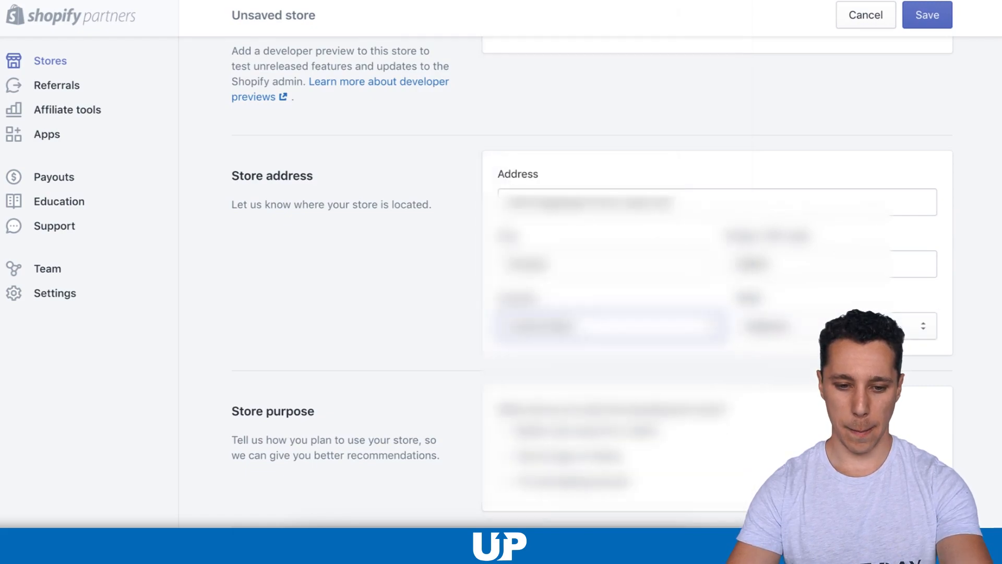
Set the store purpose to Build a new store for a client and save the new development store
{"action": "scroll", "coordinate": [540, 340], "scroll_direction": "down", "scroll_amount": 2}
{"action": "left_click", "coordinate": [504, 371]}
{"action": "scroll", "coordinate": [590, 282], "scroll_direction": "down", "scroll_amount": 1}
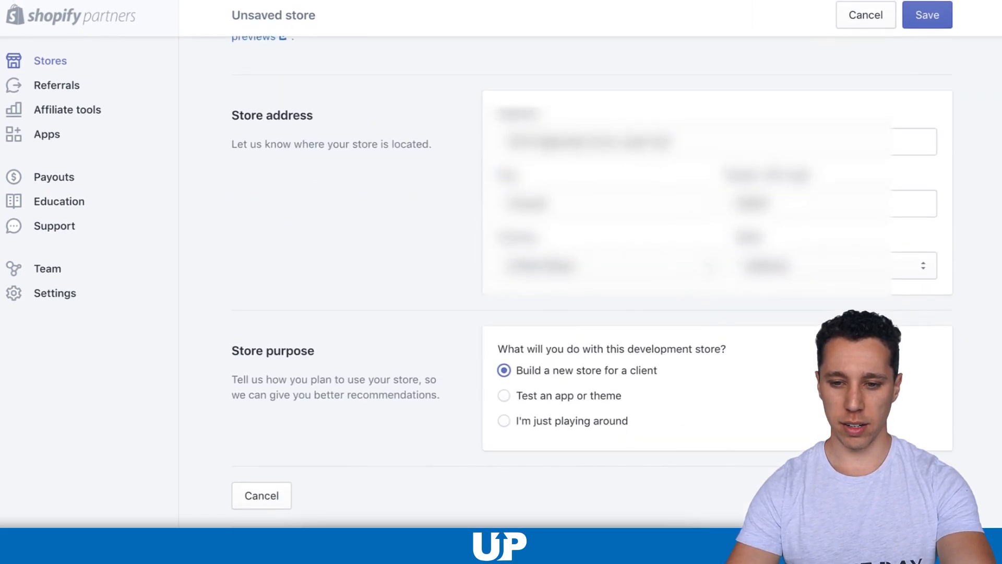
{"action": "left_click", "coordinate": [928, 15]}
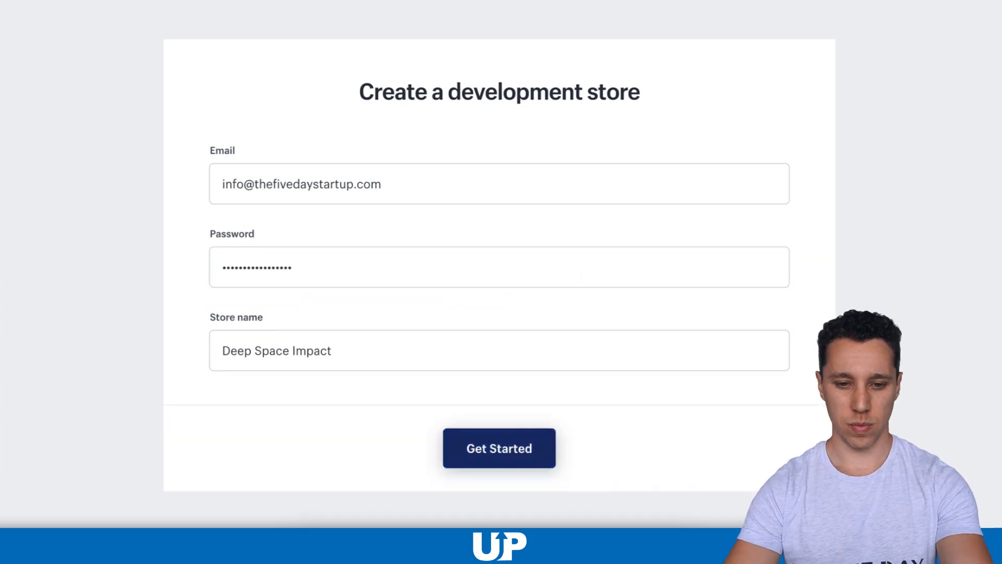
Submit the Create a development store form for the Deep Space Impact store
{"action": "key", "text": "Return"}
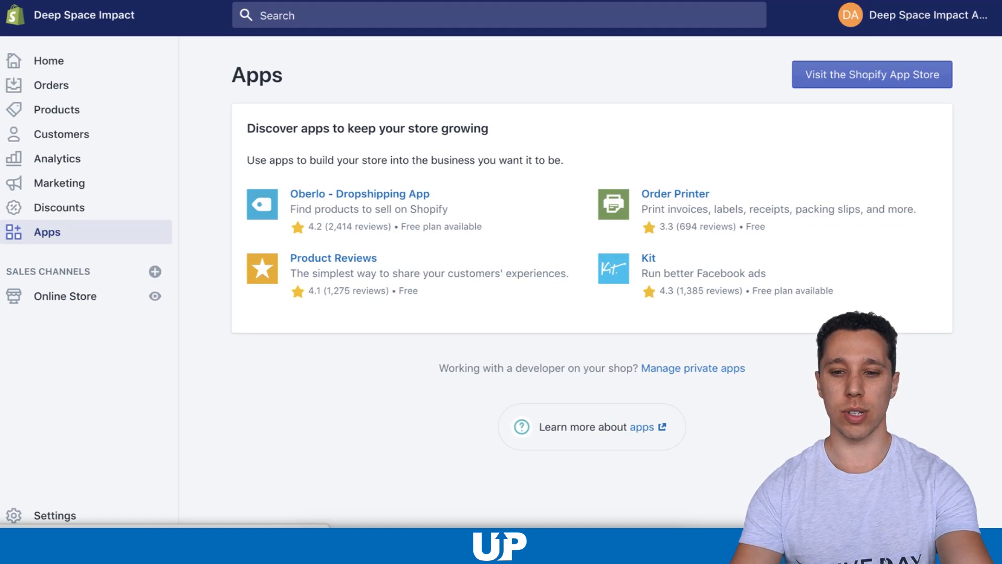
Search the Shopify App Store for pagefly and add the PageFly Advanced Page Builder app to the store
{"action": "left_click", "coordinate": [873, 74]}
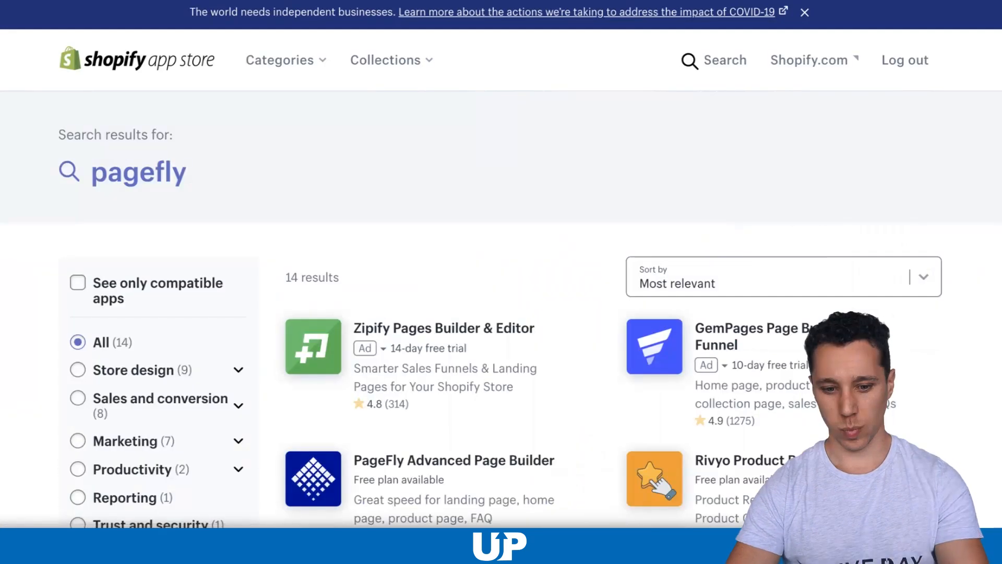
{"action": "scroll", "coordinate": [501, 261], "scroll_direction": "down", "scroll_amount": 4}
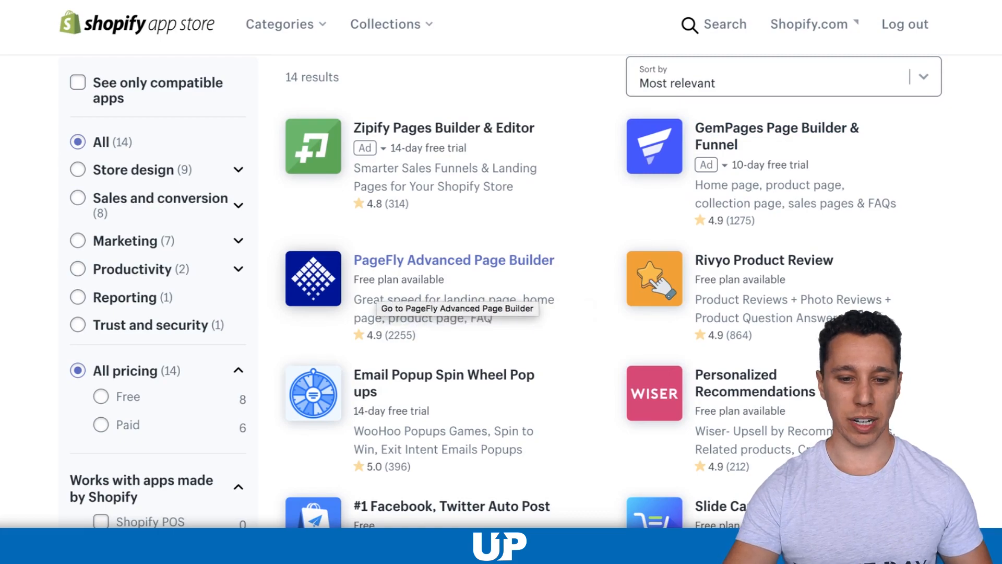
{"action": "left_click", "coordinate": [454, 260]}
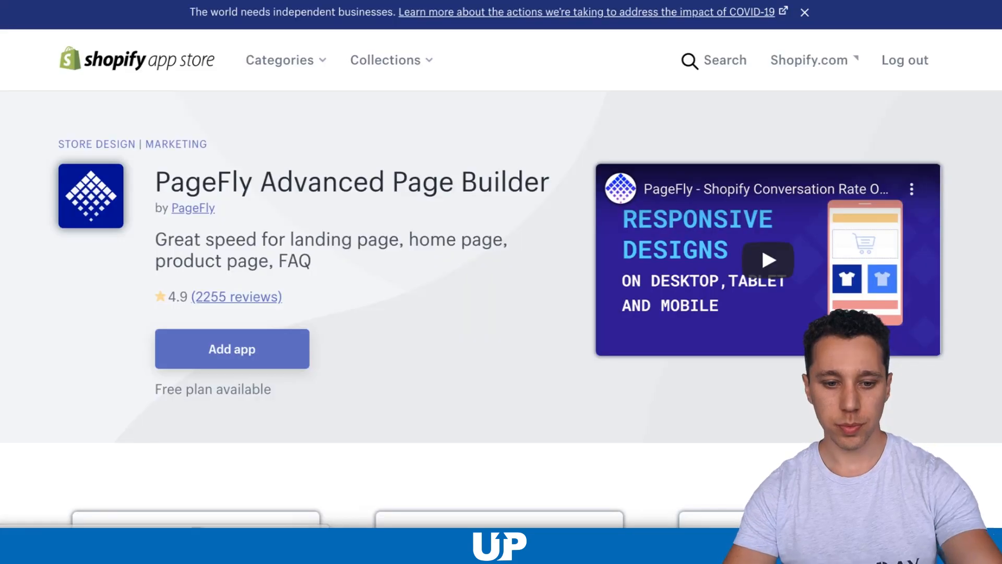
{"action": "left_click", "coordinate": [232, 348]}
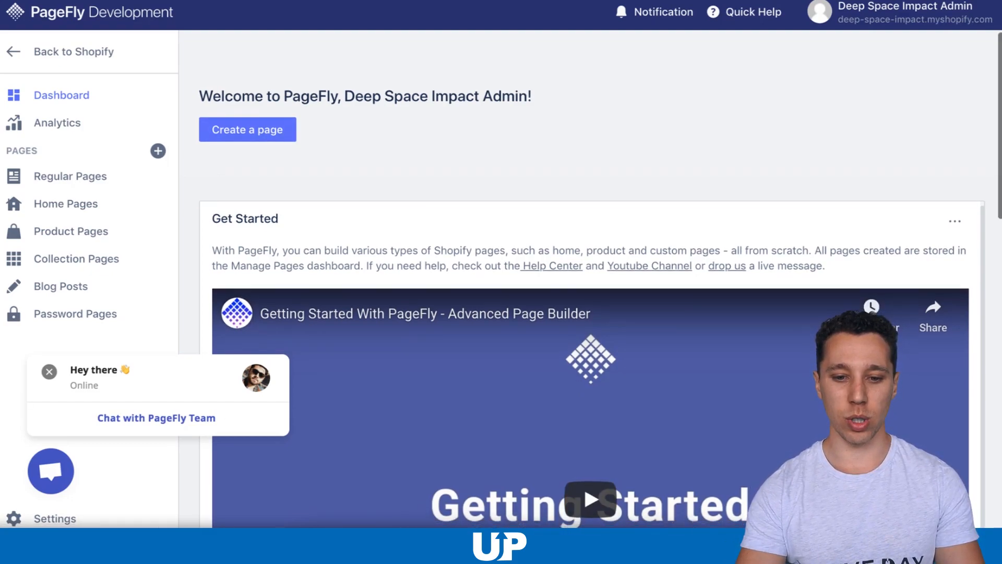
Start a new home page in PageFly and title it Home
{"action": "scroll", "coordinate": [592, 279], "scroll_direction": "down", "scroll_amount": 10}
{"action": "scroll", "coordinate": [592, 279], "scroll_direction": "down", "scroll_amount": 5}
{"action": "scroll", "coordinate": [592, 280], "scroll_direction": "up", "scroll_amount": 11}
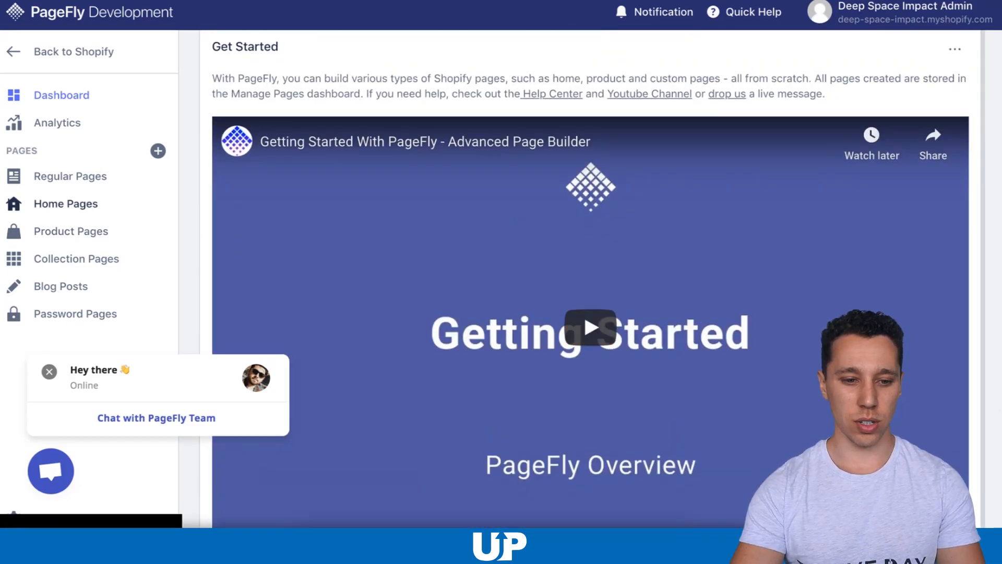
{"action": "left_click", "coordinate": [66, 203]}
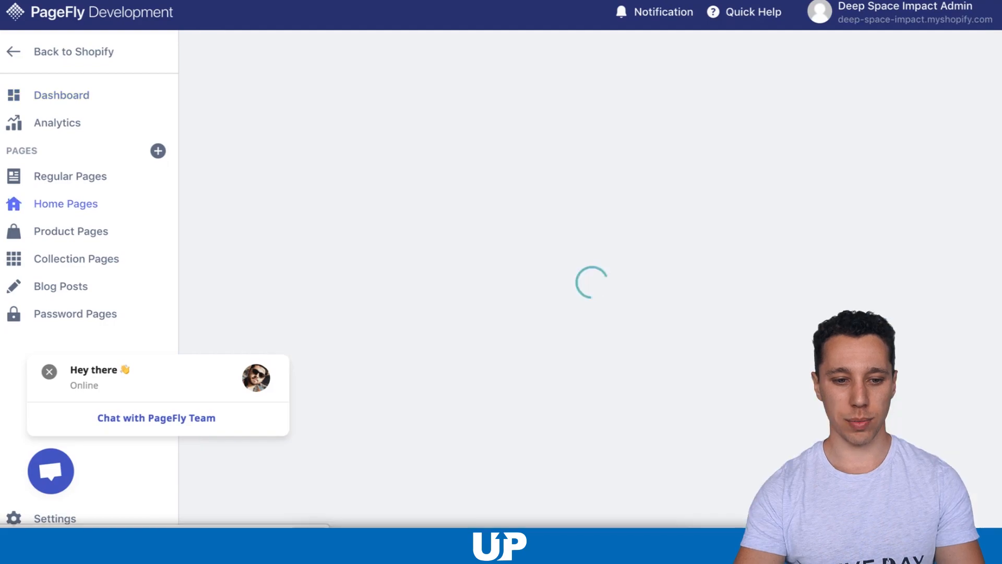
{"action": "left_click", "coordinate": [590, 451]}
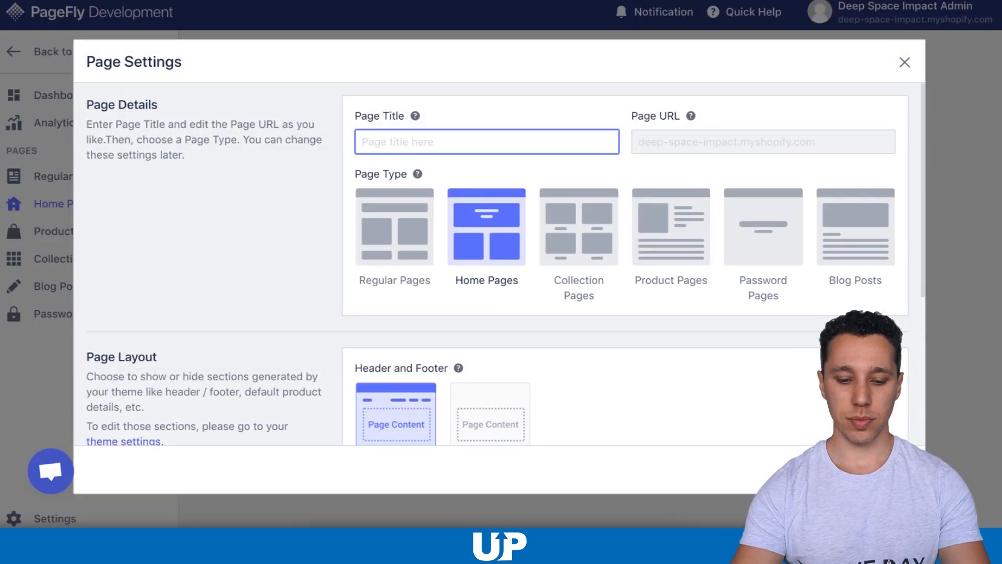
{"action": "type", "text": "Home"}
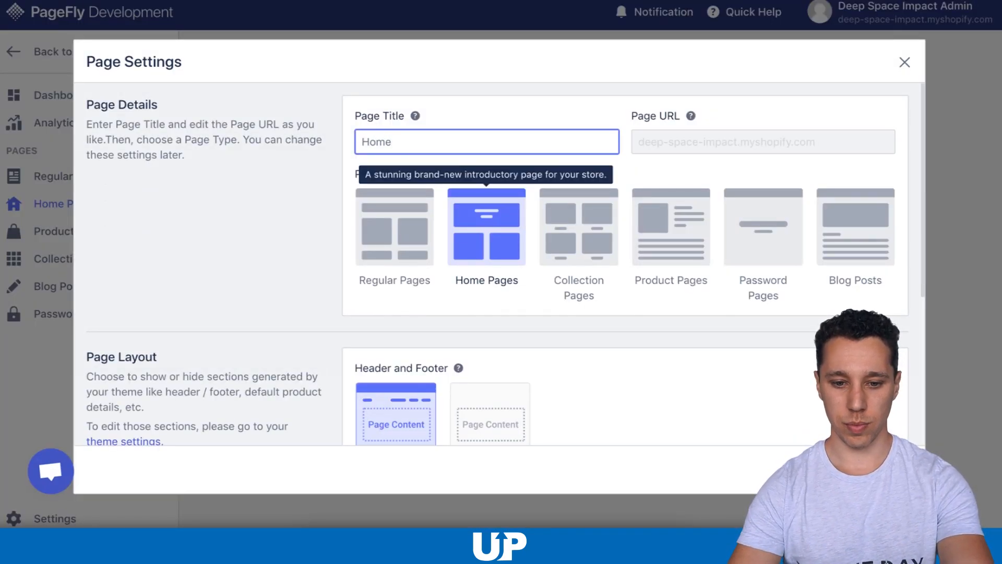
Enable Lazyload Images for the page, leaving the header and footer shown, and continue to the template selection
{"action": "scroll", "coordinate": [506, 263], "scroll_direction": "down", "scroll_amount": 1}
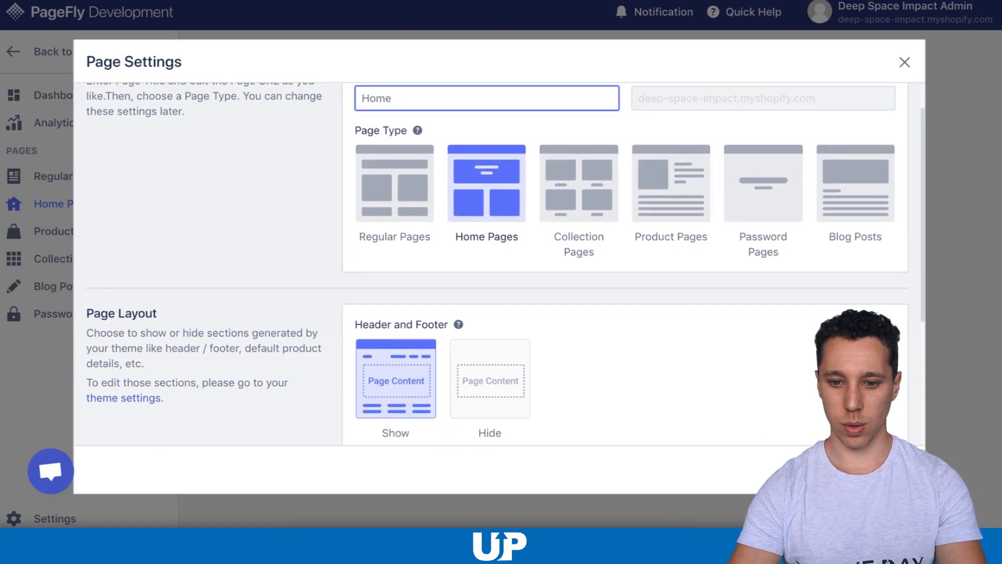
{"action": "scroll", "coordinate": [579, 183], "scroll_direction": "down", "scroll_amount": 2}
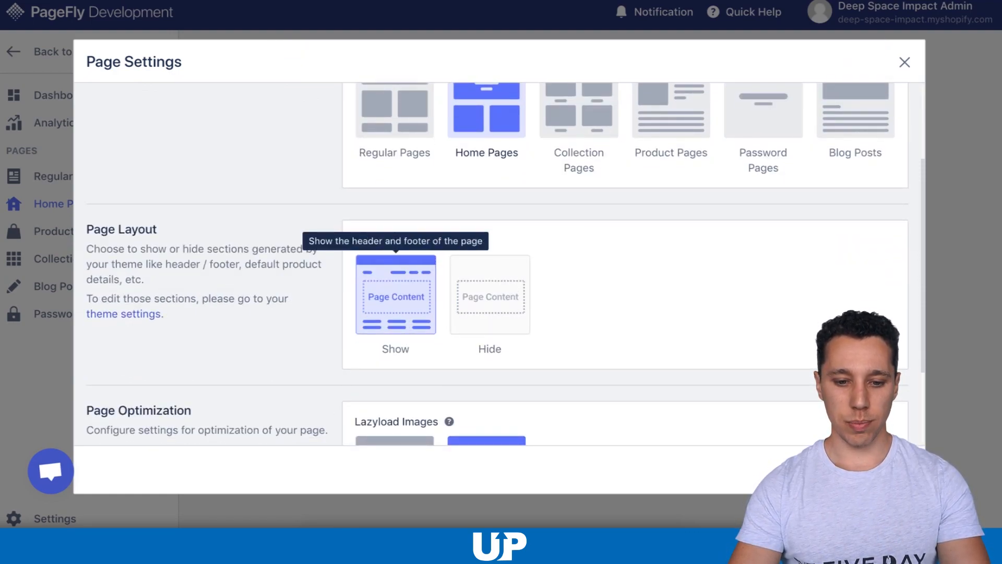
{"action": "scroll", "coordinate": [396, 261], "scroll_direction": "down", "scroll_amount": 2}
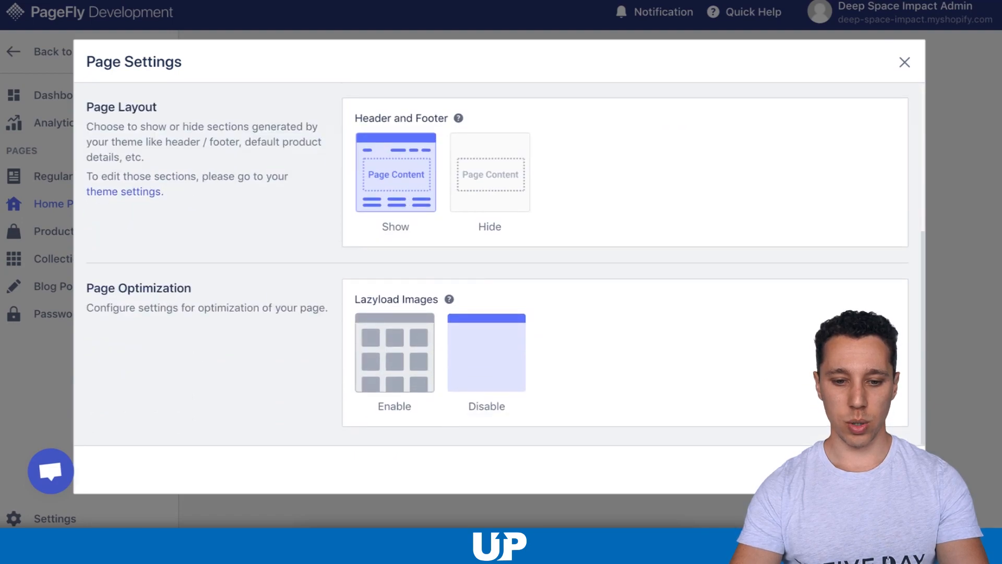
{"action": "left_click", "coordinate": [394, 353]}
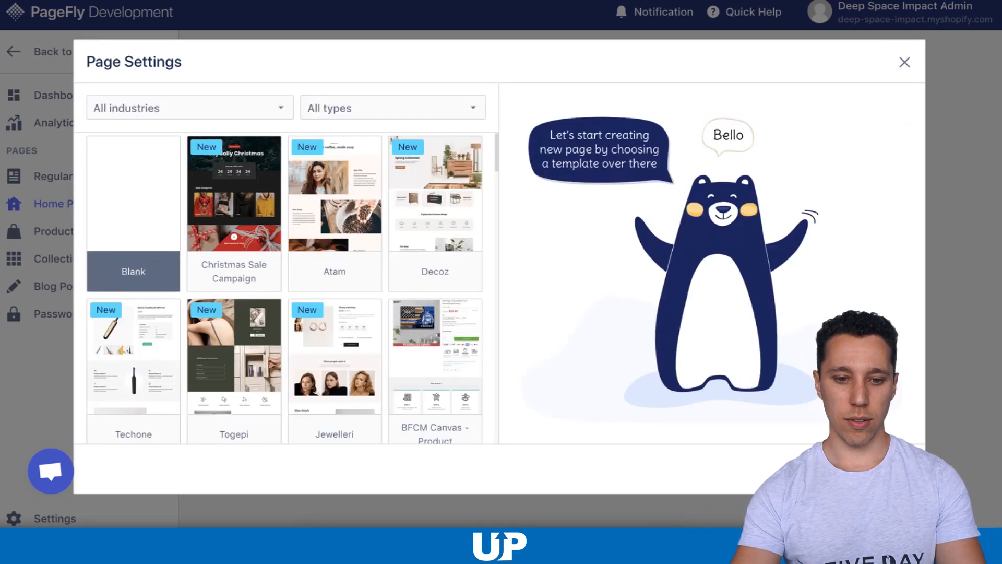
Filter the page templates to the Home Page type and browse the matching designs
{"action": "scroll", "coordinate": [340, 228], "scroll_direction": "down", "scroll_amount": 1}
{"action": "scroll", "coordinate": [339, 237], "scroll_direction": "up", "scroll_amount": 1}
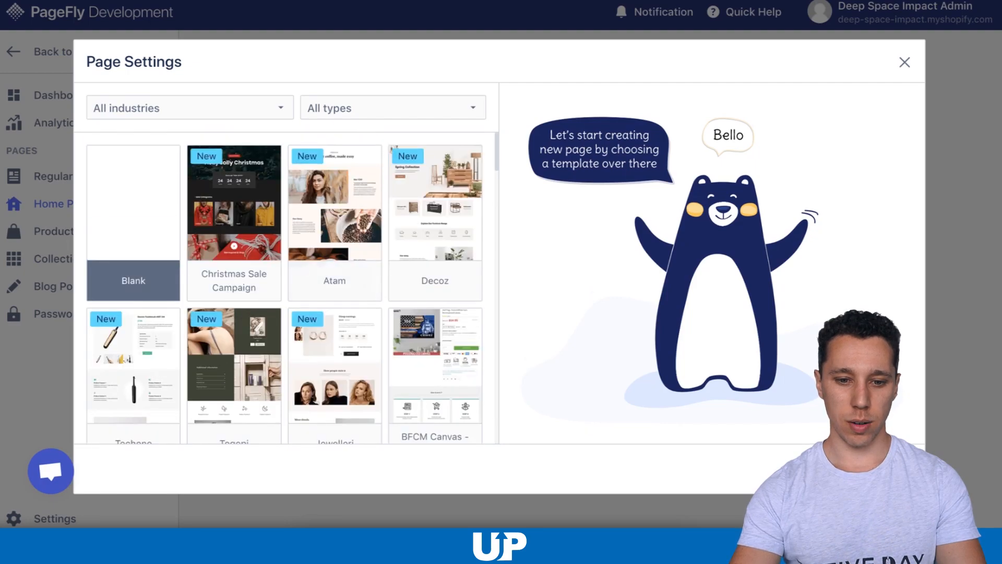
{"action": "left_click", "coordinate": [393, 107]}
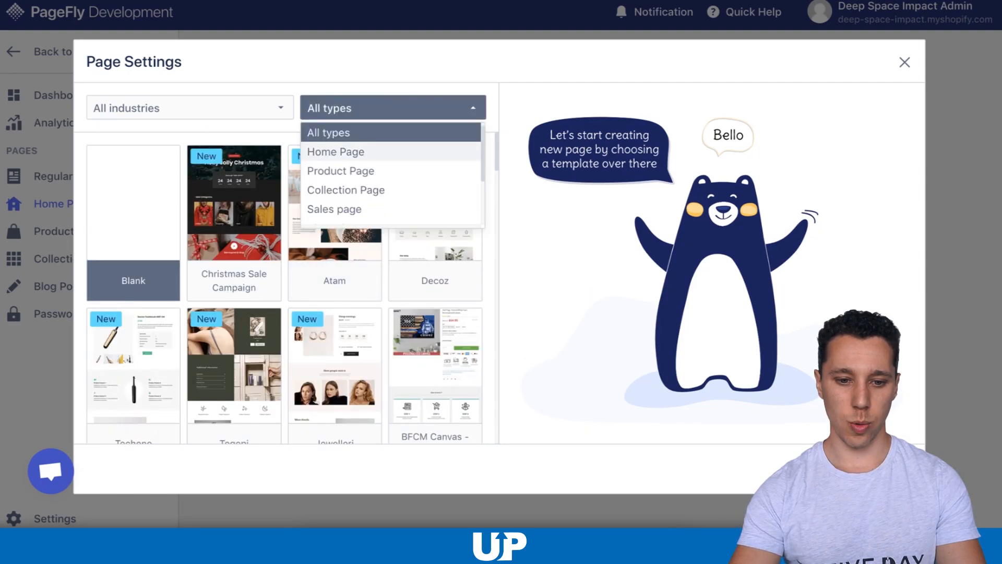
{"action": "left_click", "coordinate": [335, 152]}
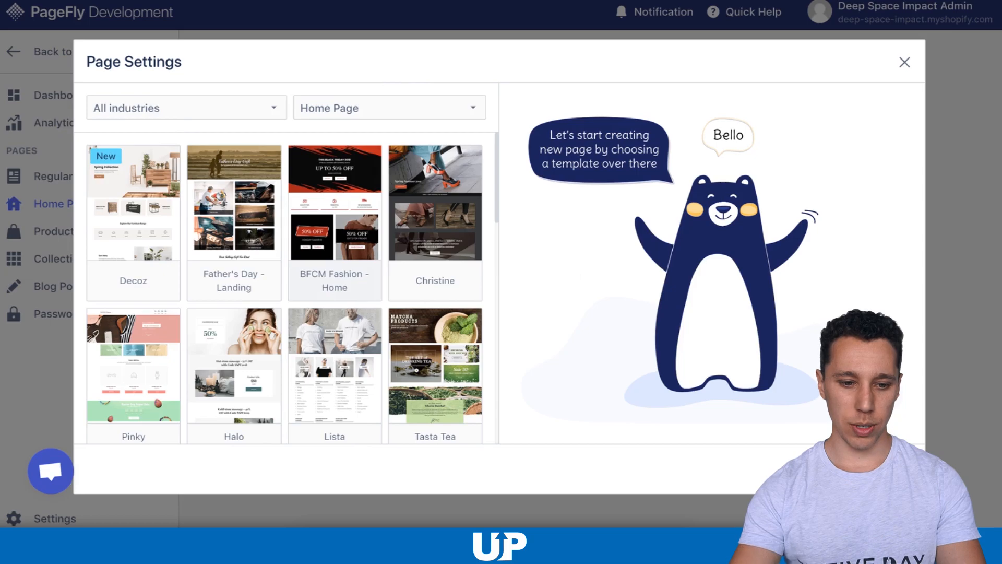
{"action": "scroll", "coordinate": [285, 288], "scroll_direction": "down", "scroll_amount": 3}
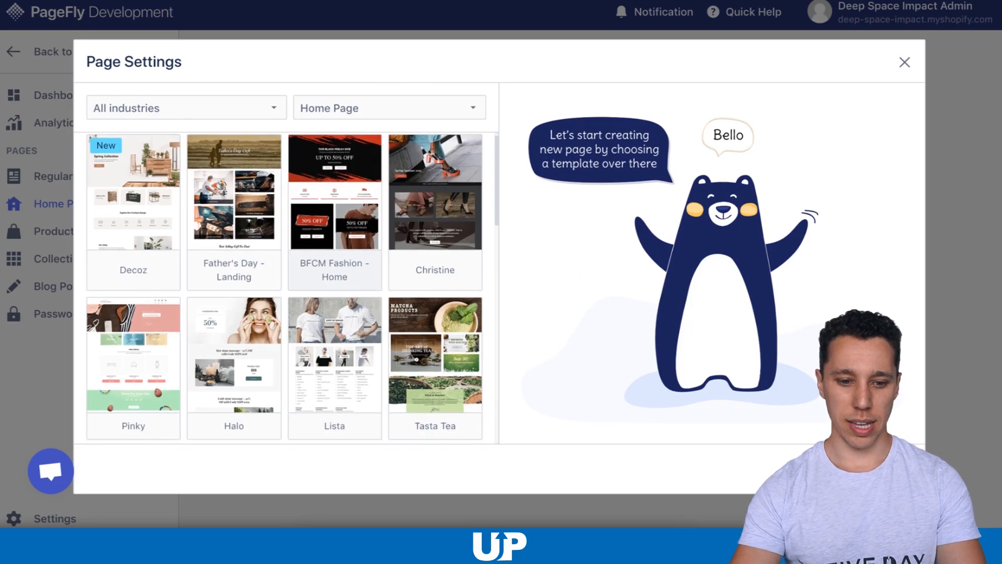
{"action": "scroll", "coordinate": [285, 288], "scroll_direction": "down", "scroll_amount": 10}
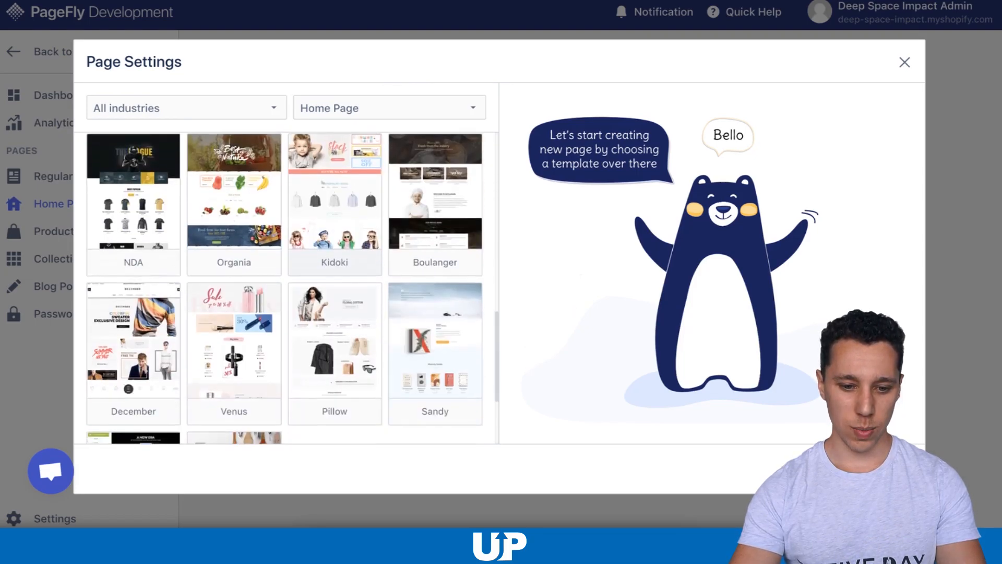
{"action": "scroll", "coordinate": [285, 288], "scroll_direction": "up", "scroll_amount": 15}
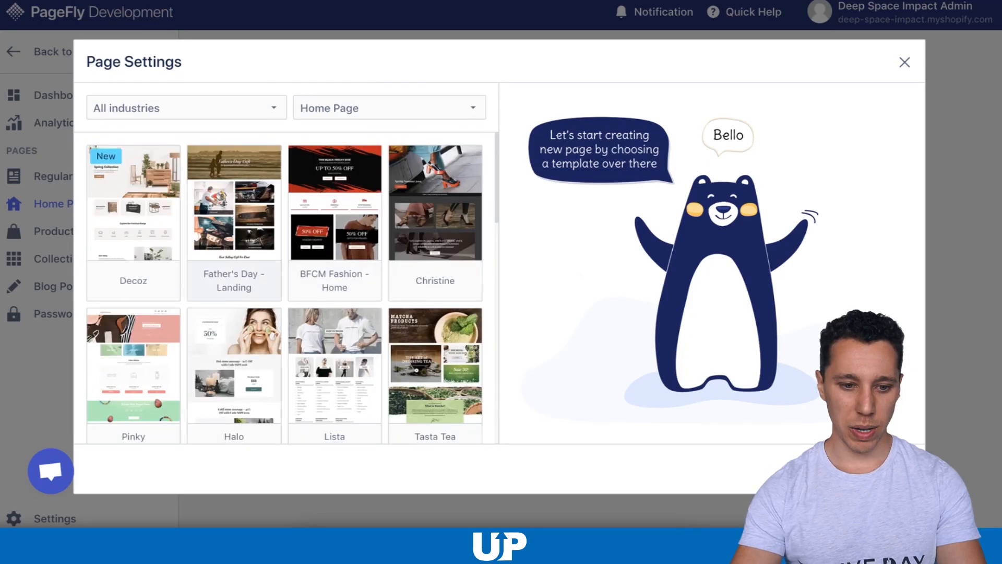
Select the Father's Day - Landing template and preview it in the laptop and mobile layouts
{"action": "left_click", "coordinate": [234, 224]}
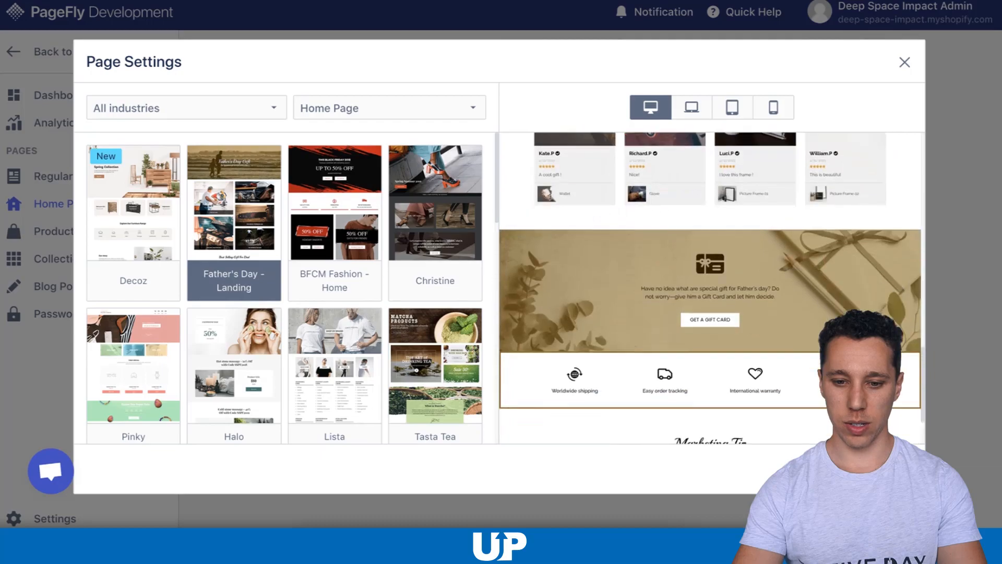
{"action": "scroll", "coordinate": [710, 288], "scroll_direction": "up", "scroll_amount": 5}
{"action": "left_click", "coordinate": [691, 107]}
{"action": "left_click", "coordinate": [774, 108]}
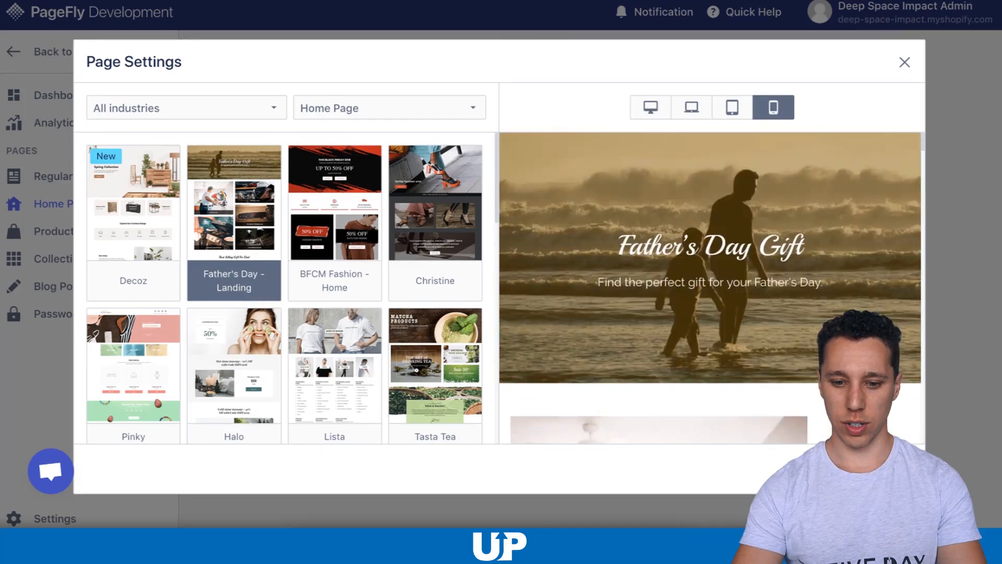
{"action": "scroll", "coordinate": [710, 288], "scroll_direction": "down", "scroll_amount": 8}
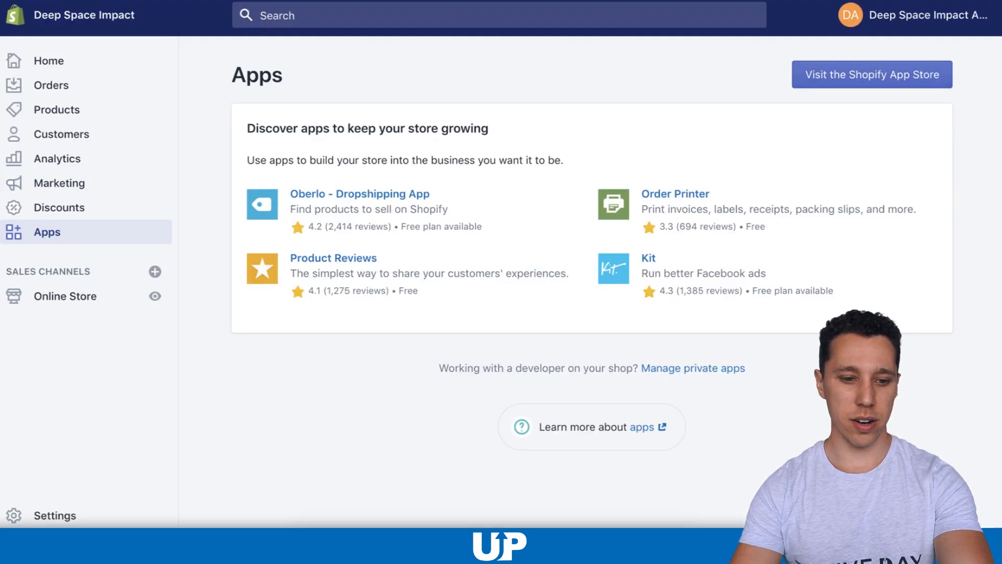
In the online store preferences, set the homepage title to Deep Space Impact, copied from the Word document
{"action": "left_click", "coordinate": [65, 296]}
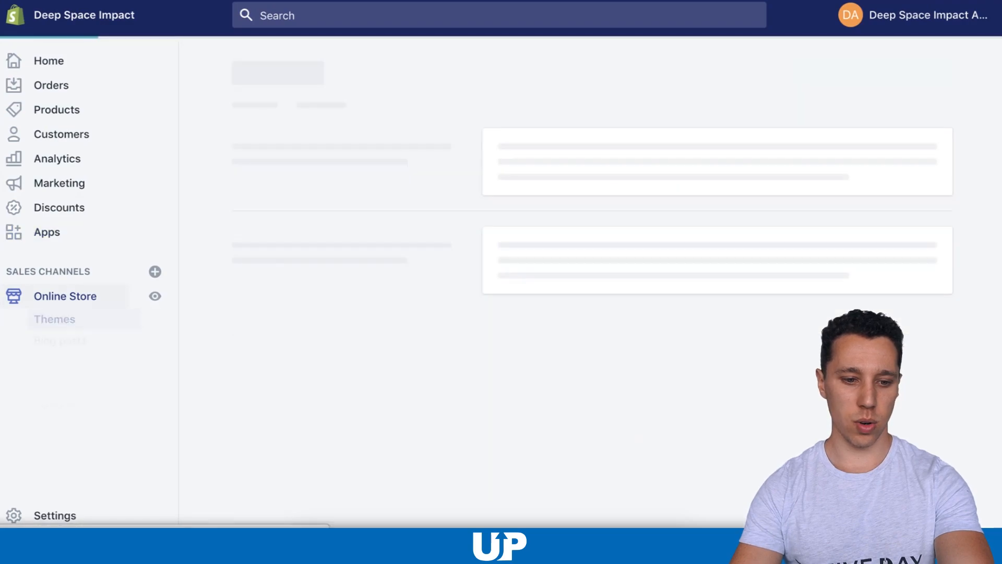
{"action": "left_click", "coordinate": [66, 426]}
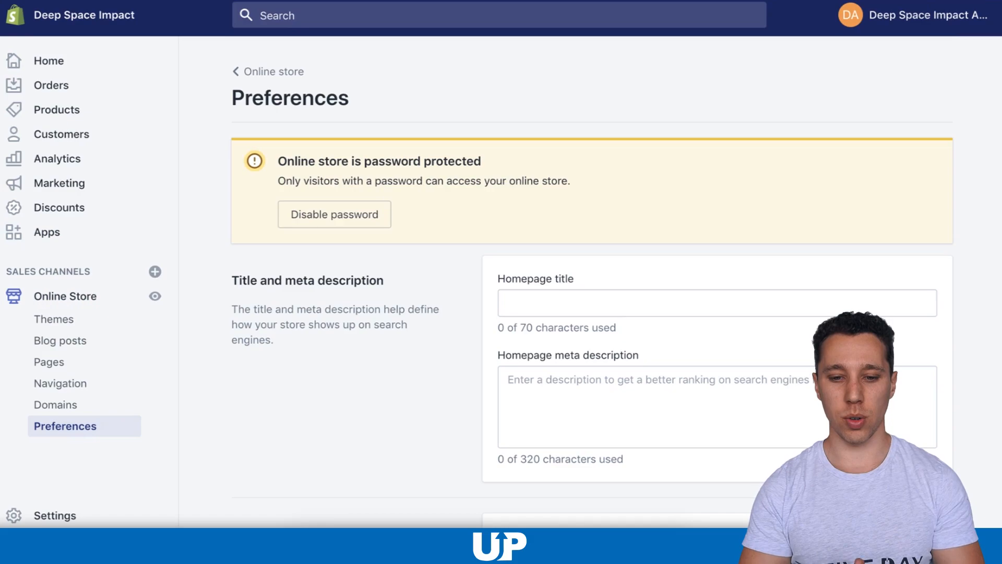
{"action": "key", "text": "super+Tab"}
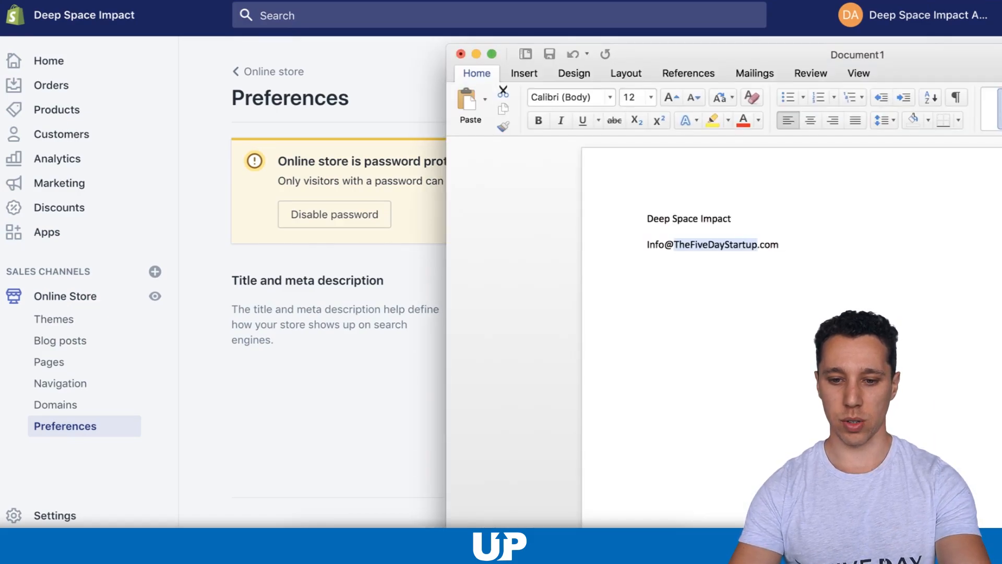
{"action": "left_click_drag", "start_coordinate": [735, 219], "coordinate": [646, 219]}
{"action": "key", "text": "super+c"}
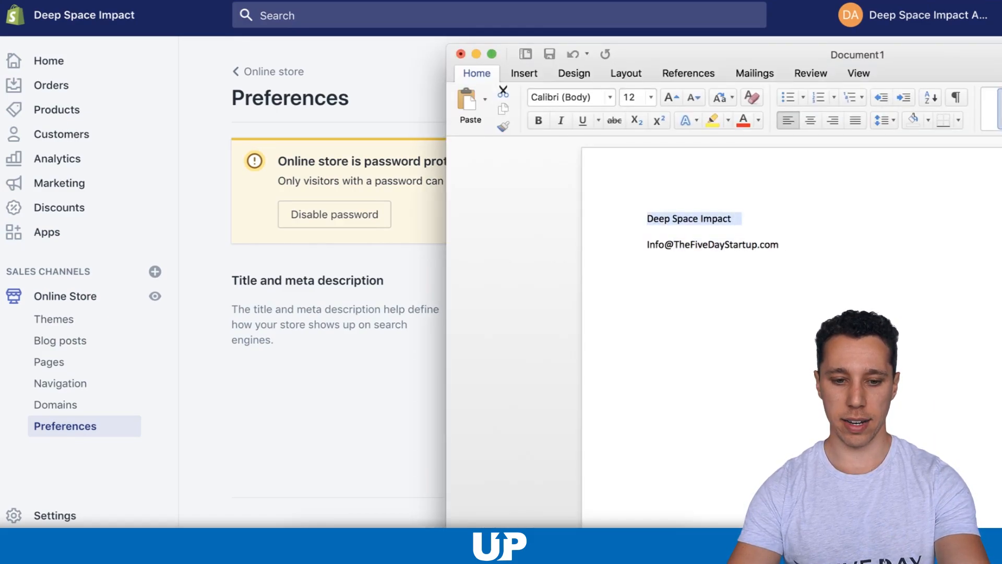
{"action": "key", "text": "super+Tab"}
{"action": "key", "text": "super+v"}
Fill the homepage meta description with Deep Space Impact repeated on four lines
{"action": "key", "text": "Tab"}
{"action": "key", "text": "super+v"}
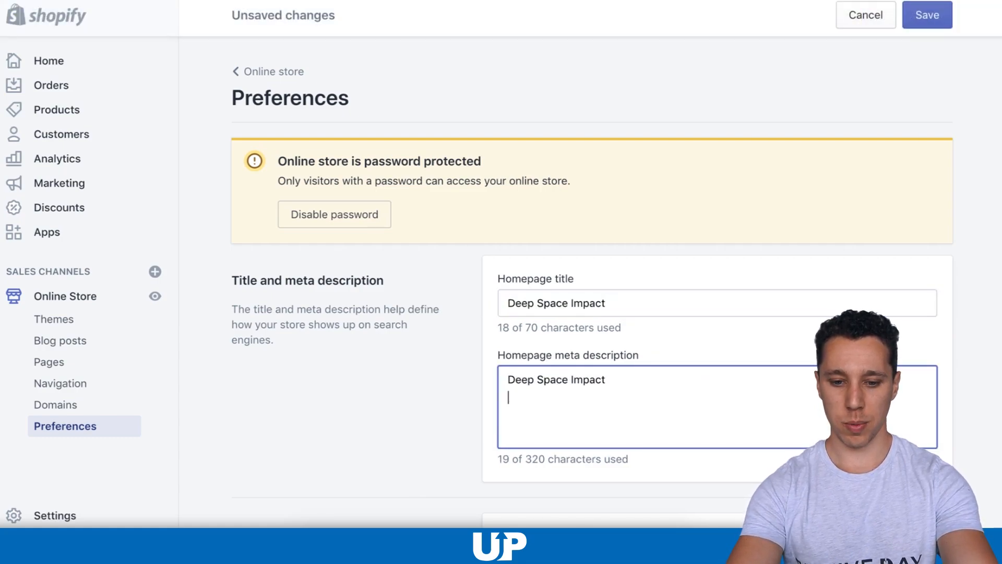
{"action": "key", "text": "super+v"}
{"action": "key", "text": "super+v"}
{"action": "key", "text": "super+v"}
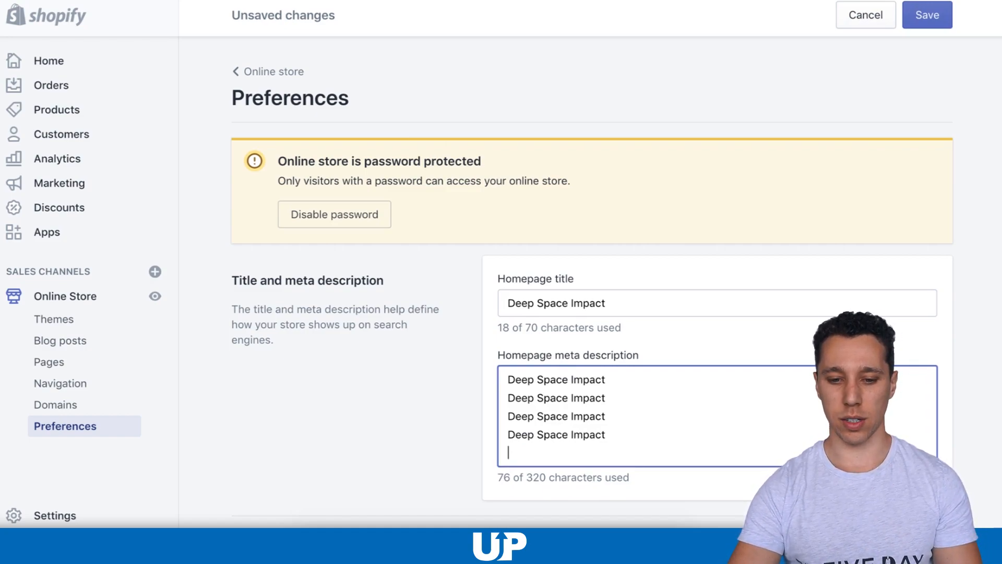
Turn off the Enable password option in the online store's password protection settings
{"action": "scroll", "coordinate": [616, 285], "scroll_direction": "down", "scroll_amount": 1}
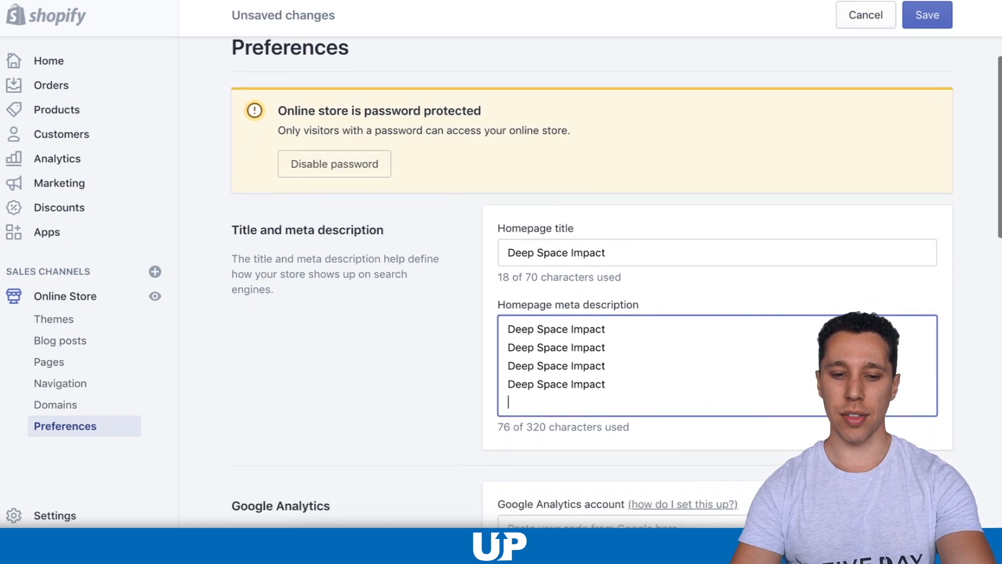
{"action": "scroll", "coordinate": [616, 282], "scroll_direction": "down", "scroll_amount": 3}
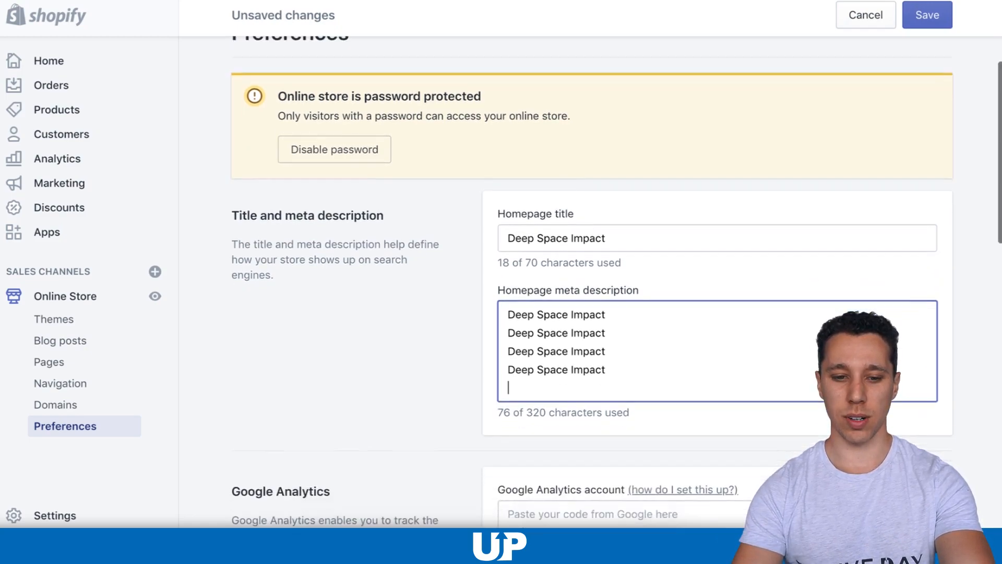
{"action": "scroll", "coordinate": [616, 282], "scroll_direction": "down", "scroll_amount": 1}
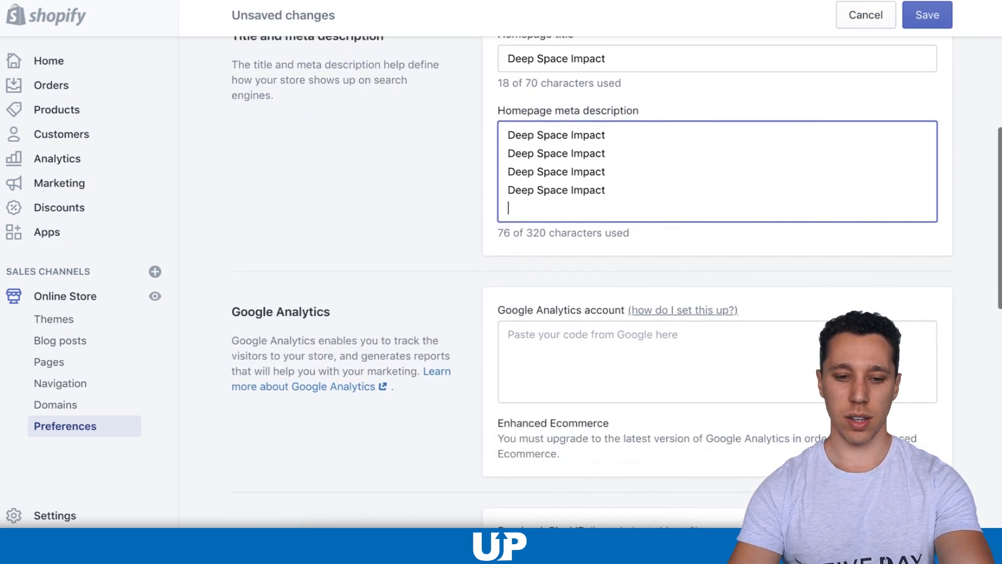
{"action": "scroll", "coordinate": [616, 282], "scroll_direction": "down", "scroll_amount": 4}
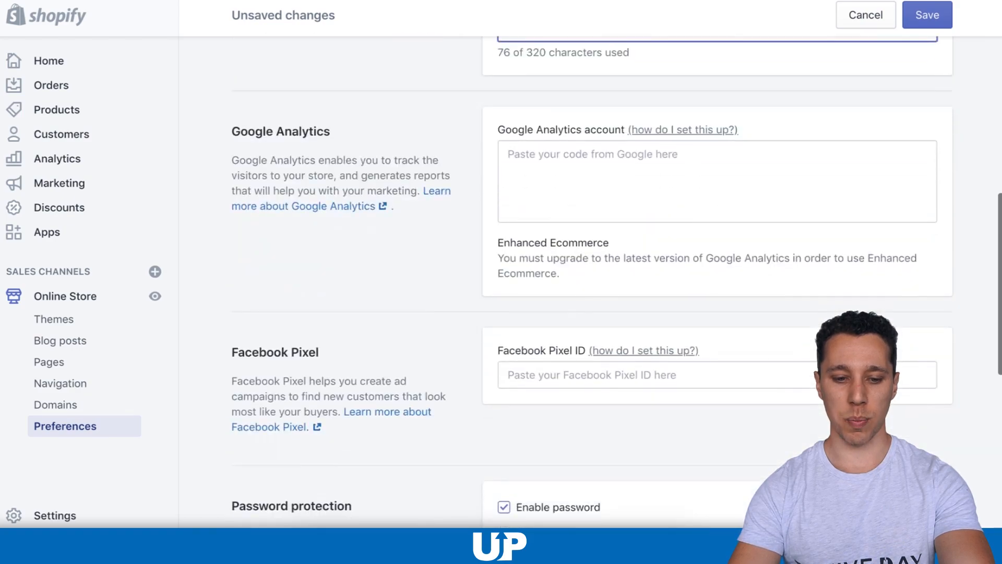
{"action": "scroll", "coordinate": [616, 282], "scroll_direction": "down", "scroll_amount": 3}
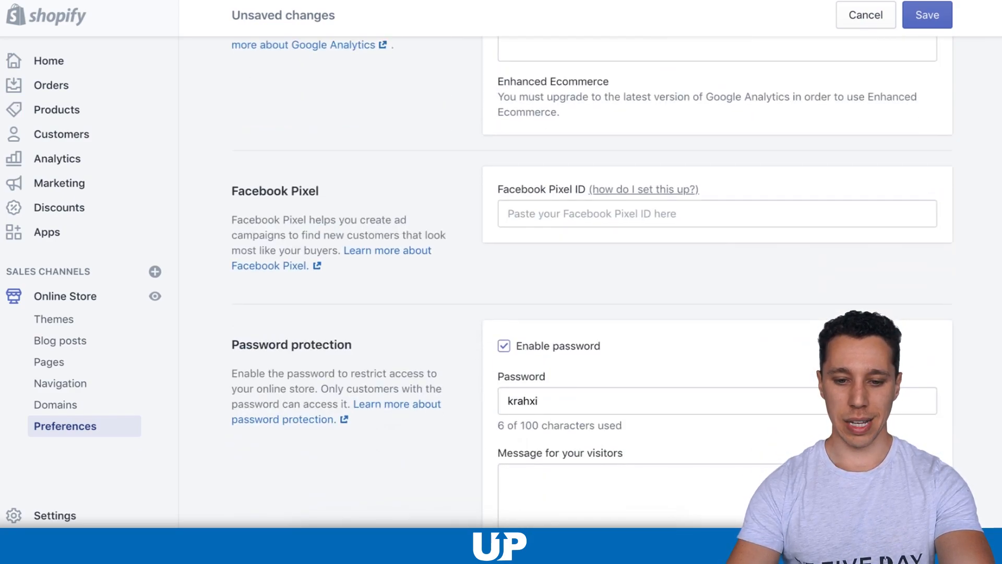
{"action": "scroll", "coordinate": [616, 282], "scroll_direction": "down", "scroll_amount": 2}
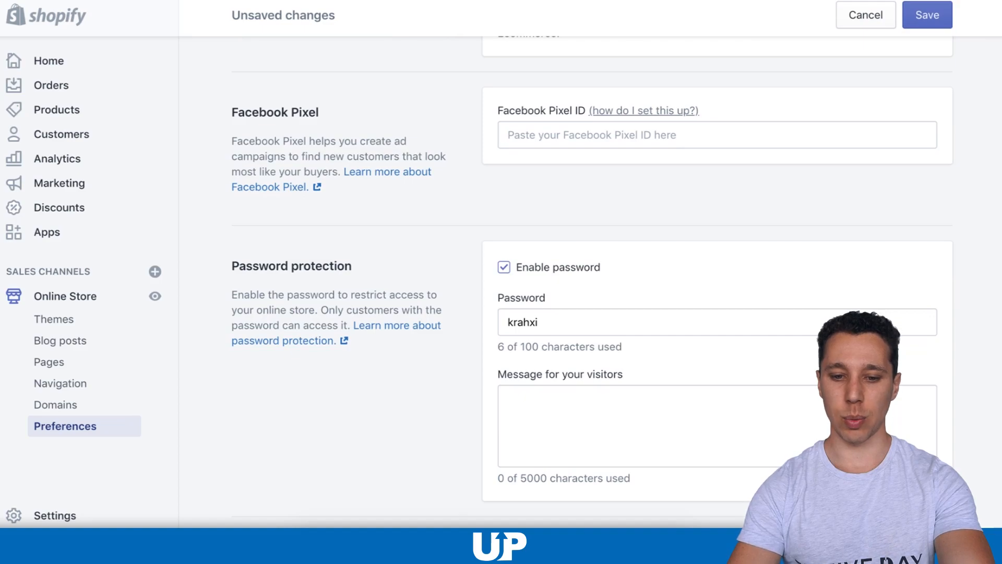
{"action": "left_click", "coordinate": [503, 268]}
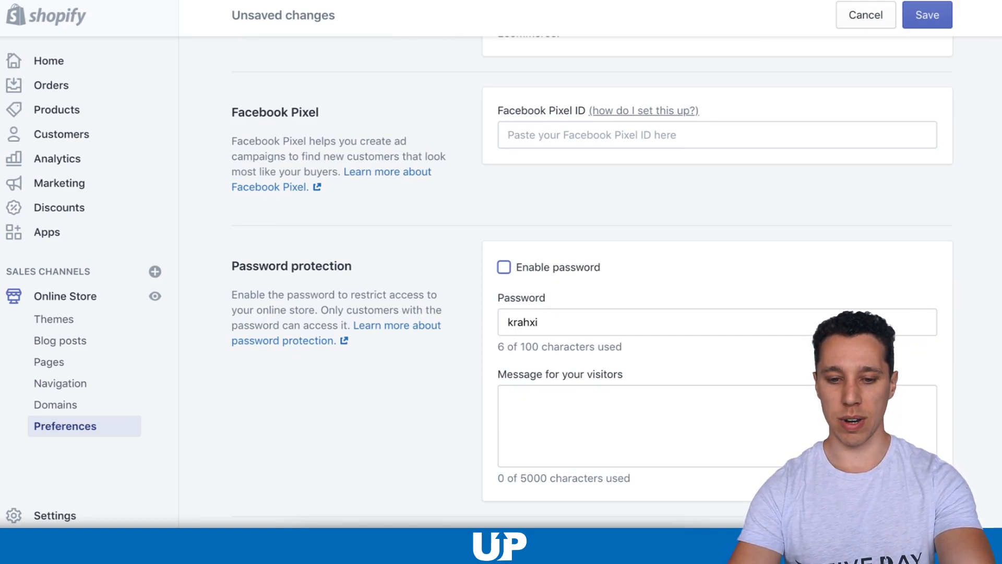
Save the online store preferences, then switch to the PageFly home page editor and dismiss its storefront password request
{"action": "scroll", "coordinate": [616, 282], "scroll_direction": "down", "scroll_amount": 1}
{"action": "left_click", "coordinate": [927, 15]}
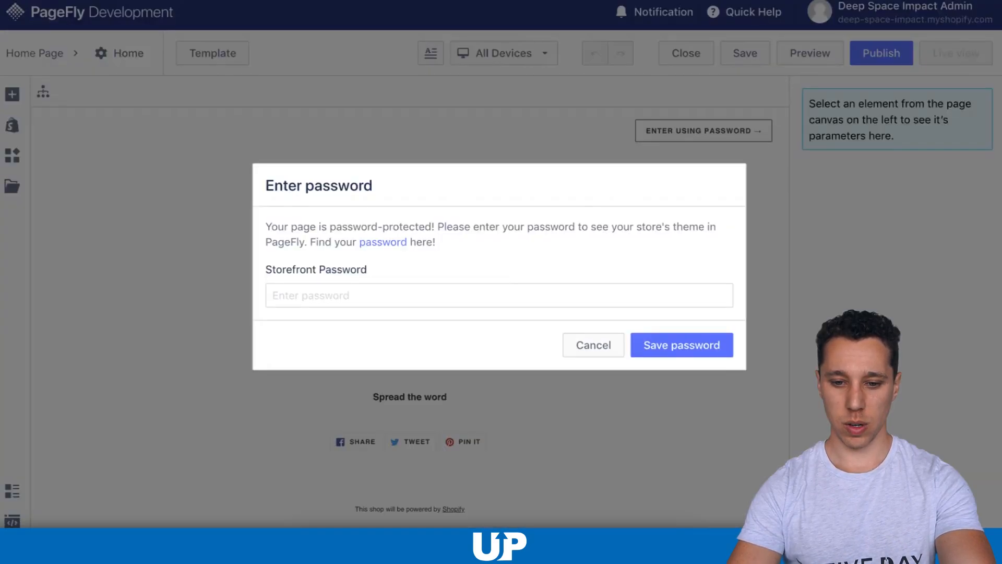
{"action": "left_click", "coordinate": [594, 345]}
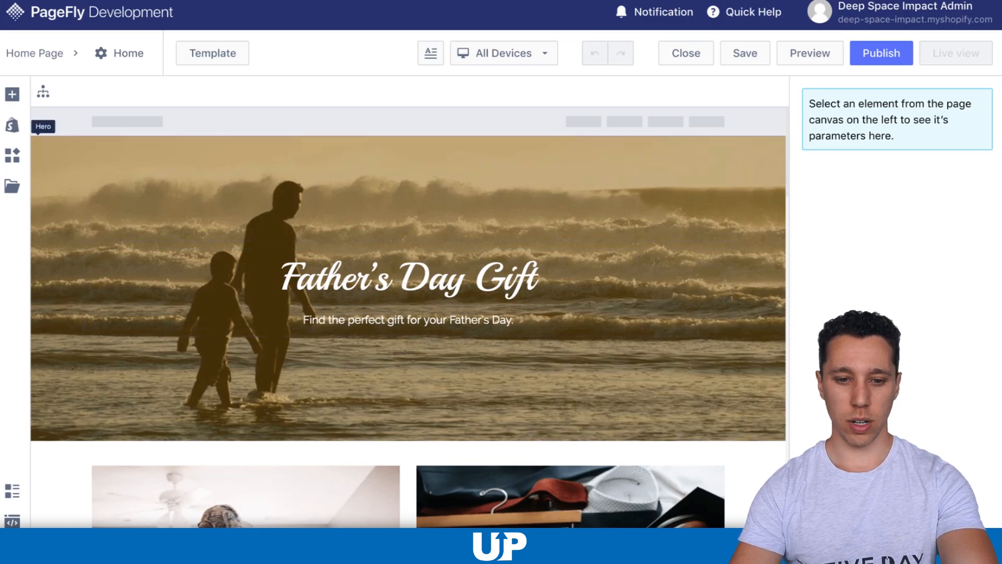
{"action": "scroll", "coordinate": [409, 313], "scroll_direction": "down", "scroll_amount": 1}
{"action": "scroll", "coordinate": [410, 314], "scroll_direction": "up", "scroll_amount": 1}
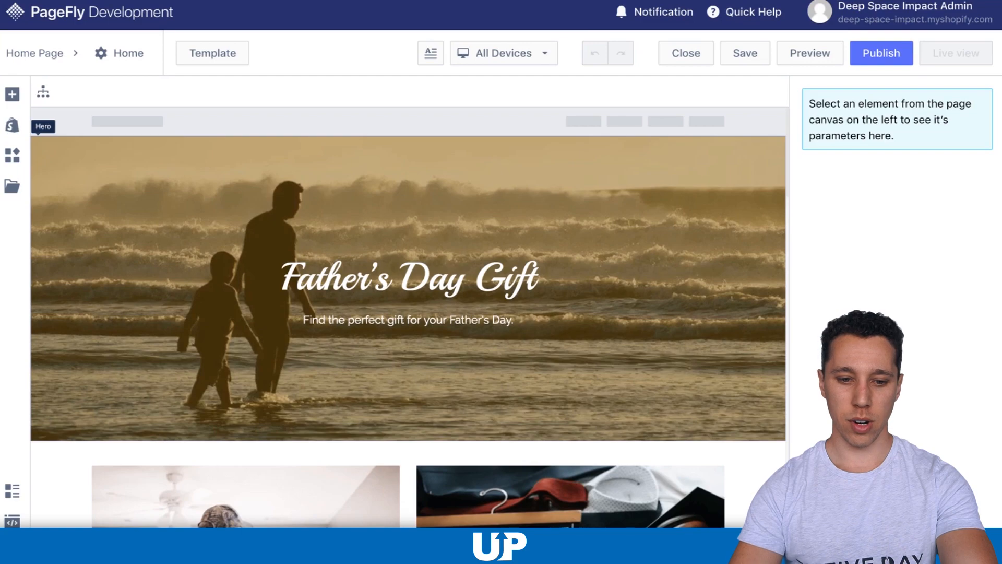
Select the Father's Day hero section and examine the available layout elements, the pre-made sections and the section's general settings
{"action": "left_click", "coordinate": [409, 379]}
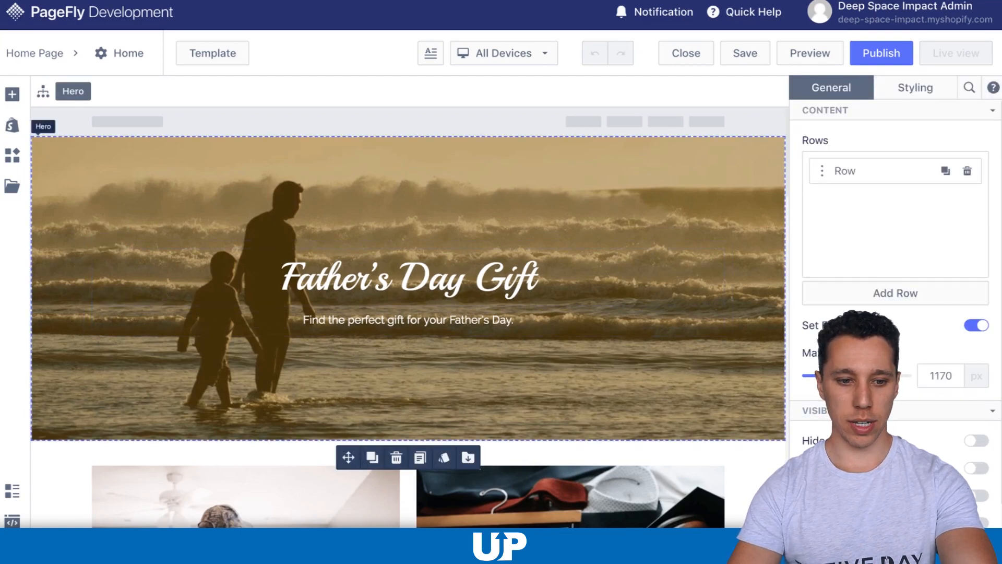
{"action": "left_click", "coordinate": [12, 95]}
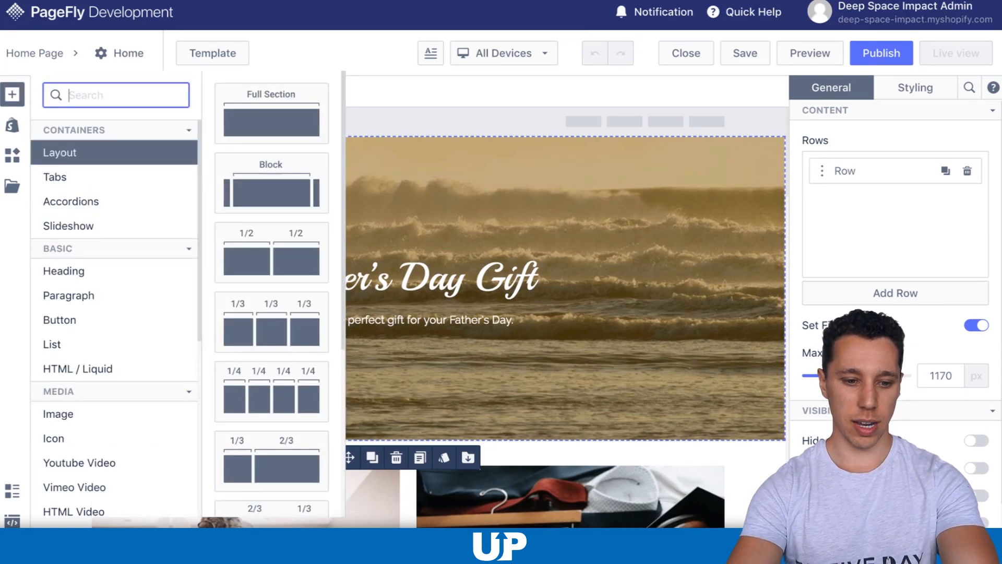
{"action": "left_click", "coordinate": [12, 186]}
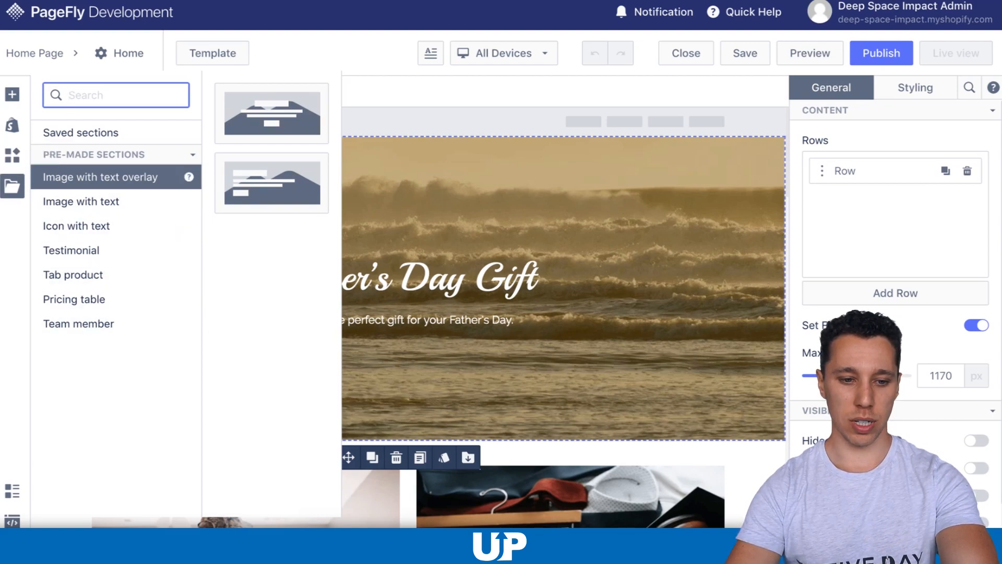
{"action": "key", "text": "Escape"}
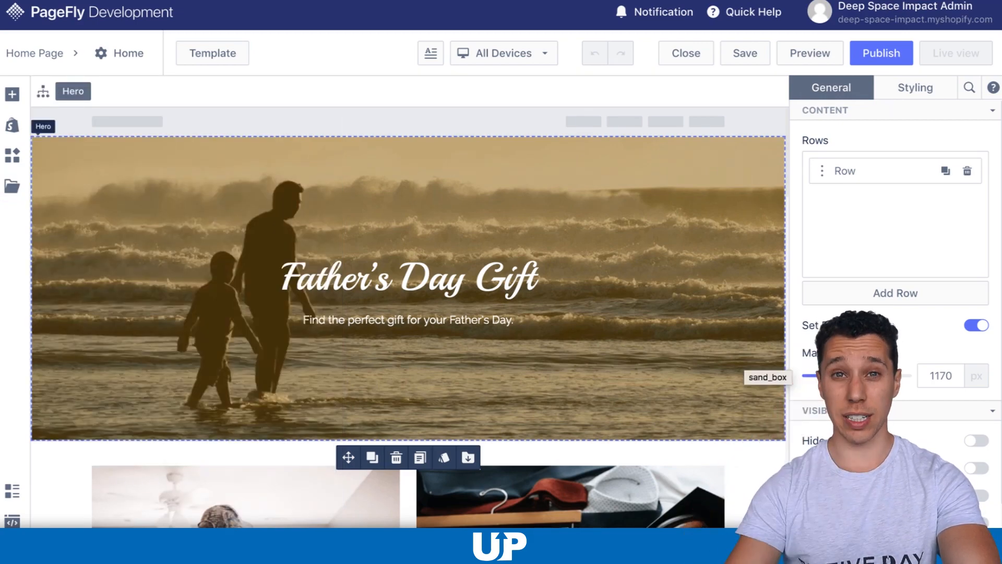
{"action": "scroll", "coordinate": [895, 313], "scroll_direction": "down", "scroll_amount": 1}
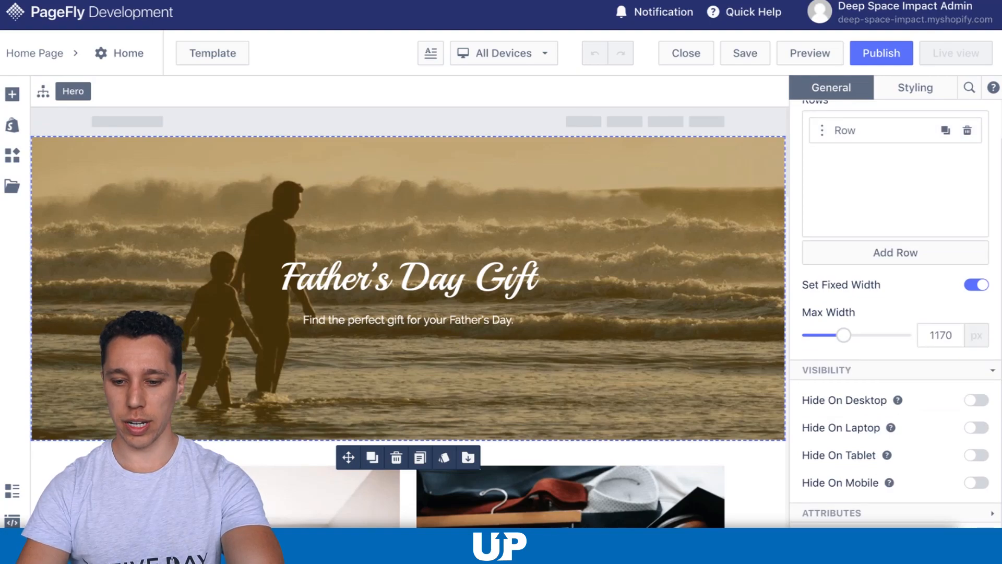
{"action": "scroll", "coordinate": [895, 313], "scroll_direction": "down", "scroll_amount": 1}
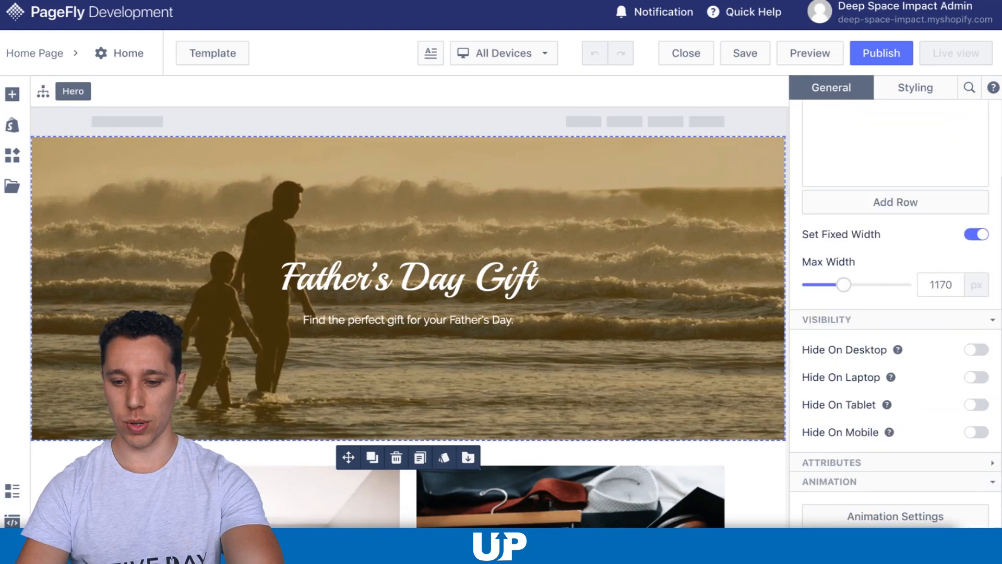
{"action": "scroll", "coordinate": [895, 314], "scroll_direction": "up", "scroll_amount": 2}
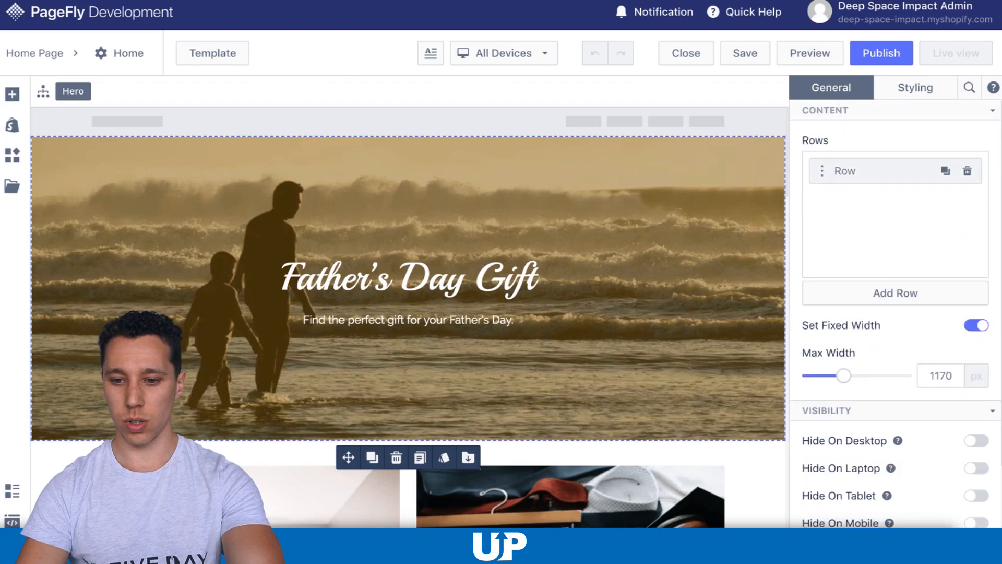
Replace the hero section's background image with a Parallax background using the milky-way image
{"action": "left_click", "coordinate": [915, 87]}
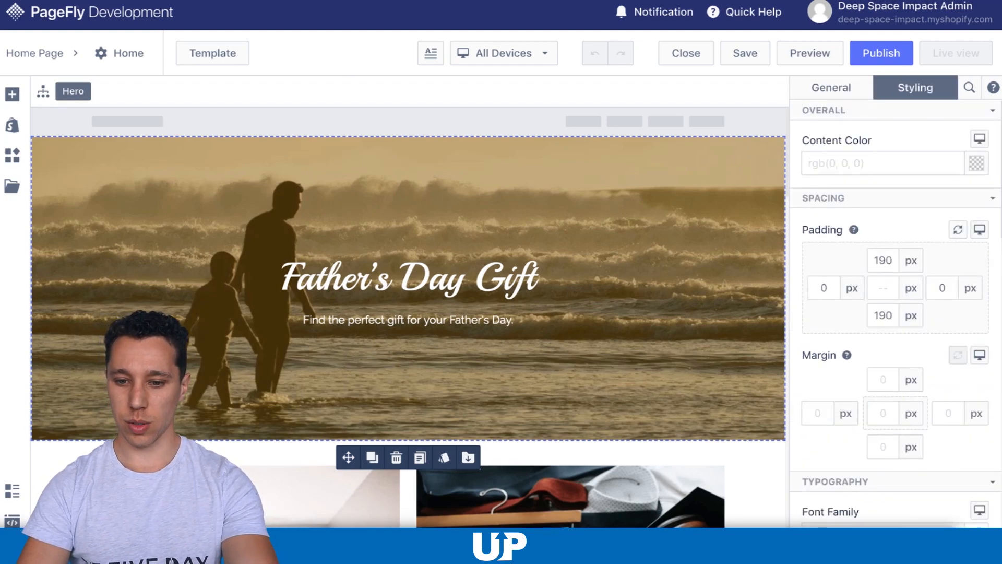
{"action": "scroll", "coordinate": [895, 313], "scroll_direction": "down", "scroll_amount": 10}
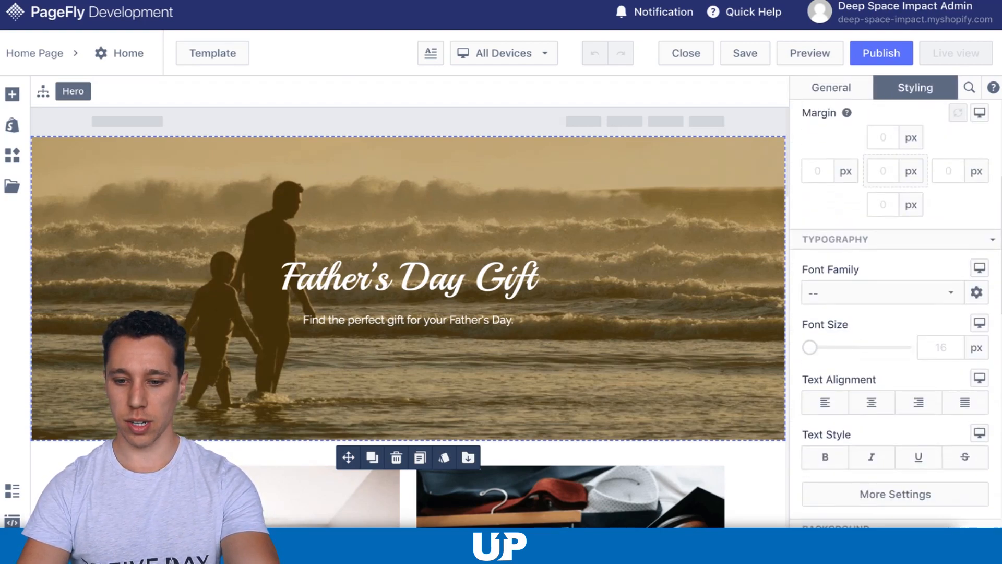
{"action": "scroll", "coordinate": [895, 329], "scroll_direction": "down", "scroll_amount": 2}
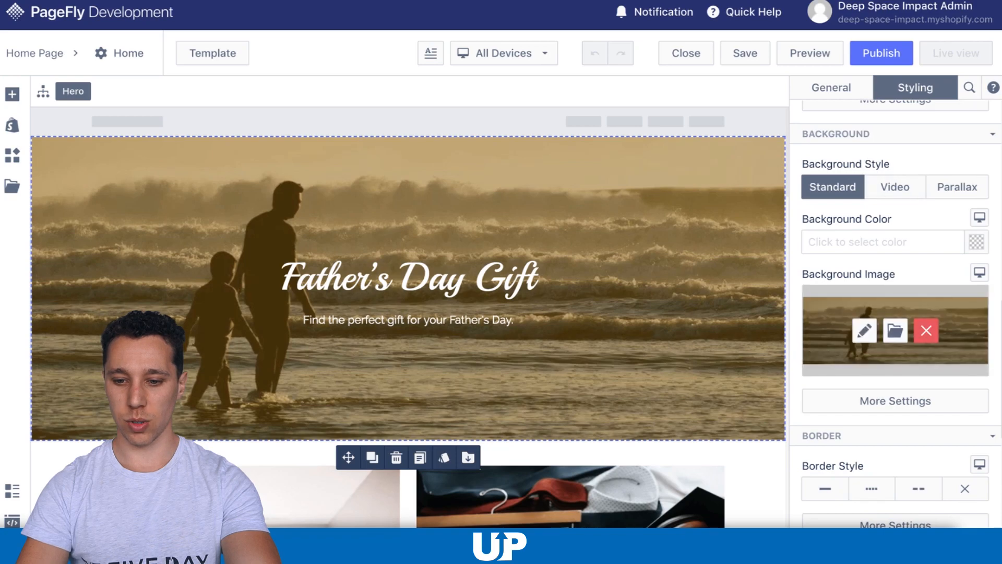
{"action": "left_click", "coordinate": [926, 330]}
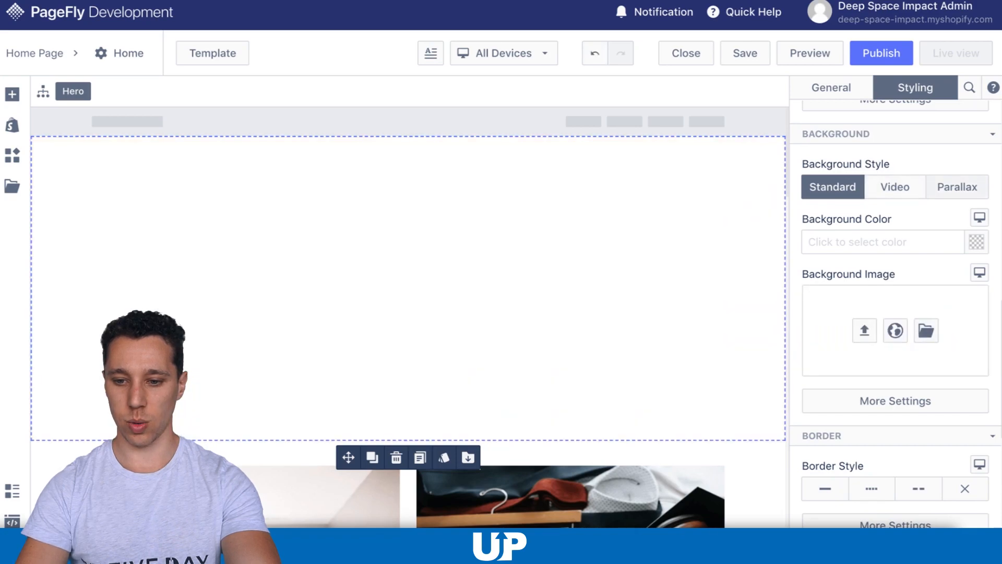
{"action": "left_click", "coordinate": [958, 187]}
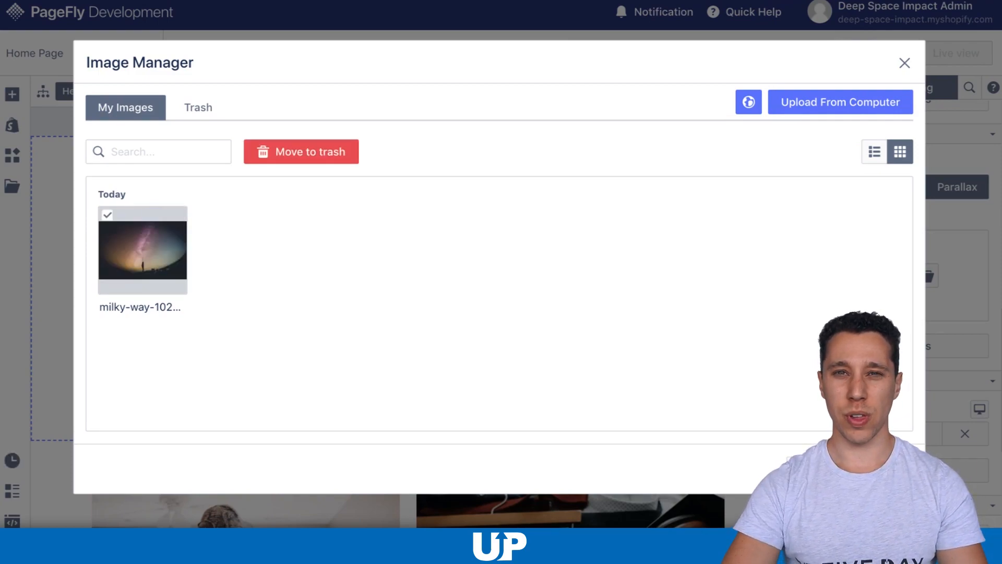
{"action": "key", "text": "Escape"}
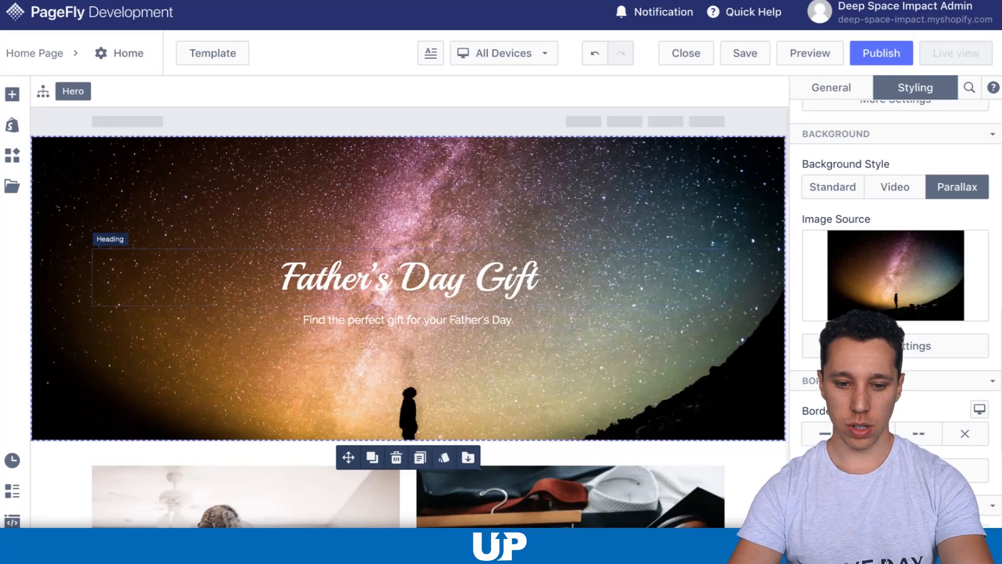
Change the hero heading to Deep Space Impact and the paragraph below it to "the future is in your hands"
{"action": "left_click", "coordinate": [410, 277]}
{"action": "key", "text": "super+Tab"}
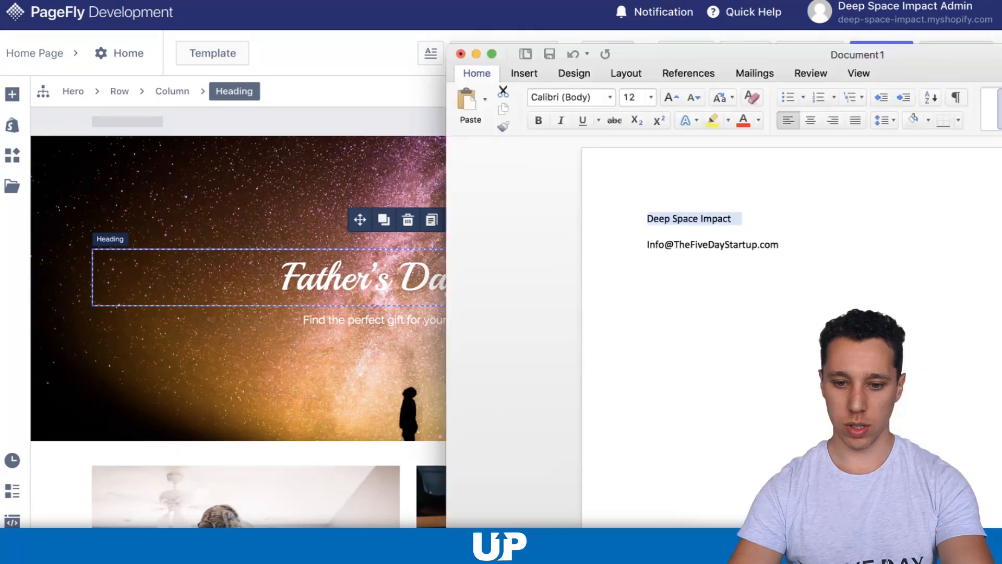
{"action": "key", "text": "super+Tab"}
{"action": "left_click_drag", "start_coordinate": [281, 277], "coordinate": [538, 277]}
{"action": "type", "text": "Deep Space Impact"}
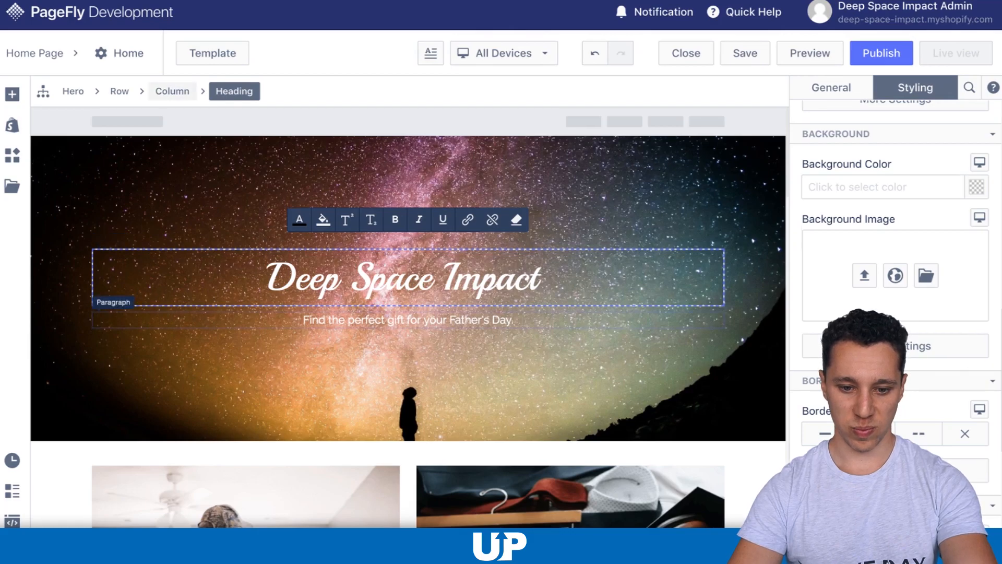
{"action": "type", "text": "the future is in your hands."}
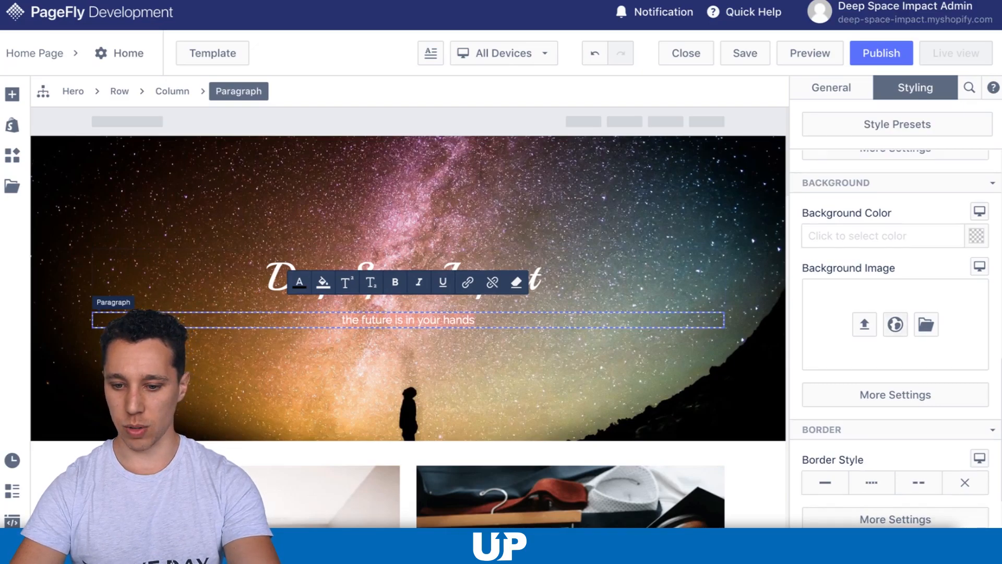
Add the Google font Acme to the selected fonts and apply it to the hero paragraph
{"action": "scroll", "coordinate": [896, 313], "scroll_direction": "down", "scroll_amount": 5}
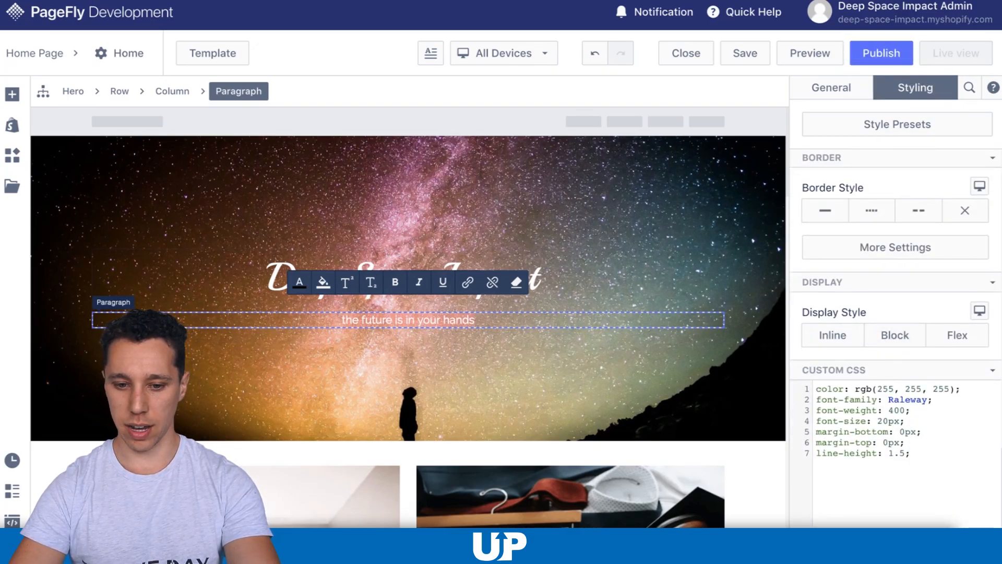
{"action": "scroll", "coordinate": [896, 339], "scroll_direction": "up", "scroll_amount": 10}
{"action": "scroll", "coordinate": [896, 339], "scroll_direction": "down", "scroll_amount": 1}
{"action": "left_click", "coordinate": [882, 292]}
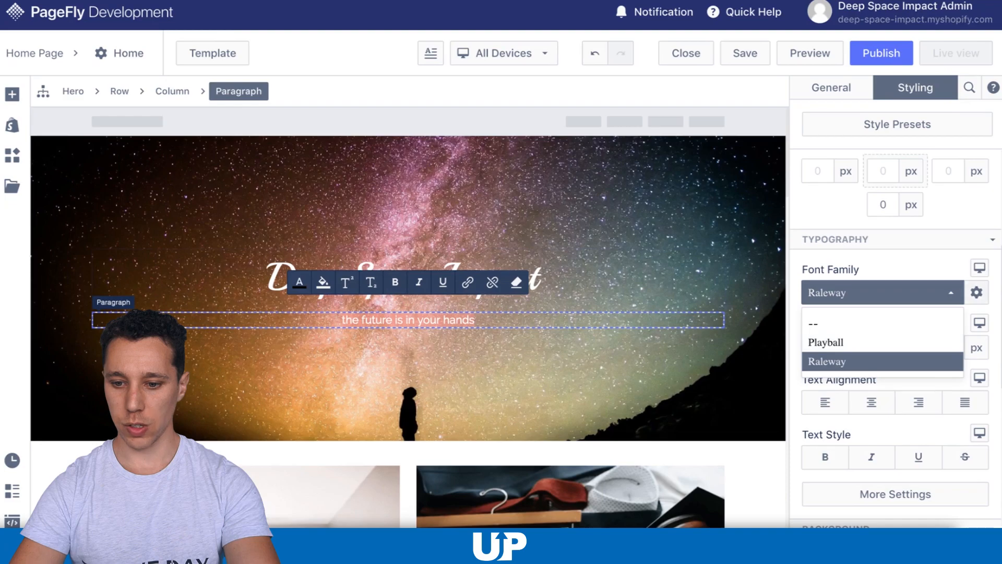
{"action": "left_click", "coordinate": [976, 293]}
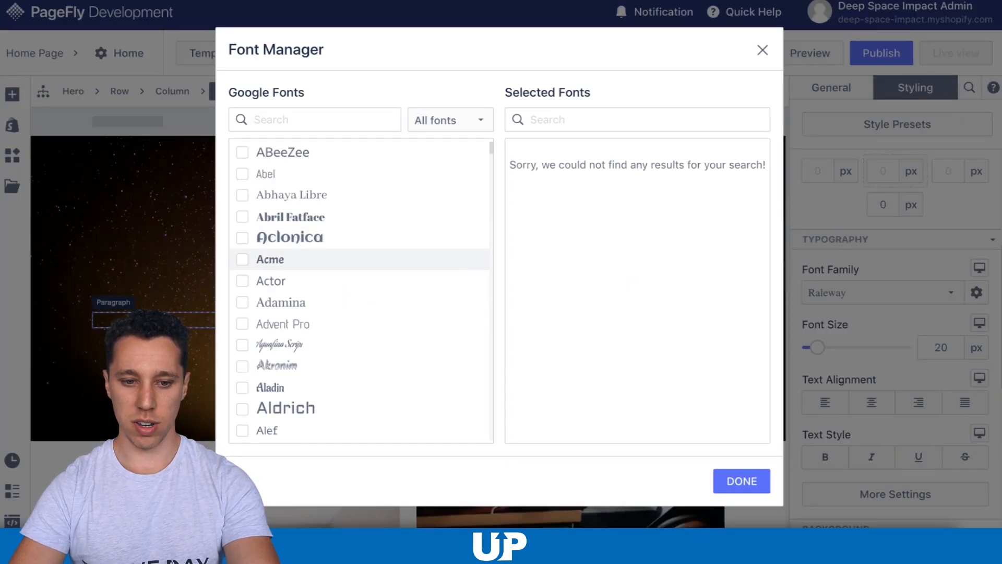
{"action": "left_click", "coordinate": [270, 259]}
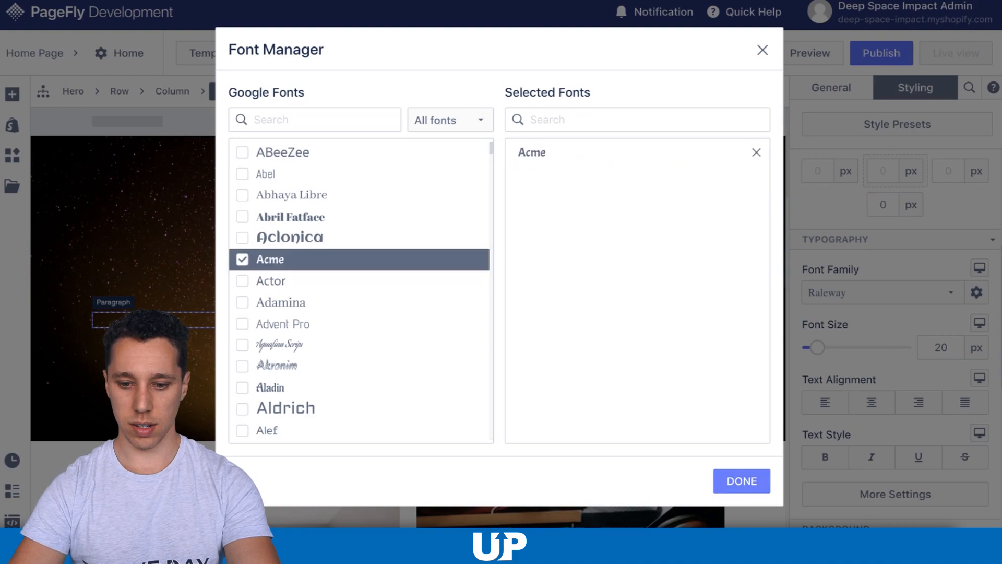
{"action": "left_click", "coordinate": [742, 481]}
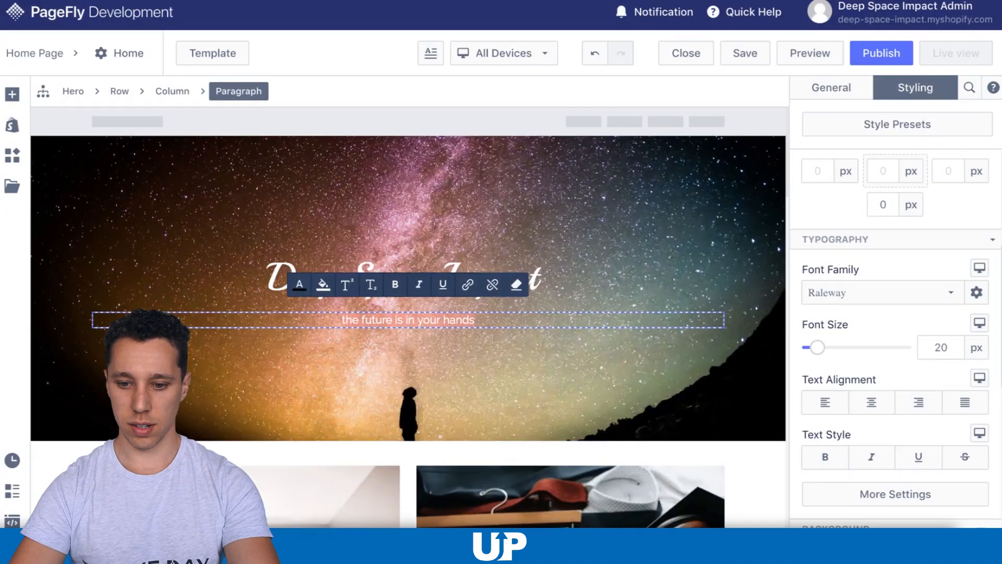
{"action": "left_click", "coordinate": [877, 292]}
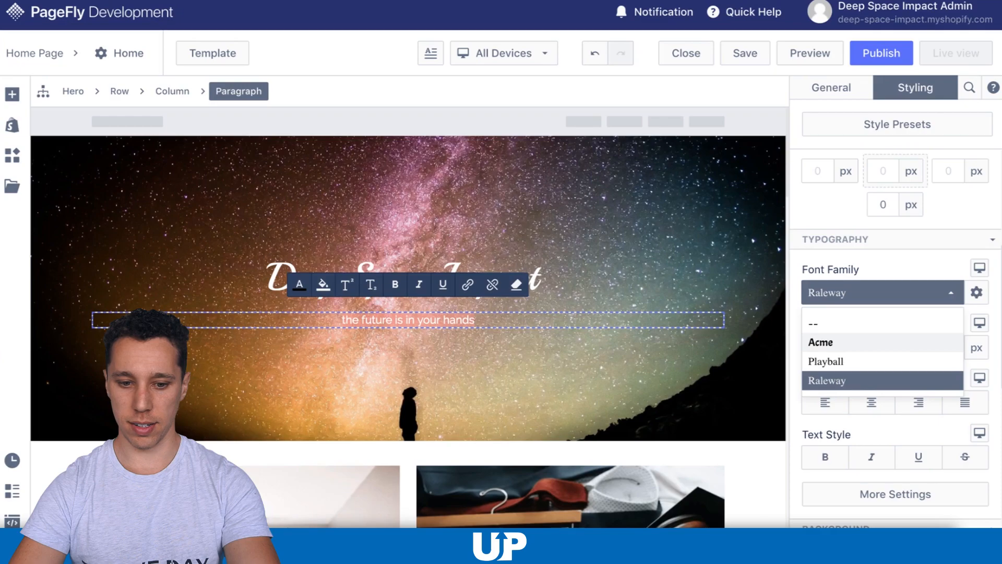
{"action": "left_click", "coordinate": [882, 342]}
Try bold and uppercase styling on the hero paragraph, and set its text transform to capitalize each word
{"action": "scroll", "coordinate": [846, 402], "scroll_direction": "down", "scroll_amount": 1}
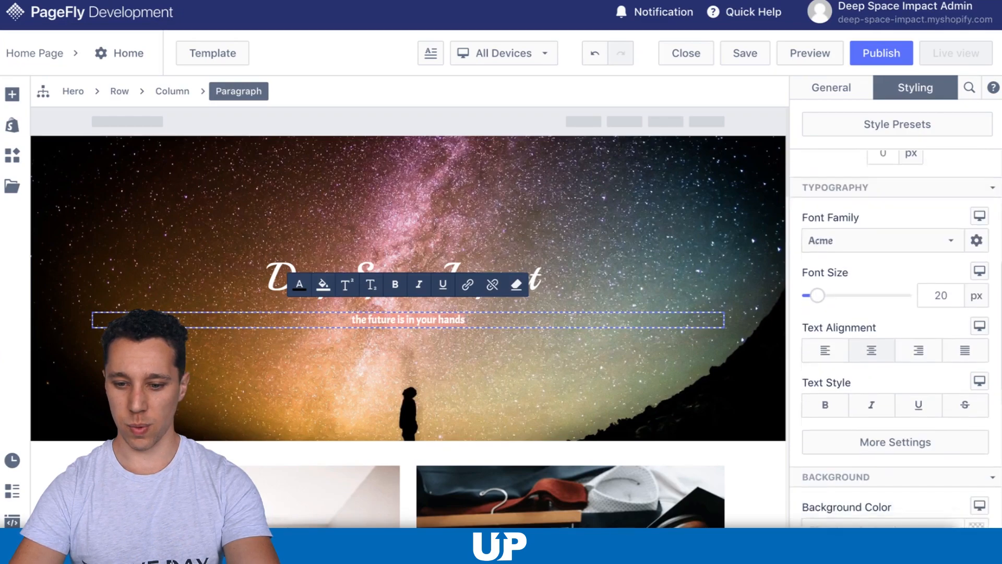
{"action": "left_click", "coordinate": [825, 404]}
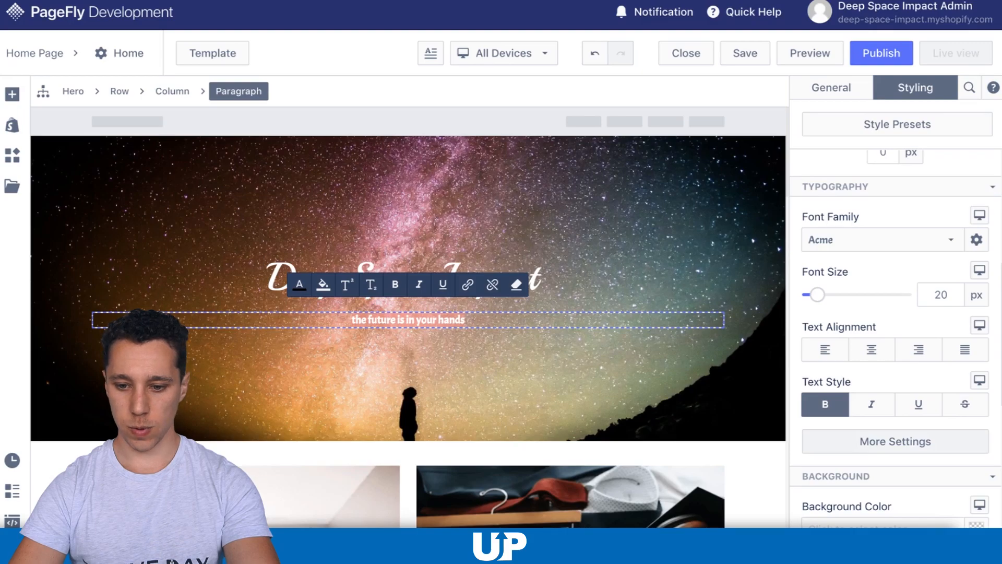
{"action": "left_click", "coordinate": [895, 441]}
{"action": "left_click", "coordinate": [637, 514]}
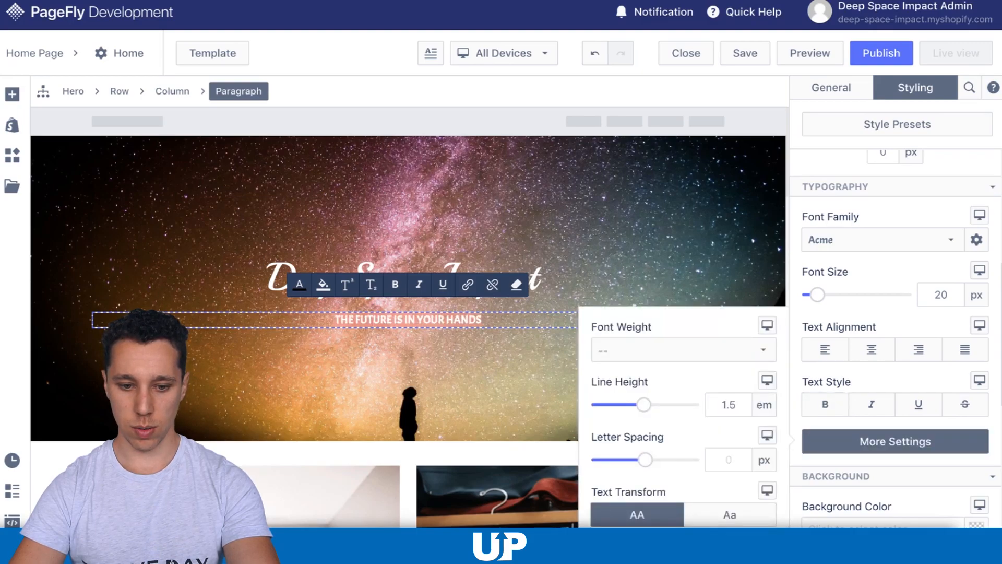
{"action": "left_click", "coordinate": [730, 514]}
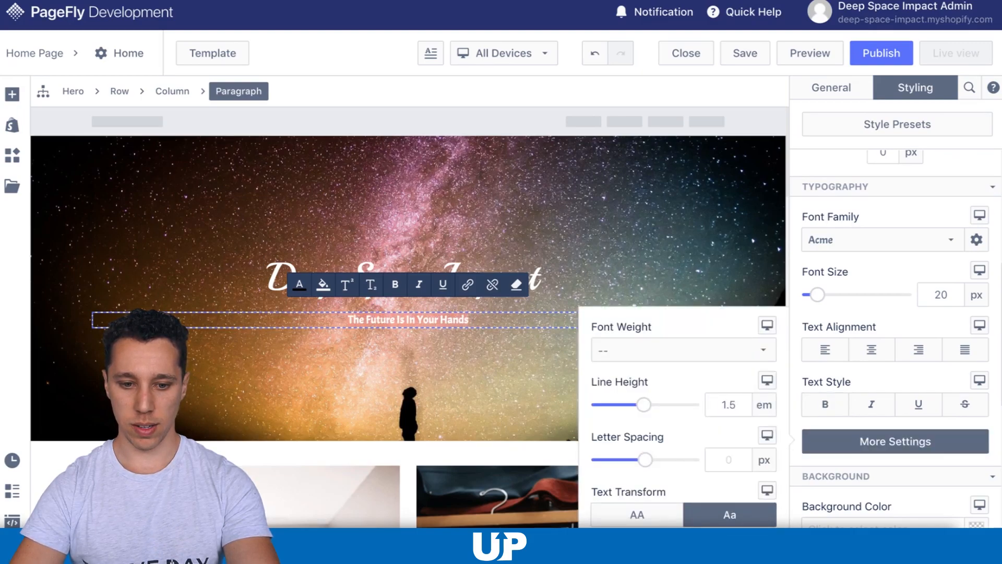
{"action": "left_click", "coordinate": [895, 442]}
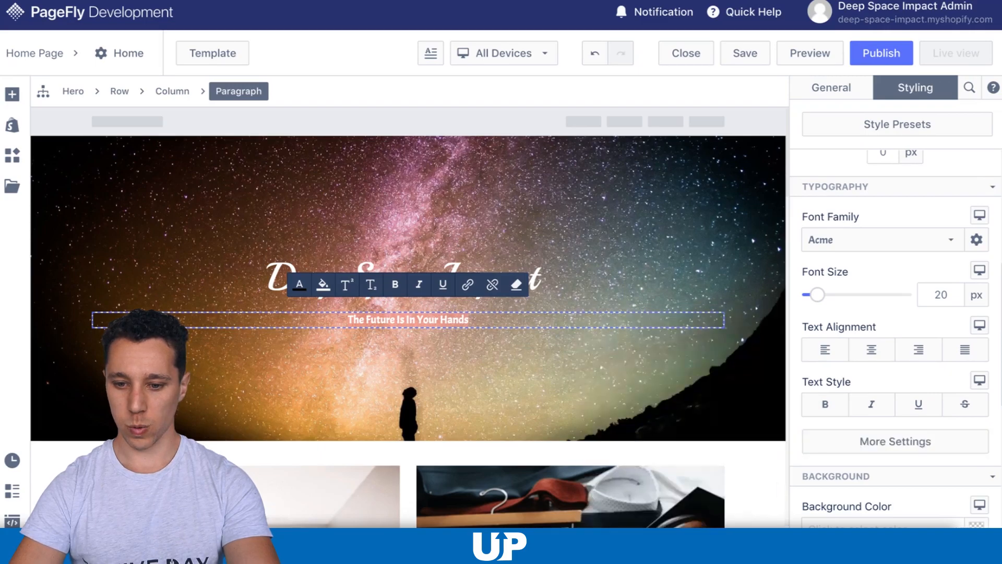
Select the whole hero section and turn on Theme Styling for the page
{"action": "scroll", "coordinate": [895, 313], "scroll_direction": "up", "scroll_amount": 5}
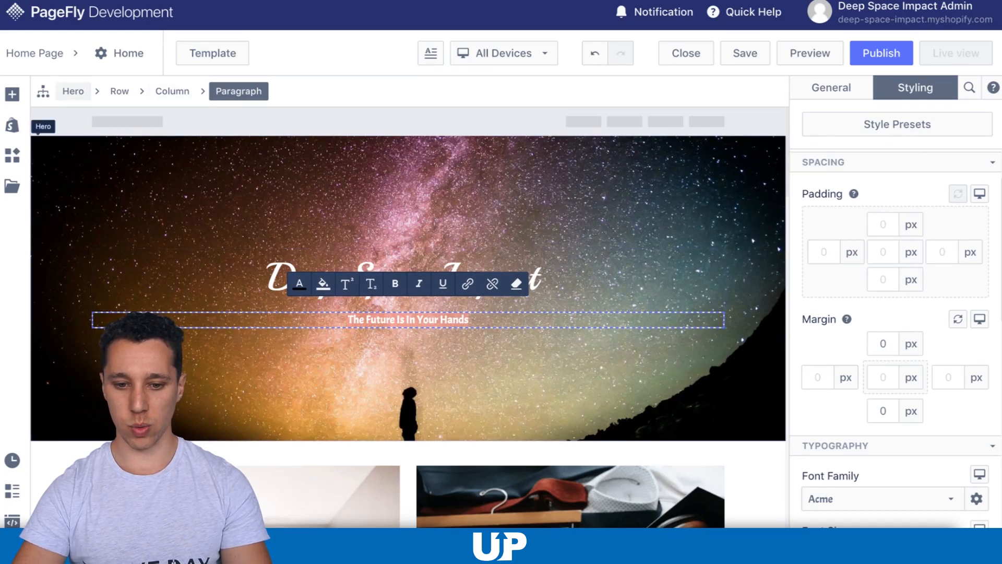
{"action": "left_click", "coordinate": [73, 91]}
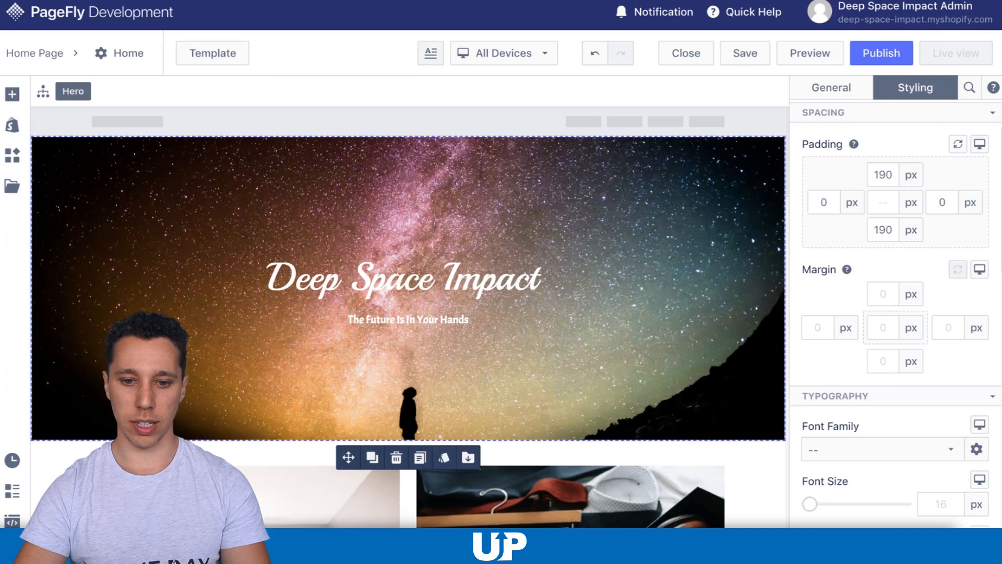
{"action": "left_click", "coordinate": [430, 53]}
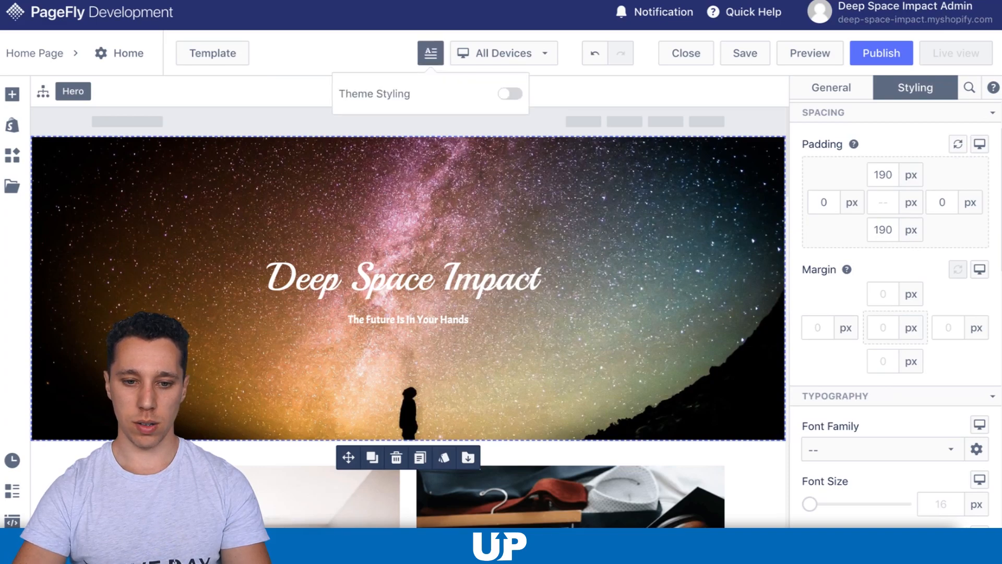
{"action": "left_click", "coordinate": [510, 94]}
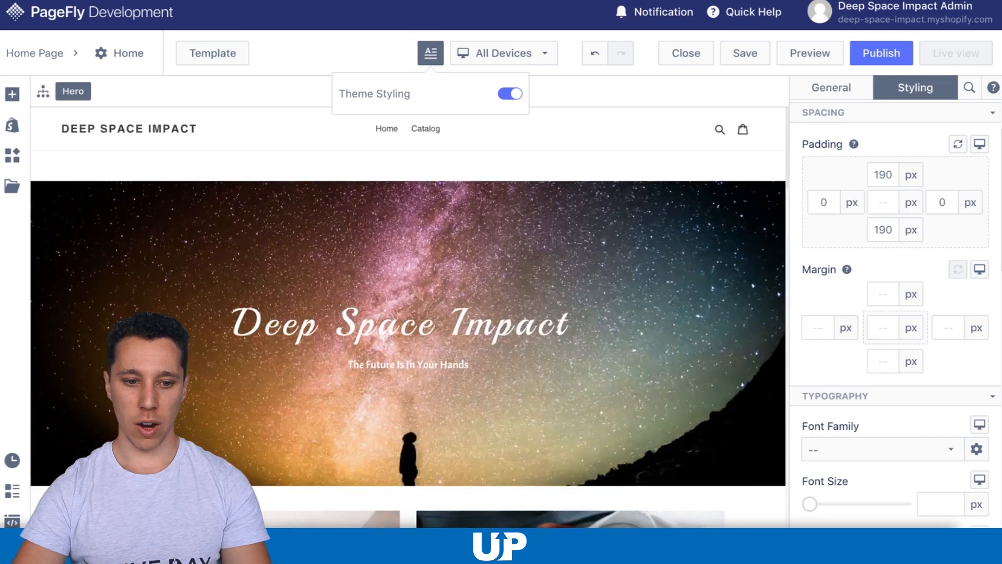
{"action": "left_click", "coordinate": [431, 54]}
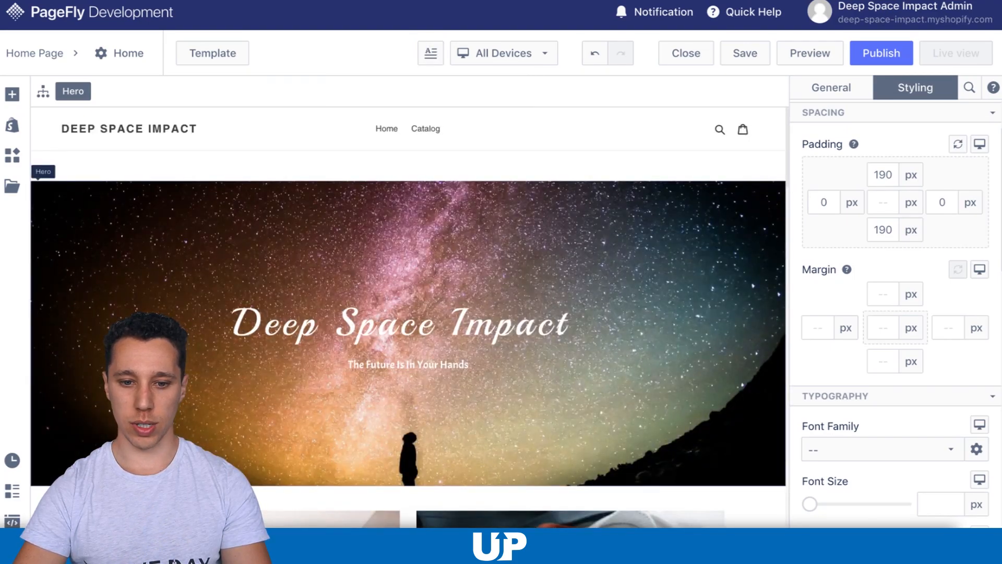
Try removing the hero section's top padding, and set it back to 190 px
{"action": "left_click", "coordinate": [574, 235]}
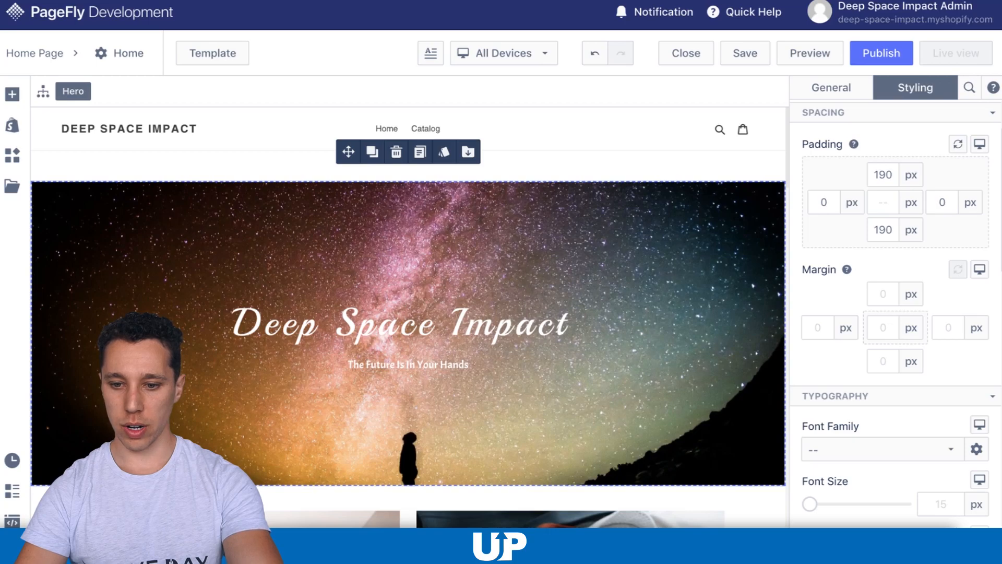
{"action": "left_click_drag", "start_coordinate": [893, 175], "coordinate": [873, 175]}
{"action": "type", "text": "15"}
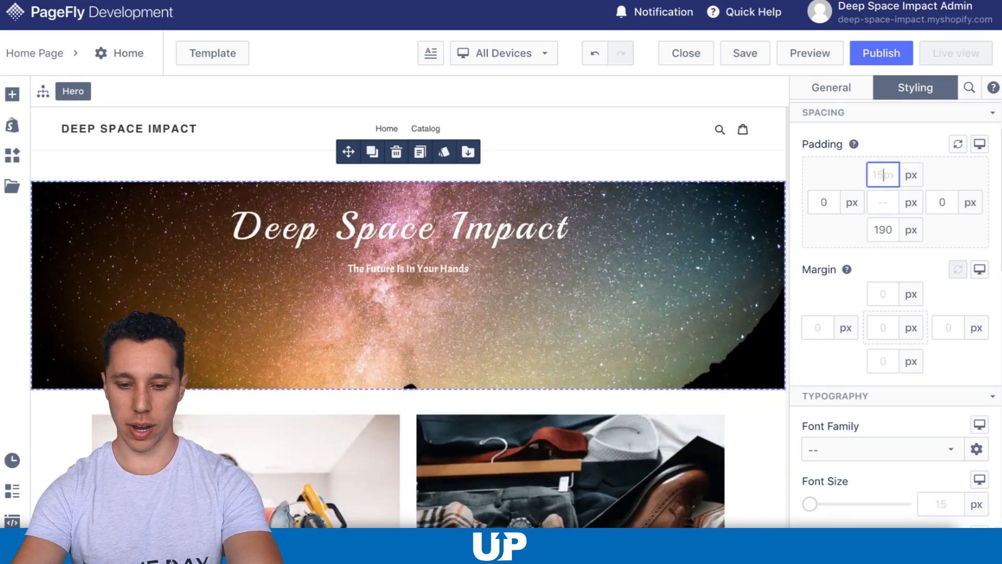
{"action": "type", "text": "190"}
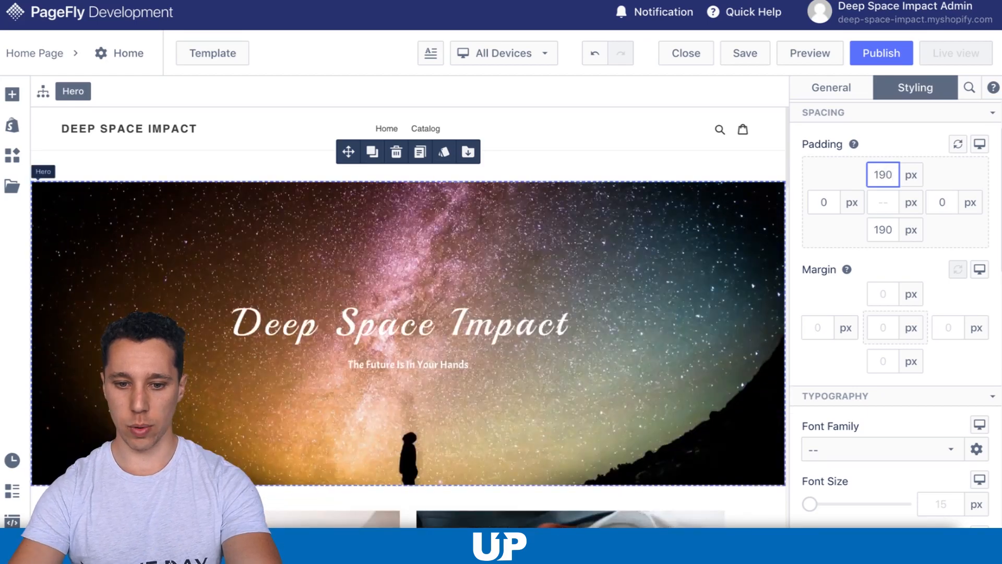
Set the hero section's top margin to -60 px after trying -55 px
{"action": "left_click", "coordinate": [883, 294]}
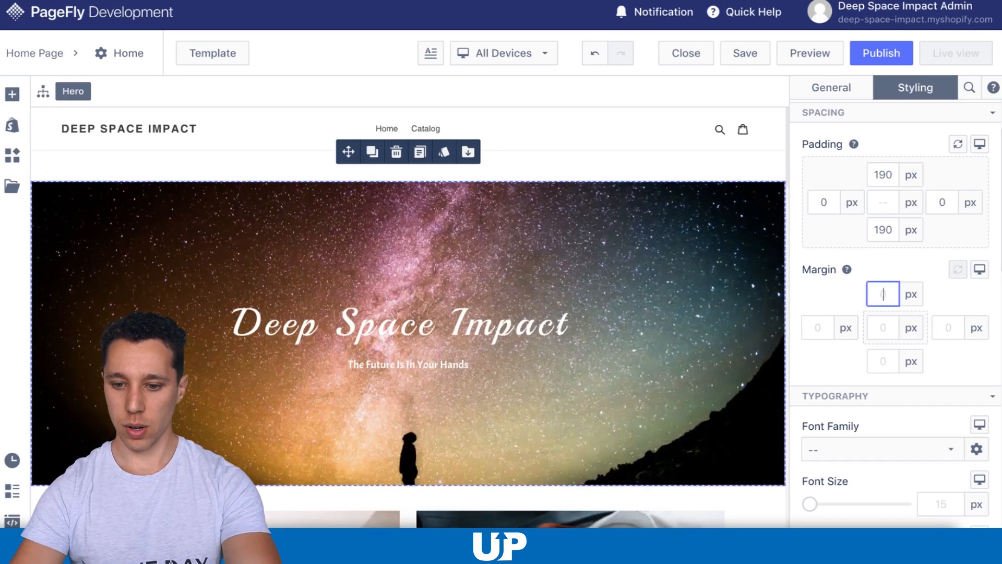
{"action": "type", "text": "-55"}
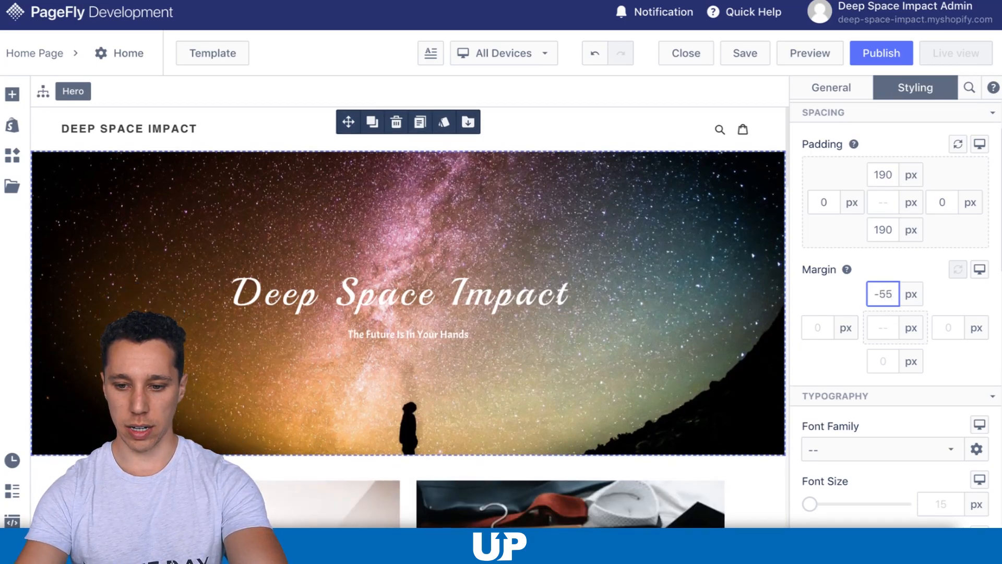
{"action": "key", "text": "BackSpace"}
{"action": "key", "text": "BackSpace"}
{"action": "type", "text": "60"}
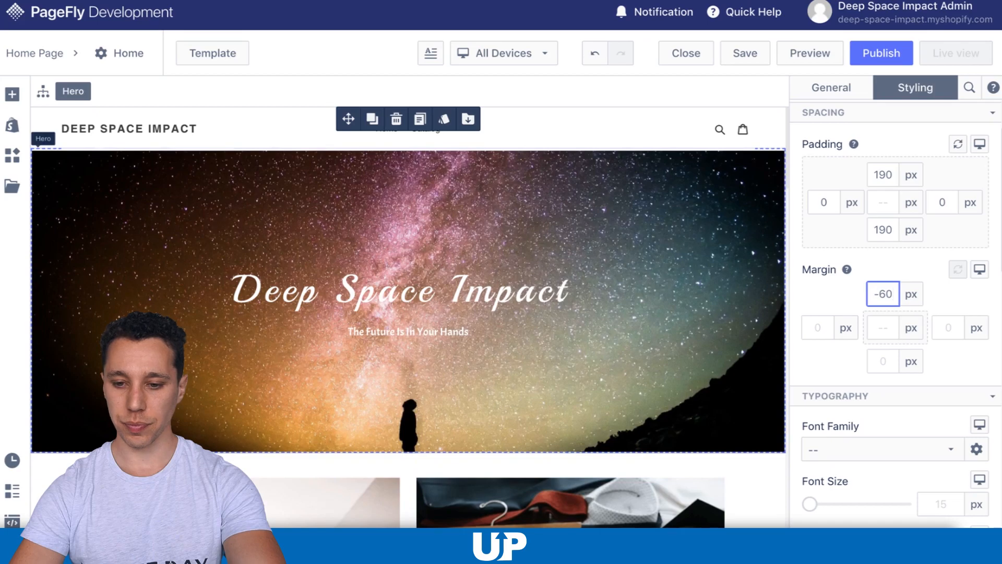
Check how the hero section looks in the laptop and tablet views
{"action": "left_click", "coordinate": [504, 52]}
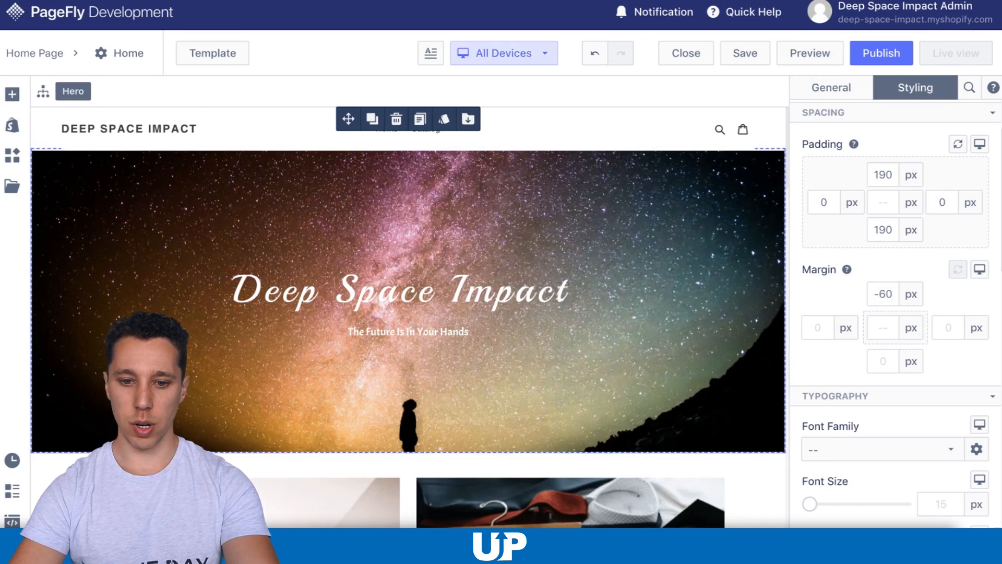
{"action": "left_click", "coordinate": [492, 103]}
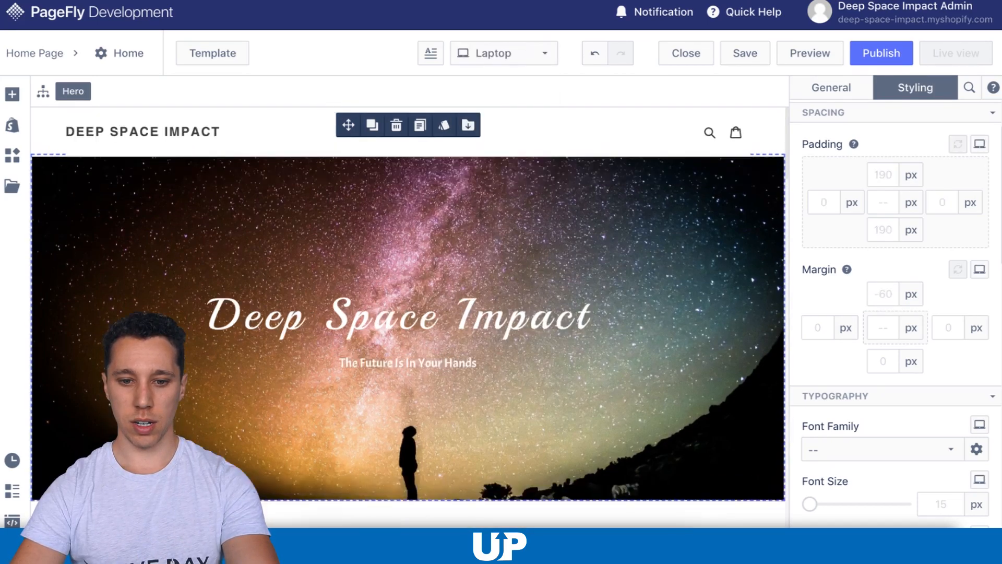
{"action": "left_click", "coordinate": [504, 53]}
{"action": "left_click", "coordinate": [488, 120]}
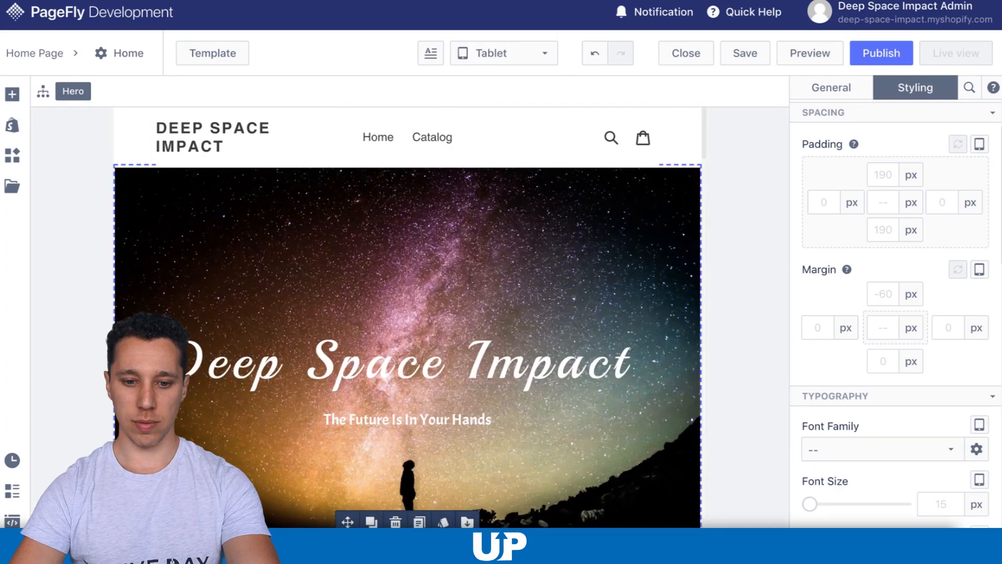
In the mobile view, set the Deep Space Impact heading's font size to 20 px
{"action": "left_click", "coordinate": [503, 52]}
{"action": "left_click", "coordinate": [492, 147]}
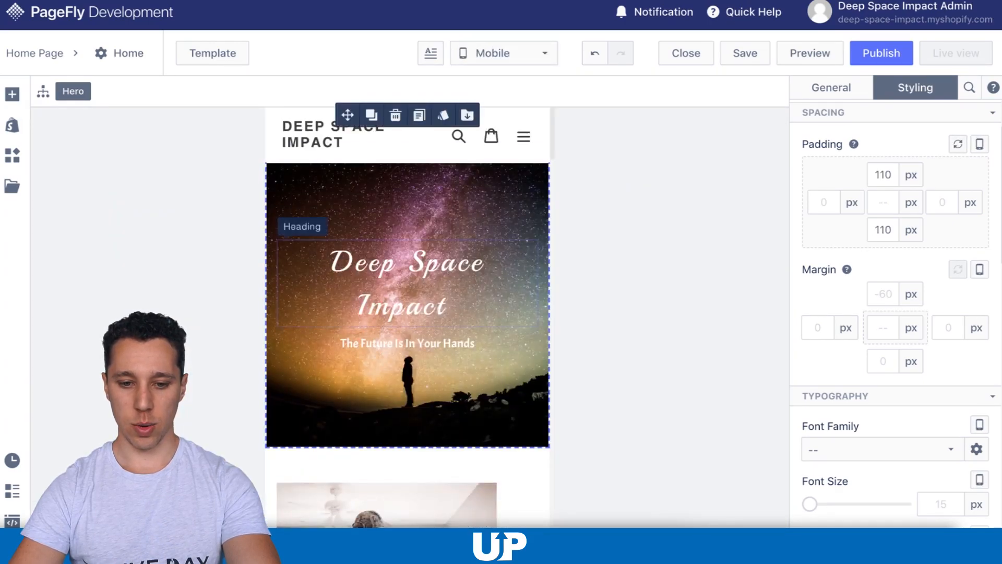
{"action": "left_click", "coordinate": [408, 283]}
{"action": "scroll", "coordinate": [895, 313], "scroll_direction": "down", "scroll_amount": 2}
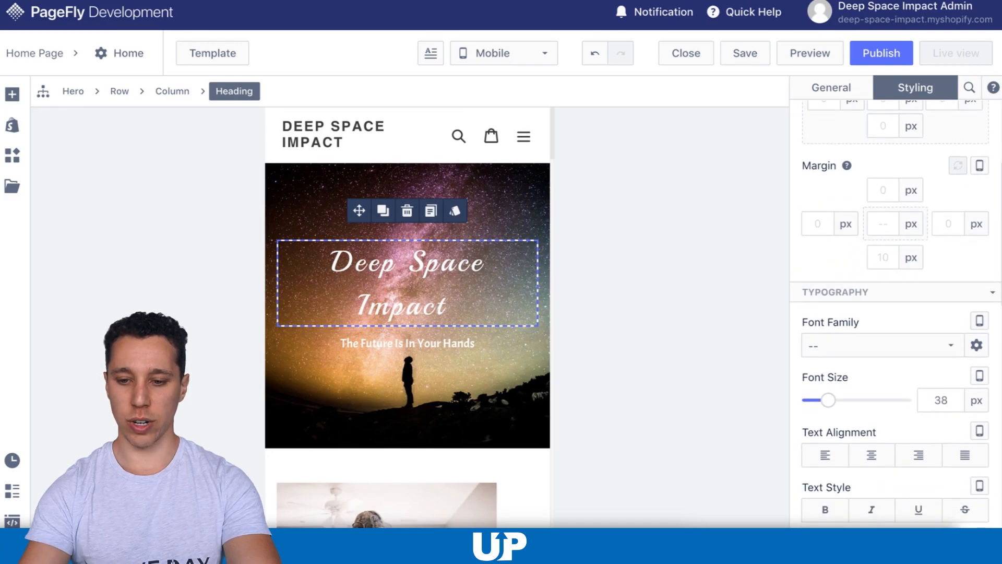
{"action": "left_click", "coordinate": [947, 400]}
{"action": "key", "text": "BackSpace"}
{"action": "key", "text": "BackSpace"}
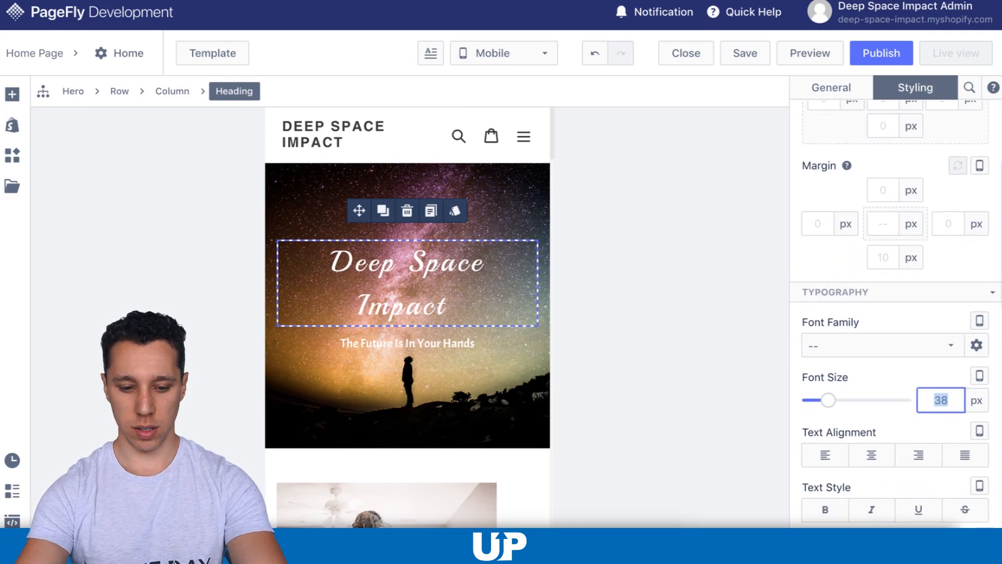
{"action": "type", "text": "20"}
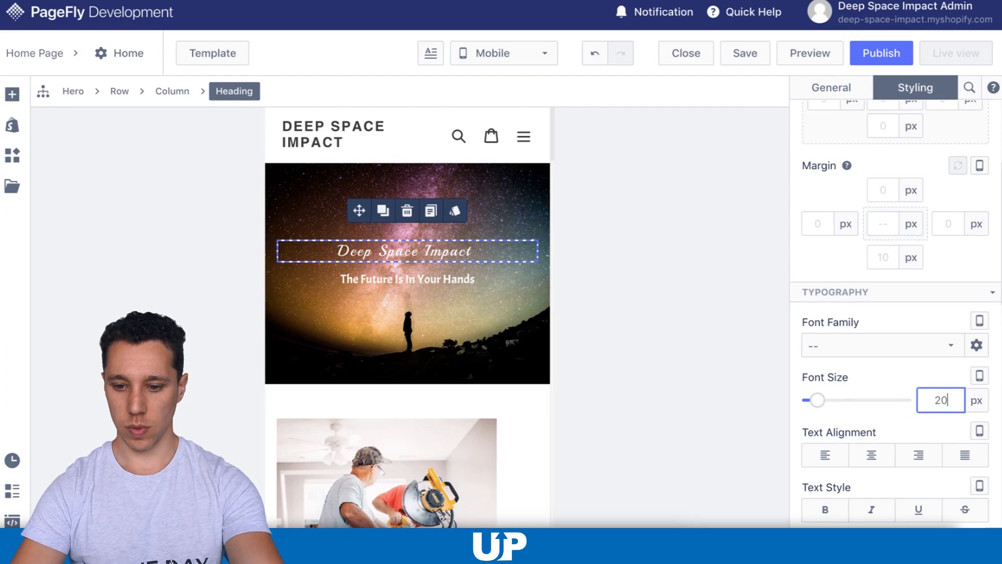
Compare the hero heading in the tablet view and return to the mobile view
{"action": "left_click", "coordinate": [979, 321]}
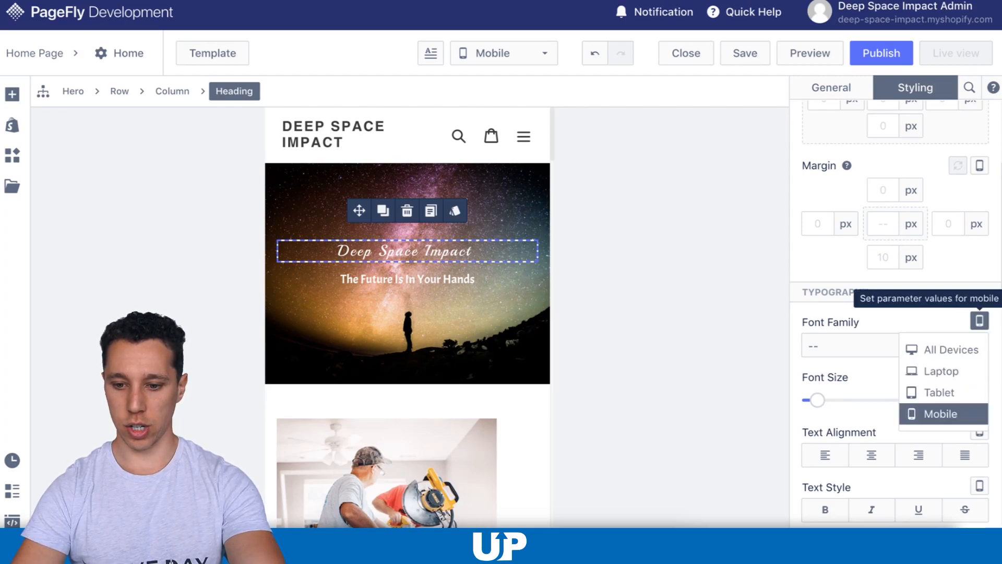
{"action": "left_click", "coordinate": [938, 392]}
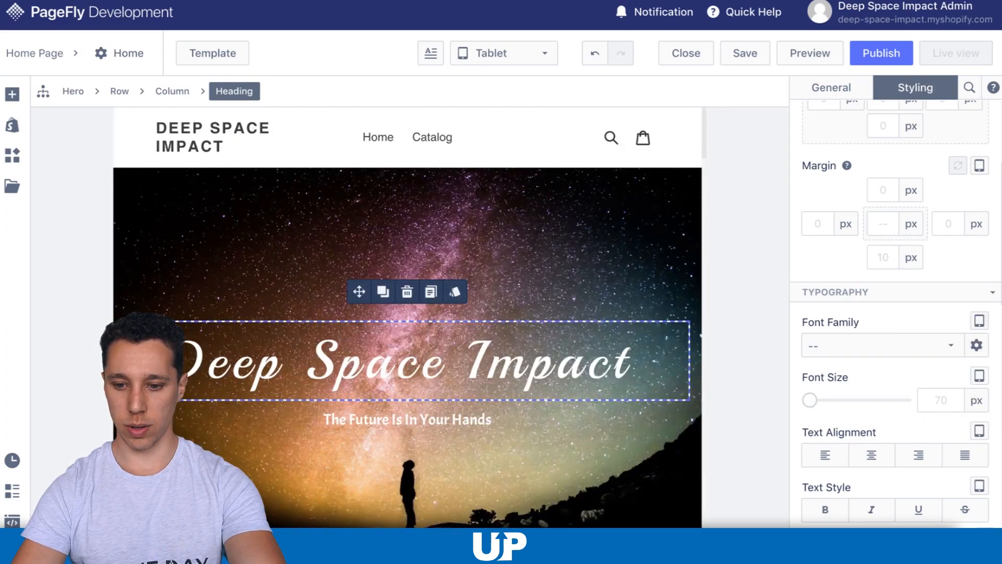
{"action": "left_click", "coordinate": [979, 320]}
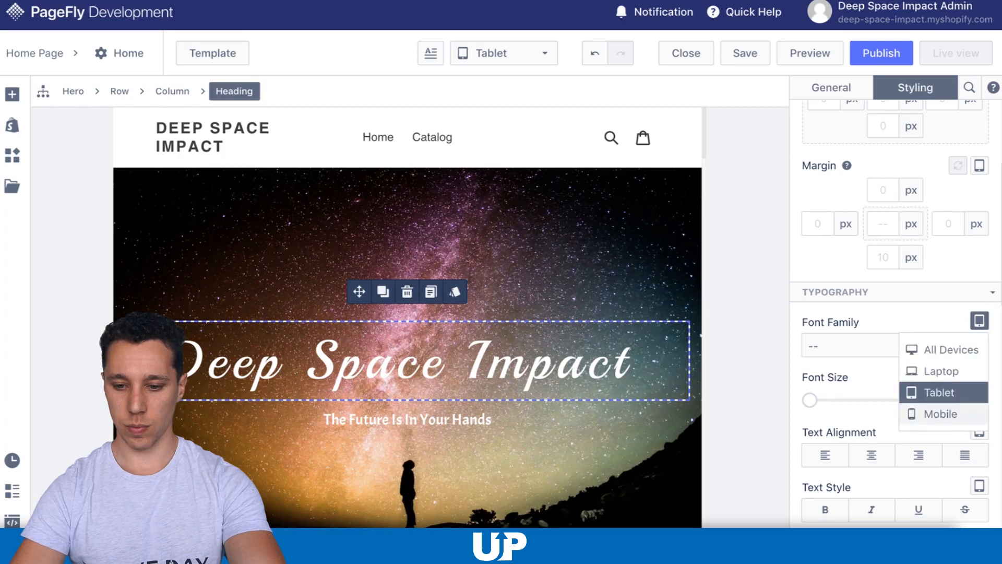
{"action": "left_click", "coordinate": [941, 413]}
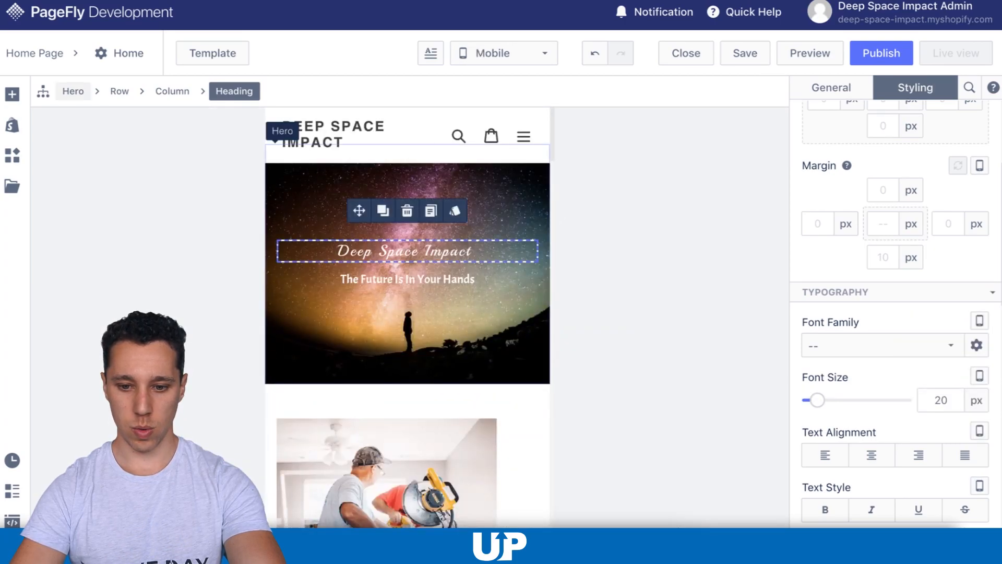
Set the hero heading's top margin to -13 px for mobile
{"action": "left_click", "coordinate": [883, 190]}
{"action": "key", "text": "Up"}
{"action": "key", "text": "Up"}
{"action": "key", "text": "Up"}
{"action": "key", "text": "Up"}
{"action": "key", "text": "Up"}
{"action": "key", "text": "Up"}
{"action": "key", "text": "Down"}
{"action": "key", "text": "Down"}
{"action": "key", "text": "Down"}
{"action": "key", "text": "Down"}
{"action": "key", "text": "Down"}
{"action": "key", "text": "Down"}
{"action": "key", "text": "Down"}
{"action": "key", "text": "Down"}
{"action": "key", "text": "Down"}
{"action": "key", "text": "Down"}
{"action": "key", "text": "Down"}
{"action": "key", "text": "Down"}
{"action": "key", "text": "Down"}
{"action": "key", "text": "Down"}
{"action": "key", "text": "Down"}
{"action": "key", "text": "Down"}
{"action": "key", "text": "Down"}
{"action": "key", "text": "Down"}
{"action": "key", "text": "Down"}
{"action": "key", "text": "Down"}
{"action": "key", "text": "Down"}
{"action": "key", "text": "Down"}
{"action": "key", "text": "Down"}
{"action": "key", "text": "Down"}
{"action": "key", "text": "Down"}
{"action": "key", "text": "Down"}
{"action": "key", "text": "Down"}
{"action": "key", "text": "Down"}
{"action": "key", "text": "Down"}
{"action": "key", "text": "Down"}
{"action": "key", "text": "Down"}
{"action": "key", "text": "Down"}
{"action": "key", "text": "Down"}
{"action": "key", "text": "Down"}
{"action": "key", "text": "Down"}
{"action": "key", "text": "Down"}
{"action": "key", "text": "Down"}
{"action": "key", "text": "Down"}
{"action": "key", "text": "Down"}
{"action": "key", "text": "Up"}
{"action": "key", "text": "Up"}
{"action": "key", "text": "Up"}
{"action": "key", "text": "Up"}
{"action": "key", "text": "Up"}
{"action": "key", "text": "Up"}
{"action": "key", "text": "Up"}
{"action": "key", "text": "Up"}
{"action": "key", "text": "Up"}
{"action": "key", "text": "Up"}
{"action": "key", "text": "Up"}
{"action": "key", "text": "Up"}
{"action": "key", "text": "Up"}
{"action": "key", "text": "Up"}
{"action": "key", "text": "Up"}
{"action": "key", "text": "Up"}
{"action": "key", "text": "Up"}
{"action": "key", "text": "Up"}
{"action": "key", "text": "Up"}
{"action": "key", "text": "Up"}
{"action": "key", "text": "Up"}
{"action": "key", "text": "Up"}
{"action": "key", "text": "Up"}
{"action": "key", "text": "Up"}
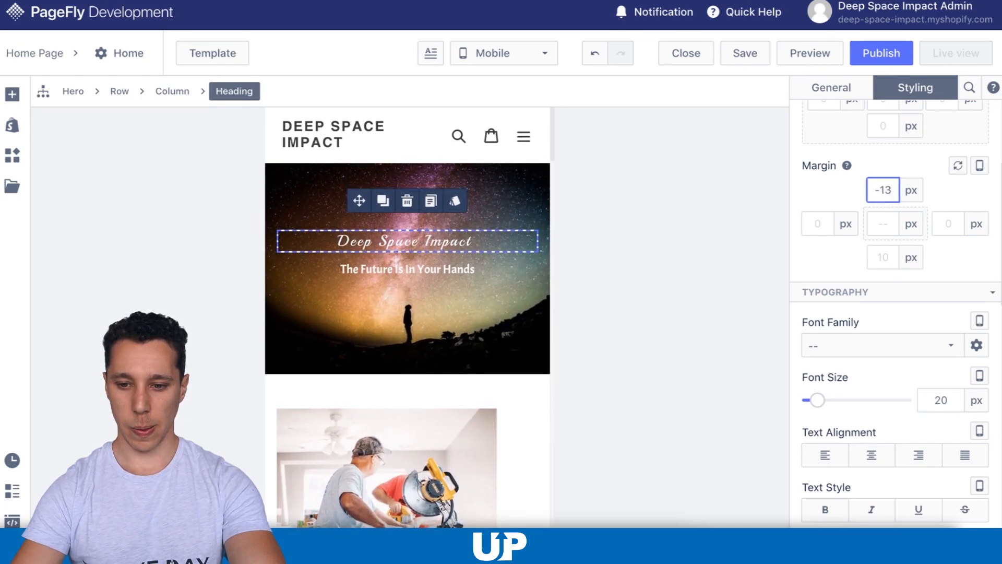
{"action": "key", "text": "Return"}
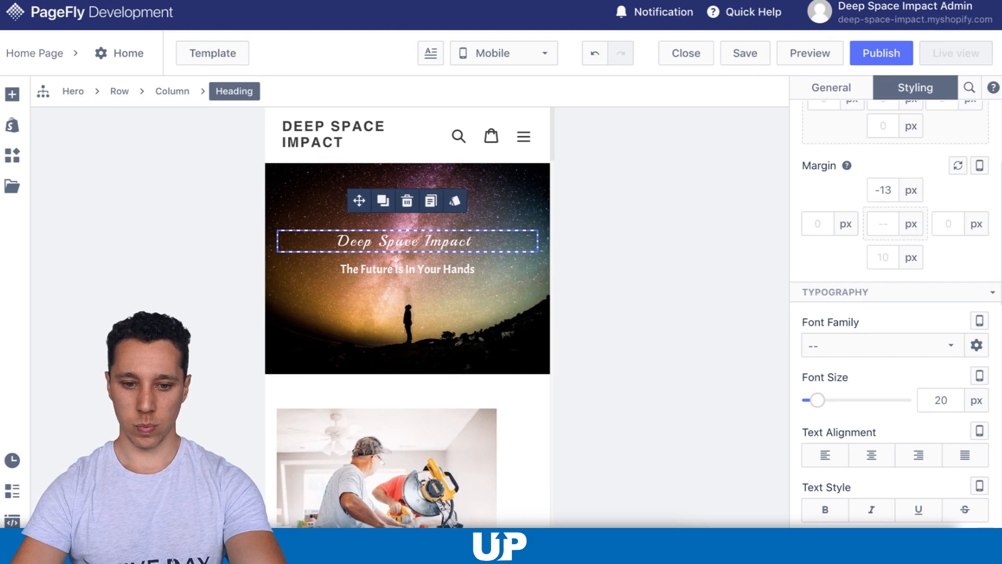
Switch the editor back to the All Devices view
{"action": "left_click", "coordinate": [504, 53]}
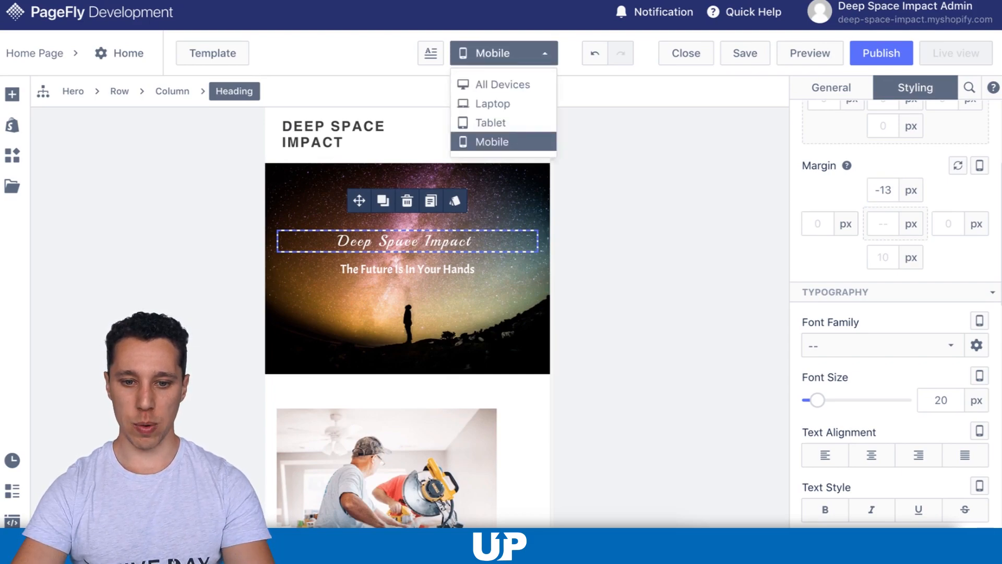
{"action": "left_click", "coordinate": [494, 84]}
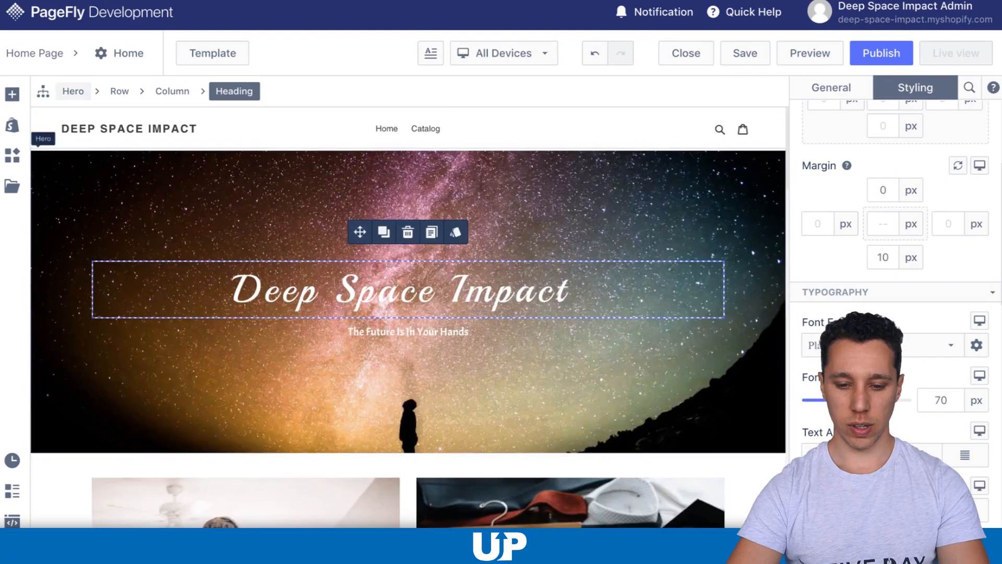
{"action": "scroll", "coordinate": [522, 313], "scroll_direction": "down", "scroll_amount": 2}
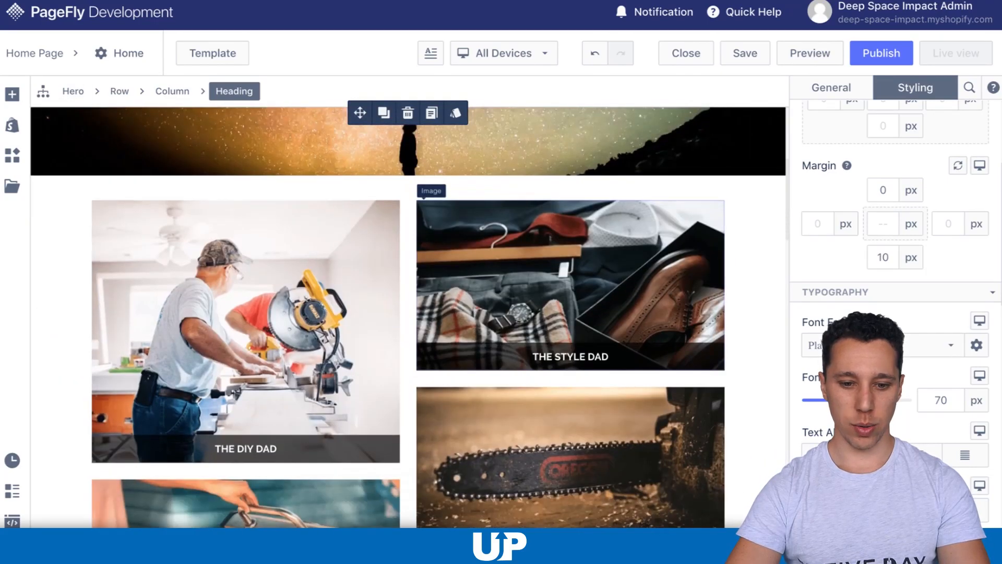
Browse the container elements and place the plain single-image slideshow between the hero section and the image grid
{"action": "left_click", "coordinate": [12, 95]}
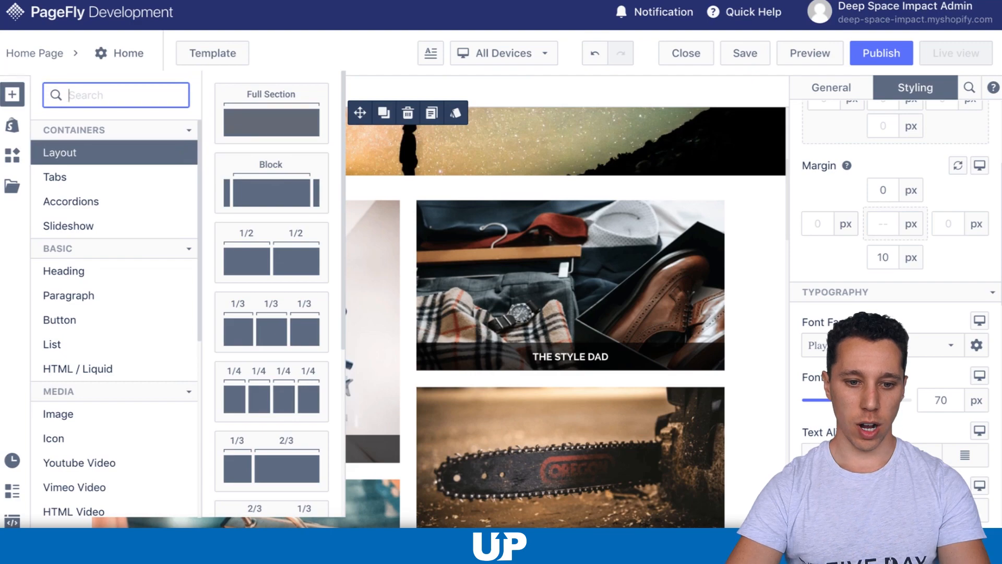
{"action": "scroll", "coordinate": [272, 292], "scroll_direction": "down", "scroll_amount": 5}
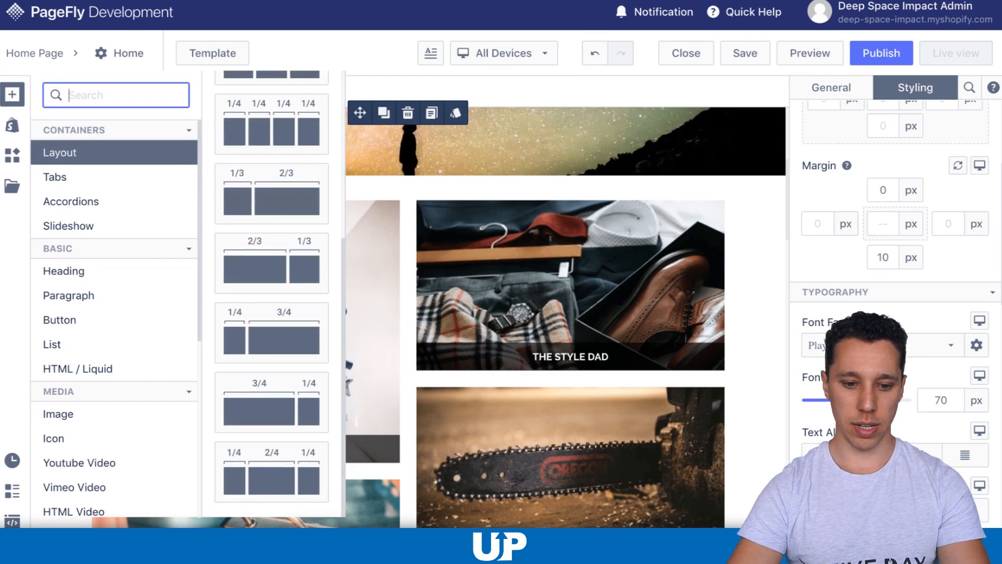
{"action": "left_click", "coordinate": [78, 177]}
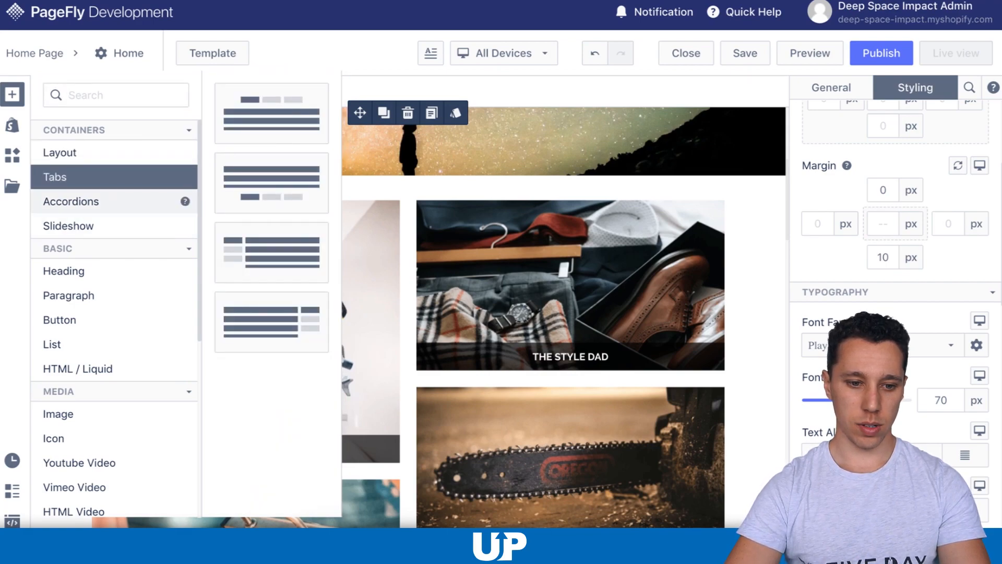
{"action": "left_click", "coordinate": [79, 202]}
{"action": "left_click", "coordinate": [78, 226]}
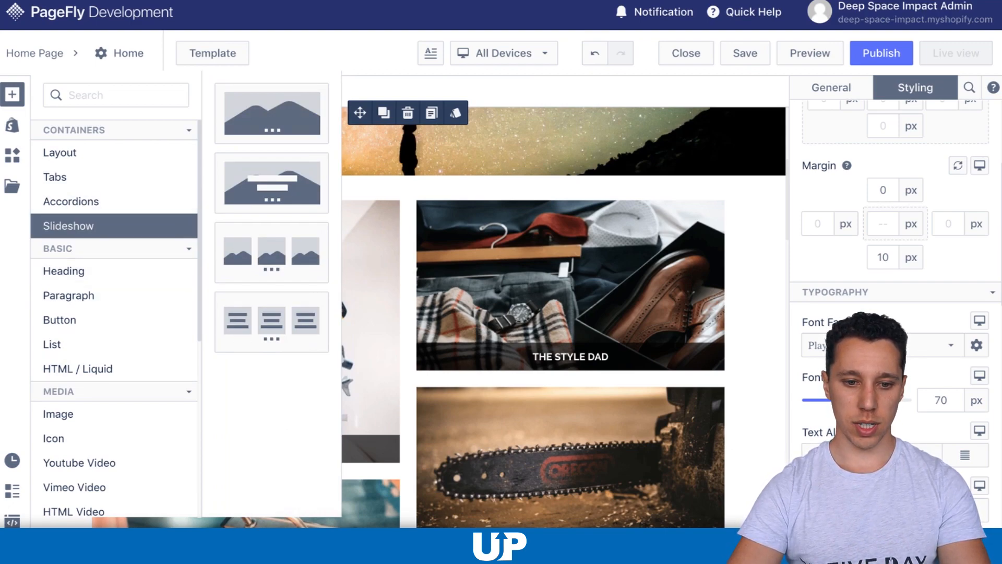
{"action": "left_click_drag", "start_coordinate": [271, 113], "coordinate": [460, 396]}
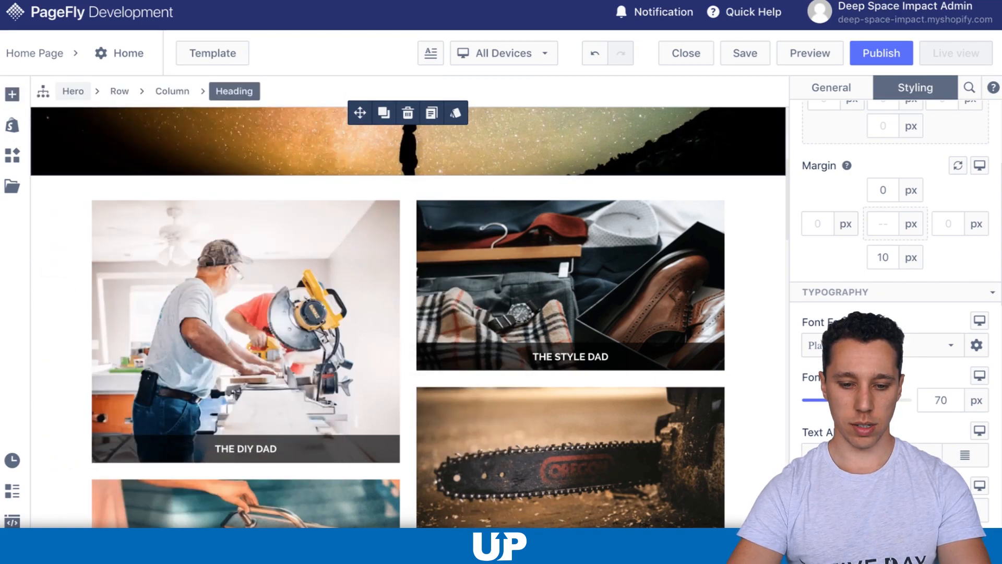
{"action": "left_click_drag", "start_coordinate": [495, 224], "coordinate": [486, 182]}
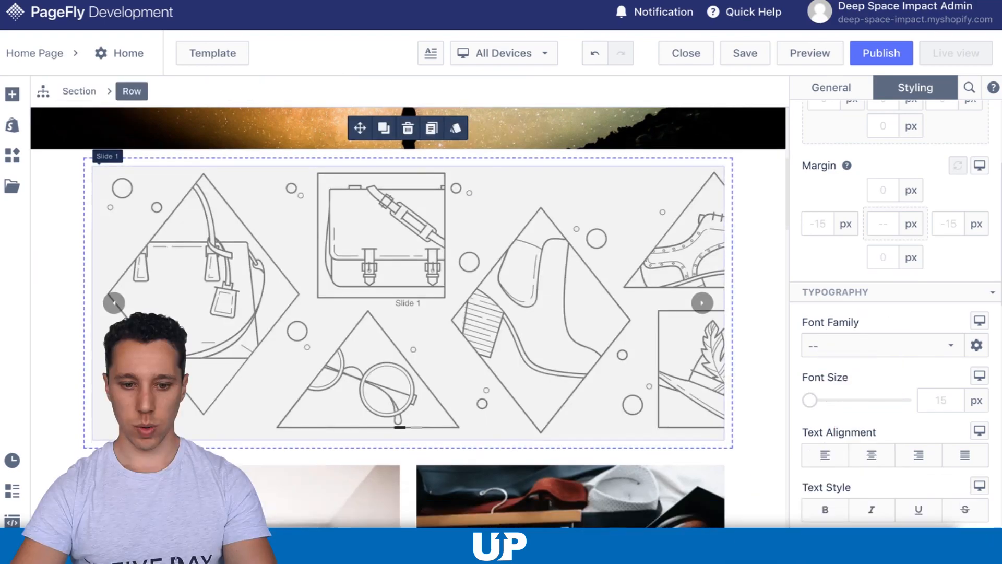
Look through the first two slides of the slideshow and their background image settings
{"action": "left_click", "coordinate": [408, 271]}
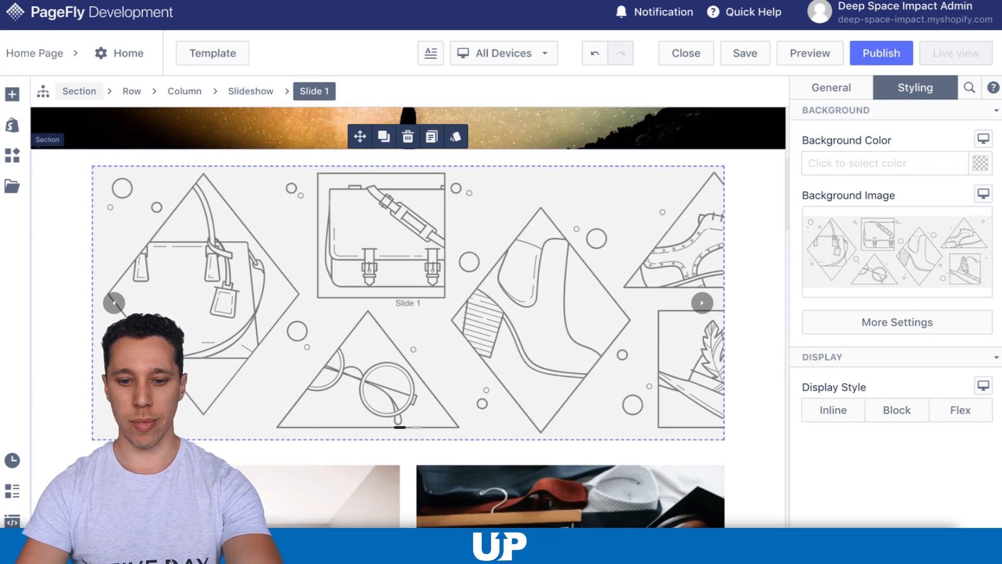
{"action": "left_click", "coordinate": [702, 303]}
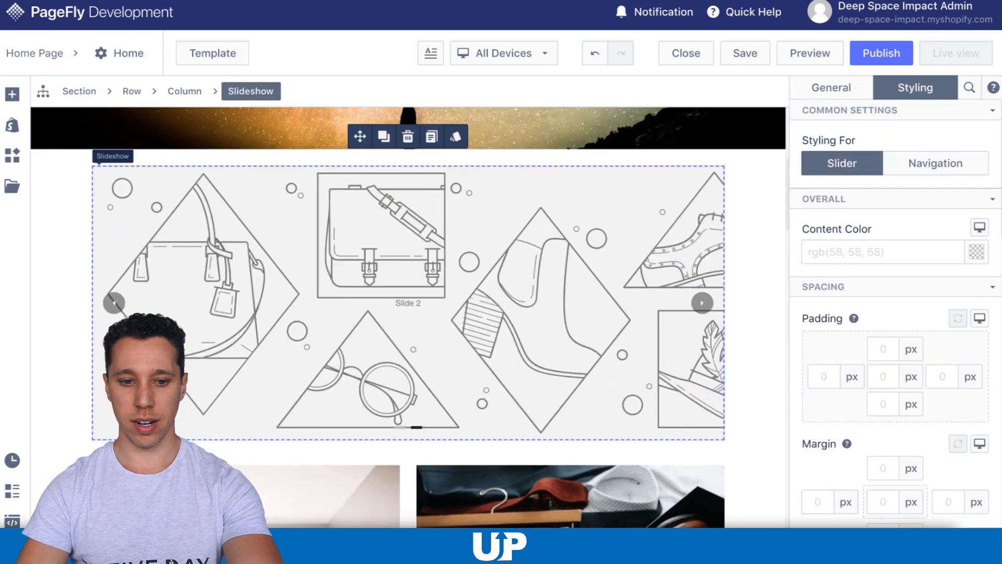
{"action": "left_click", "coordinate": [409, 302]}
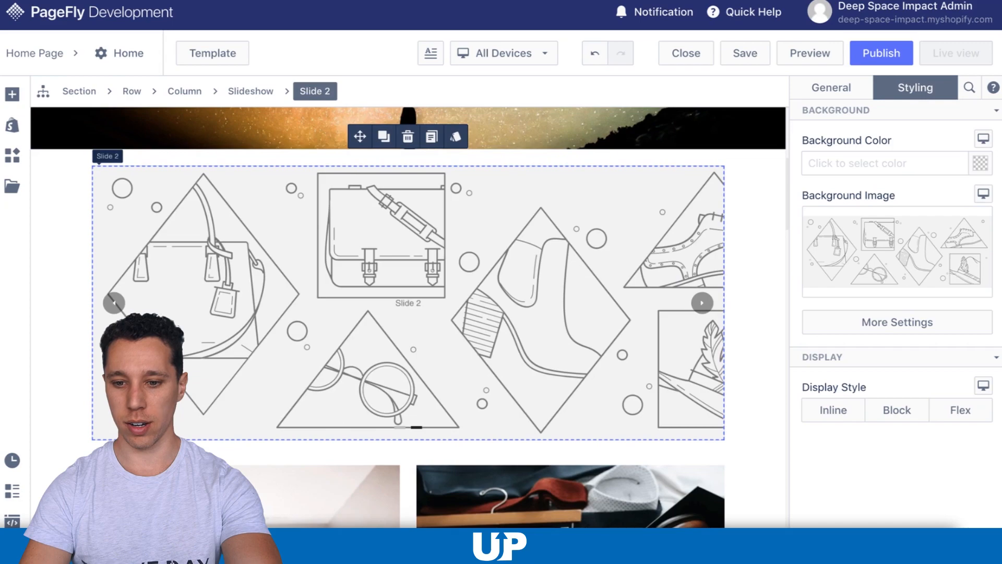
Select the whole slideshow and add a third slide to its slider items
{"action": "left_click", "coordinate": [112, 156]}
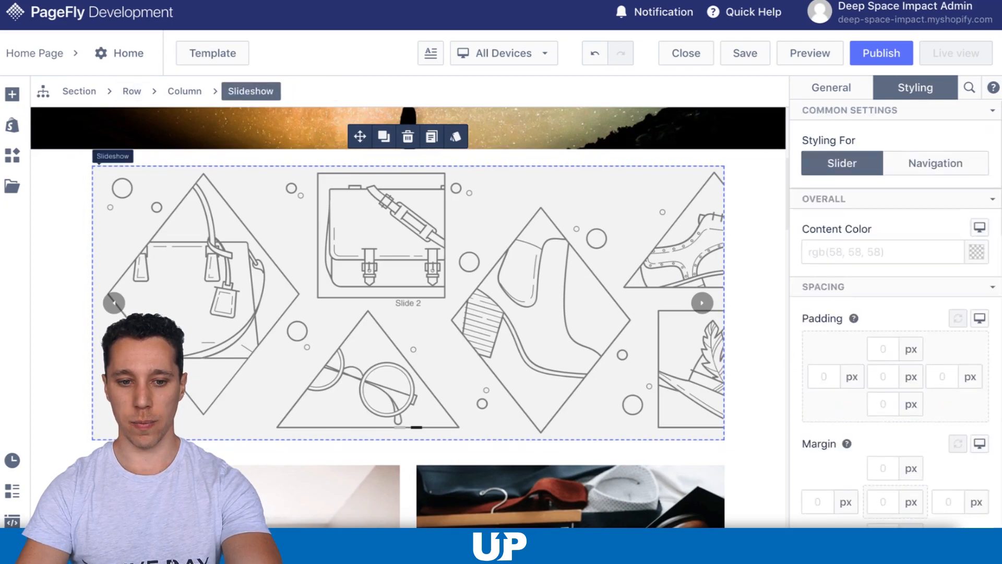
{"action": "scroll", "coordinate": [895, 313], "scroll_direction": "down", "scroll_amount": 1}
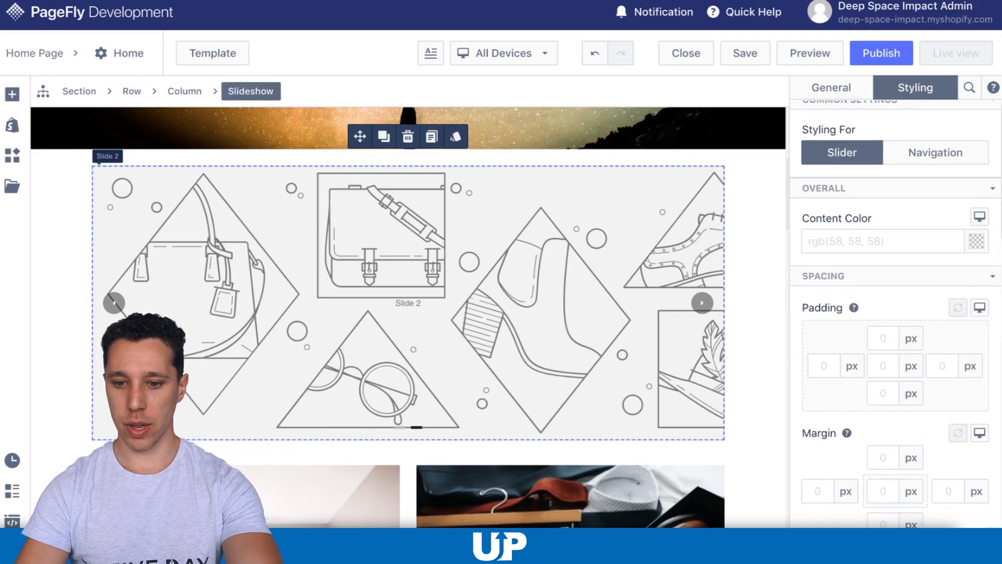
{"action": "left_click", "coordinate": [831, 87]}
{"action": "scroll", "coordinate": [895, 313], "scroll_direction": "down", "scroll_amount": 1}
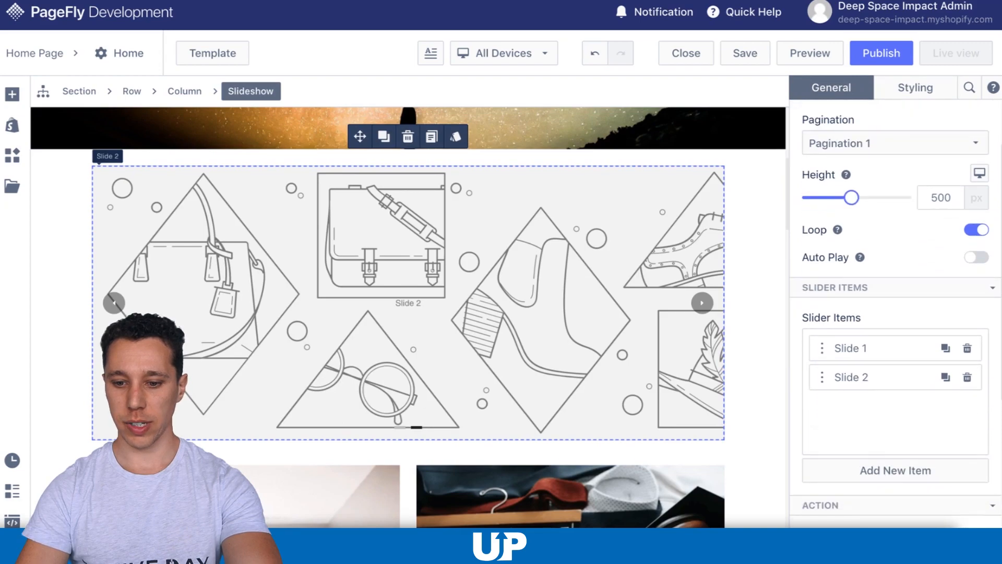
{"action": "left_click", "coordinate": [896, 467]}
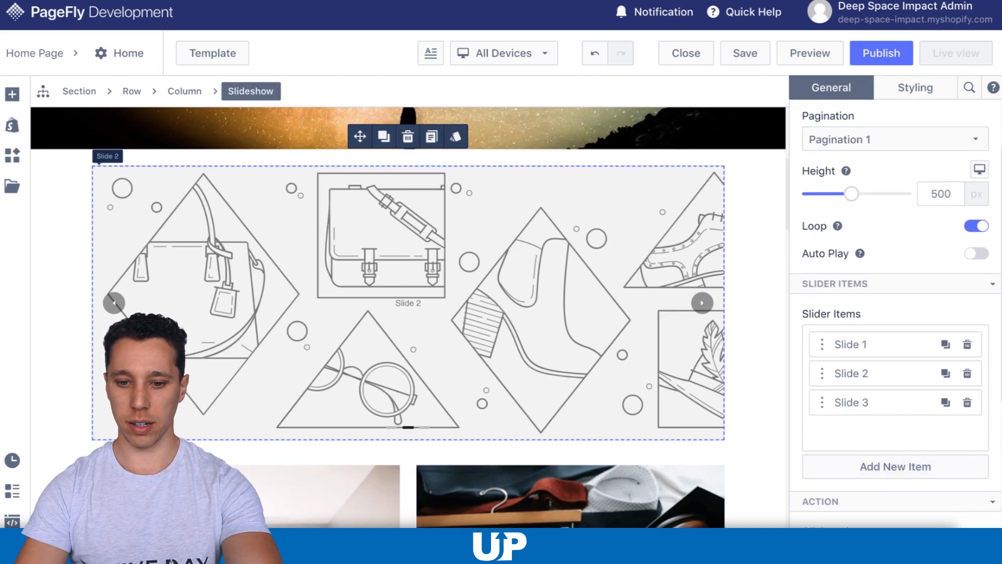
Reduce the height of the slideshow slightly
{"action": "scroll", "coordinate": [407, 314], "scroll_direction": "up", "scroll_amount": 1}
{"action": "scroll", "coordinate": [408, 313], "scroll_direction": "down", "scroll_amount": 1}
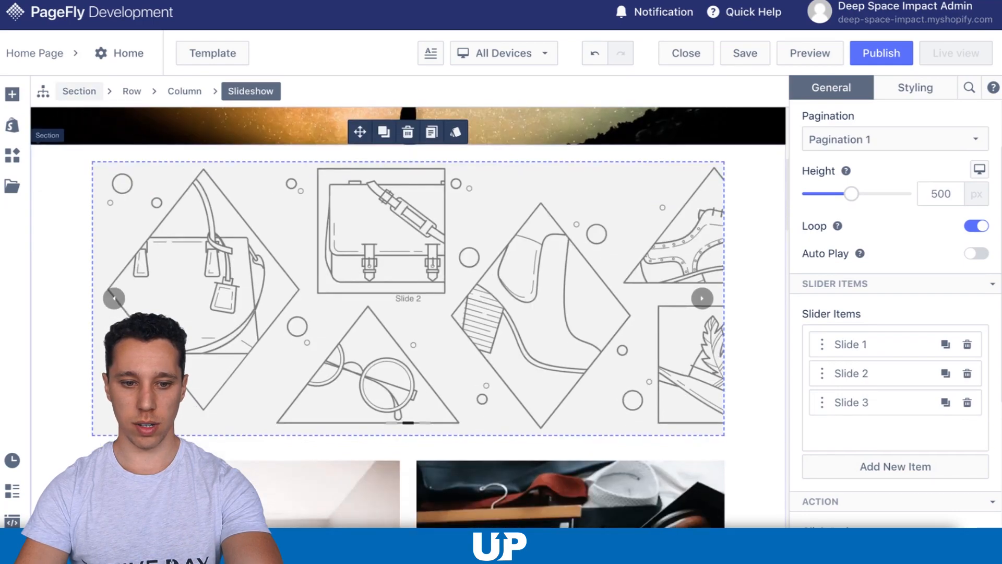
{"action": "scroll", "coordinate": [895, 314], "scroll_direction": "up", "scroll_amount": 2}
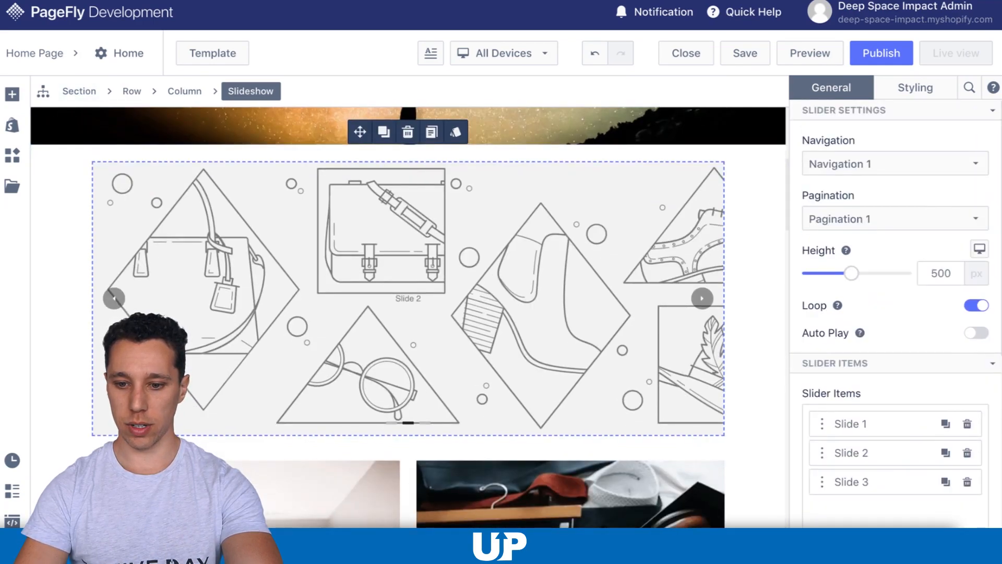
{"action": "mouse_move", "coordinate": [852, 273]}
{"action": "left_mouse_down"}
{"action": "mouse_move", "coordinate": [875, 273]}
{"action": "mouse_move", "coordinate": [835, 273]}
{"action": "mouse_move", "coordinate": [843, 273]}
{"action": "left_mouse_up"}
Open the slideshow's styling settings and set its right margin to -100 px
{"action": "left_click", "coordinate": [915, 87]}
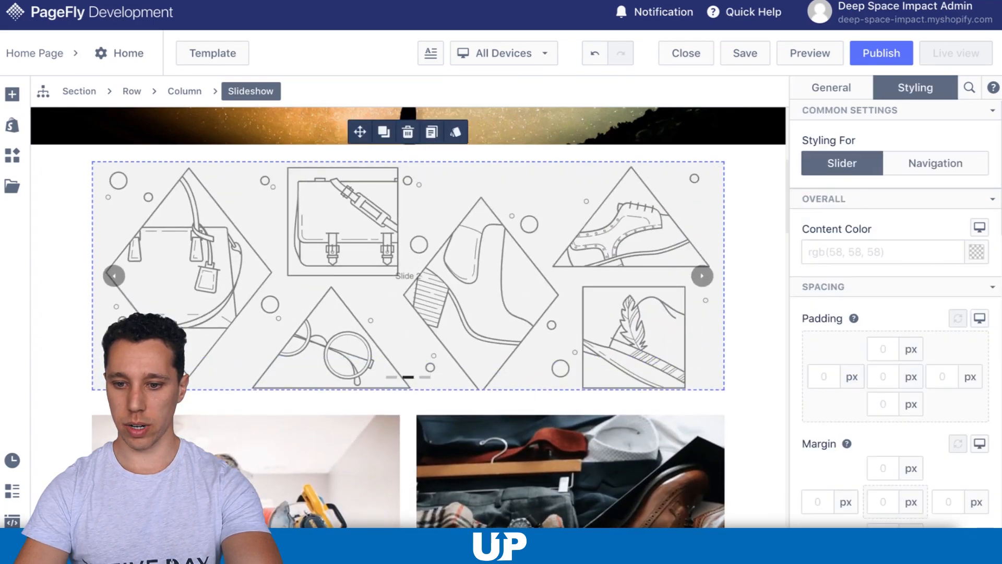
{"action": "scroll", "coordinate": [896, 313], "scroll_direction": "down", "scroll_amount": 5}
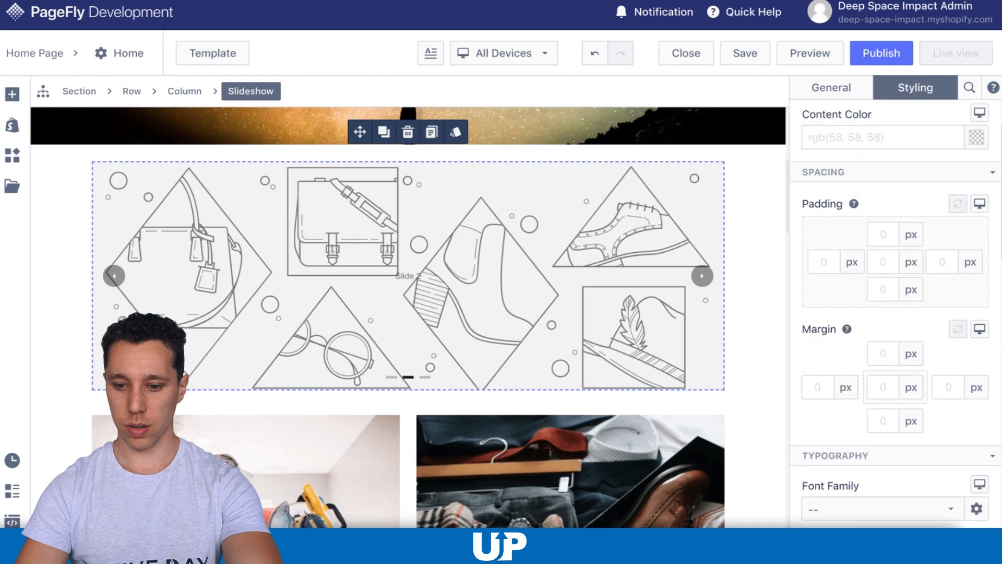
{"action": "scroll", "coordinate": [896, 313], "scroll_direction": "down", "scroll_amount": 1}
{"action": "scroll", "coordinate": [896, 314], "scroll_direction": "up", "scroll_amount": 3}
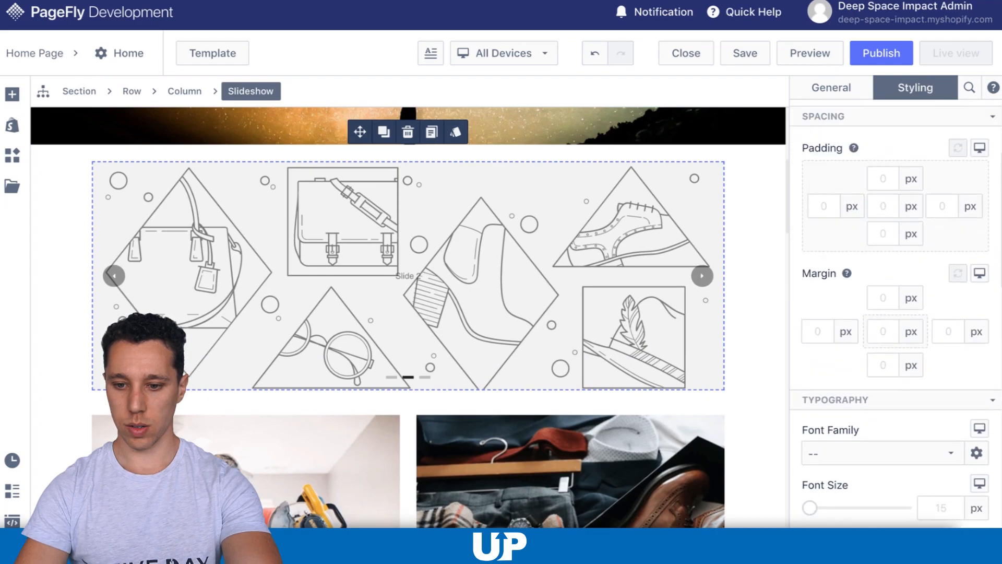
{"action": "left_click", "coordinate": [948, 332]}
{"action": "type", "text": "-100"}
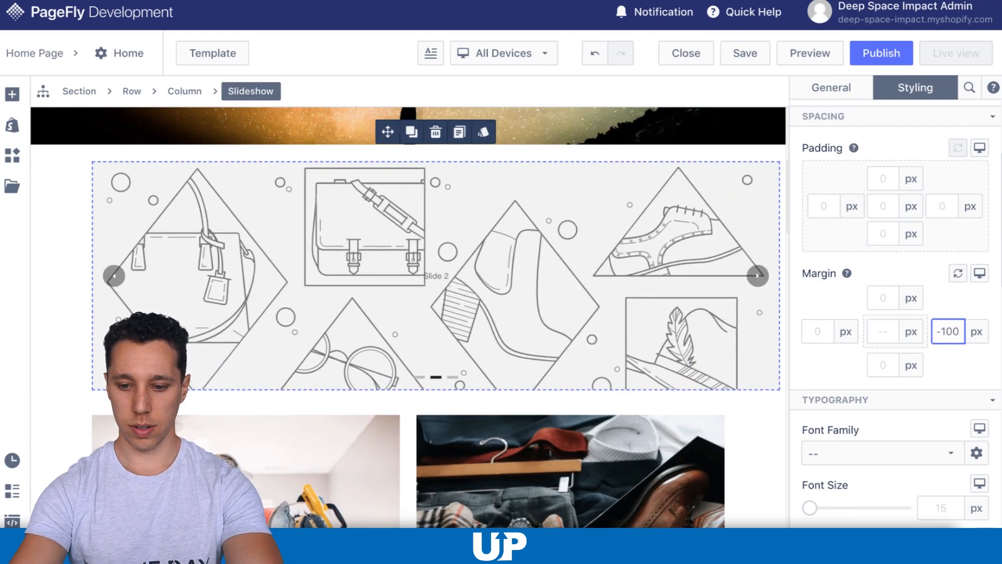
Set the slideshow's left margin to -150 px, after trying -200 px
{"action": "left_click", "coordinate": [817, 331]}
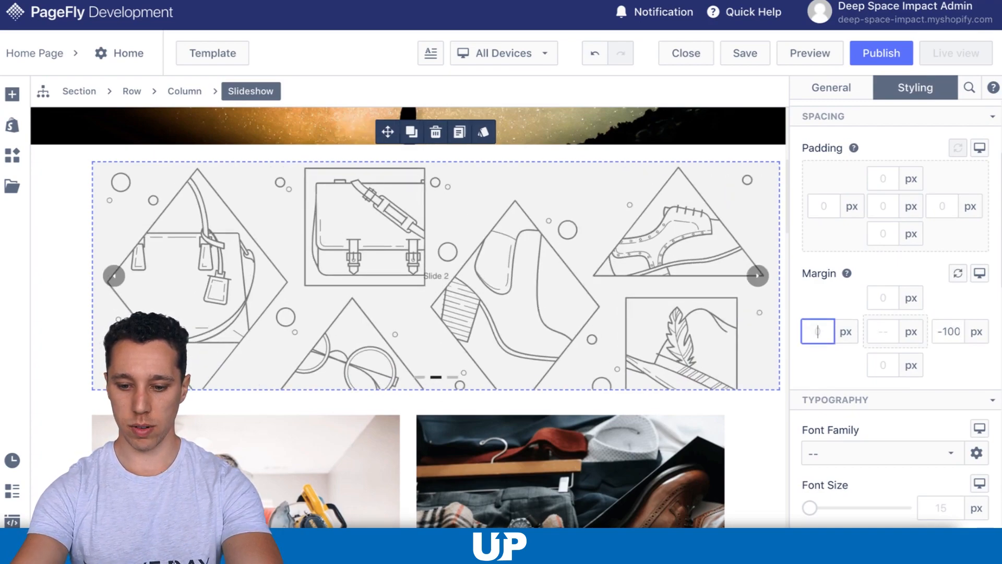
{"action": "type", "text": "-200"}
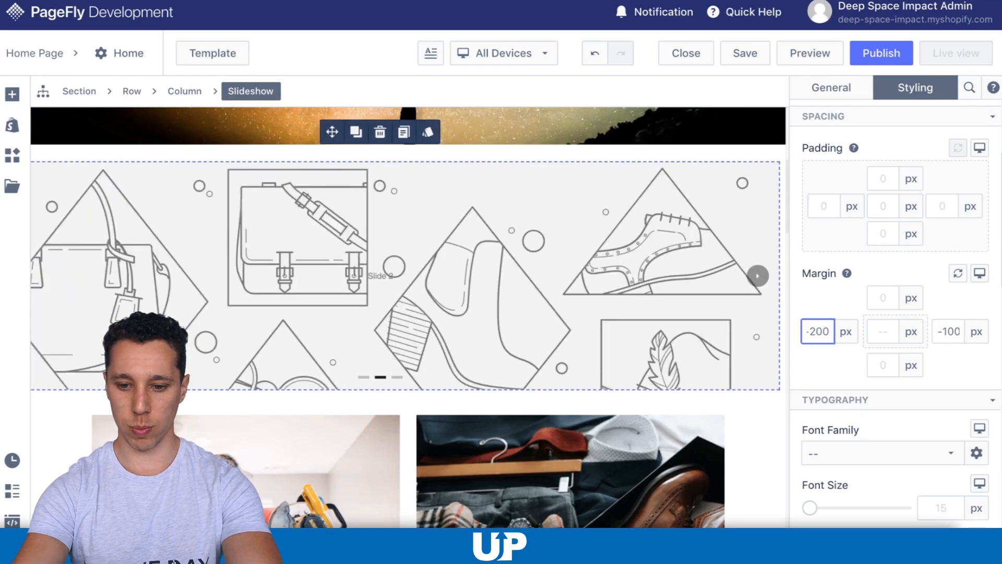
{"action": "key", "text": "BackSpace"}
{"action": "key", "text": "BackSpace"}
{"action": "key", "text": "BackSpace"}
{"action": "type", "text": "150"}
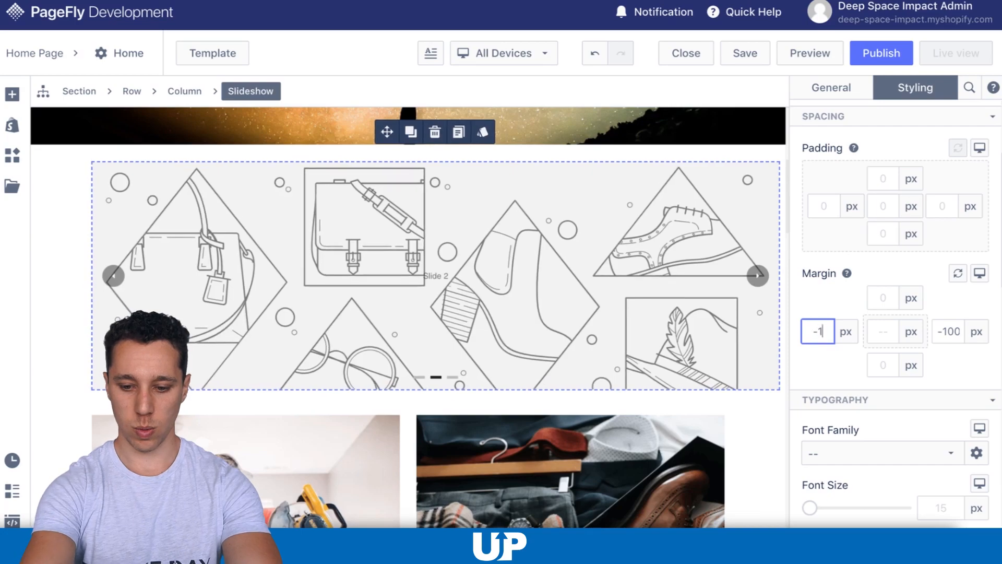
Set the slideshow's right margin to -150 px so both sides match
{"action": "left_click", "coordinate": [948, 332]}
{"action": "key", "text": "BackSpace"}
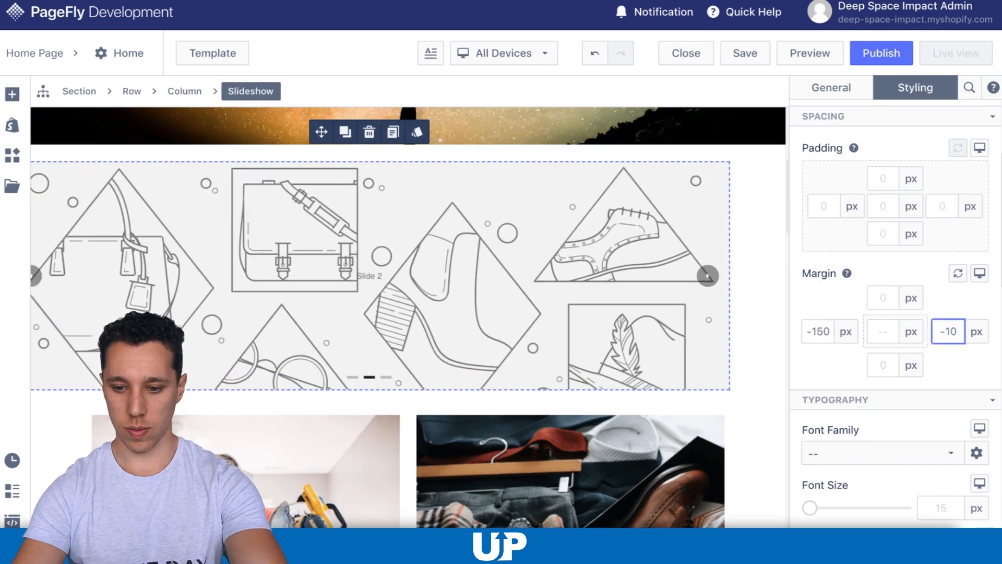
{"action": "key", "text": "BackSpace"}
{"action": "type", "text": "50"}
Adjust the slideshow's top margin to -30 px to close the gap below the hero section, after trying -100 and -20 px
{"action": "left_click", "coordinate": [883, 298]}
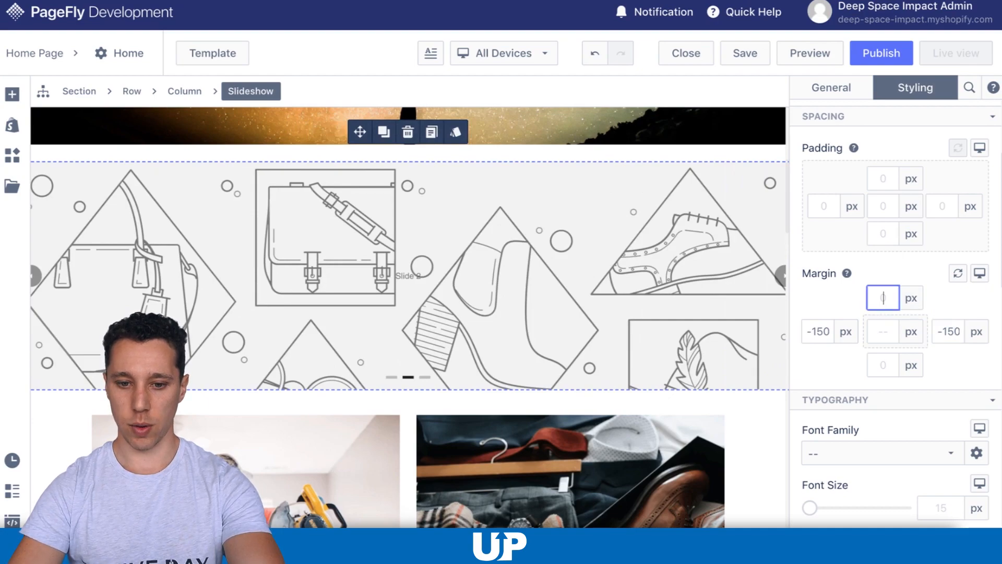
{"action": "key", "text": "BackSpace"}
{"action": "type", "text": "-10"}
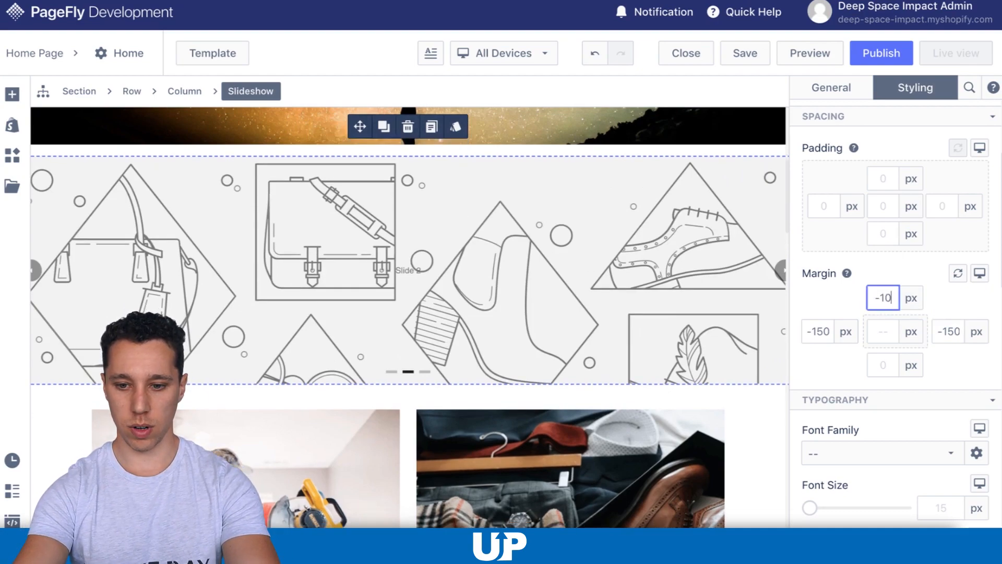
{"action": "type", "text": "0"}
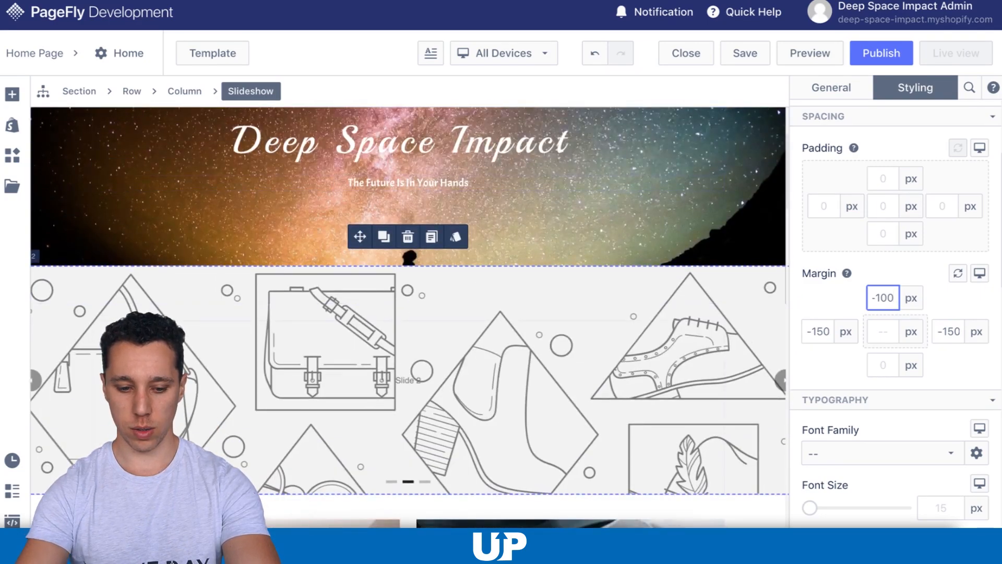
{"action": "key", "text": "BackSpace"}
{"action": "key", "text": "BackSpace"}
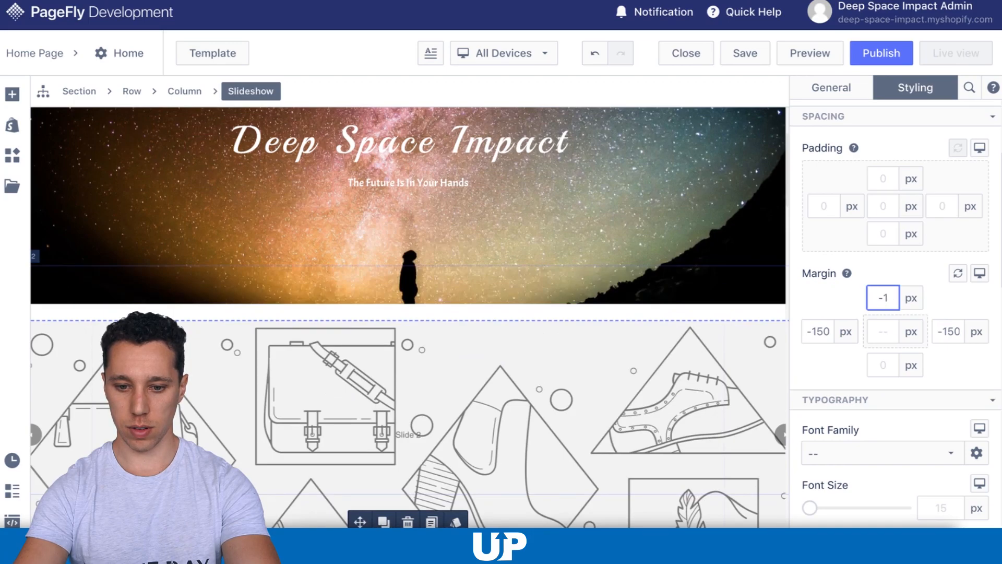
{"action": "key", "text": "BackSpace"}
{"action": "type", "text": "20"}
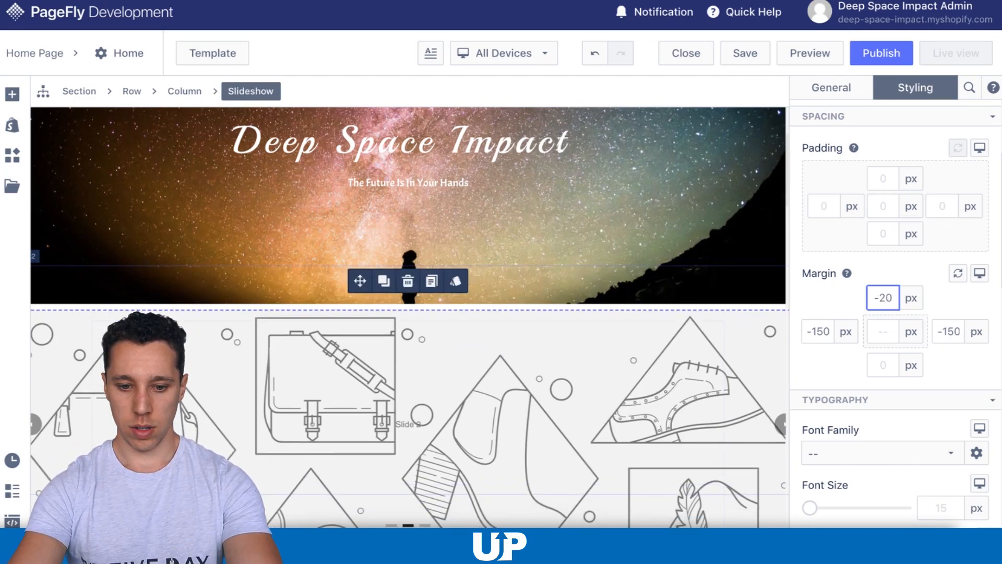
{"action": "key", "text": "BackSpace"}
{"action": "key", "text": "BackSpace"}
{"action": "type", "text": "30"}
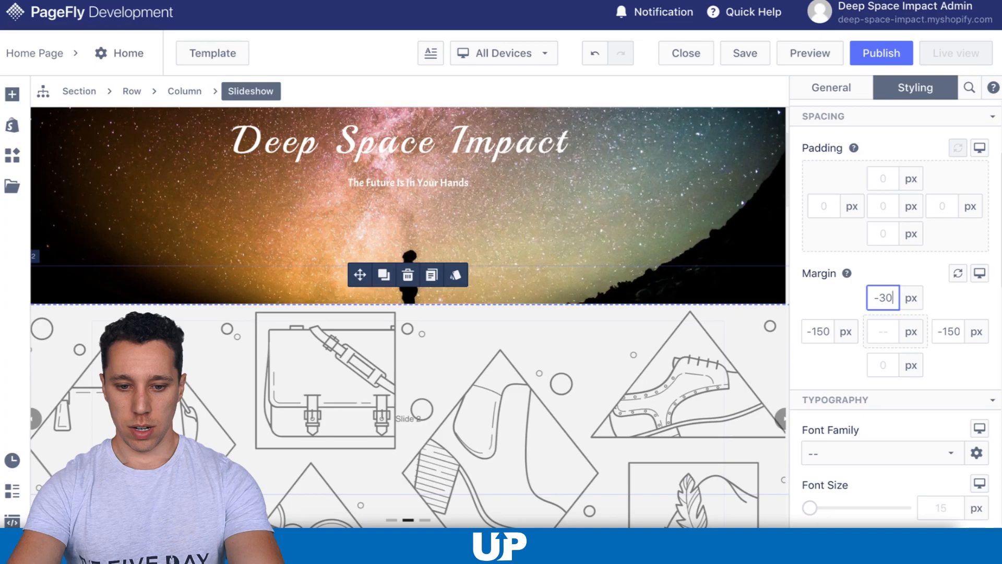
Go back to slide 1 and set its background image to the milky-way picture from the Image Manager
{"action": "scroll", "coordinate": [895, 313], "scroll_direction": "down", "scroll_amount": 3}
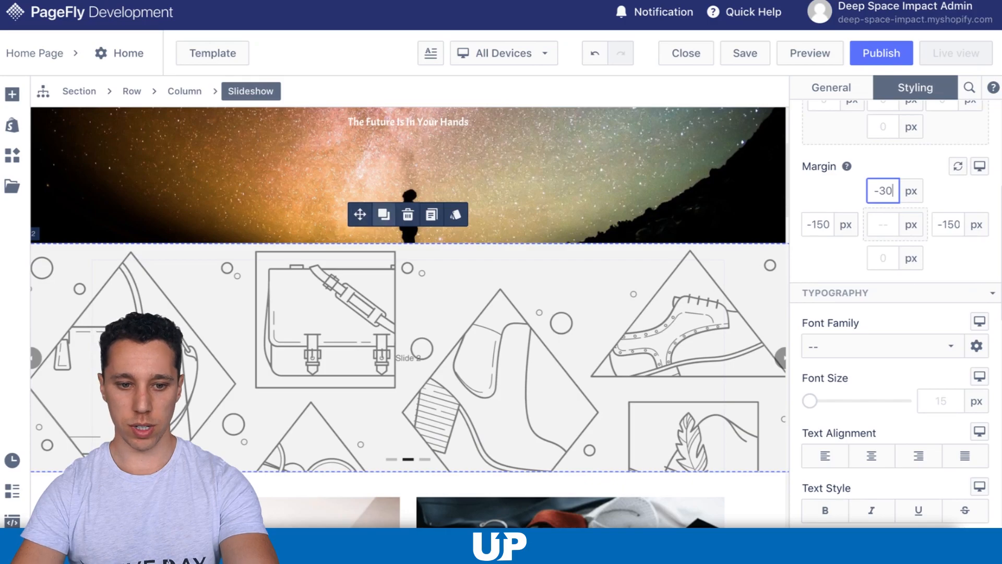
{"action": "left_click", "coordinate": [397, 319]}
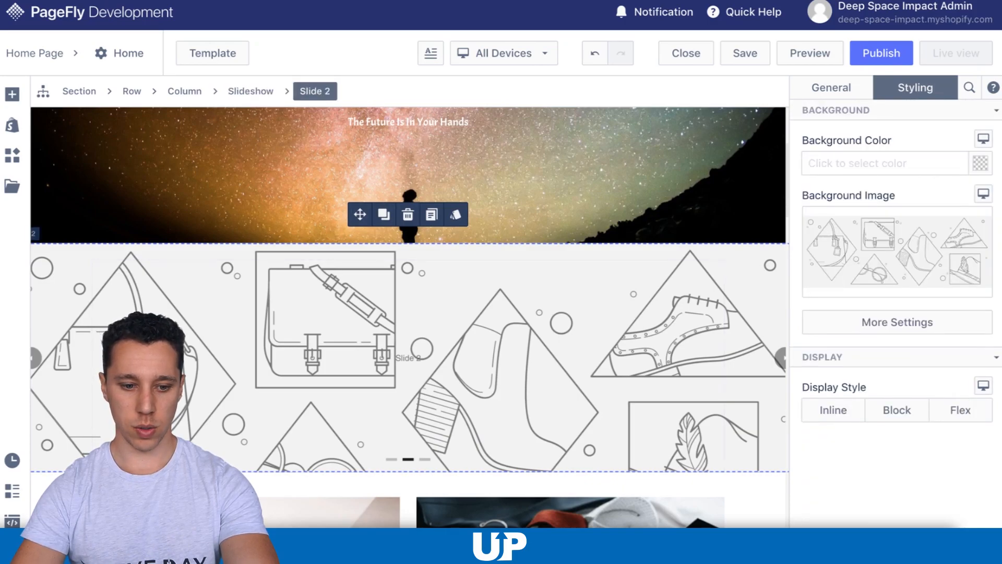
{"action": "left_click", "coordinate": [36, 358]}
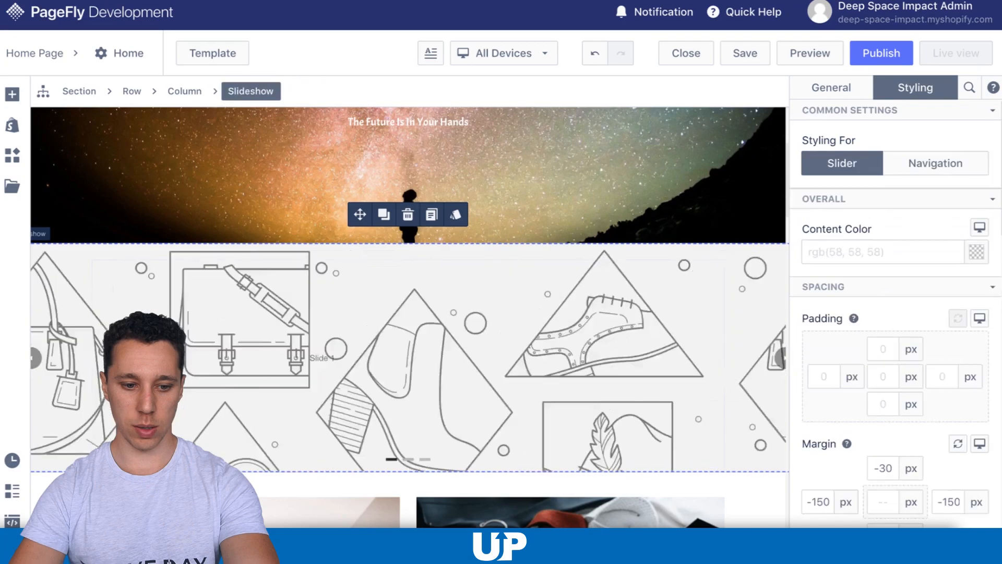
{"action": "left_click", "coordinate": [396, 323]}
{"action": "mouse_move", "coordinate": [897, 252]}
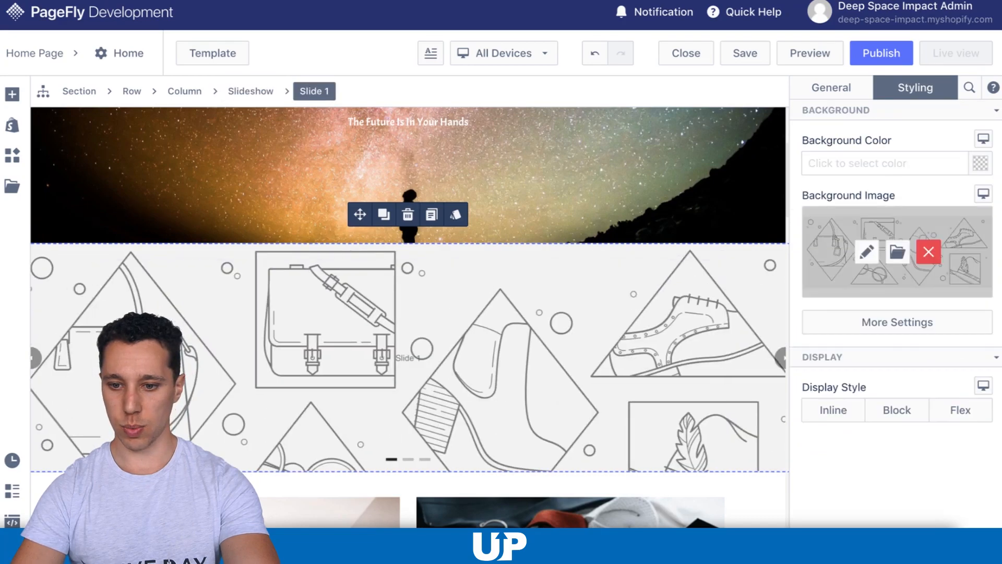
{"action": "left_click", "coordinate": [897, 251]}
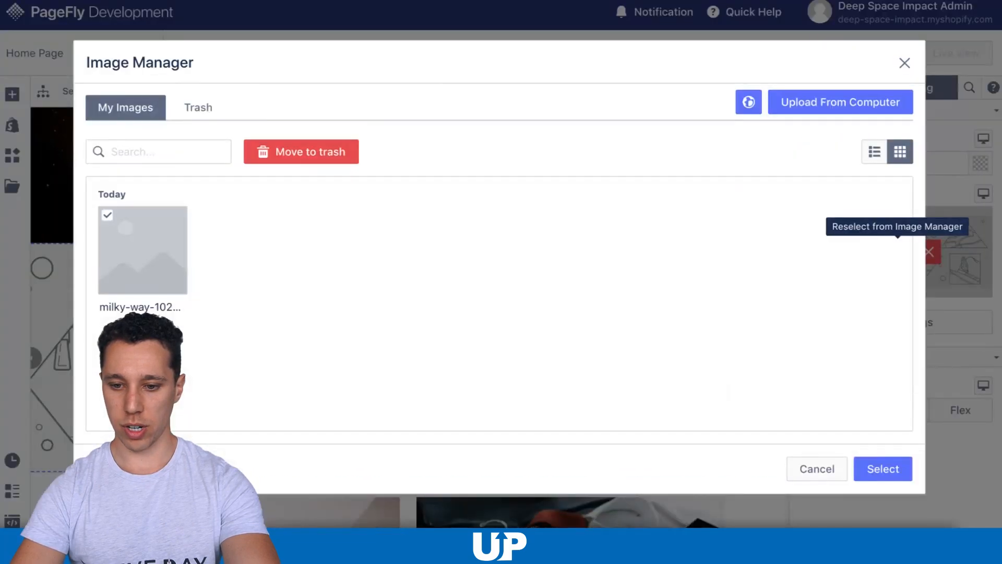
{"action": "left_click", "coordinate": [883, 468]}
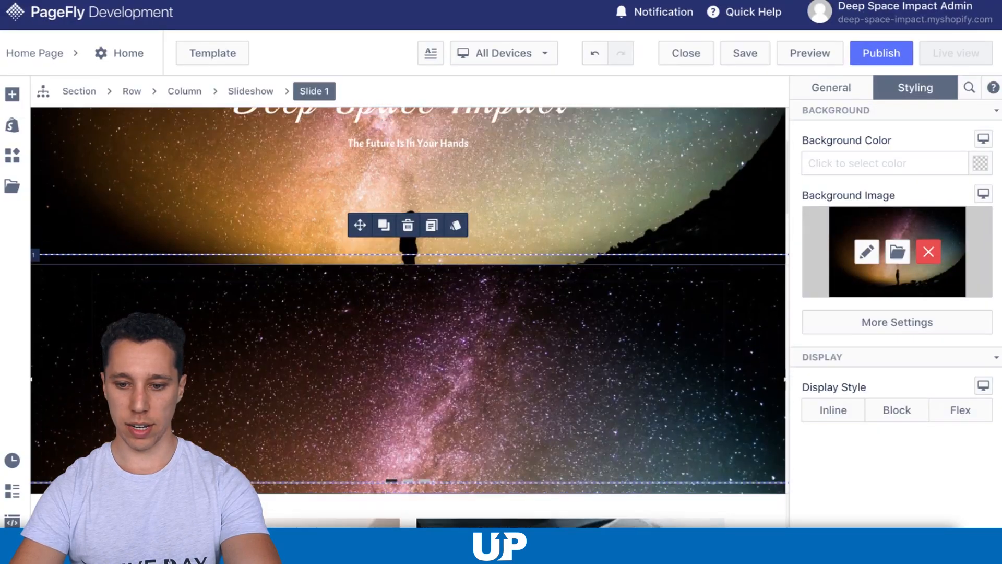
Select the entire hero section that contains the Deep Space Impact heading
{"action": "scroll", "coordinate": [408, 360], "scroll_direction": "up", "scroll_amount": 1}
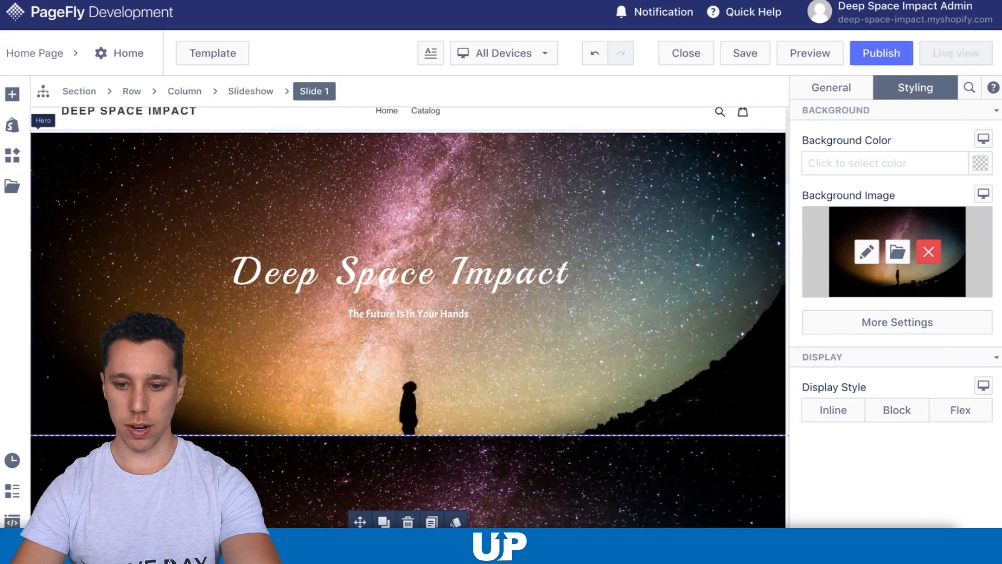
{"action": "left_click", "coordinate": [408, 360]}
{"action": "left_click", "coordinate": [408, 325]}
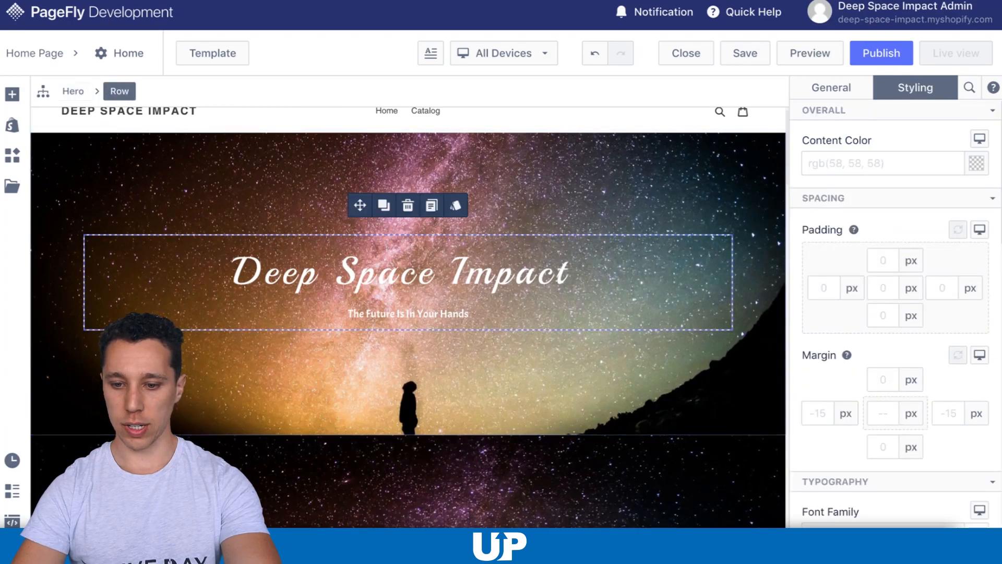
{"action": "scroll", "coordinate": [896, 313], "scroll_direction": "down", "scroll_amount": 5}
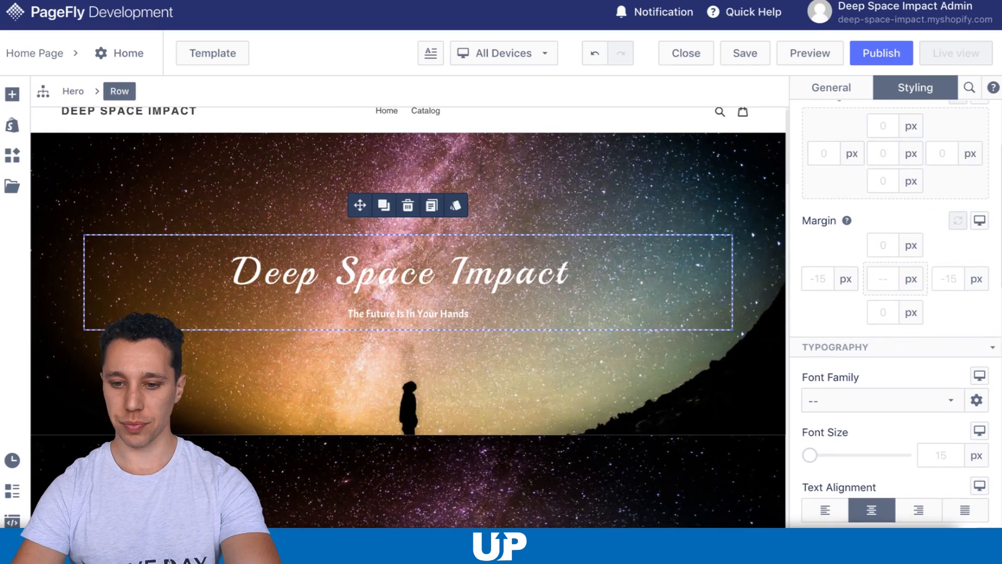
{"action": "scroll", "coordinate": [895, 313], "scroll_direction": "up", "scroll_amount": 5}
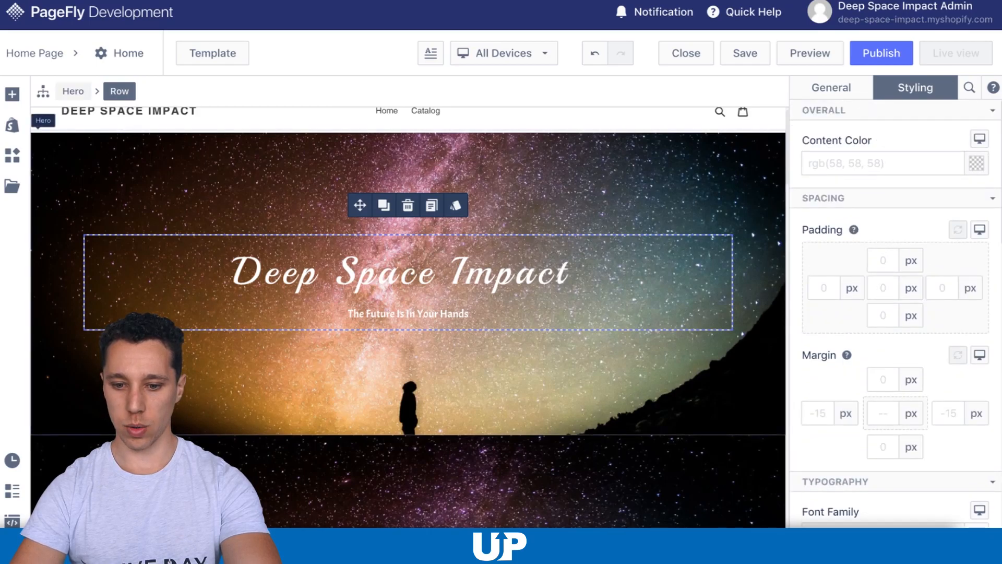
{"action": "left_click", "coordinate": [73, 91]}
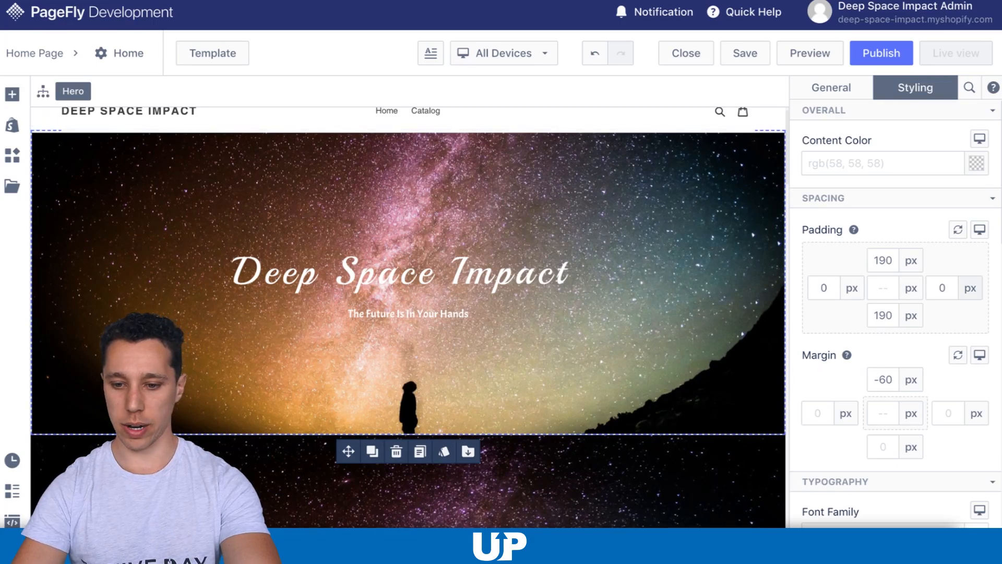
Switch the hero section's background style from Parallax to Video and open its video URL for editing
{"action": "scroll", "coordinate": [895, 313], "scroll_direction": "down", "scroll_amount": 5}
{"action": "scroll", "coordinate": [895, 314], "scroll_direction": "down", "scroll_amount": 1}
{"action": "scroll", "coordinate": [895, 314], "scroll_direction": "up", "scroll_amount": 5}
{"action": "scroll", "coordinate": [895, 313], "scroll_direction": "down", "scroll_amount": 6}
{"action": "scroll", "coordinate": [895, 314], "scroll_direction": "down", "scroll_amount": 14}
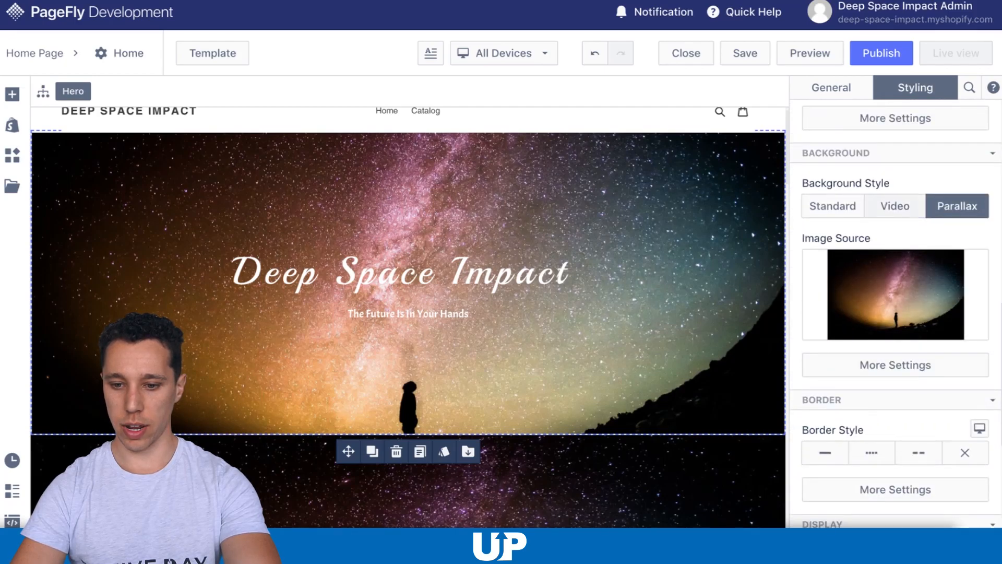
{"action": "left_click", "coordinate": [895, 207]}
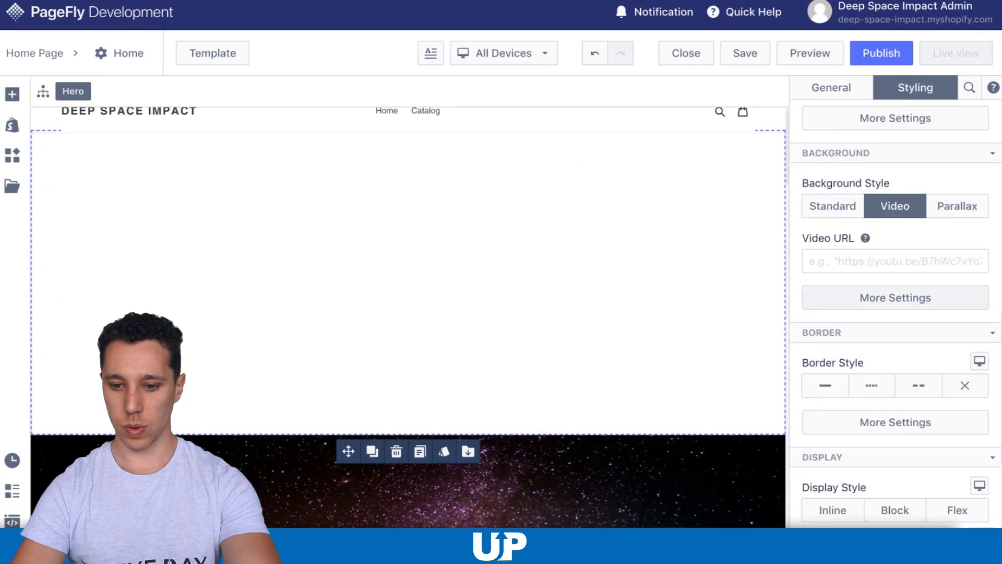
{"action": "left_click", "coordinate": [895, 298]}
{"action": "left_click", "coordinate": [895, 297]}
{"action": "left_click", "coordinate": [896, 261]}
{"action": "mouse_move", "coordinate": [865, 238]}
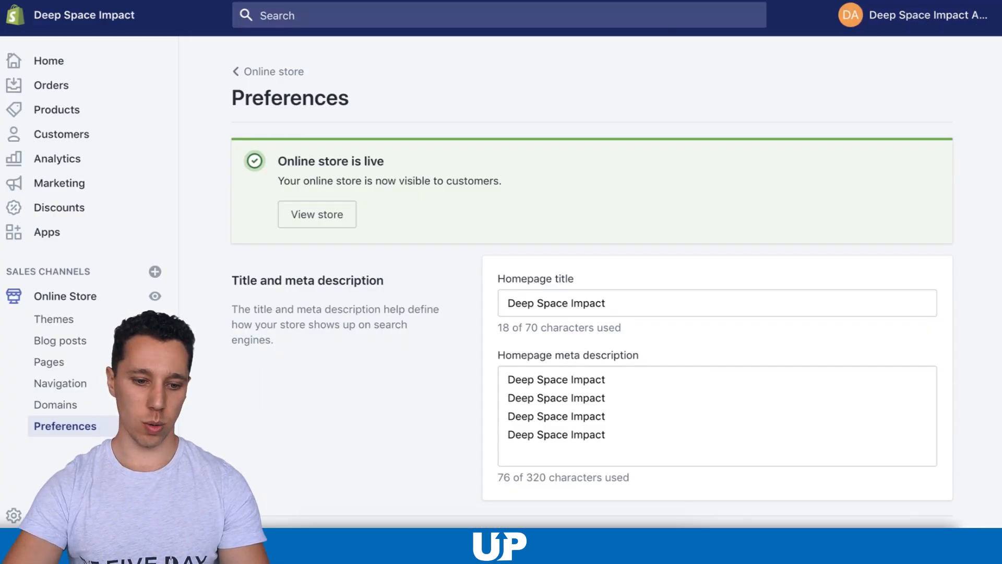
In the Shopify admin settings, upload Earth - 8947.mp4 to the store's files and copy its URL
{"action": "left_click", "coordinate": [48, 515]}
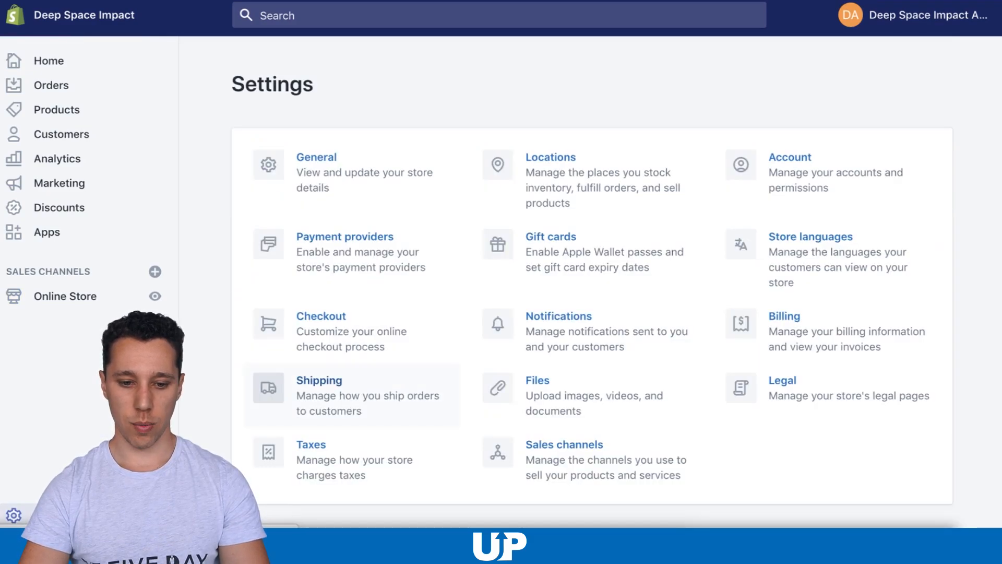
{"action": "left_click", "coordinate": [538, 386]}
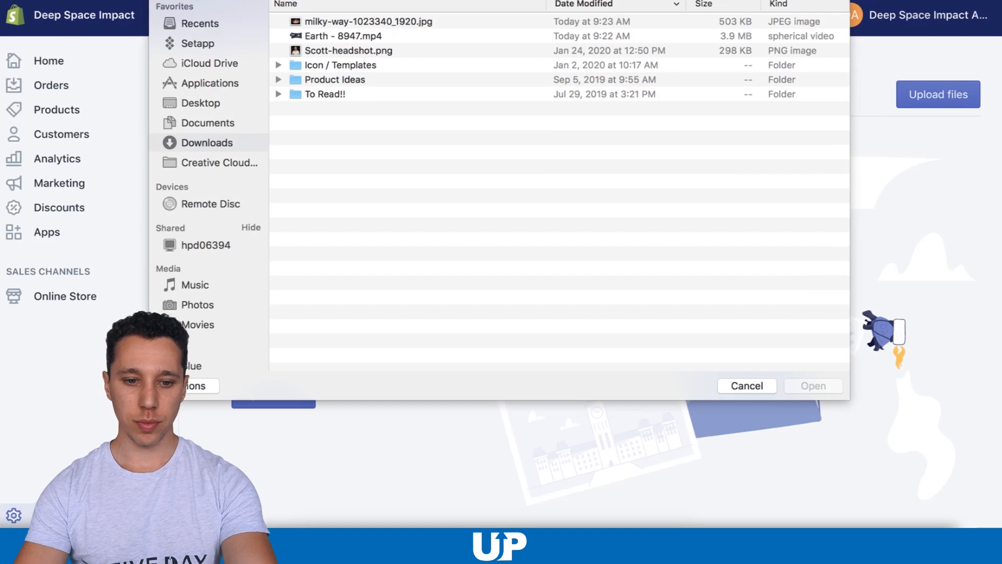
{"action": "left_click", "coordinate": [343, 36]}
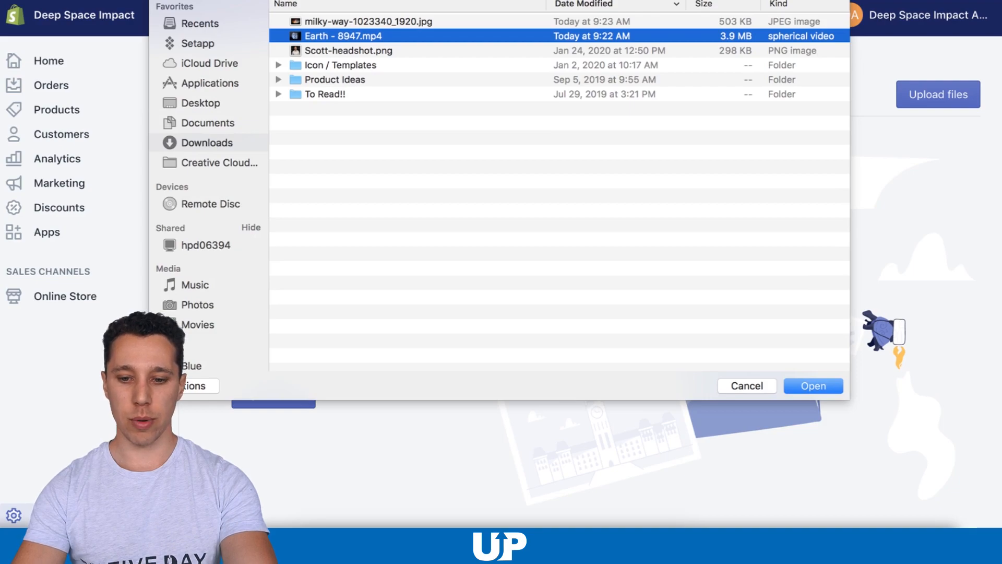
{"action": "key", "text": "Return"}
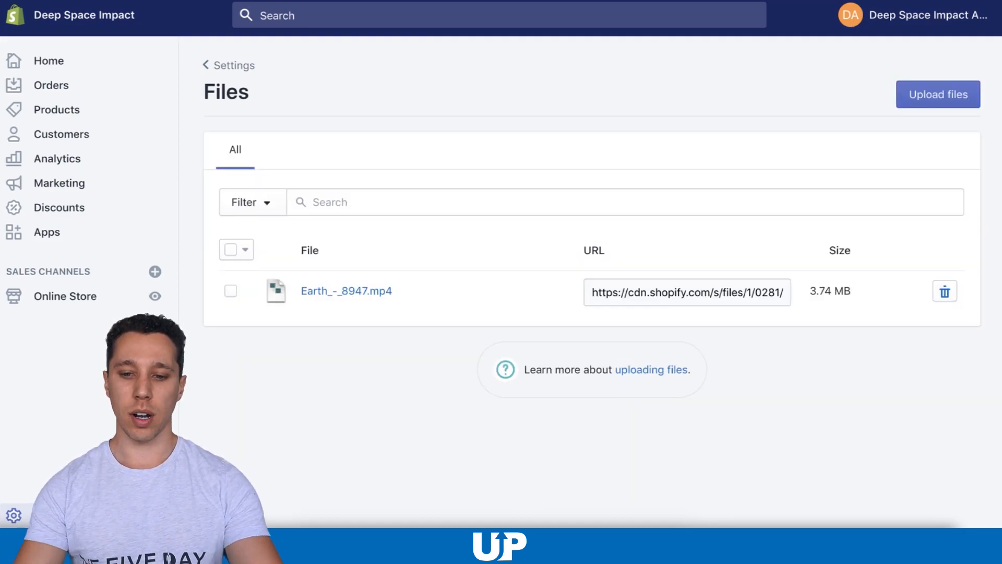
{"action": "left_click", "coordinate": [687, 292]}
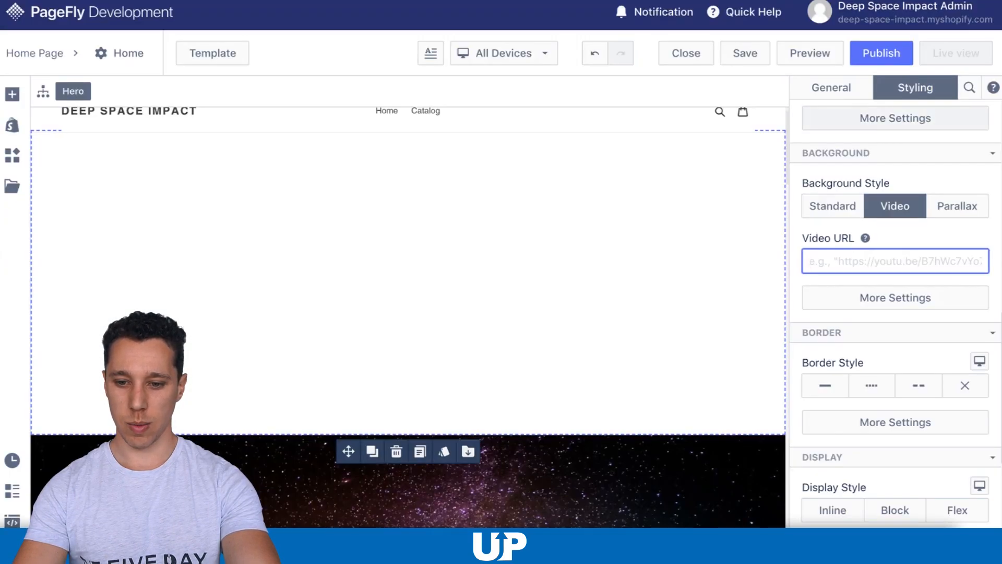
Paste the copied Earth video URL as the hero section's background video URL
{"action": "key", "text": "ctrl+v"}
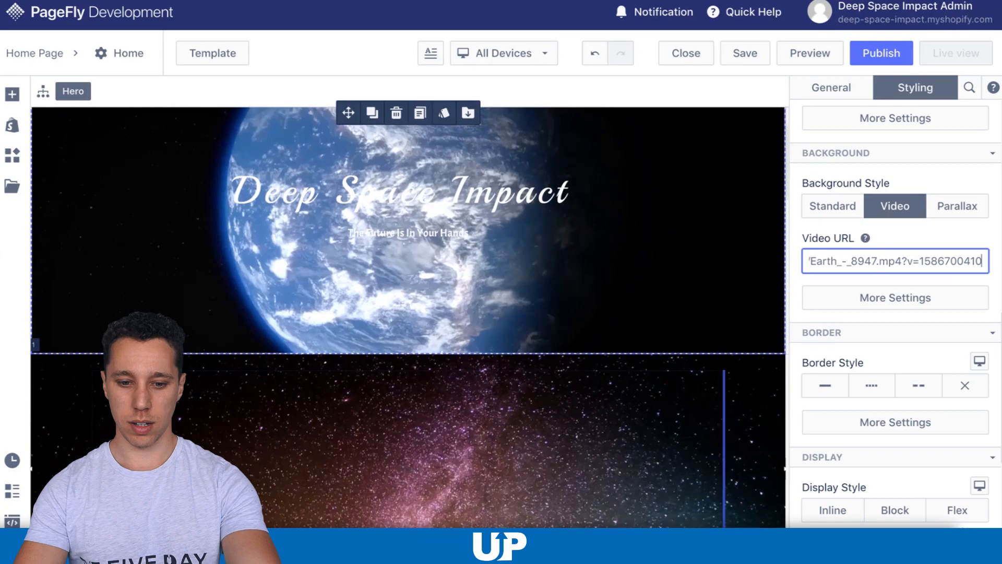
Delete slide 1 of the slideshow below the hero section and the whole row that contains the slideshow
{"action": "left_click", "coordinate": [522, 418]}
{"action": "scroll", "coordinate": [407, 314], "scroll_direction": "down", "scroll_amount": 2}
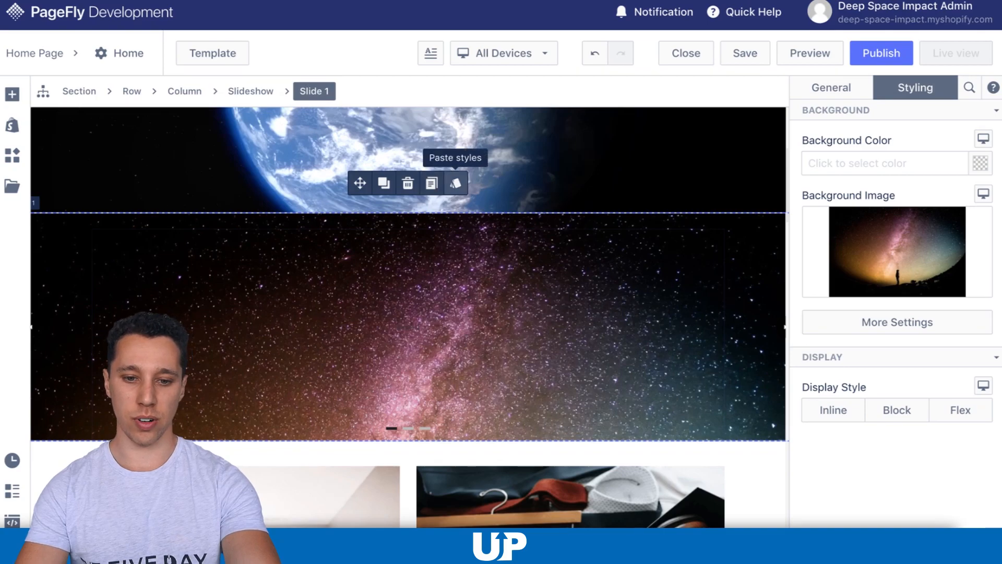
{"action": "left_click", "coordinate": [408, 182]}
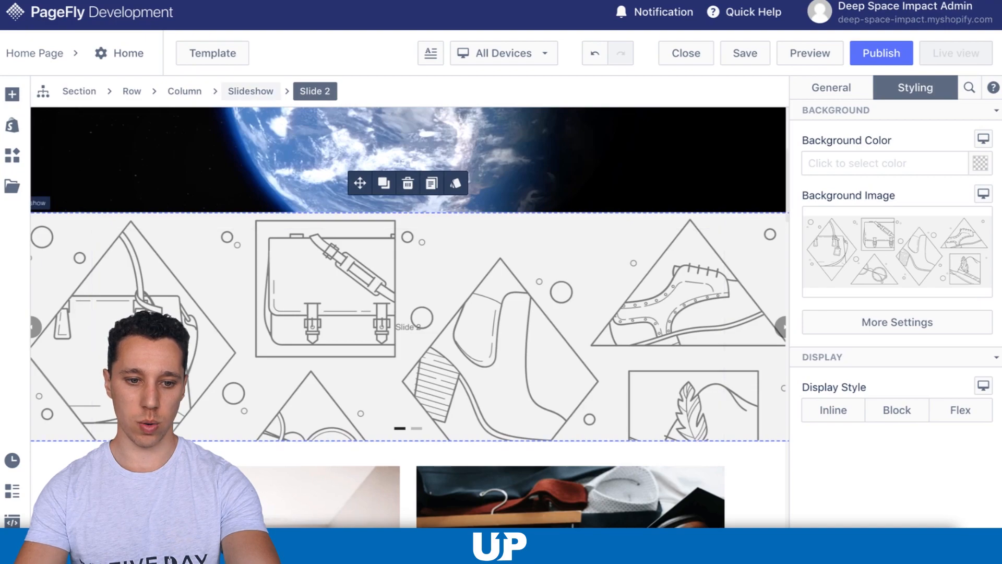
{"action": "left_click", "coordinate": [79, 91]}
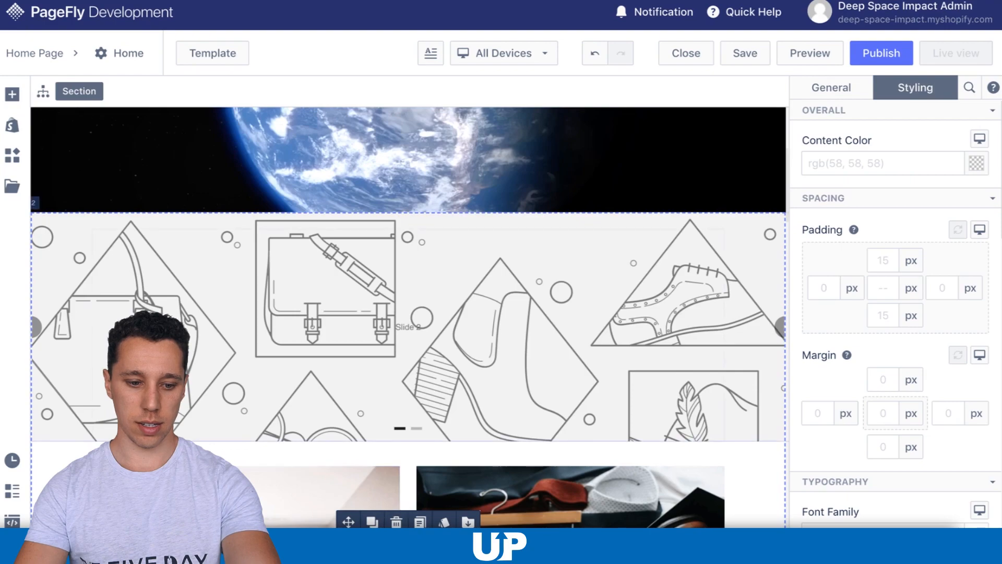
{"action": "scroll", "coordinate": [408, 317], "scroll_direction": "down", "scroll_amount": 1}
{"action": "left_click", "coordinate": [408, 296]}
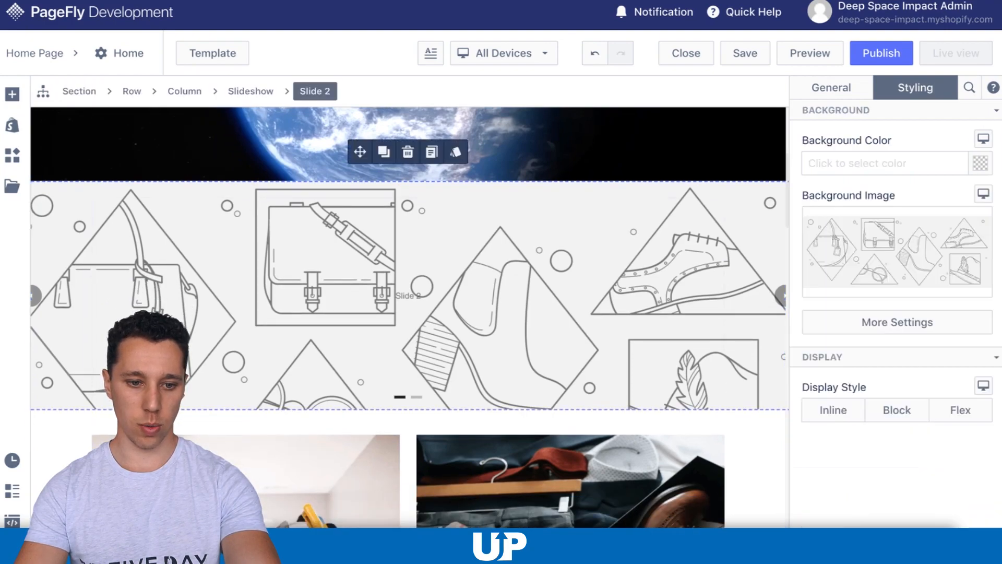
{"action": "left_click", "coordinate": [184, 91]}
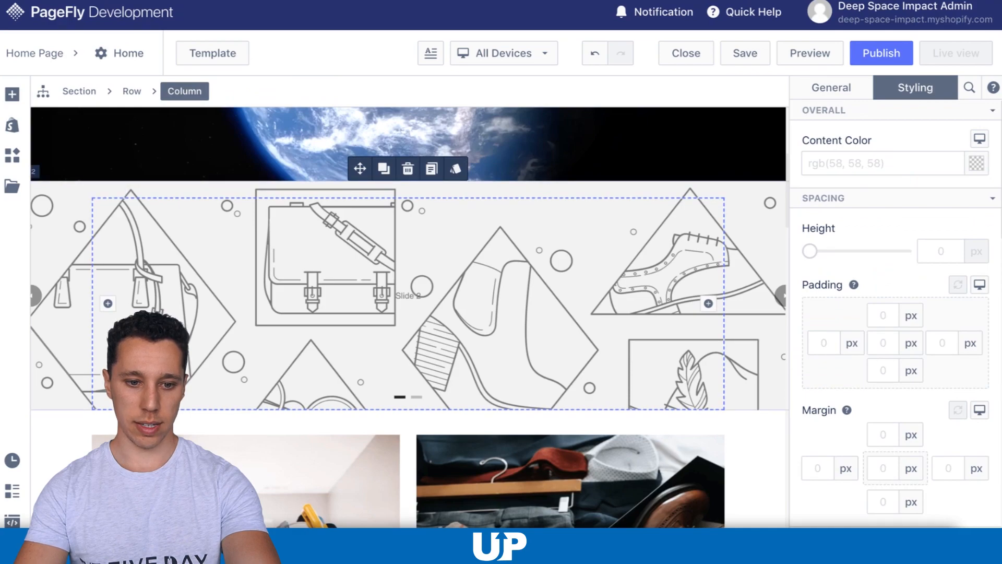
{"action": "left_click", "coordinate": [131, 91]}
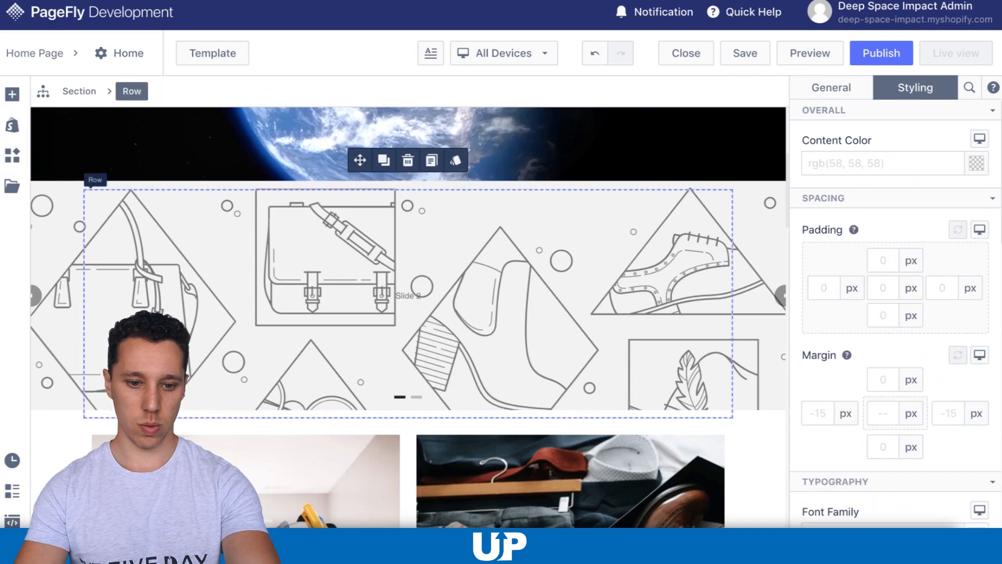
{"action": "left_click", "coordinate": [407, 160]}
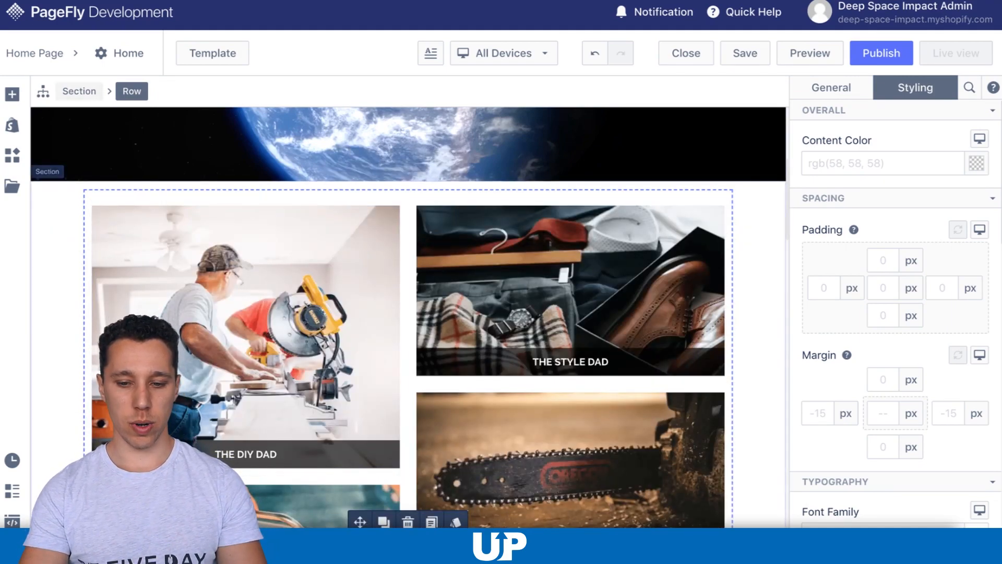
Save and publish the home page and review the storefront from the hero video down to the footer
{"action": "scroll", "coordinate": [105, 324], "scroll_direction": "up", "scroll_amount": 5}
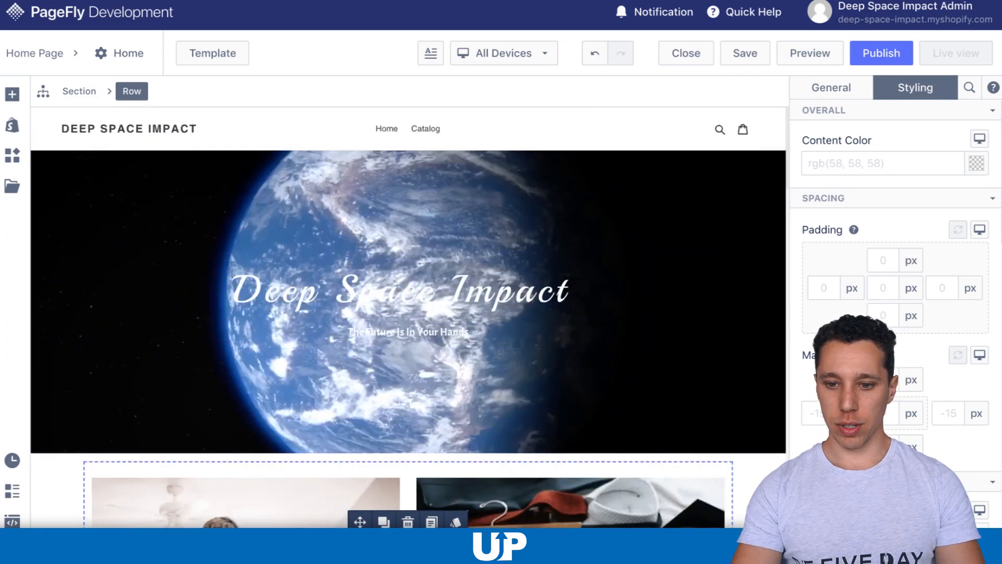
{"action": "left_click", "coordinate": [748, 54]}
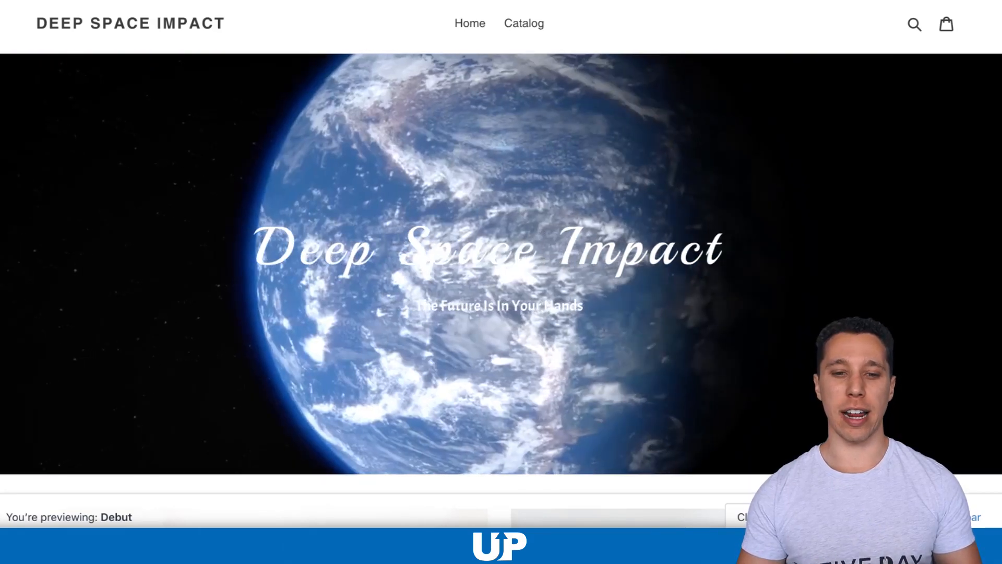
{"action": "scroll", "coordinate": [501, 261], "scroll_direction": "down", "scroll_amount": 3}
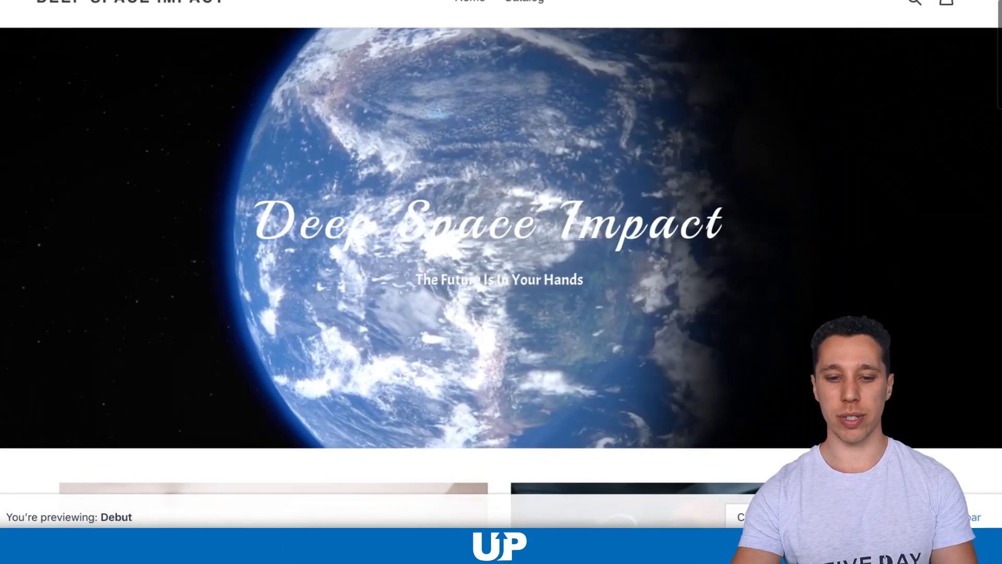
{"action": "scroll", "coordinate": [501, 261], "scroll_direction": "down", "scroll_amount": 5}
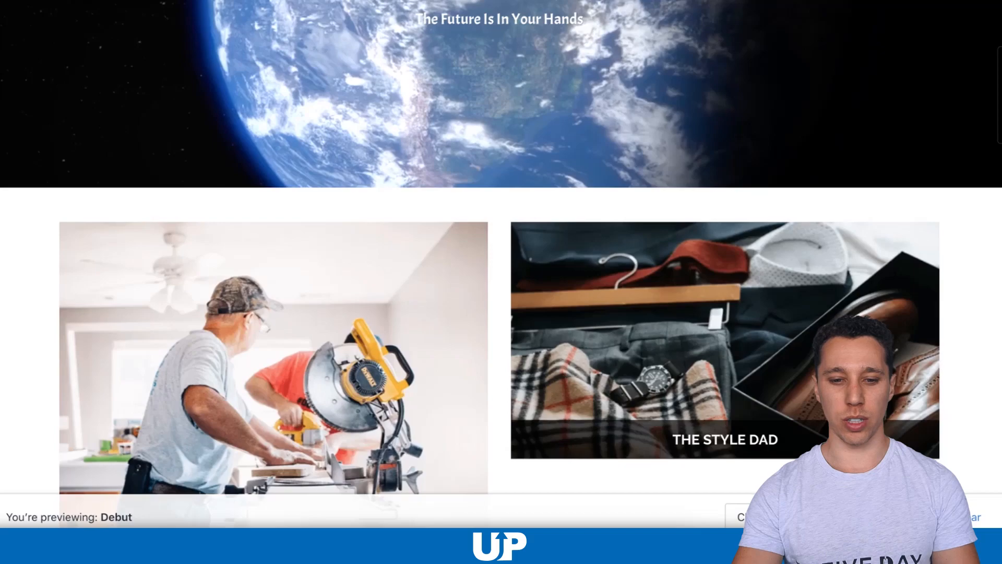
{"action": "scroll", "coordinate": [502, 261], "scroll_direction": "down", "scroll_amount": 20}
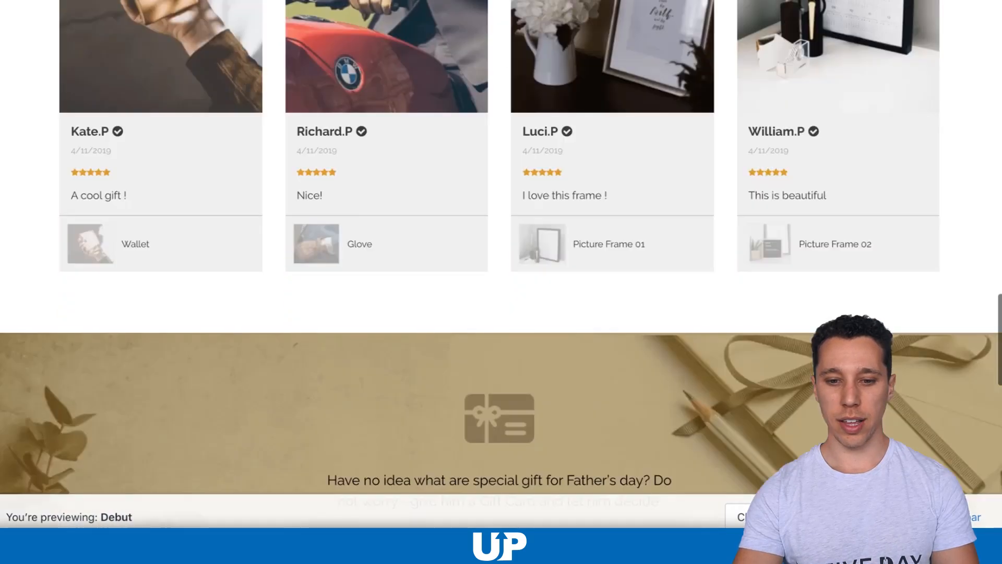
{"action": "scroll", "coordinate": [501, 261], "scroll_direction": "down", "scroll_amount": 1}
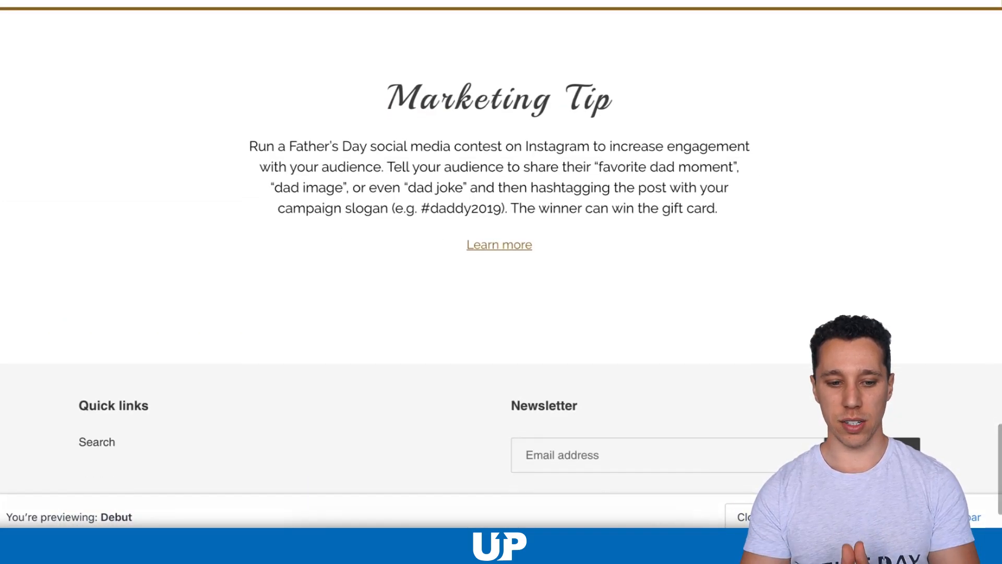
{"action": "scroll", "coordinate": [502, 261], "scroll_direction": "down", "scroll_amount": 3}
{"action": "scroll", "coordinate": [501, 261], "scroll_direction": "up", "scroll_amount": 10}
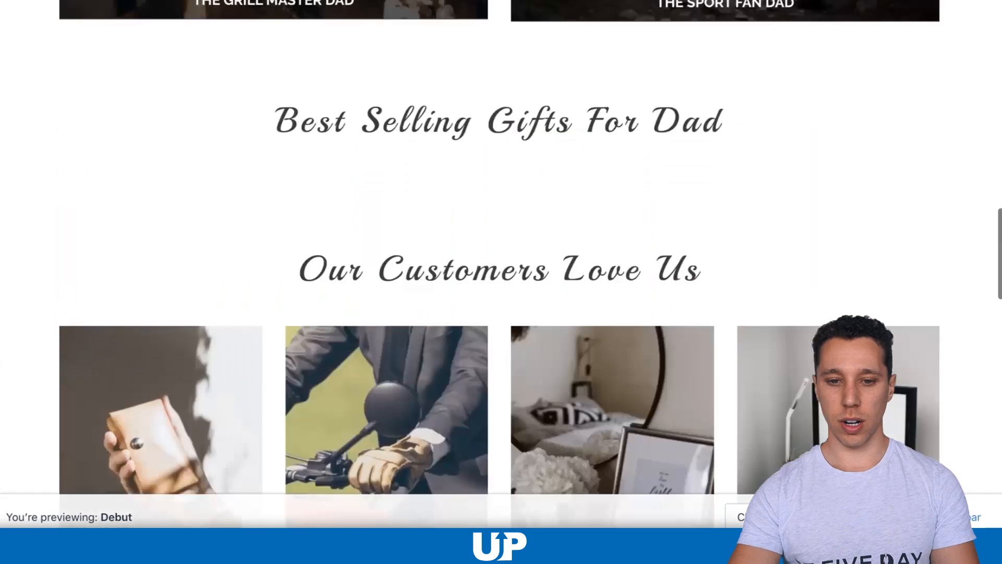
{"action": "scroll", "coordinate": [501, 261], "scroll_direction": "up", "scroll_amount": 10}
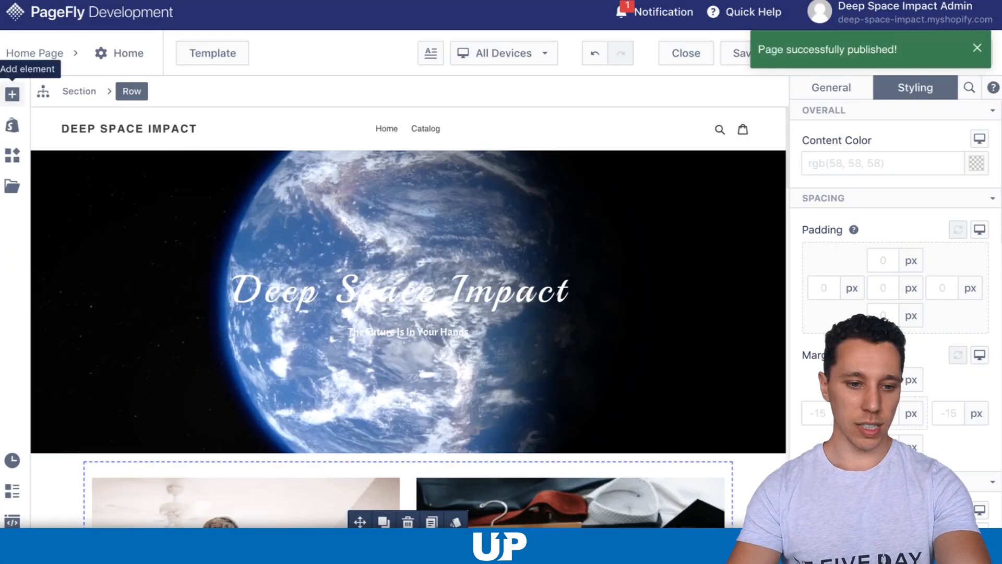
Add a plain heading without an icon directly below the hero section and center the text alignment of its row
{"action": "left_click", "coordinate": [12, 94]}
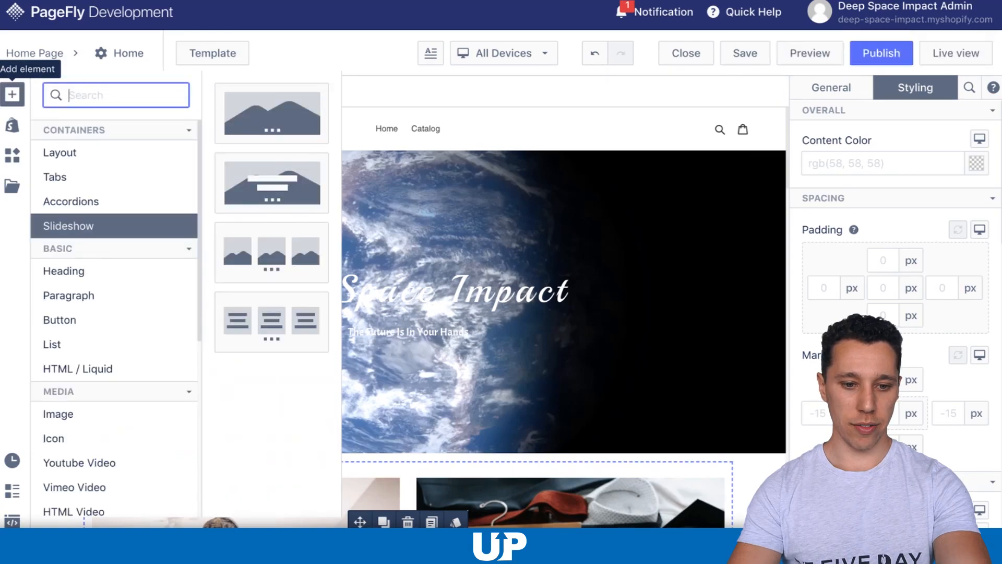
{"action": "left_click", "coordinate": [64, 271]}
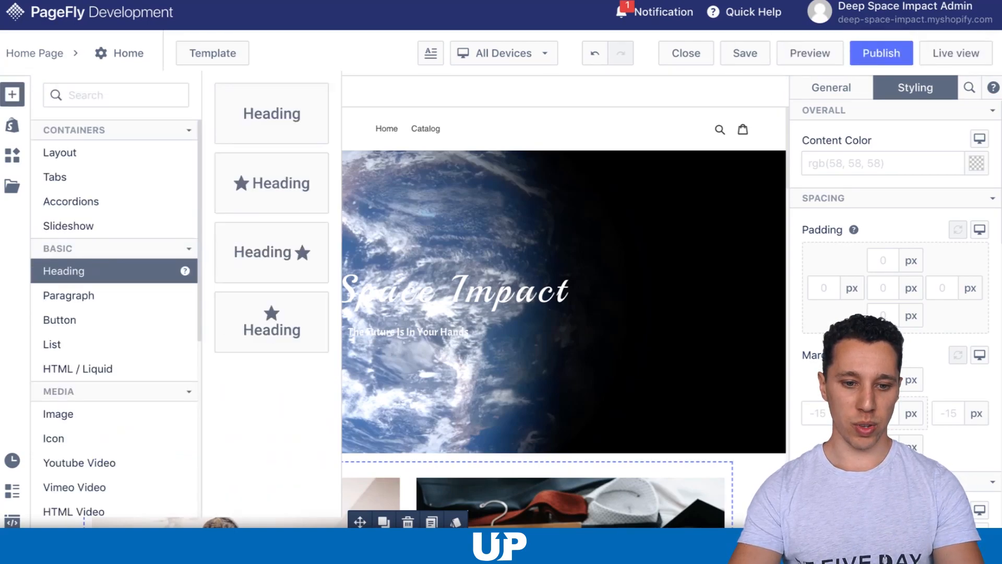
{"action": "left_click_drag", "start_coordinate": [272, 113], "coordinate": [476, 453]}
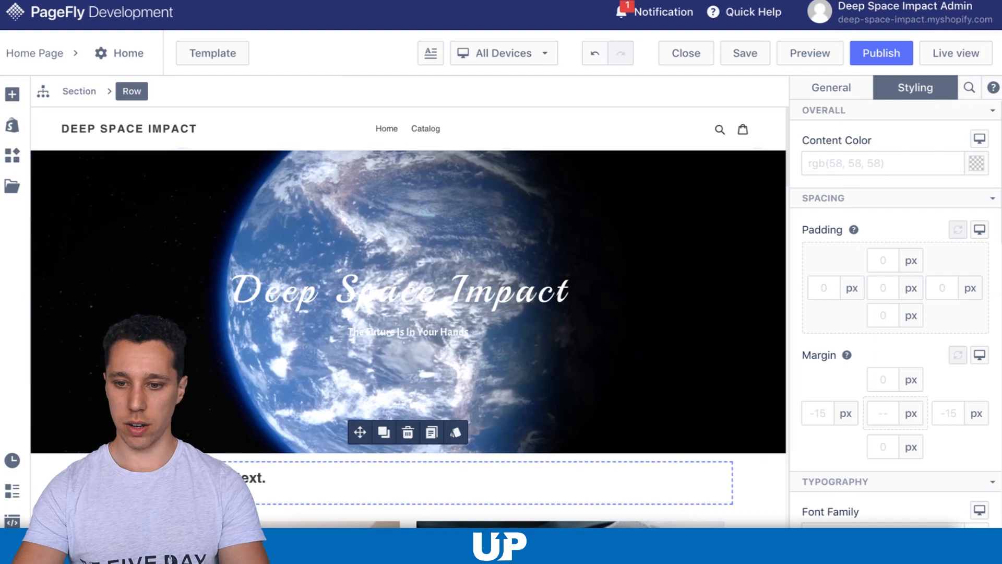
{"action": "scroll", "coordinate": [895, 313], "scroll_direction": "down", "scroll_amount": 5}
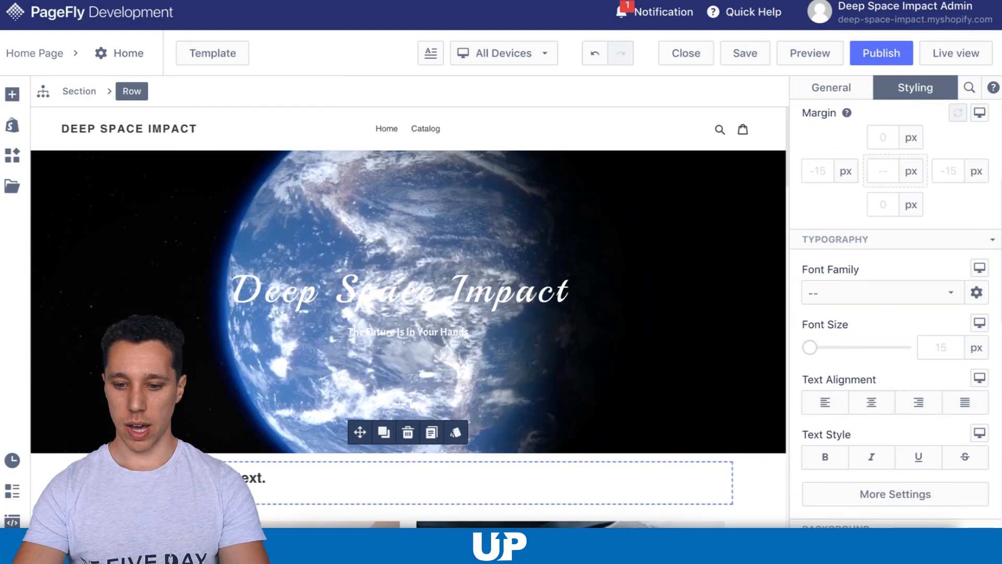
{"action": "left_click", "coordinate": [871, 402]}
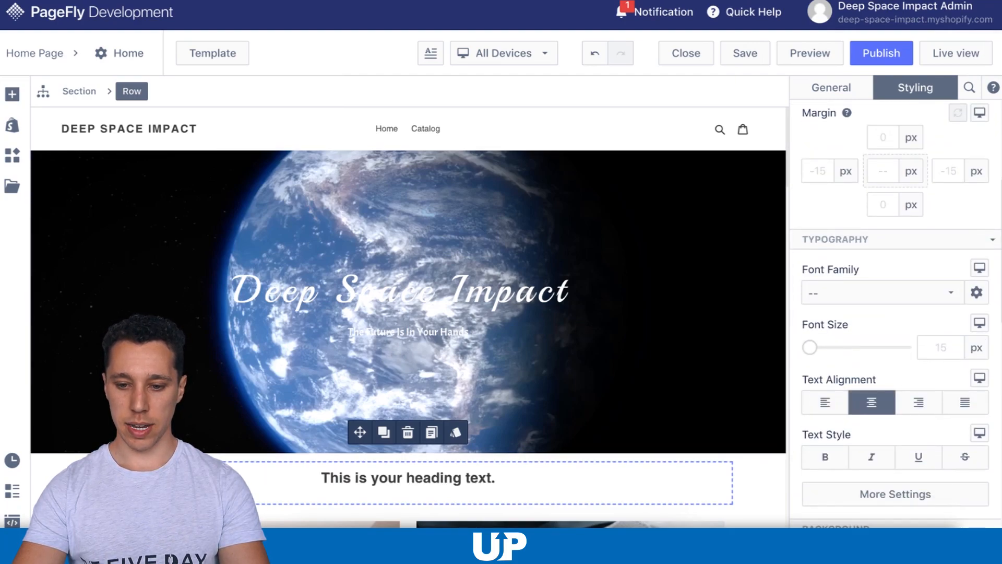
Set the heading row's animations to Fade In Left when displayed and Bounce Out on mouse over
{"action": "scroll", "coordinate": [895, 313], "scroll_direction": "down", "scroll_amount": 6}
{"action": "scroll", "coordinate": [895, 313], "scroll_direction": "down", "scroll_amount": 6}
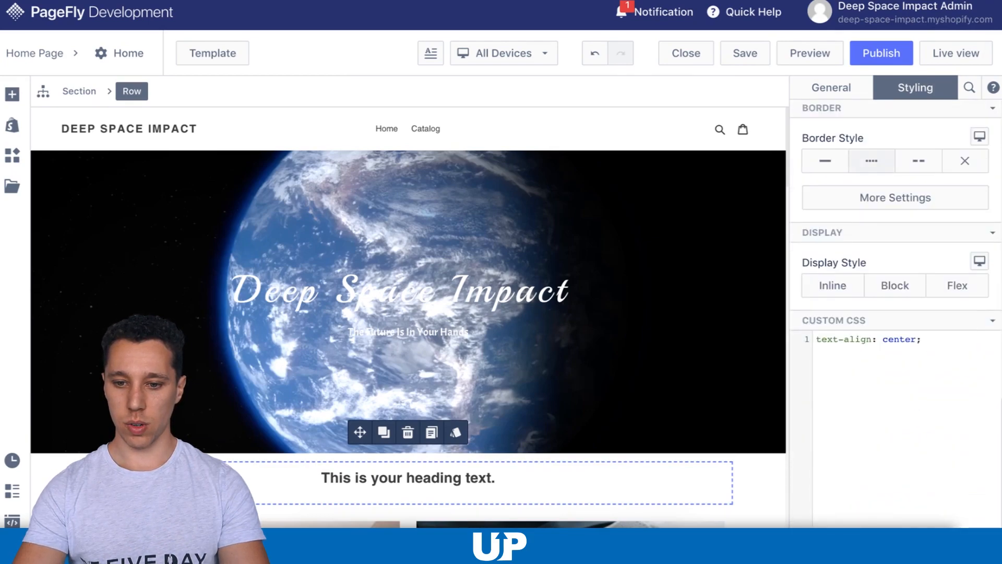
{"action": "left_click", "coordinate": [831, 88]}
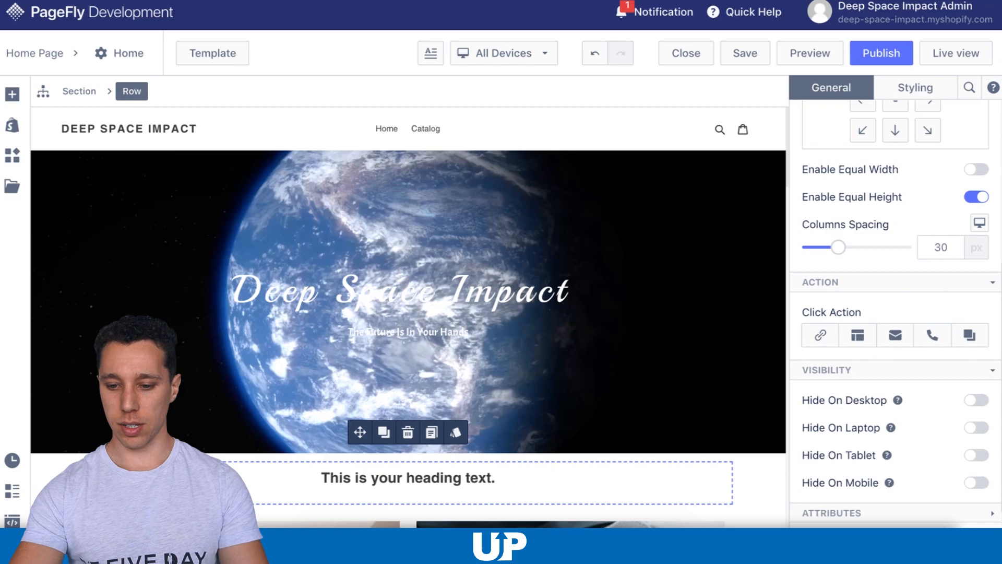
{"action": "scroll", "coordinate": [896, 314], "scroll_direction": "down", "scroll_amount": 1}
{"action": "left_click", "coordinate": [895, 516]}
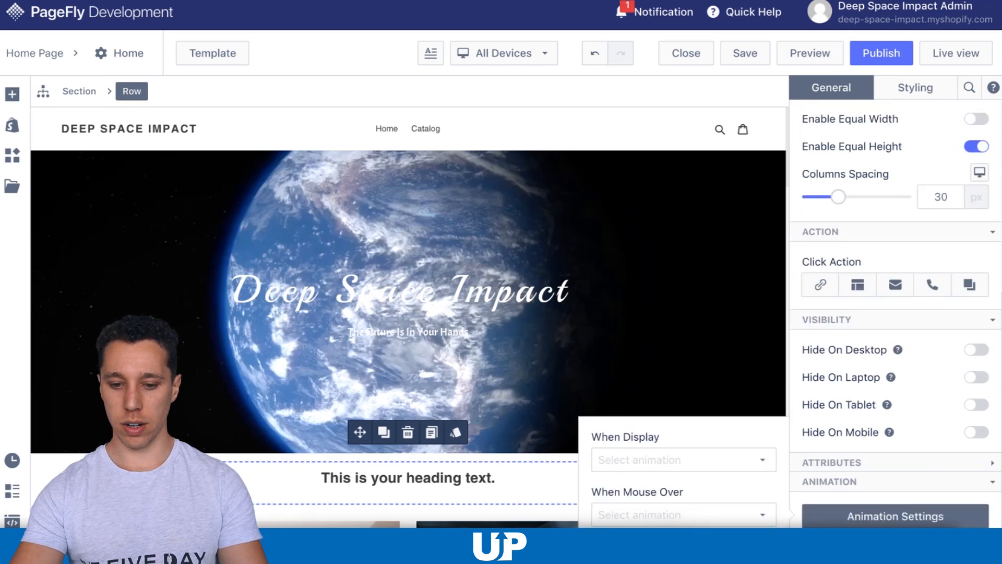
{"action": "left_click", "coordinate": [684, 459]}
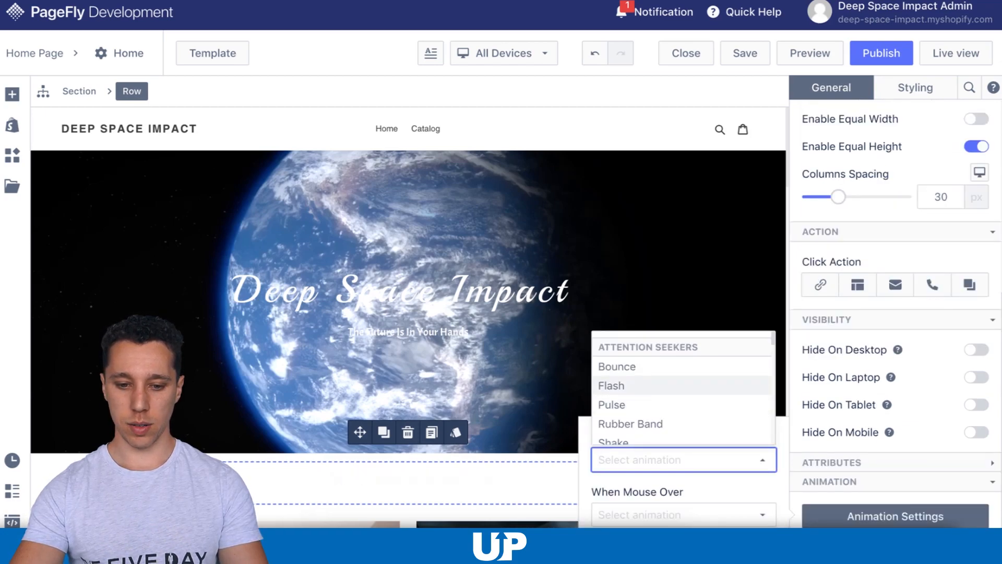
{"action": "scroll", "coordinate": [678, 423], "scroll_direction": "down", "scroll_amount": 4}
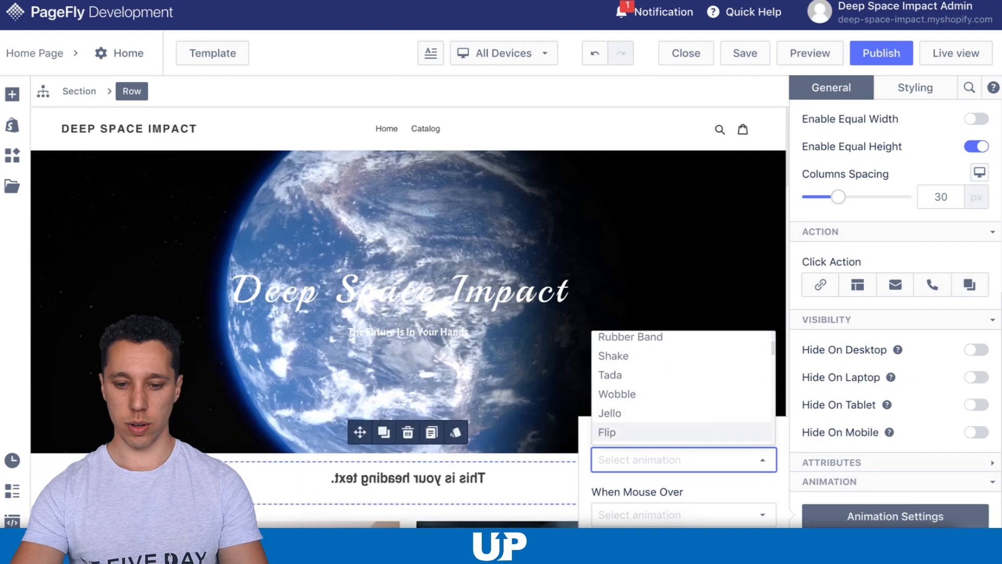
{"action": "scroll", "coordinate": [684, 389], "scroll_direction": "down", "scroll_amount": 4}
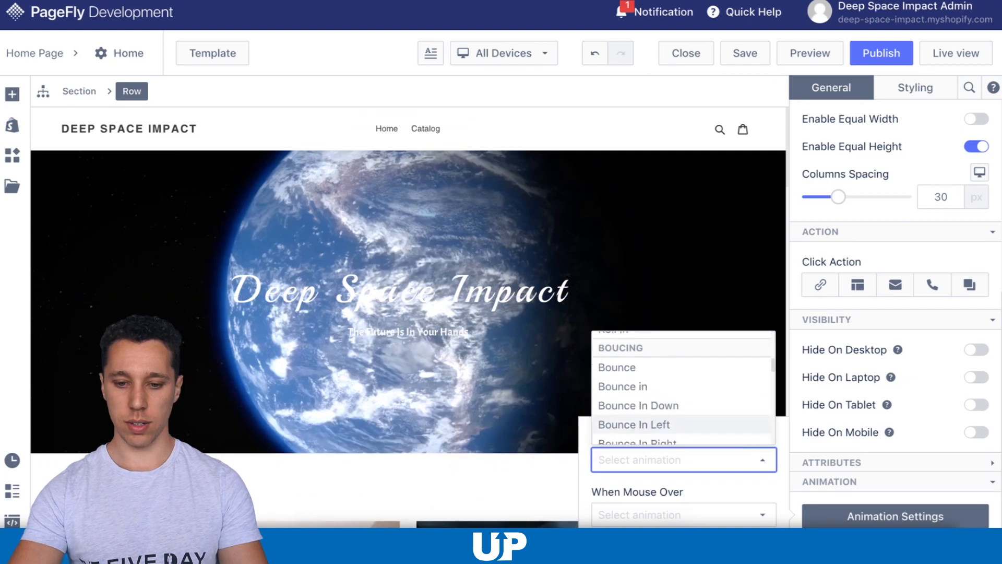
{"action": "scroll", "coordinate": [679, 424], "scroll_direction": "down", "scroll_amount": 3}
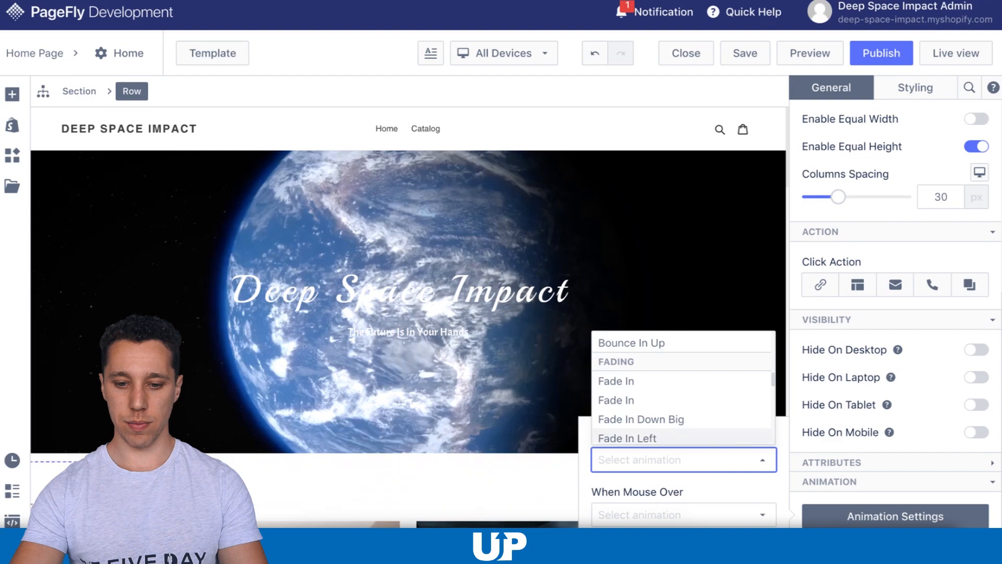
{"action": "left_click", "coordinate": [679, 424]}
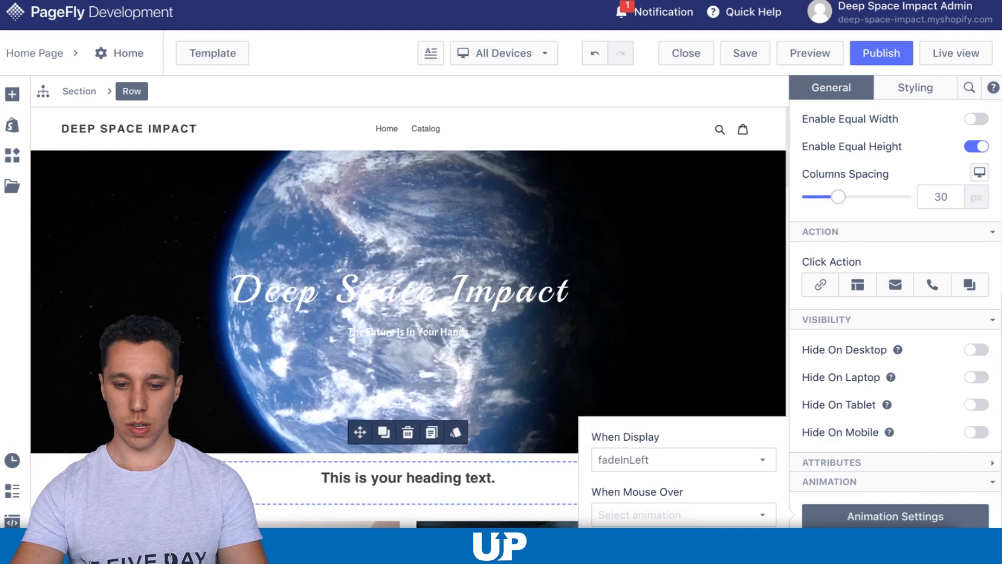
{"action": "left_click", "coordinate": [679, 515]}
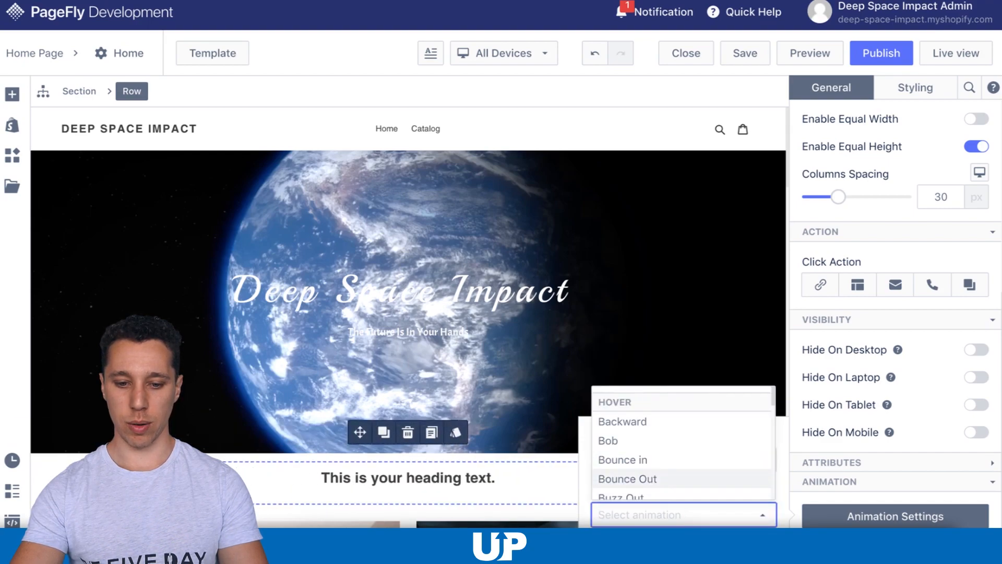
{"action": "left_click", "coordinate": [678, 478]}
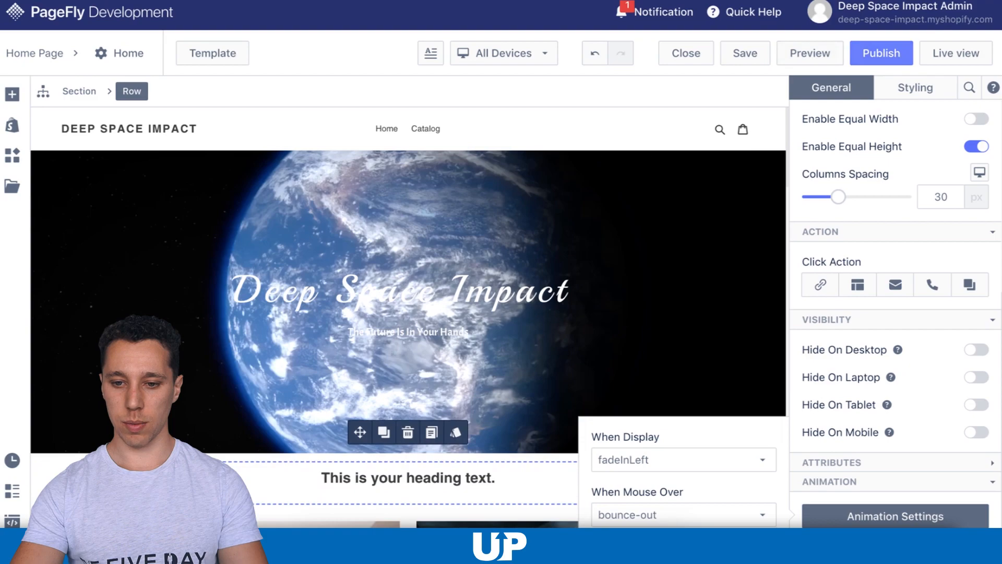
Save and publish the page and check the new heading row and the sections below it on the storefront
{"action": "left_click", "coordinate": [745, 53]}
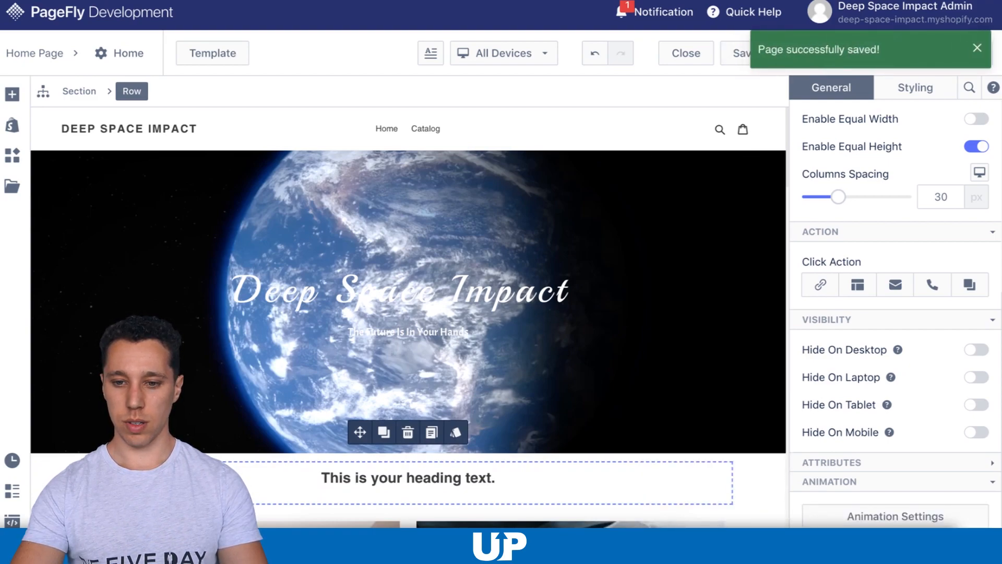
{"action": "left_click", "coordinate": [882, 53]}
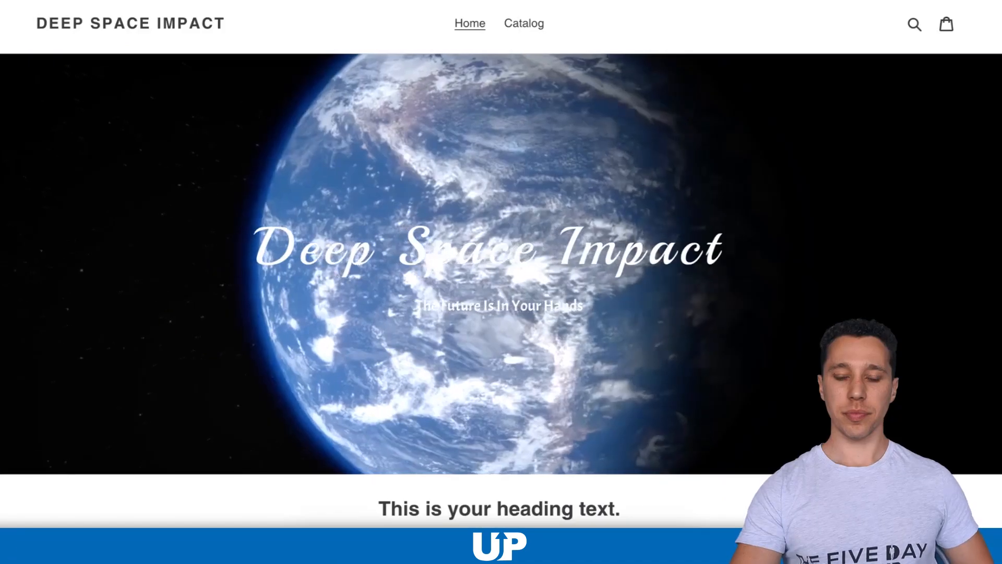
{"action": "scroll", "coordinate": [502, 235], "scroll_direction": "down", "scroll_amount": 2}
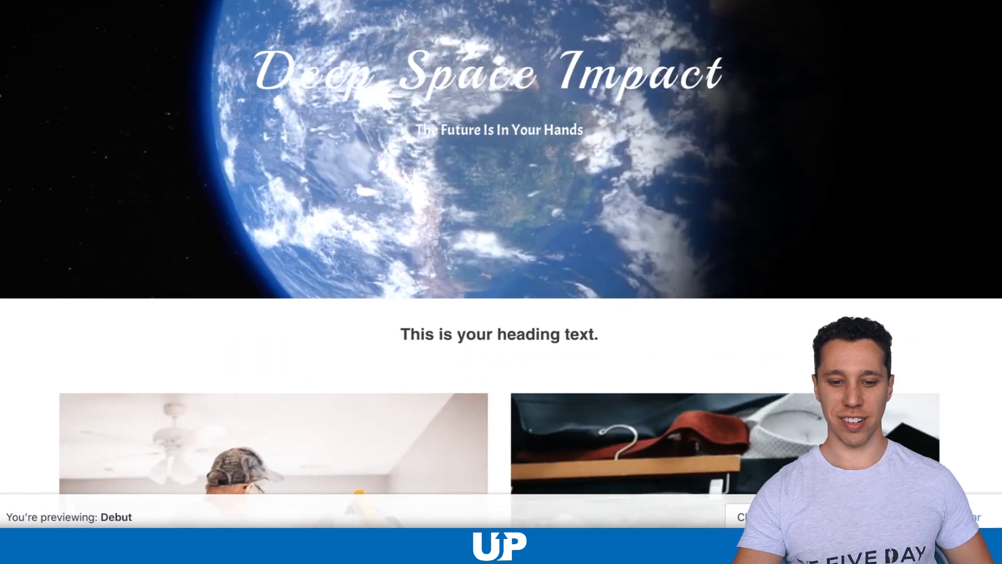
{"action": "scroll", "coordinate": [501, 261], "scroll_direction": "down", "scroll_amount": 5}
{"action": "scroll", "coordinate": [501, 261], "scroll_direction": "down", "scroll_amount": 7}
{"action": "scroll", "coordinate": [501, 261], "scroll_direction": "up", "scroll_amount": 7}
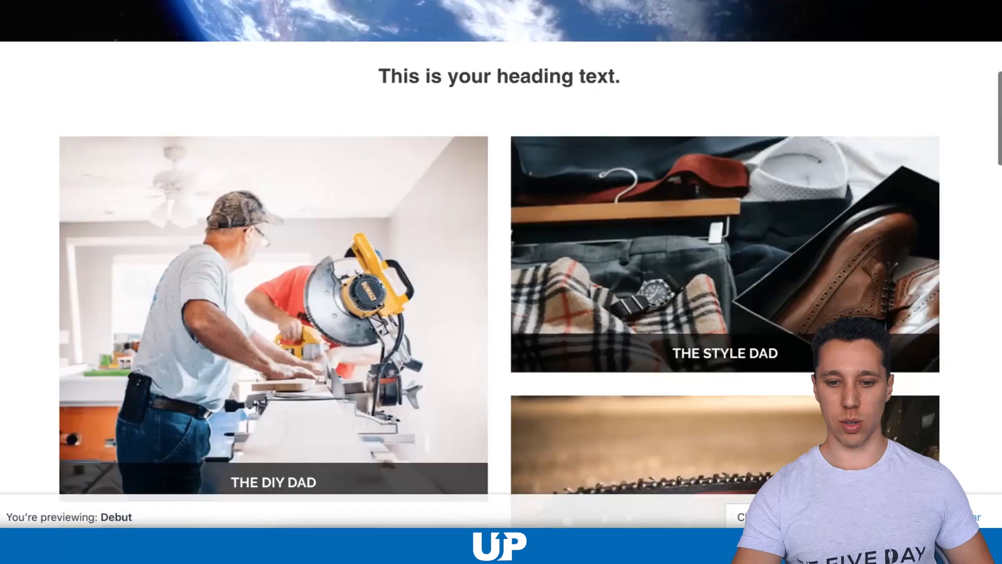
Set THE STYLE DAD image's display animation to Fade In Right and check the category images on the storefront
{"action": "scroll", "coordinate": [501, 261], "scroll_direction": "up", "scroll_amount": 3}
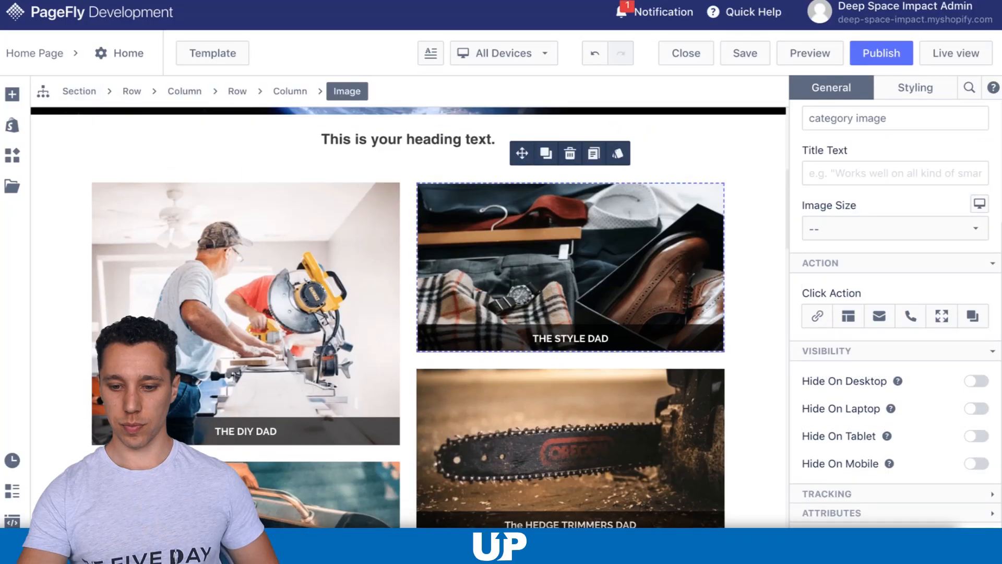
{"action": "scroll", "coordinate": [895, 313], "scroll_direction": "down", "scroll_amount": 1}
{"action": "left_click", "coordinate": [895, 516]}
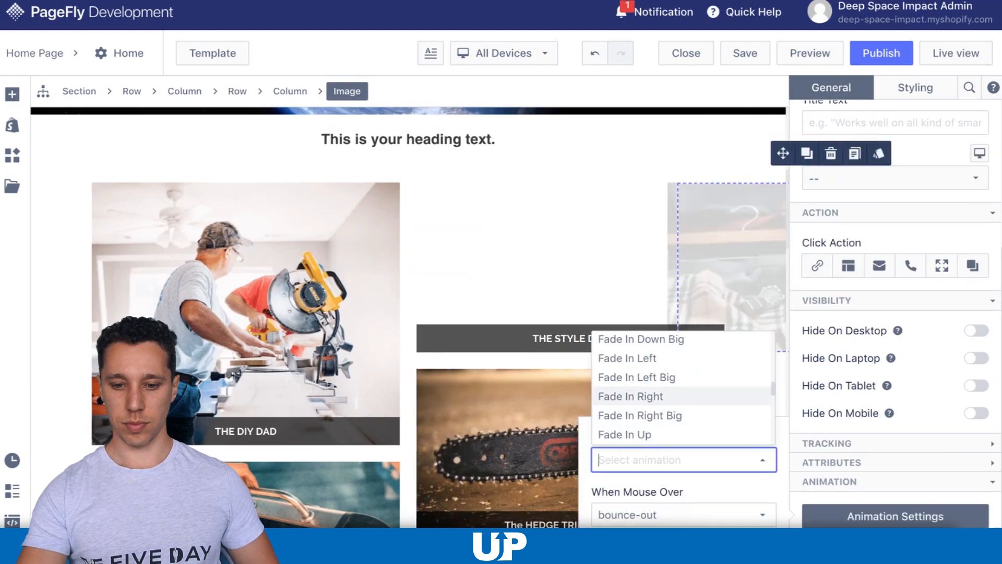
{"action": "left_click", "coordinate": [630, 397]}
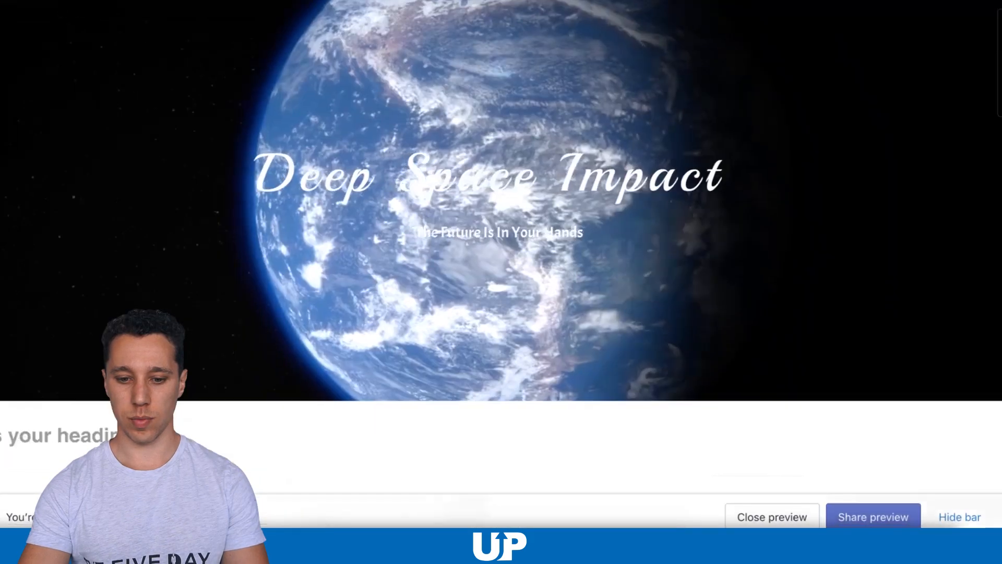
{"action": "scroll", "coordinate": [501, 261], "scroll_direction": "down", "scroll_amount": 5}
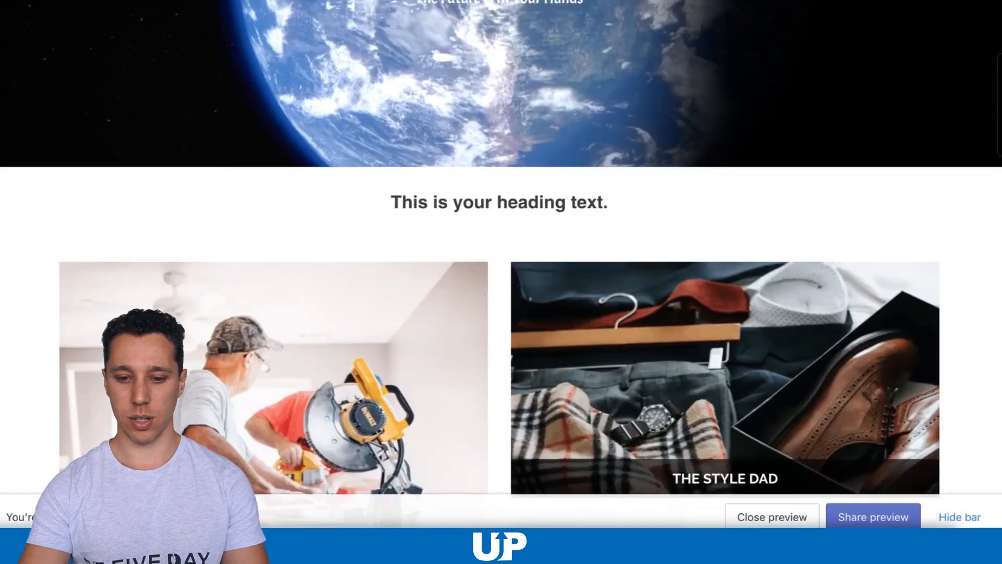
{"action": "scroll", "coordinate": [501, 282], "scroll_direction": "down", "scroll_amount": 3}
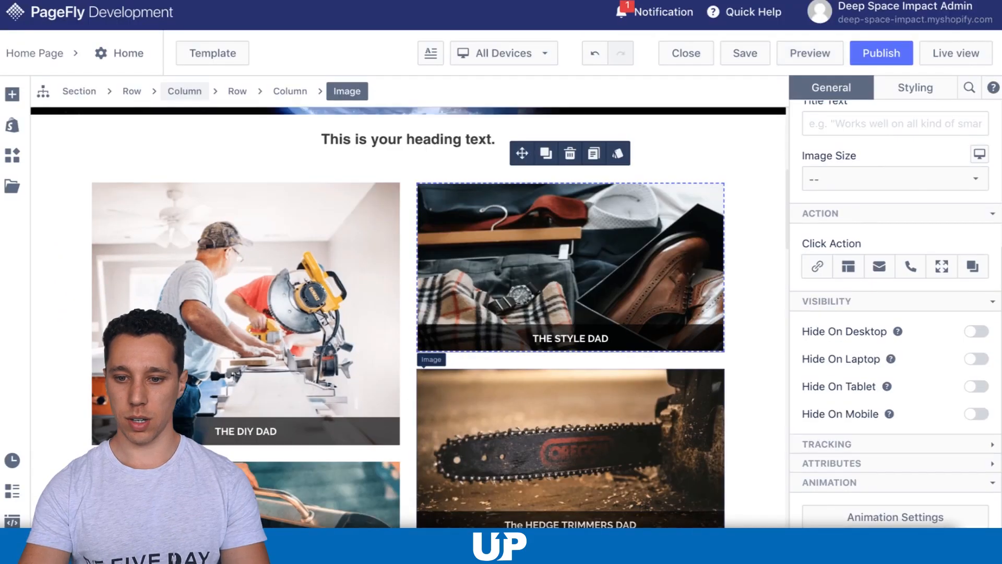
Review the general and styling settings available for THE STYLE DAD image
{"action": "scroll", "coordinate": [896, 313], "scroll_direction": "up", "scroll_amount": 4}
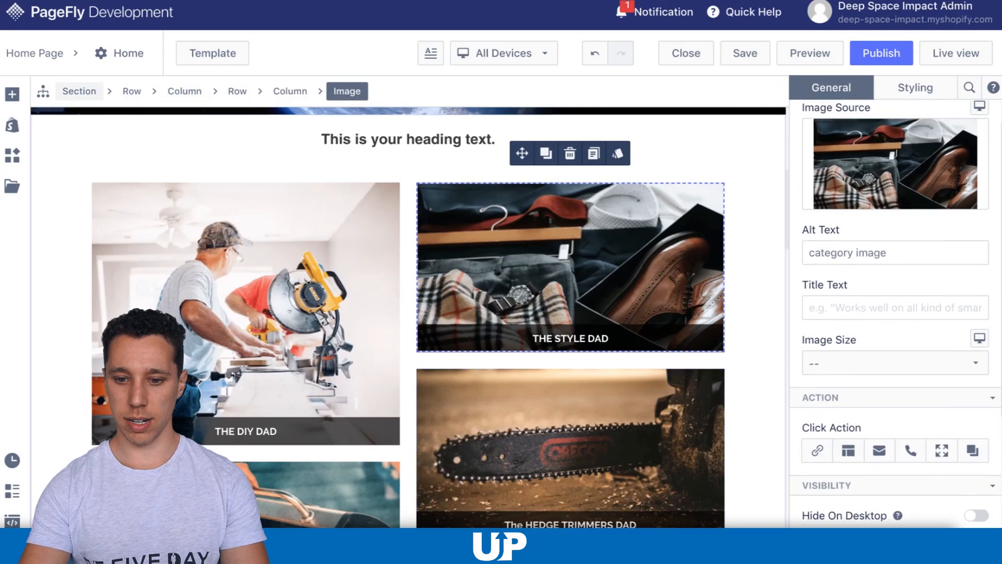
{"action": "scroll", "coordinate": [896, 313], "scroll_direction": "up", "scroll_amount": 1}
{"action": "left_click", "coordinate": [915, 87]}
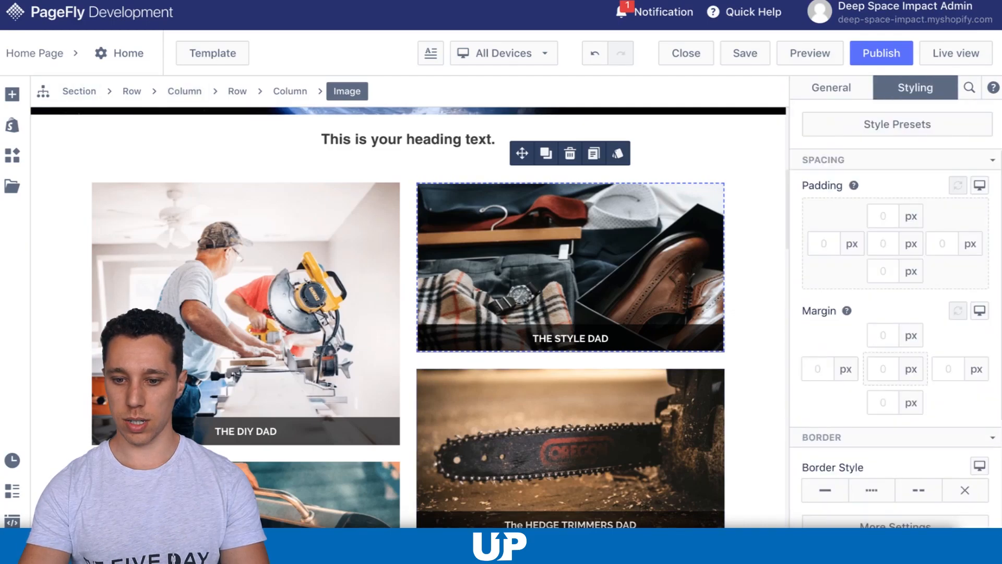
{"action": "left_click", "coordinate": [831, 87]}
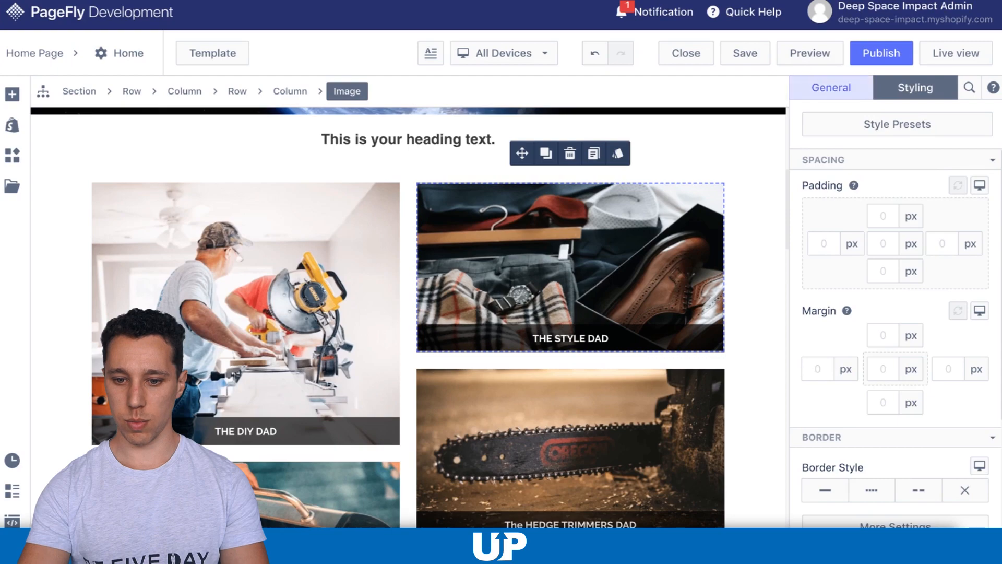
{"action": "scroll", "coordinate": [896, 313], "scroll_direction": "down", "scroll_amount": 3}
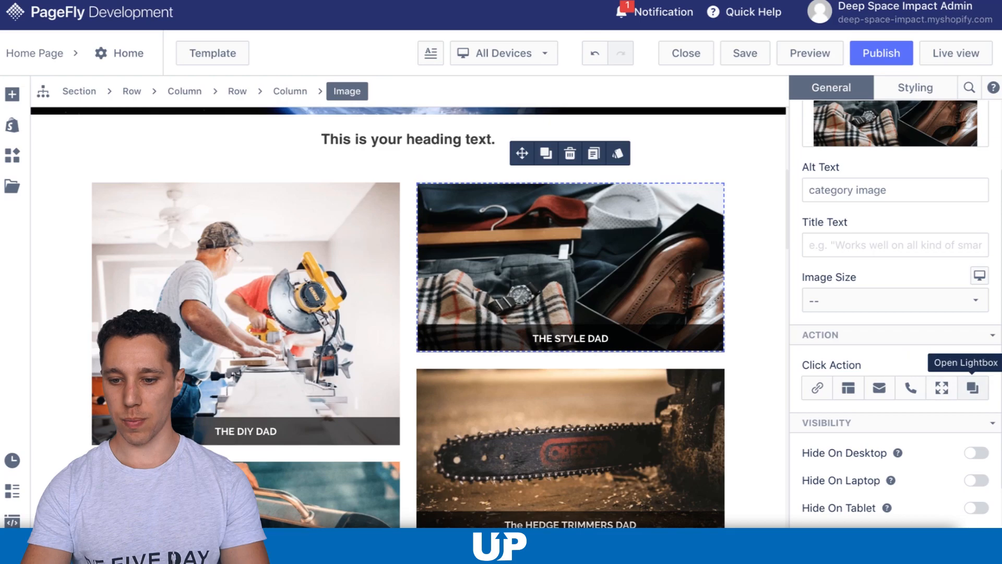
Set the image's click action to Go To URL and browse the collections, products, pages and blog posts available as link targets
{"action": "left_click", "coordinate": [818, 388]}
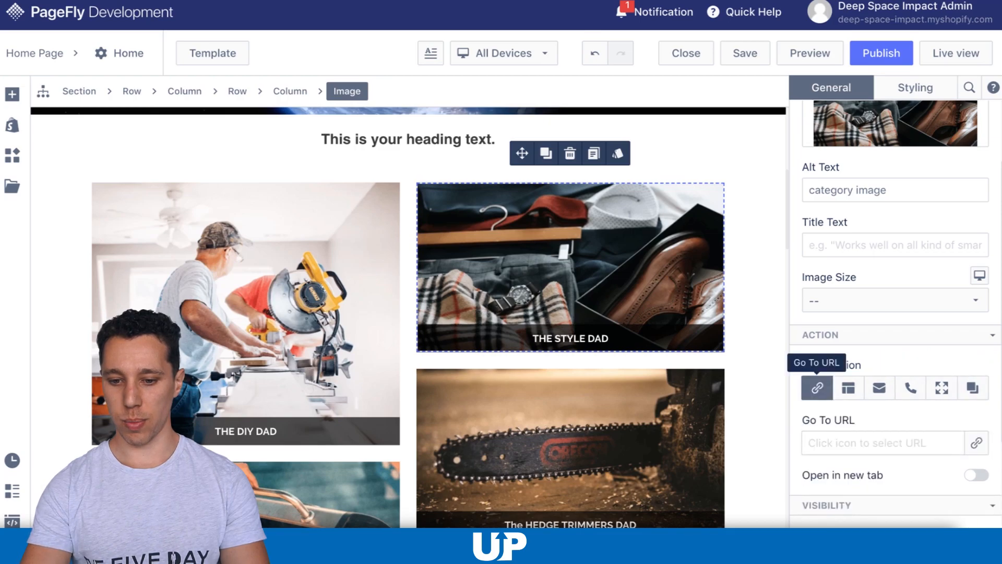
{"action": "left_click", "coordinate": [883, 443]}
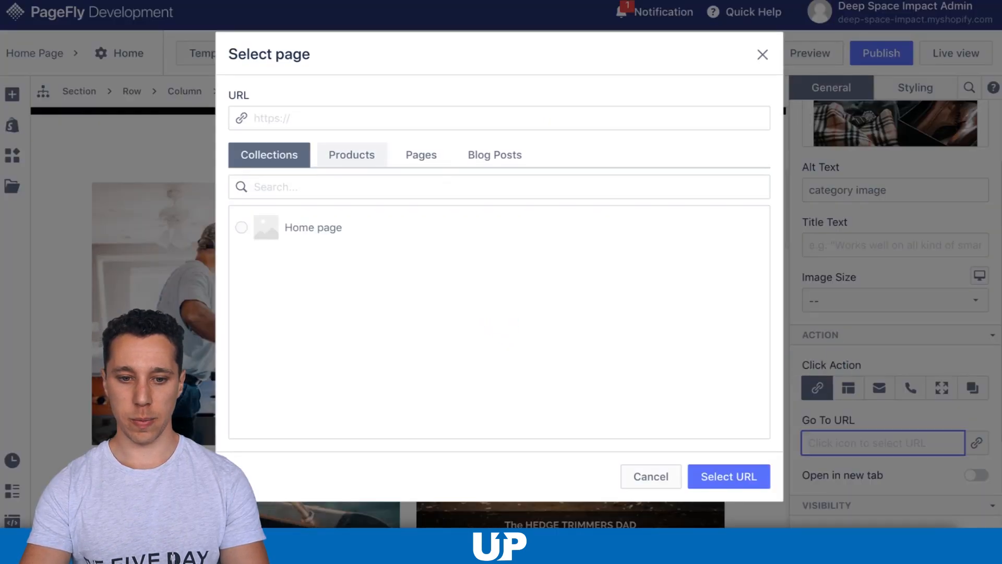
{"action": "left_click", "coordinate": [422, 155]}
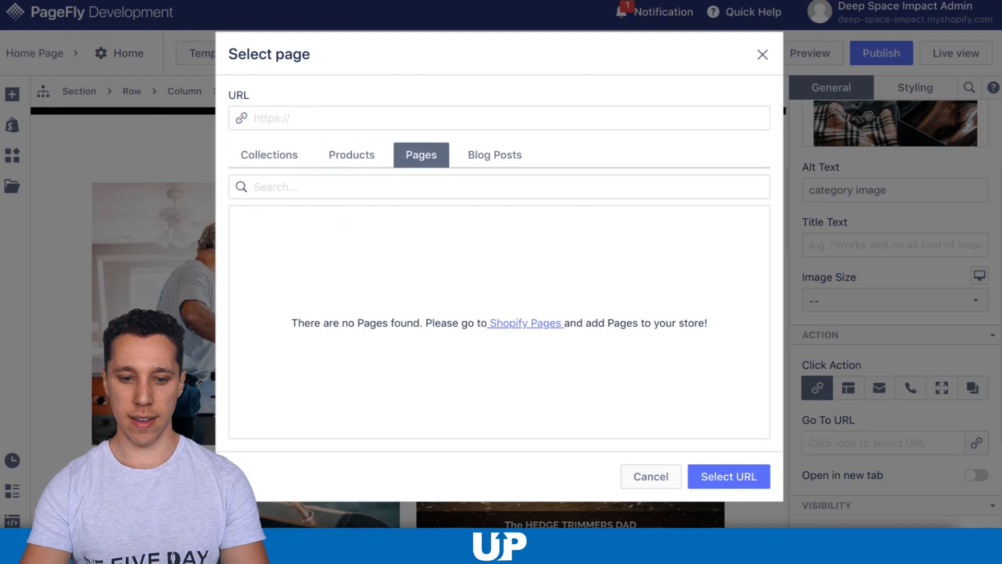
{"action": "left_click", "coordinate": [352, 155]}
{"action": "left_click", "coordinate": [494, 155]}
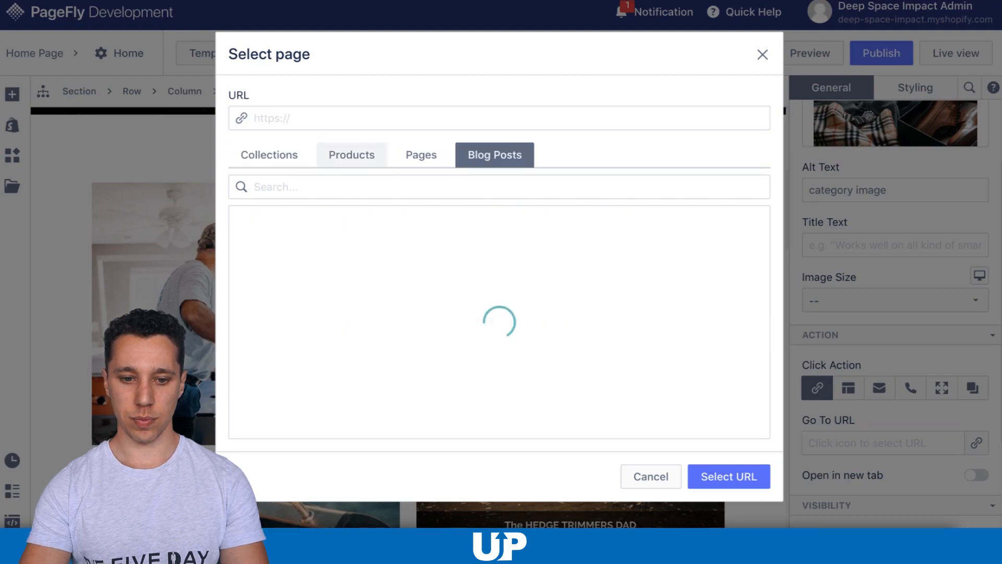
{"action": "left_click", "coordinate": [270, 155]}
{"action": "left_click", "coordinate": [313, 118]}
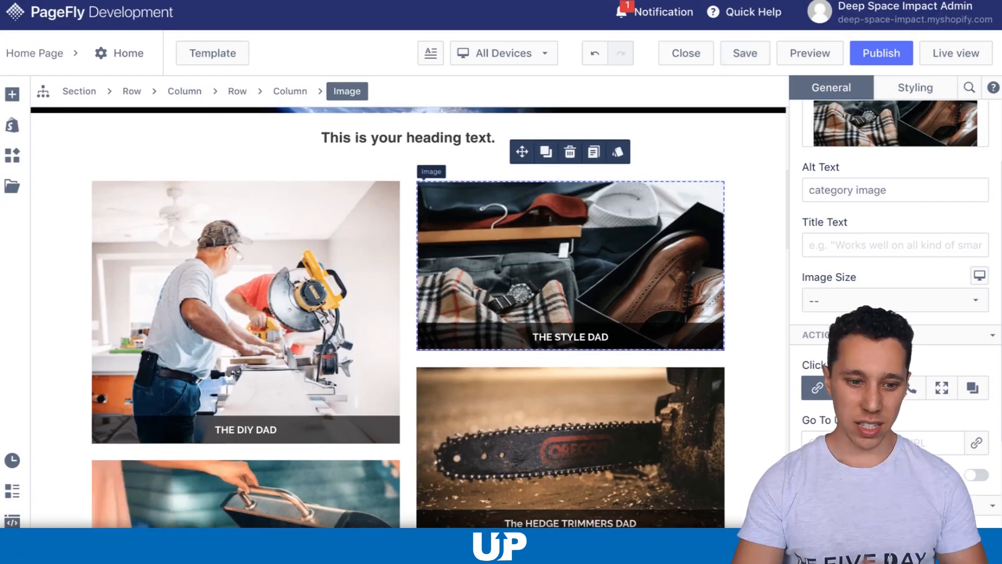
Look through the available Shopify elements, third-party app elements and pre-made sections
{"action": "scroll", "coordinate": [409, 317], "scroll_direction": "down", "scroll_amount": 1}
{"action": "left_click", "coordinate": [12, 125]}
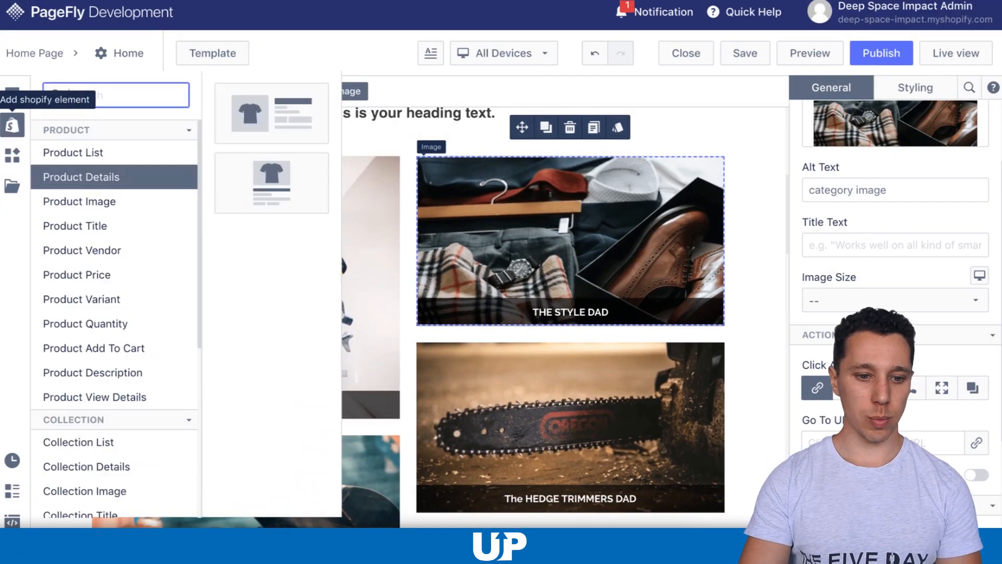
{"action": "scroll", "coordinate": [114, 313], "scroll_direction": "down", "scroll_amount": 5}
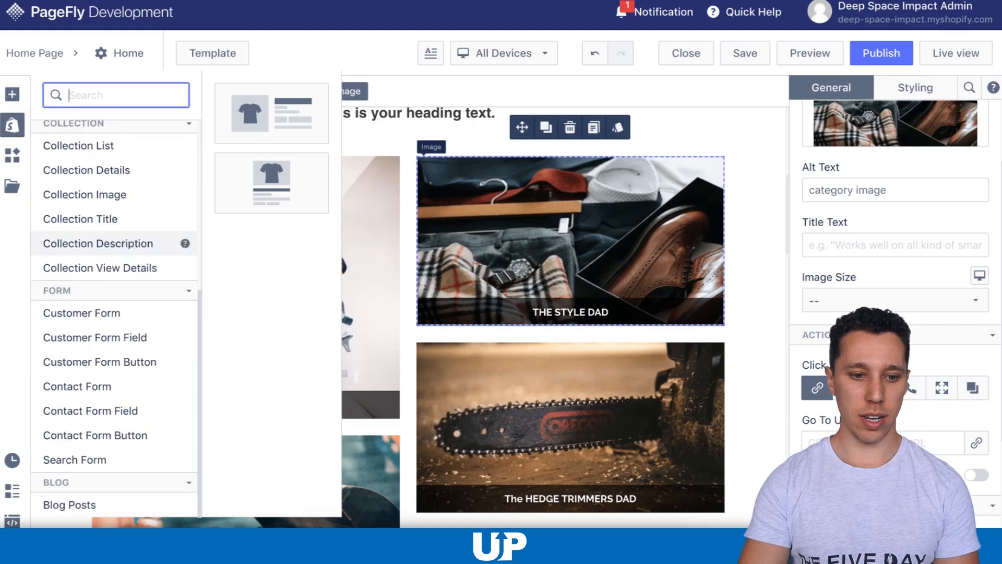
{"action": "left_click", "coordinate": [12, 156]}
{"action": "scroll", "coordinate": [125, 226], "scroll_direction": "down", "scroll_amount": 3}
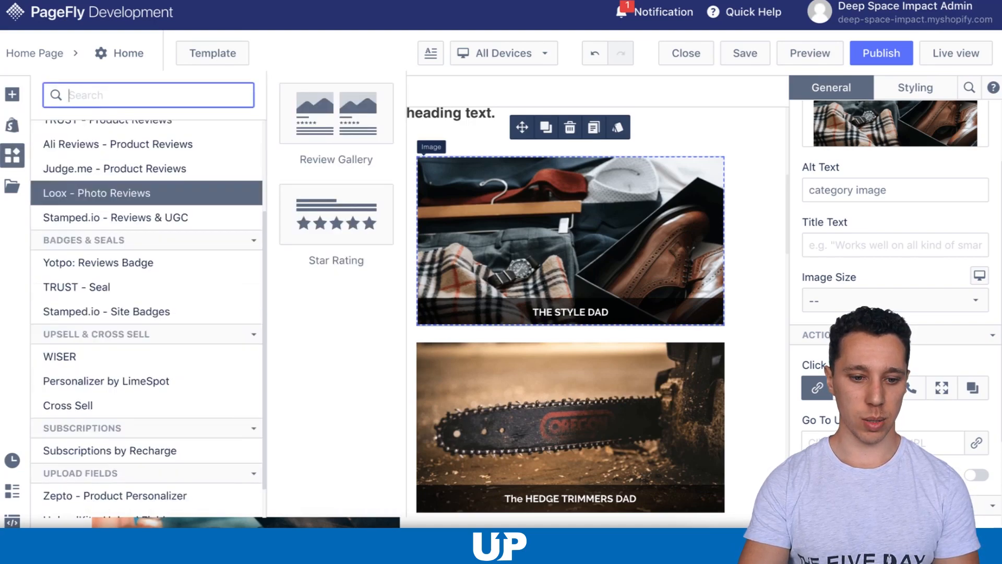
{"action": "left_click", "coordinate": [12, 186]}
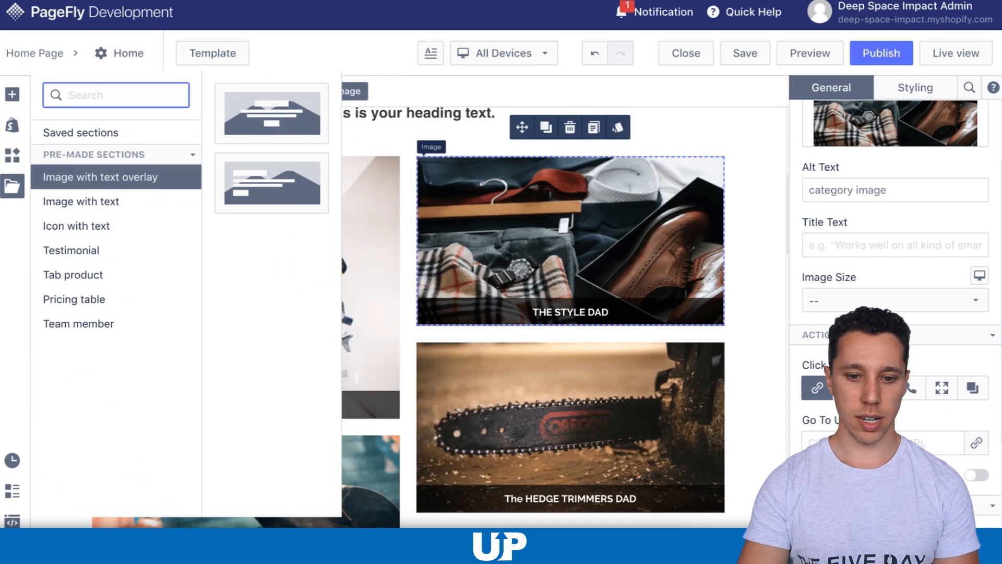
{"action": "left_click", "coordinate": [378, 145]}
Save the hero section to the section library under the name Test
{"action": "scroll", "coordinate": [378, 156], "scroll_direction": "up", "scroll_amount": 7}
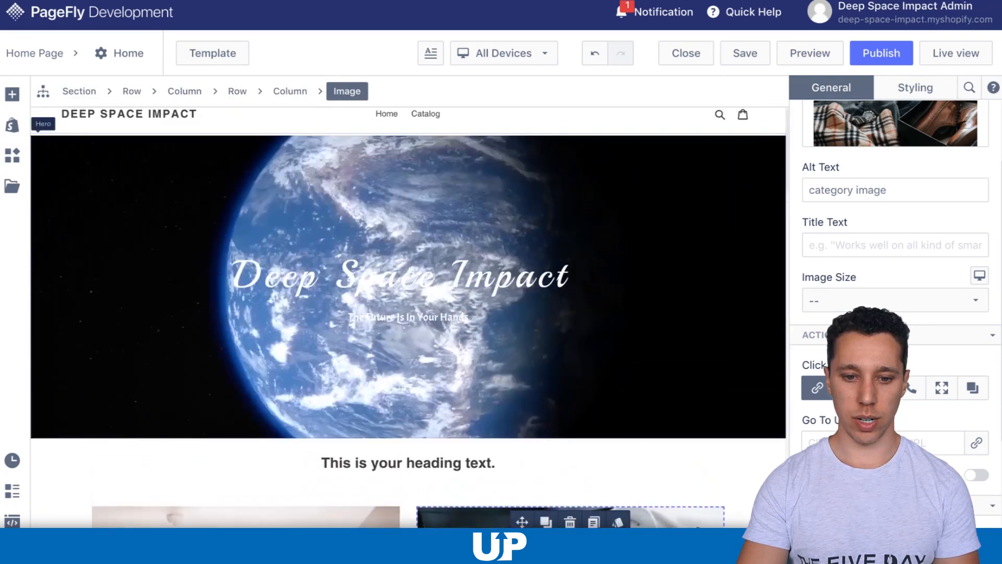
{"action": "scroll", "coordinate": [378, 209], "scroll_direction": "up", "scroll_amount": 1}
{"action": "left_click", "coordinate": [377, 209]}
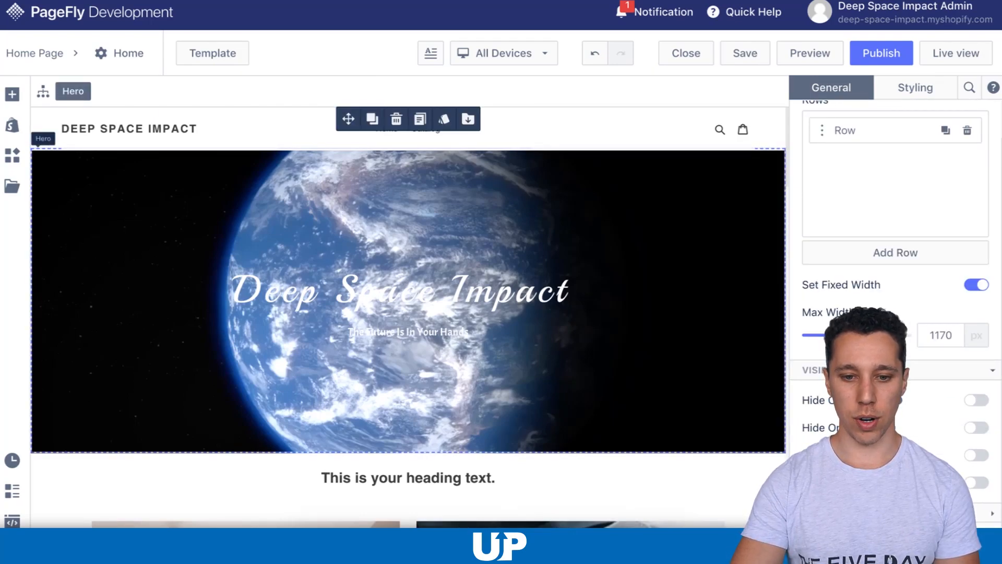
{"action": "left_click", "coordinate": [469, 119]}
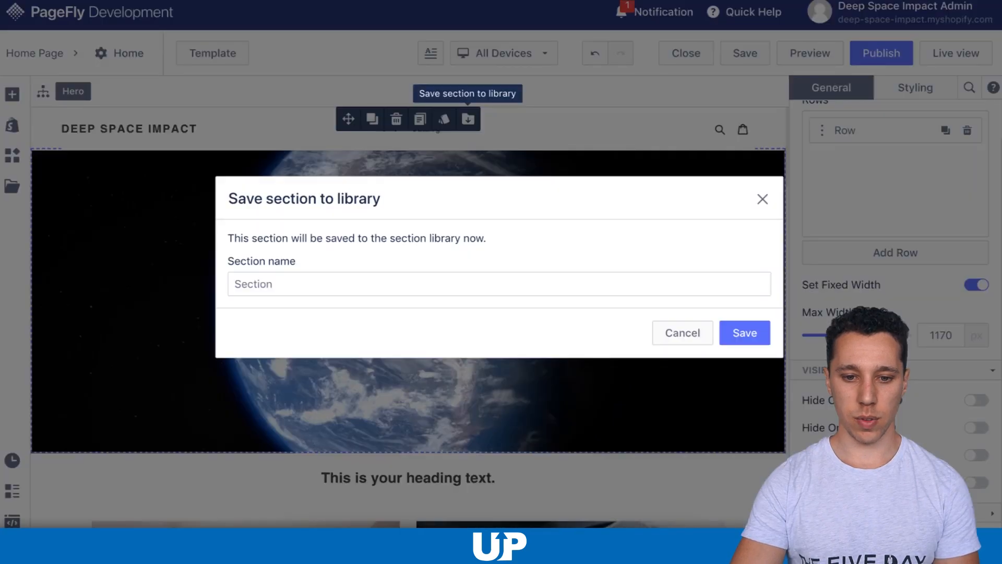
{"action": "left_click", "coordinate": [468, 284]}
{"action": "key", "text": "super+a"}
{"action": "type", "text": "Tes"}
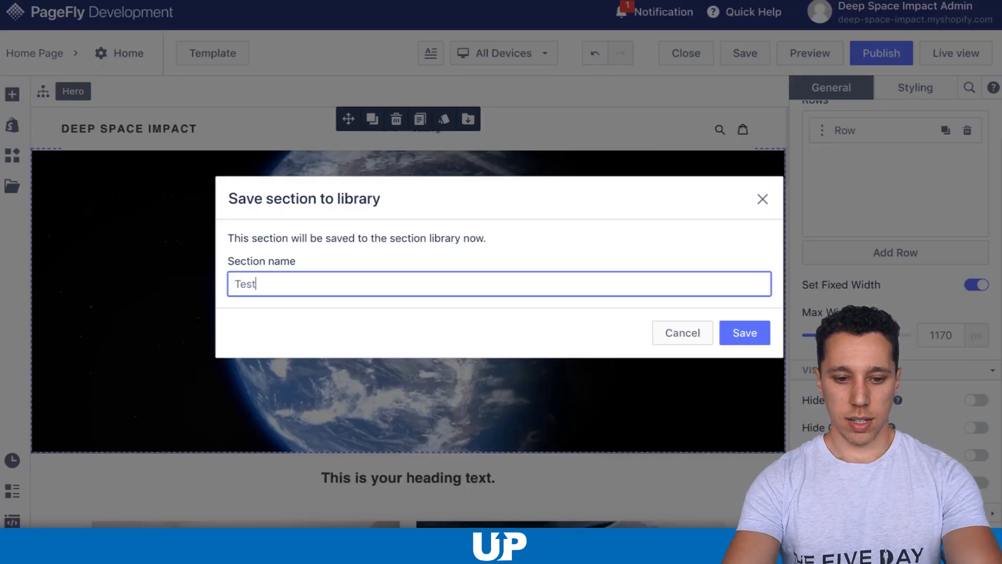
{"action": "key", "text": "Return"}
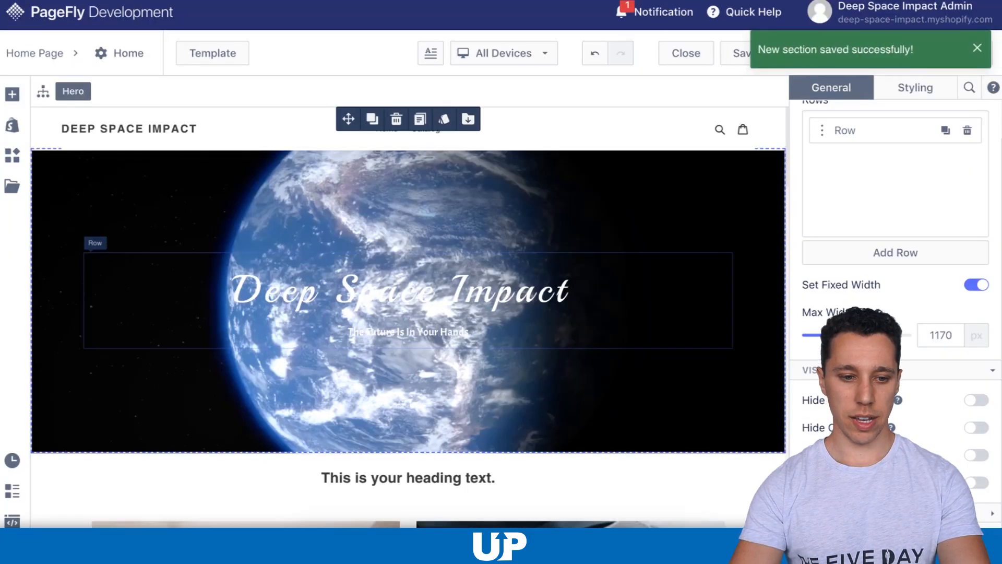
Insert the saved Test section directly below the hero section and undo the insertion
{"action": "left_click", "coordinate": [12, 186]}
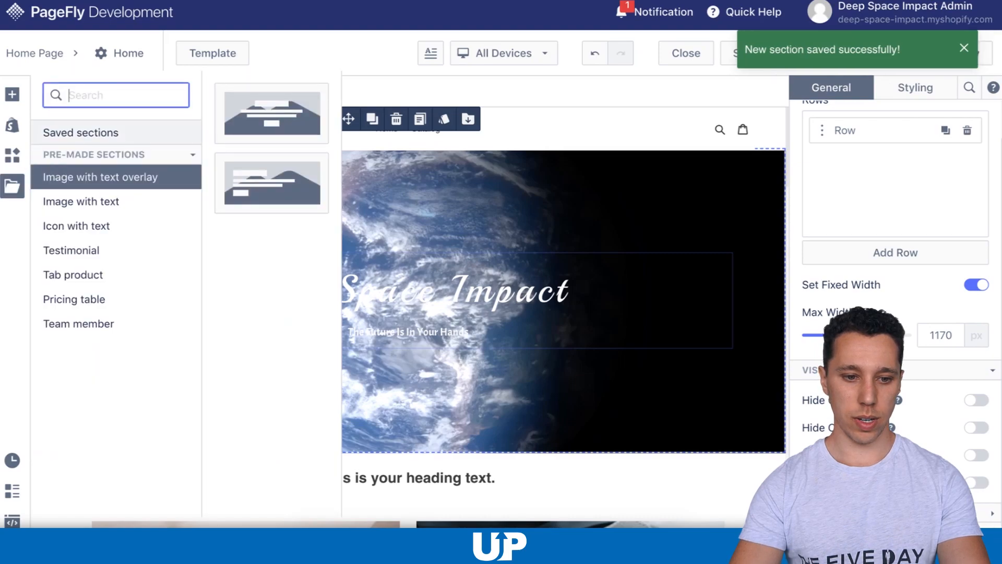
{"action": "left_click", "coordinate": [99, 133]}
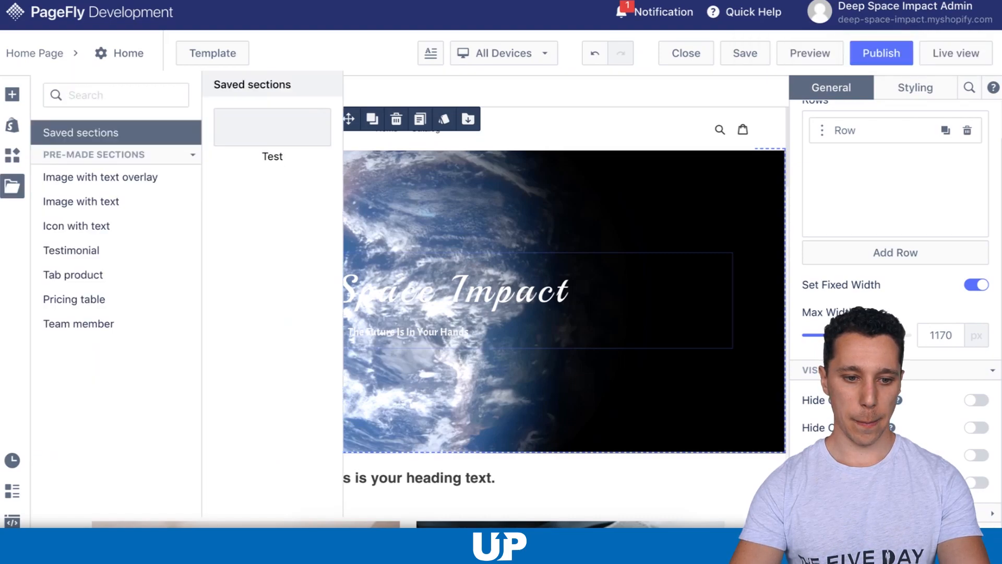
{"action": "left_click_drag", "start_coordinate": [272, 126], "coordinate": [472, 461]}
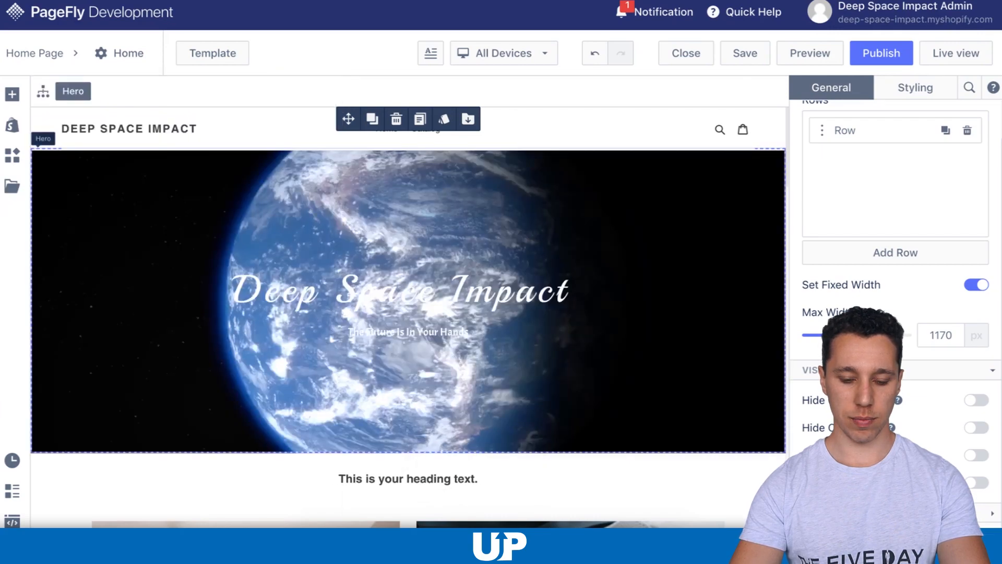
{"action": "left_click", "coordinate": [12, 186]}
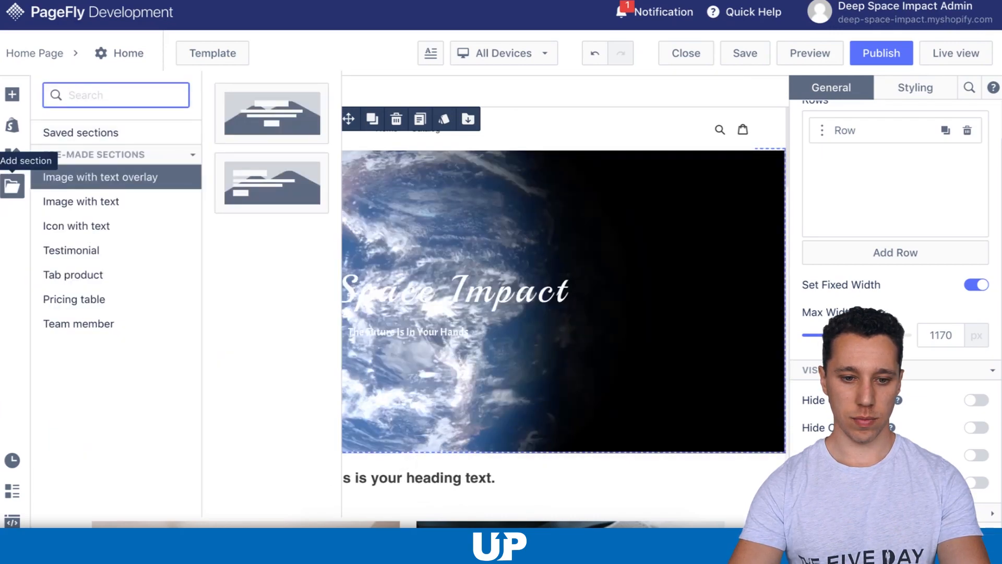
{"action": "left_click", "coordinate": [81, 133]}
{"action": "left_click_drag", "start_coordinate": [272, 126], "coordinate": [377, 452]}
{"action": "scroll", "coordinate": [409, 313], "scroll_direction": "down", "scroll_amount": 3}
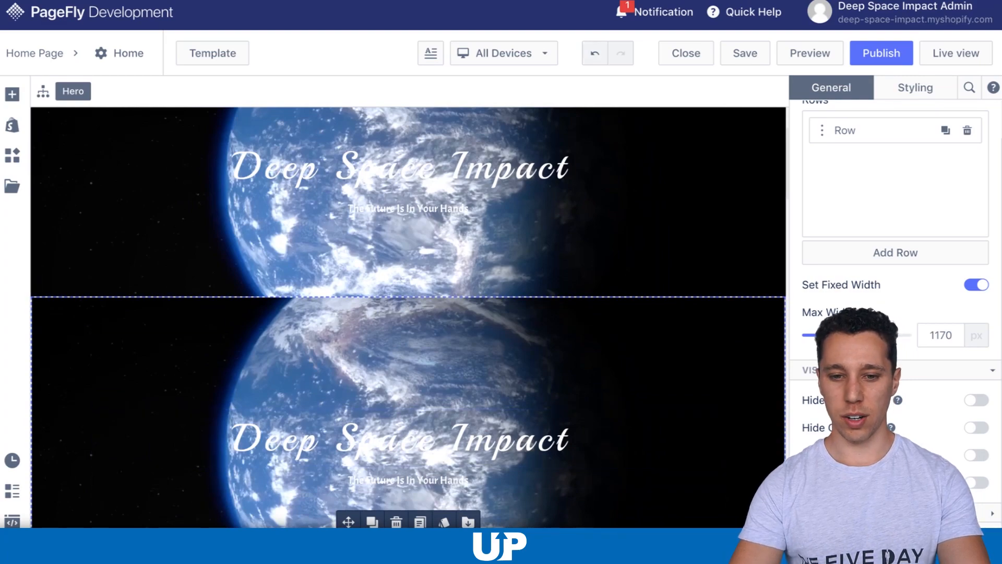
{"action": "left_click", "coordinate": [594, 53]}
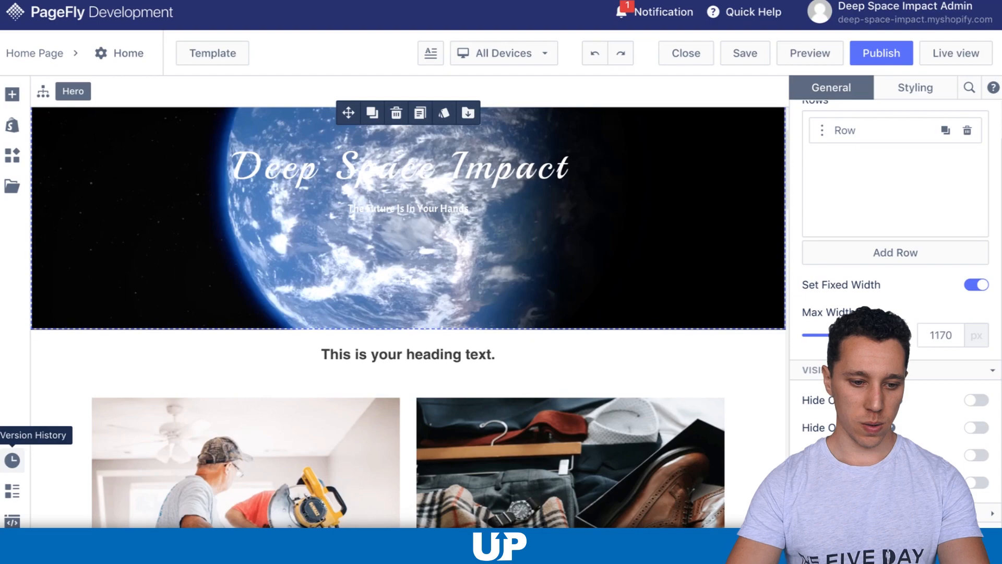
Examine the version history, the page outline down to the last section's column, and the custom CSS and JavaScript editor
{"action": "left_click", "coordinate": [12, 460]}
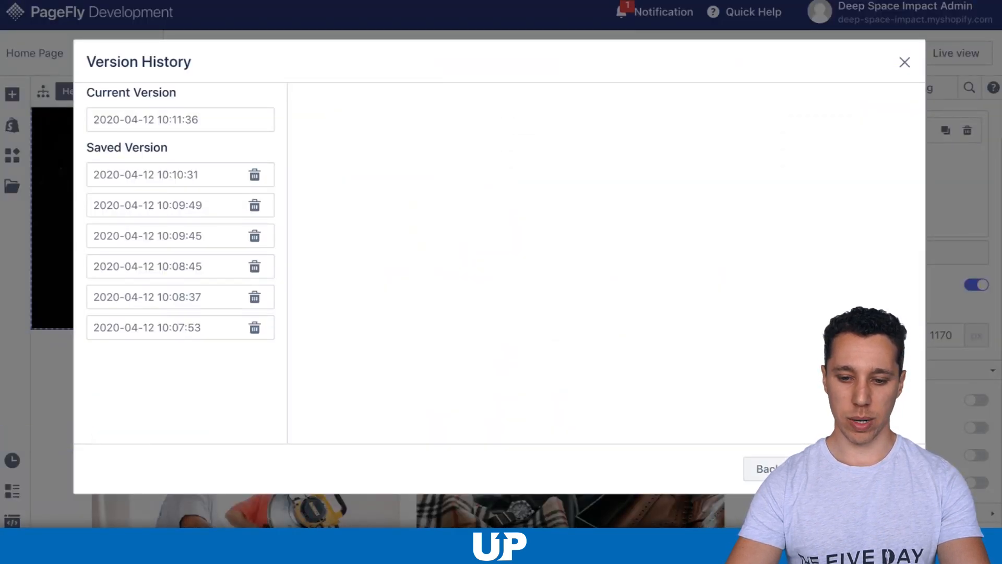
{"action": "key", "text": "Escape"}
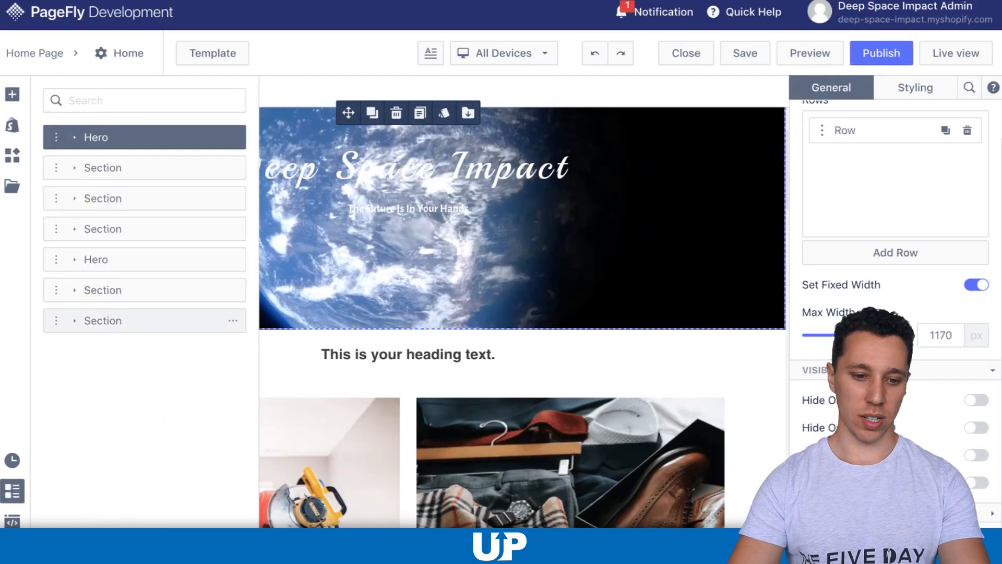
{"action": "left_click", "coordinate": [74, 320]}
{"action": "left_click", "coordinate": [93, 351]}
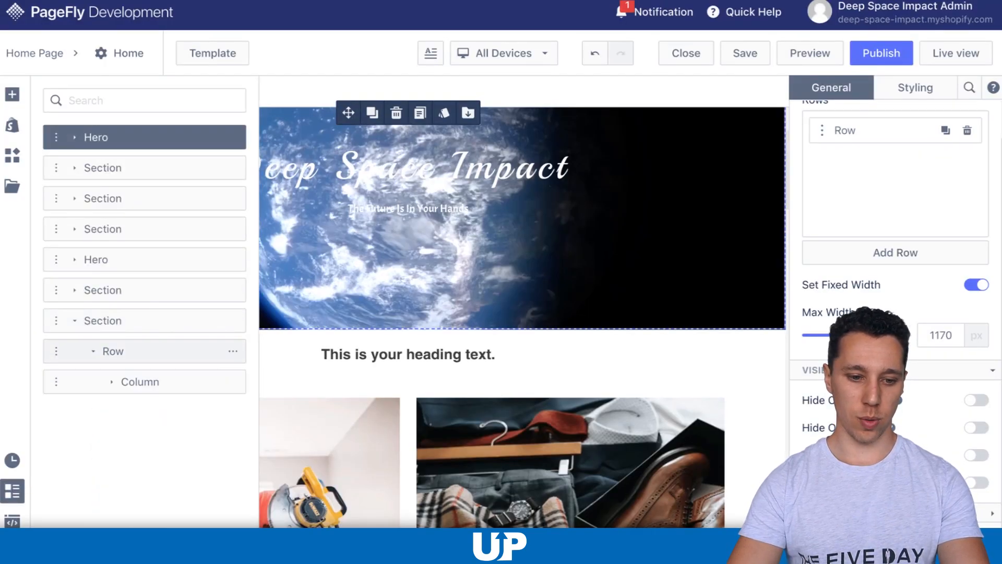
{"action": "left_click", "coordinate": [140, 382]}
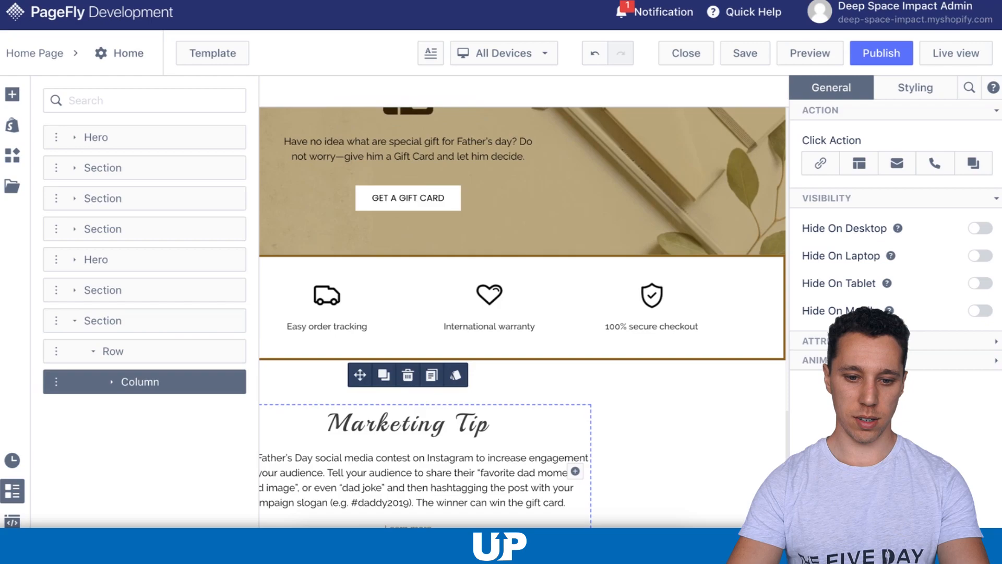
{"action": "left_click", "coordinate": [12, 521]}
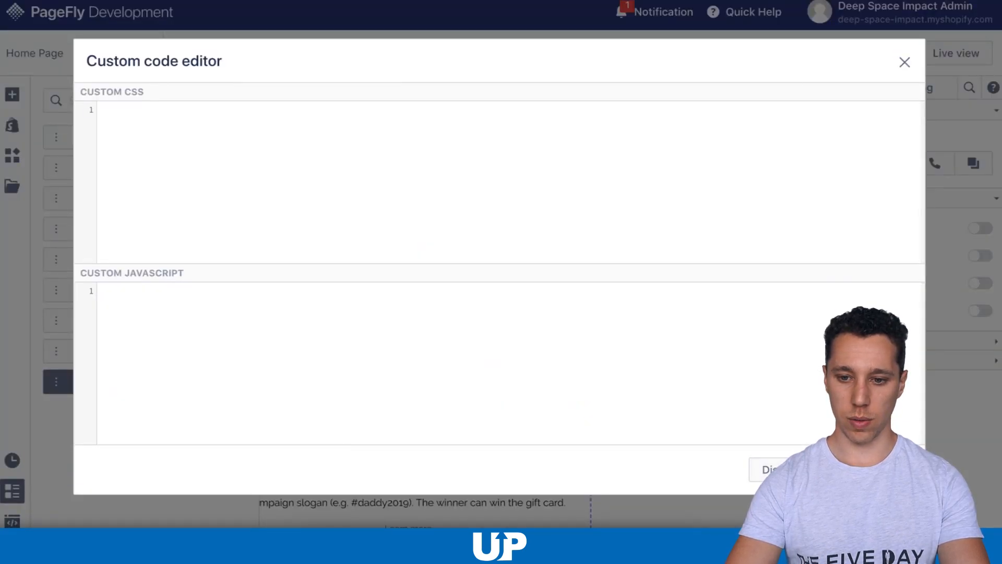
{"action": "key", "text": "Escape"}
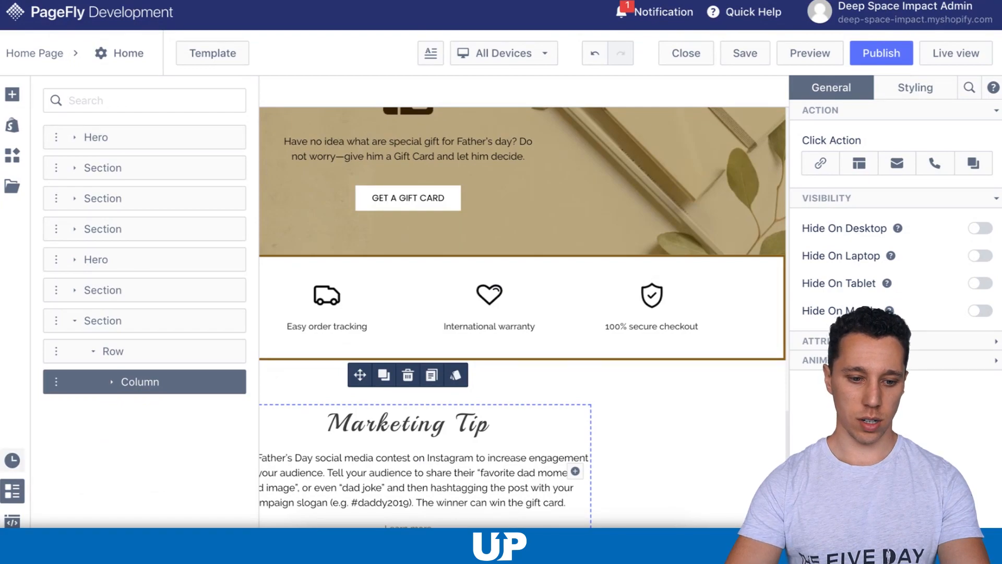
Examine the attribute and styling options of the Marketing Tip column, including border, display and custom code
{"action": "left_click", "coordinate": [12, 490]}
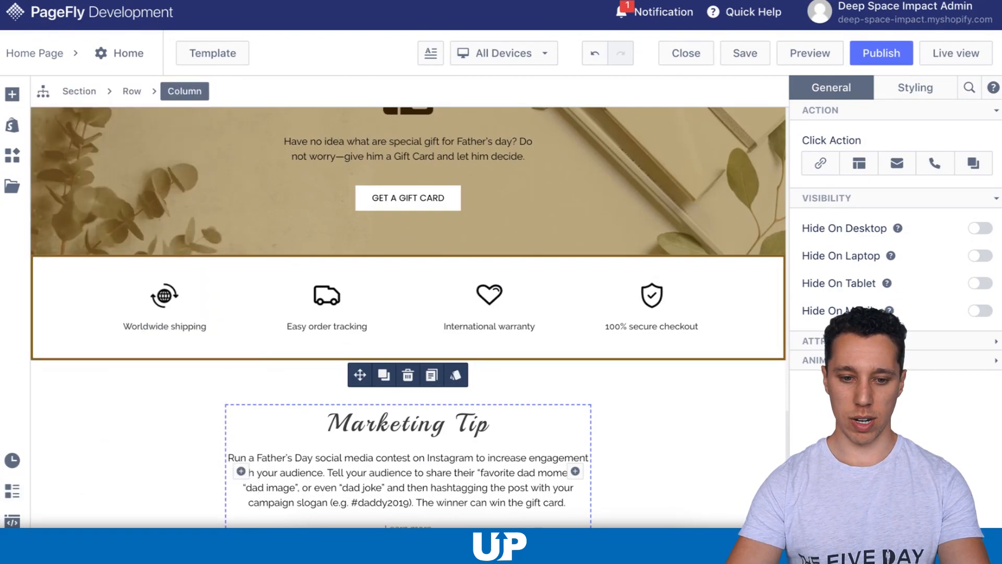
{"action": "left_click", "coordinate": [898, 341]}
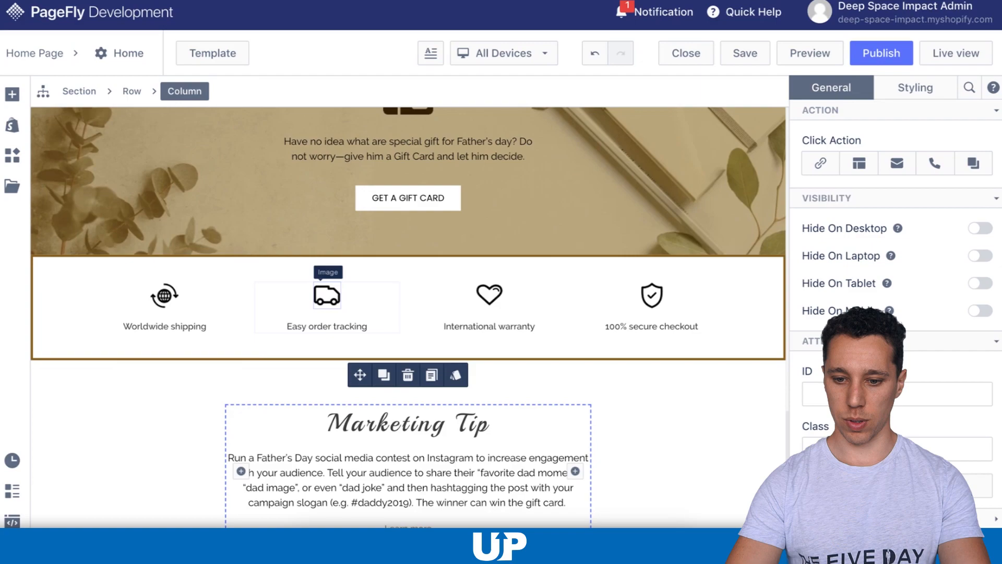
{"action": "left_click", "coordinate": [915, 87]}
{"action": "scroll", "coordinate": [895, 235], "scroll_direction": "down", "scroll_amount": 10}
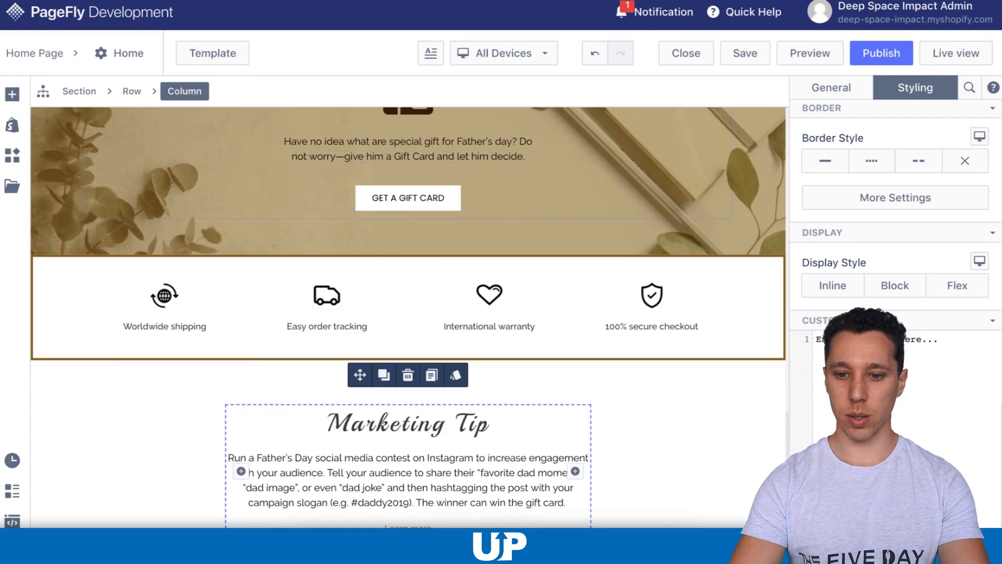
Publish the home page and return to the list of home pages
{"action": "left_click", "coordinate": [881, 53]}
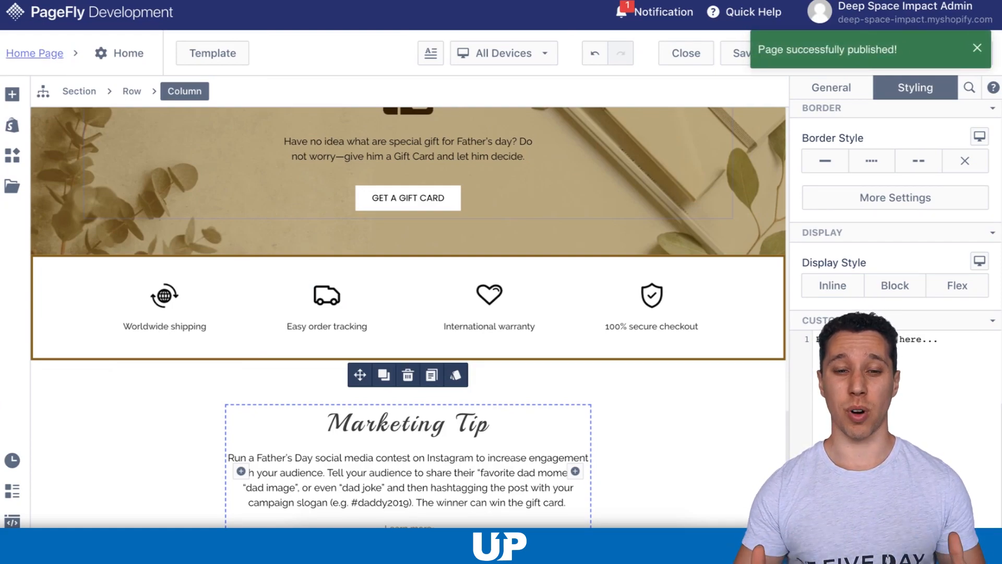
{"action": "left_click", "coordinate": [34, 54]}
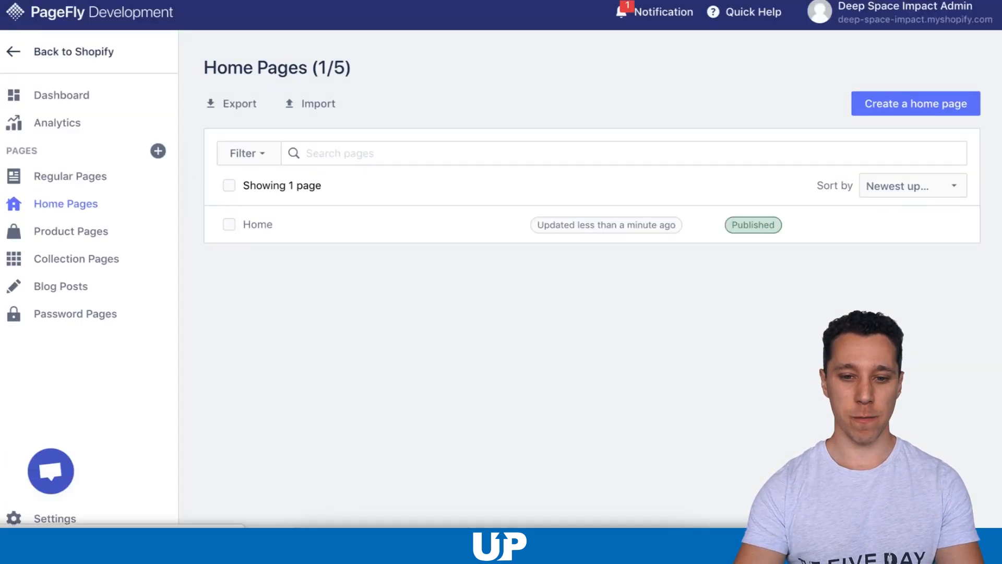
Set up a regular page titled Space with the header and footer shown and lazyload images enabled
{"action": "left_click", "coordinate": [70, 176]}
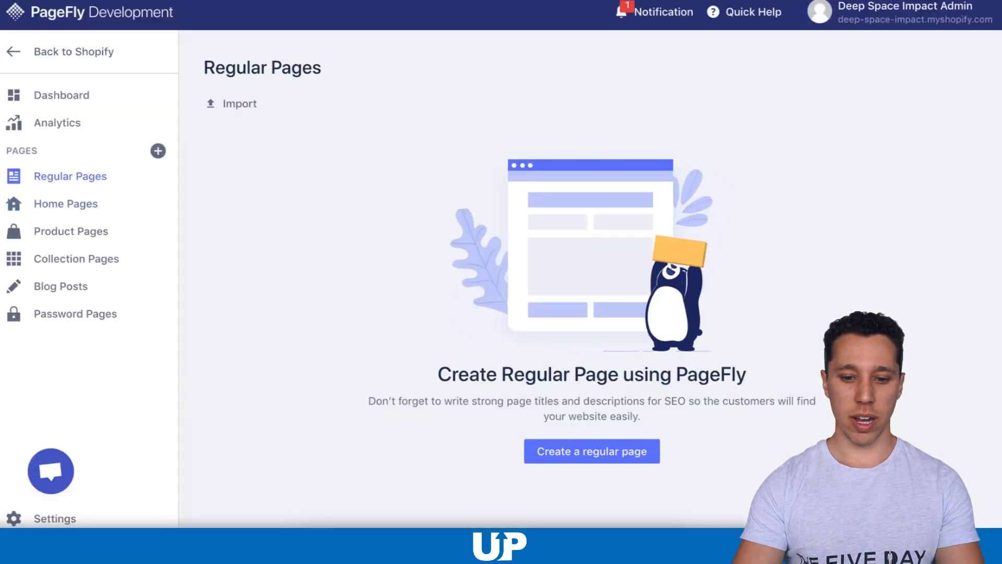
{"action": "left_click", "coordinate": [592, 451]}
{"action": "type", "text": "Space"}
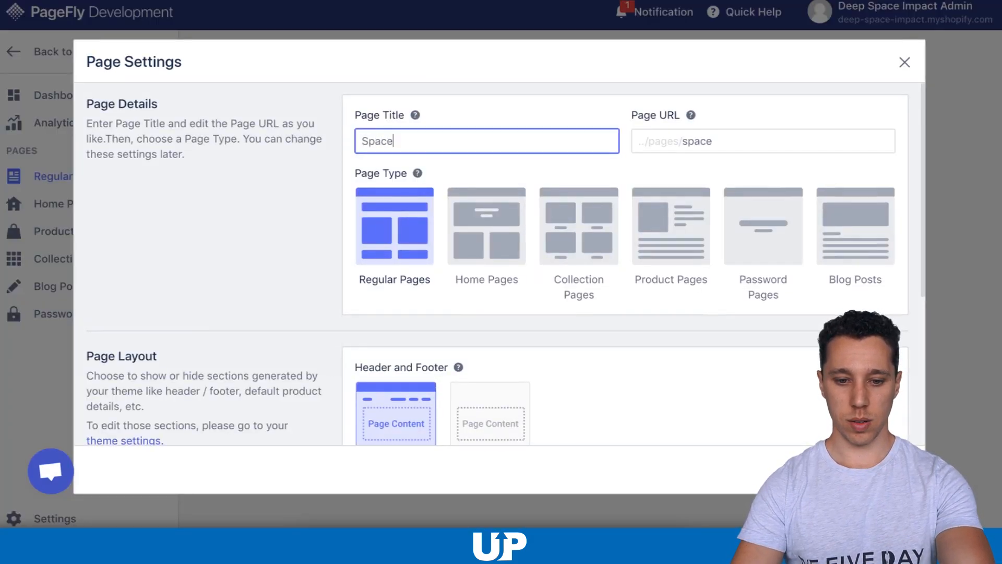
{"action": "scroll", "coordinate": [501, 261], "scroll_direction": "down", "scroll_amount": 3}
{"action": "scroll", "coordinate": [500, 264], "scroll_direction": "down", "scroll_amount": 3}
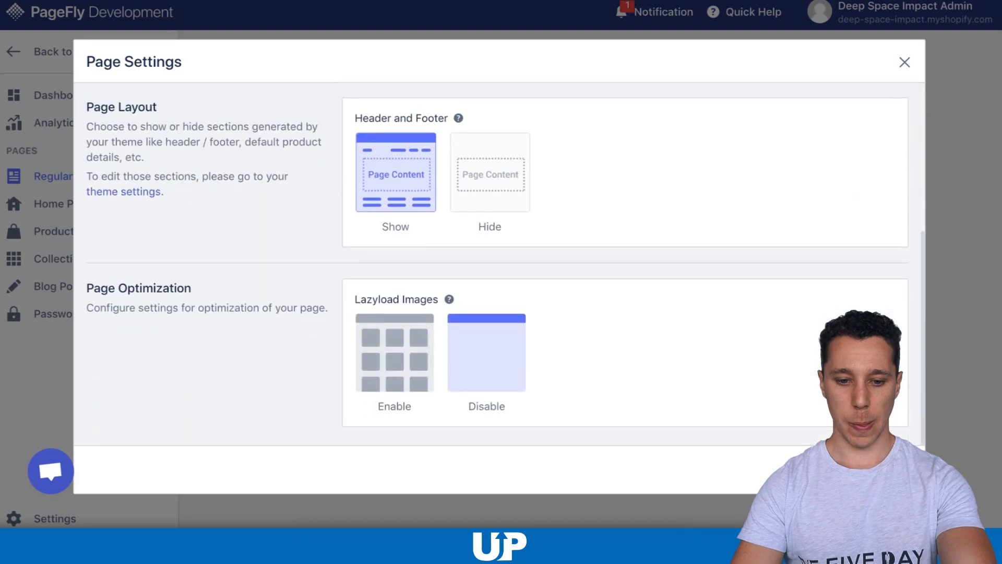
{"action": "left_click", "coordinate": [394, 352]}
{"action": "left_click", "coordinate": [887, 469]}
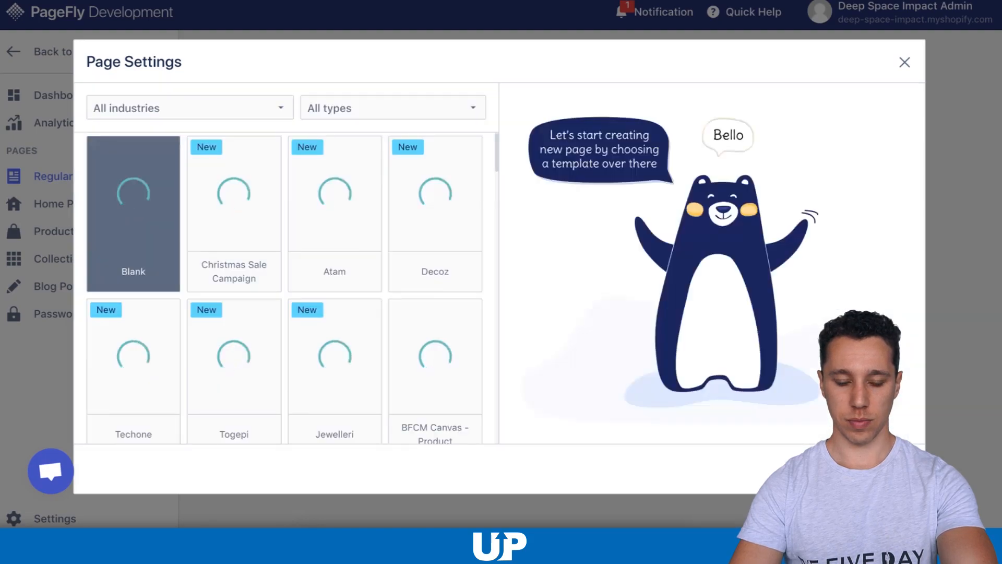
Build the Space page from the Atam template and publish it
{"action": "left_click", "coordinate": [335, 230]}
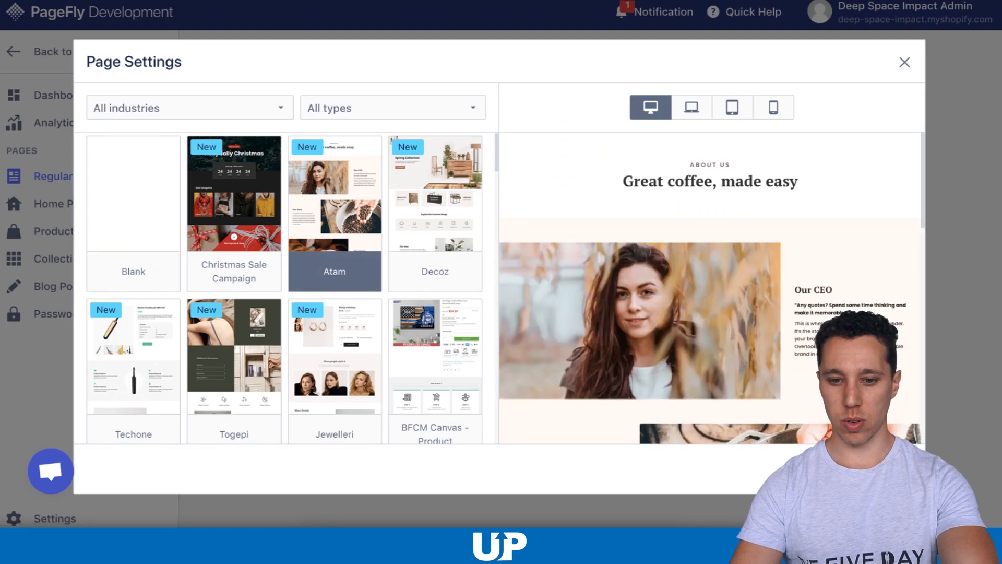
{"action": "left_click", "coordinate": [886, 470]}
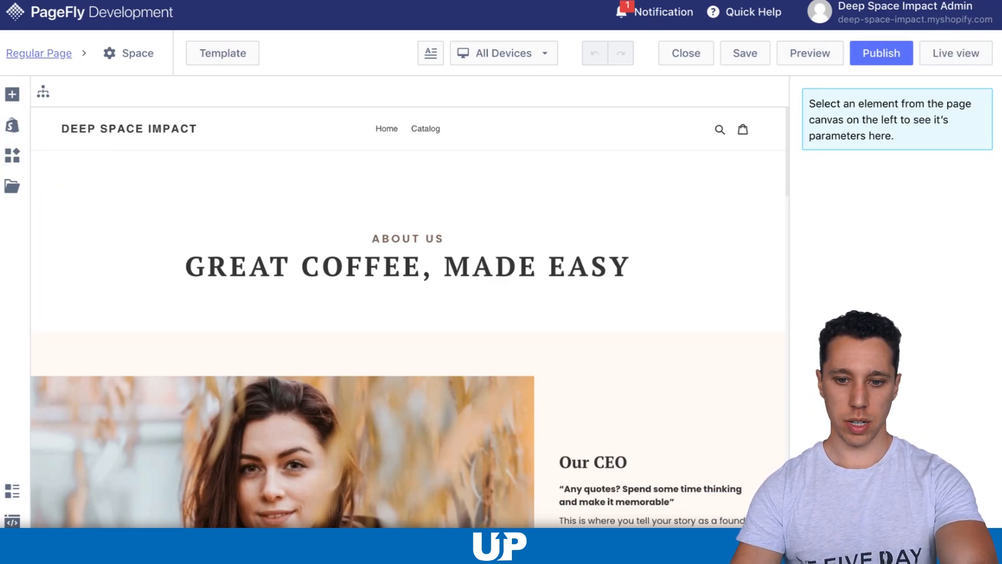
{"action": "left_click", "coordinate": [881, 52]}
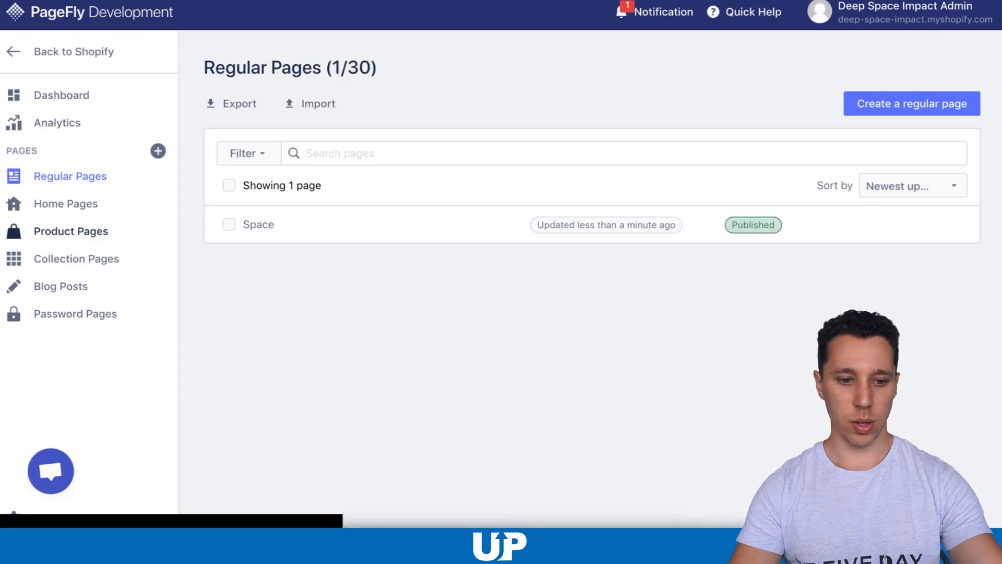
Try to create a product page titled Deep Space with default product details hidden and lazyload images enabled
{"action": "left_click", "coordinate": [71, 231]}
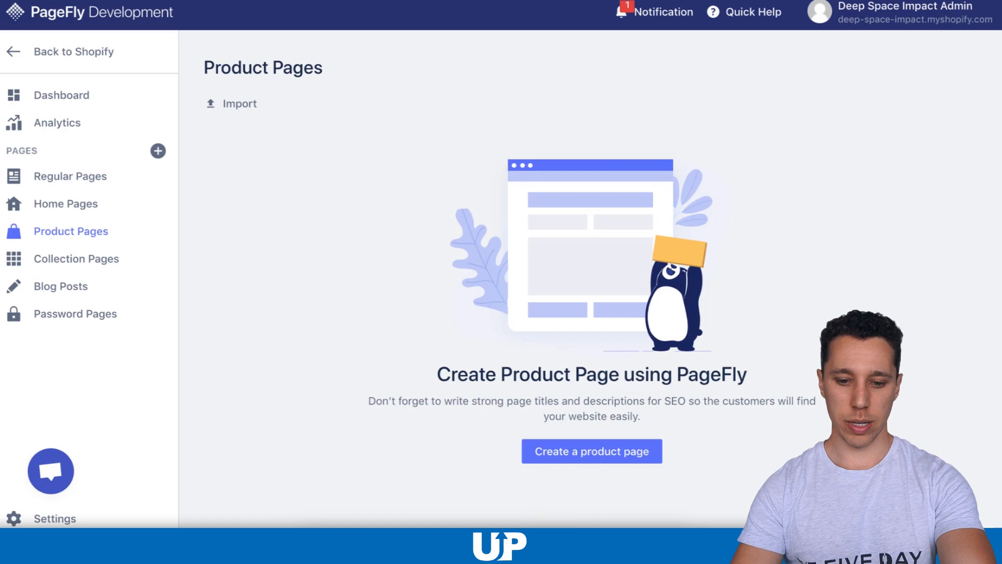
{"action": "left_click", "coordinate": [592, 451]}
{"action": "type", "text": "Deep Space"}
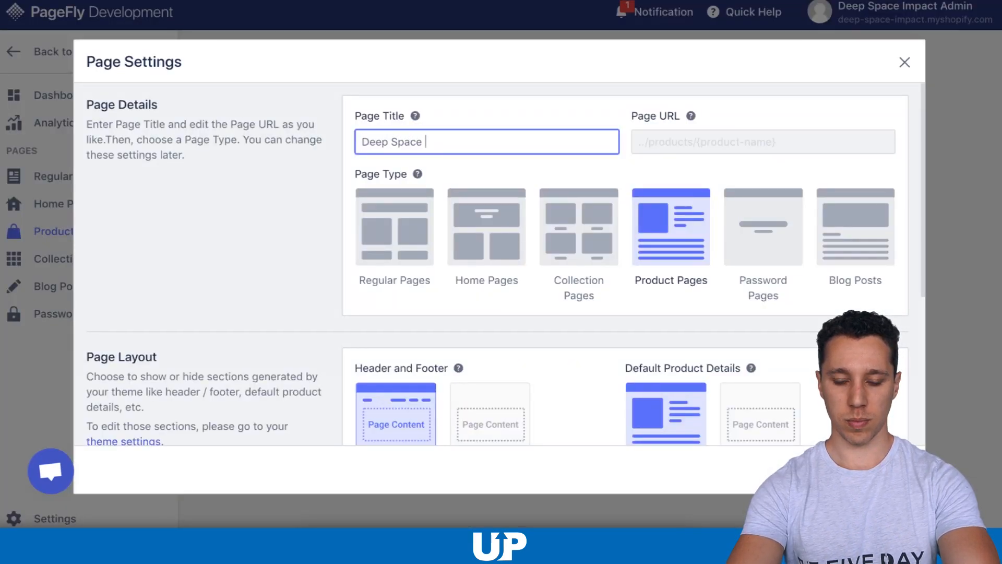
{"action": "left_click", "coordinate": [761, 294]}
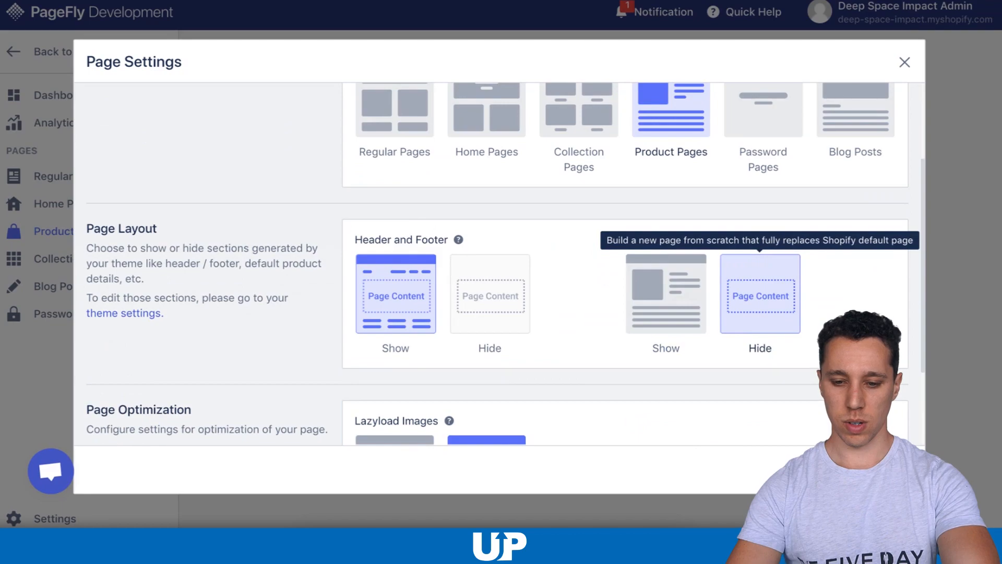
{"action": "scroll", "coordinate": [760, 295], "scroll_direction": "down", "scroll_amount": 2}
{"action": "scroll", "coordinate": [760, 294], "scroll_direction": "down", "scroll_amount": 1}
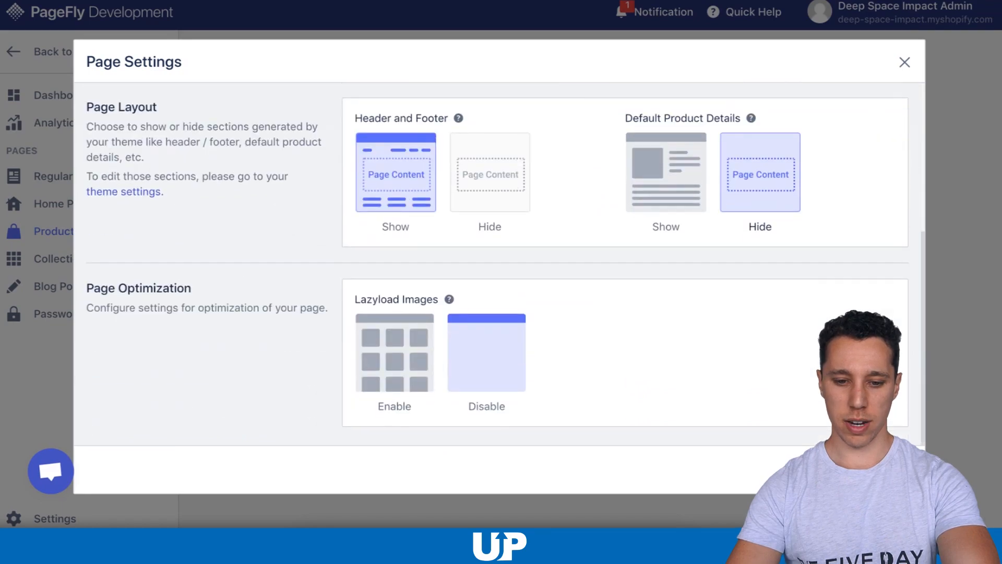
{"action": "left_click", "coordinate": [394, 353]}
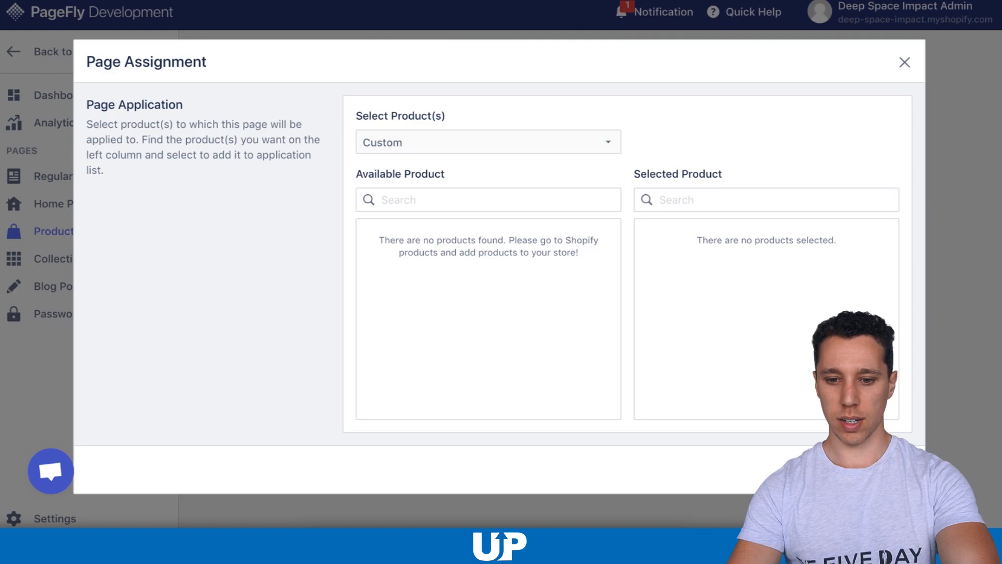
{"action": "key", "text": "Escape"}
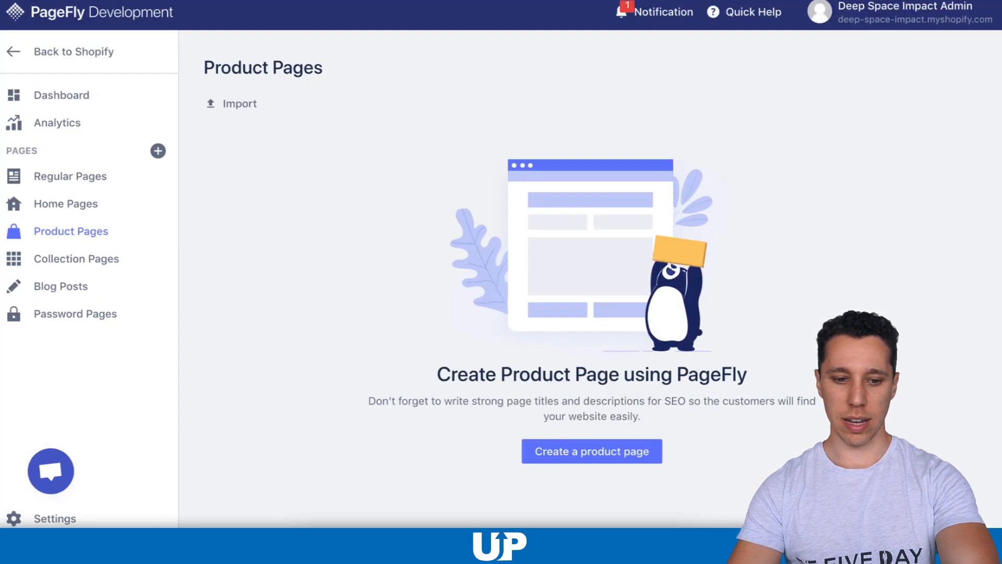
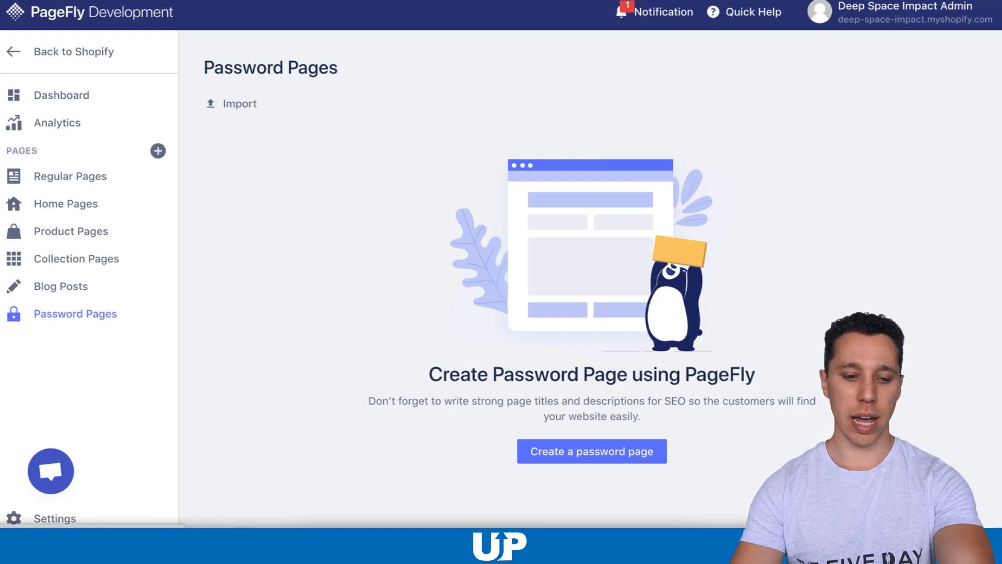
Look through the support chat, the settings page and the dashboard with its getting-started content
{"action": "left_click", "coordinate": [51, 471]}
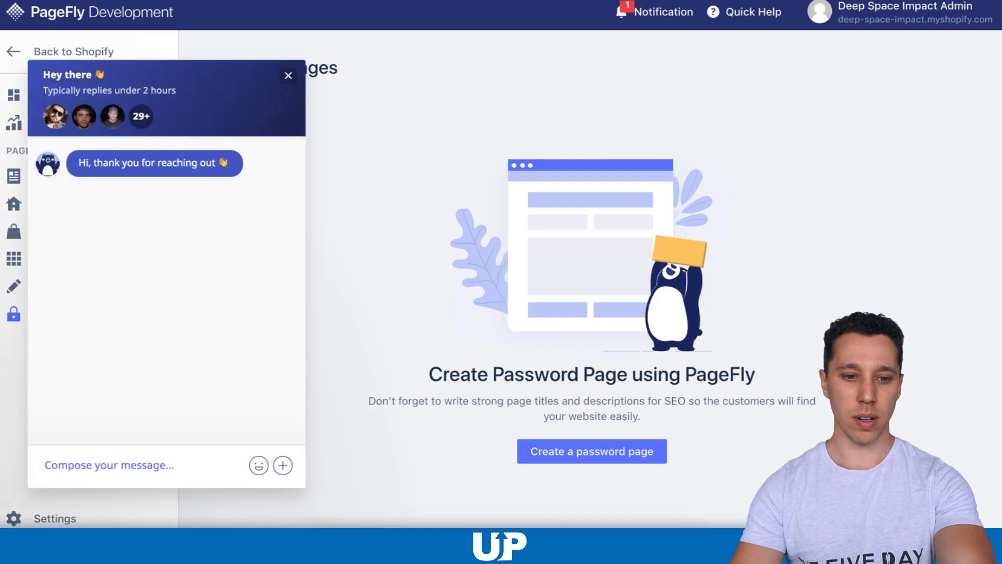
{"action": "left_click", "coordinate": [288, 76]}
{"action": "left_click", "coordinate": [54, 519]}
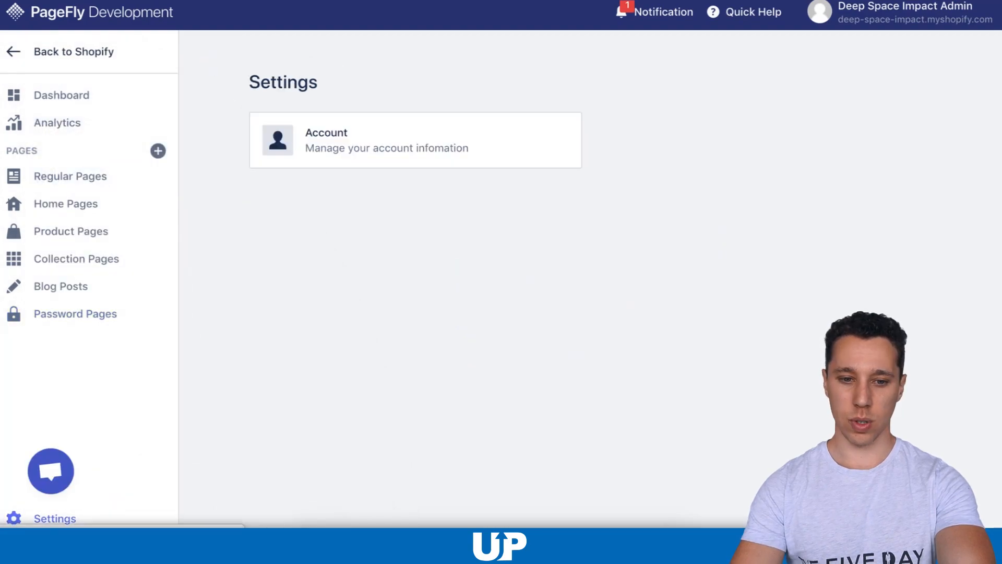
{"action": "left_click", "coordinate": [61, 95]}
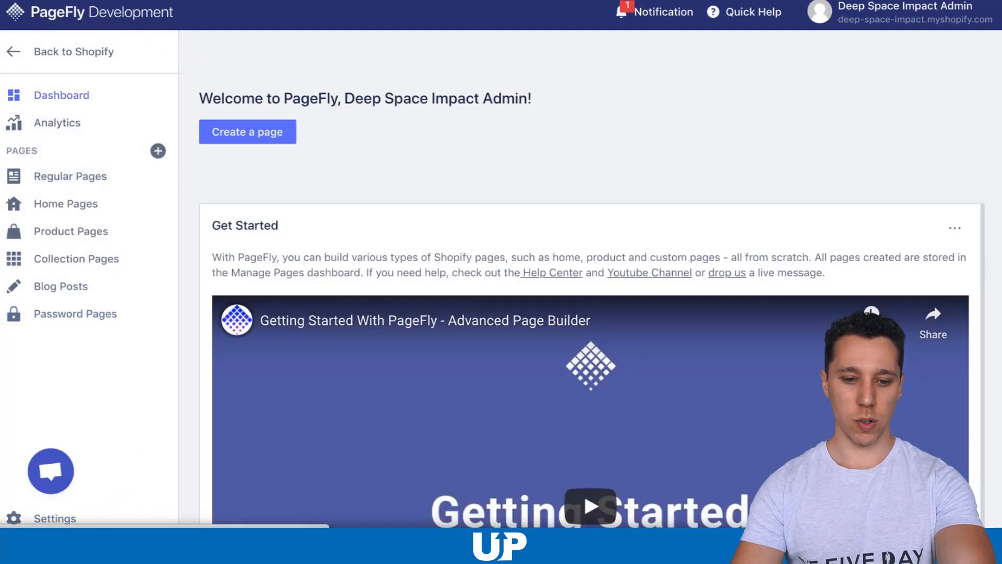
{"action": "scroll", "coordinate": [590, 313], "scroll_direction": "down", "scroll_amount": 10}
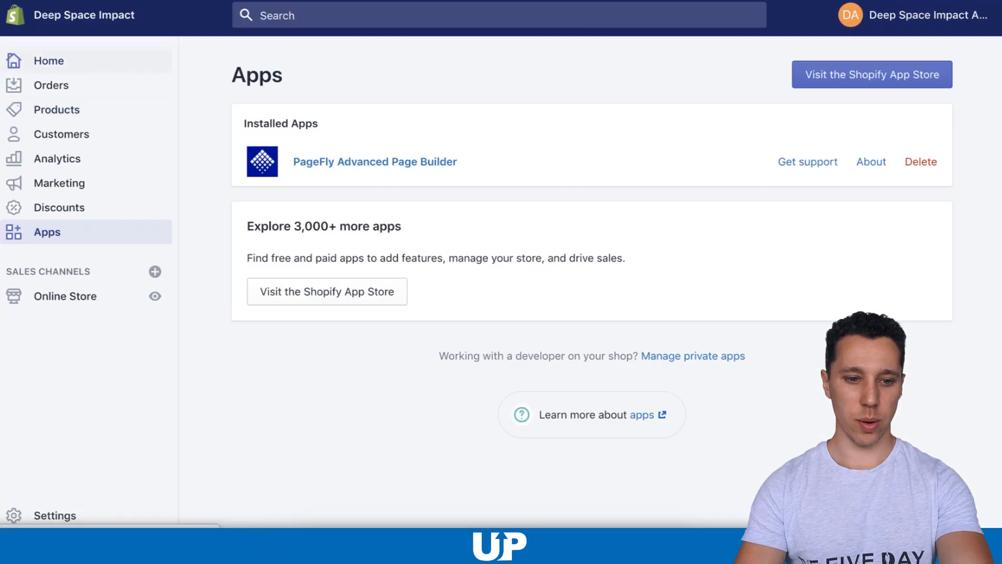
Add a product titled Space in the Shopify admin and save it
{"action": "left_click", "coordinate": [49, 61]}
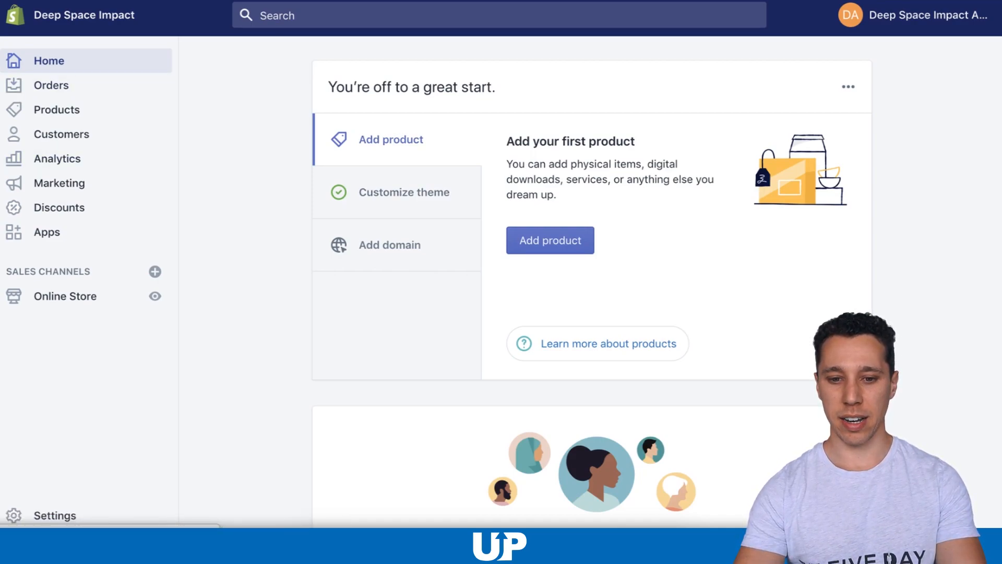
{"action": "left_click", "coordinate": [550, 241]}
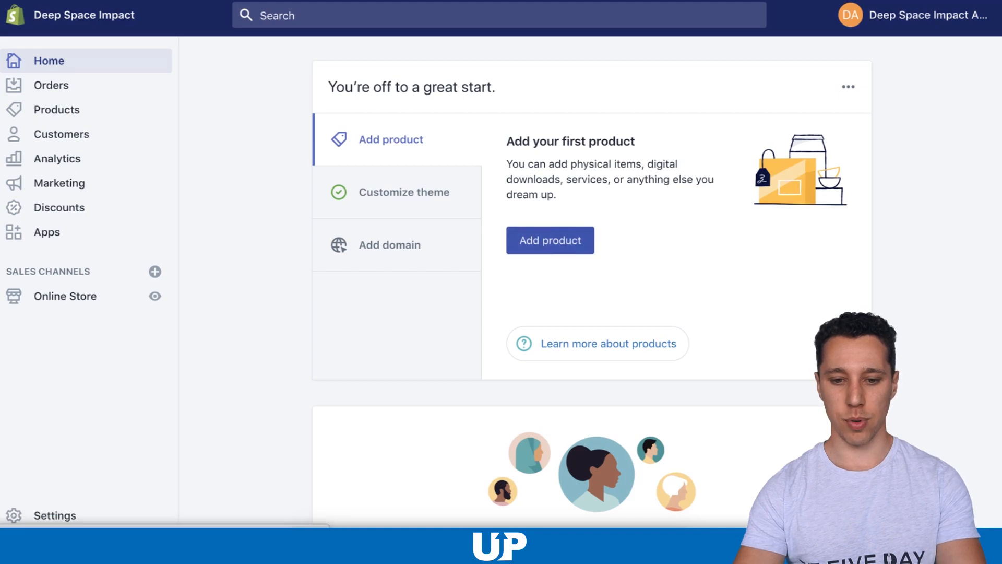
{"action": "type", "text": "Space"}
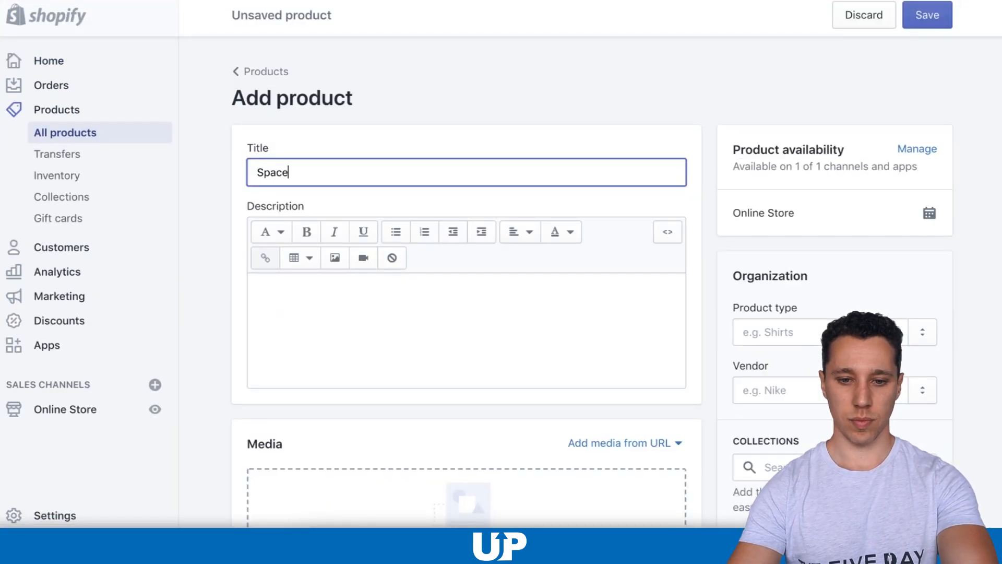
{"action": "left_click", "coordinate": [927, 15]}
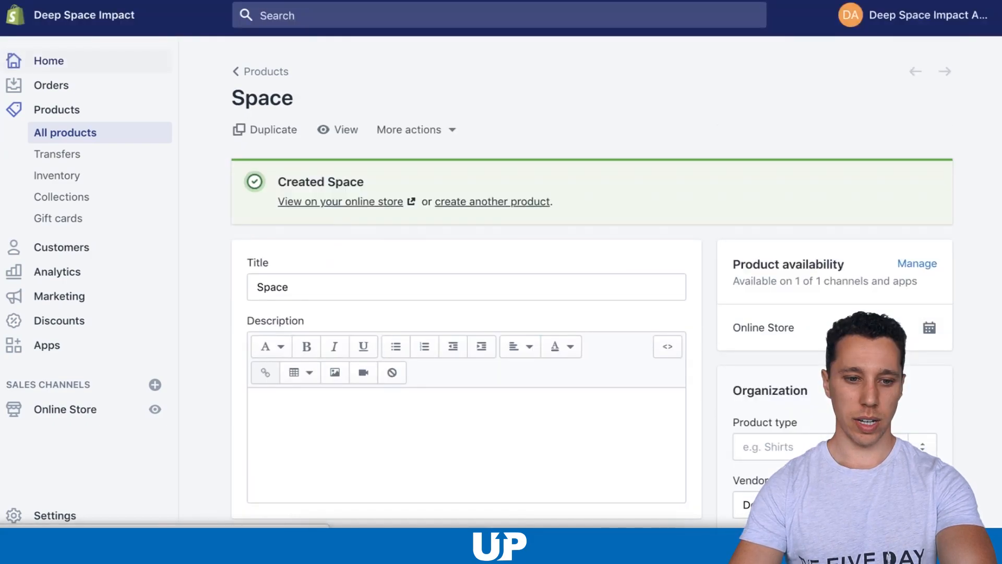
Review the custom domain setup and the remaining cards on the Shopify admin home
{"action": "left_click", "coordinate": [49, 61]}
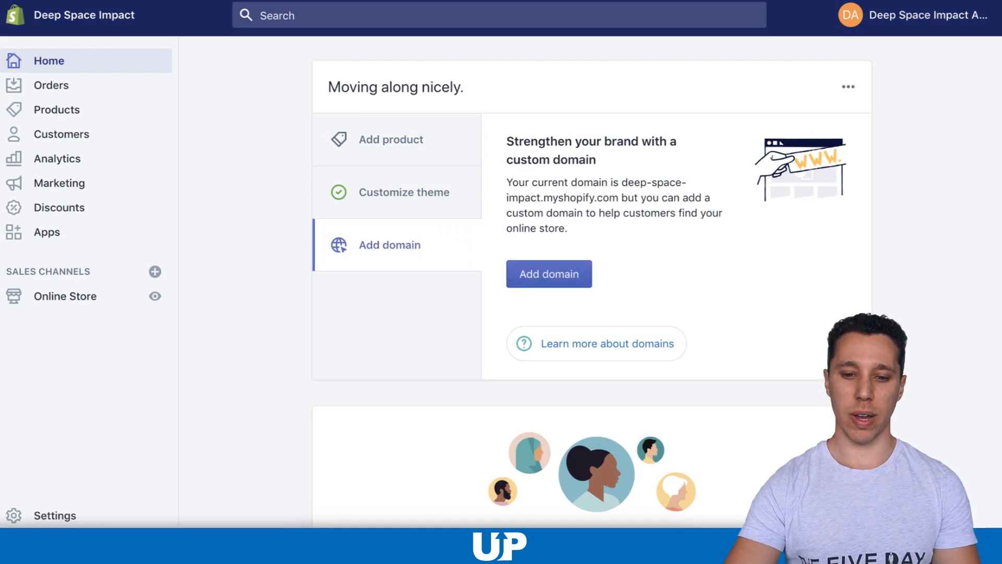
{"action": "left_click", "coordinate": [549, 274]}
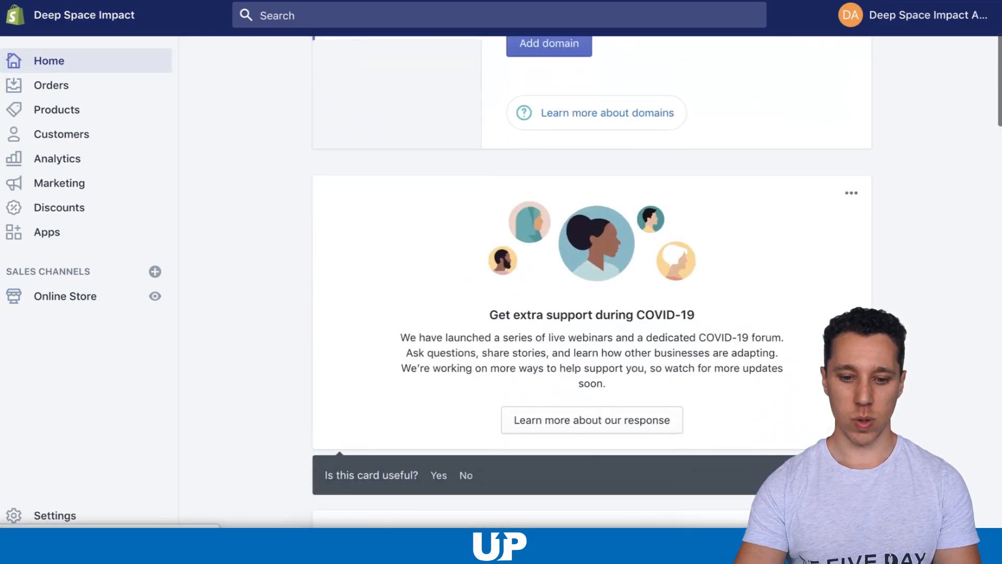
{"action": "scroll", "coordinate": [592, 282], "scroll_direction": "down", "scroll_amount": 1}
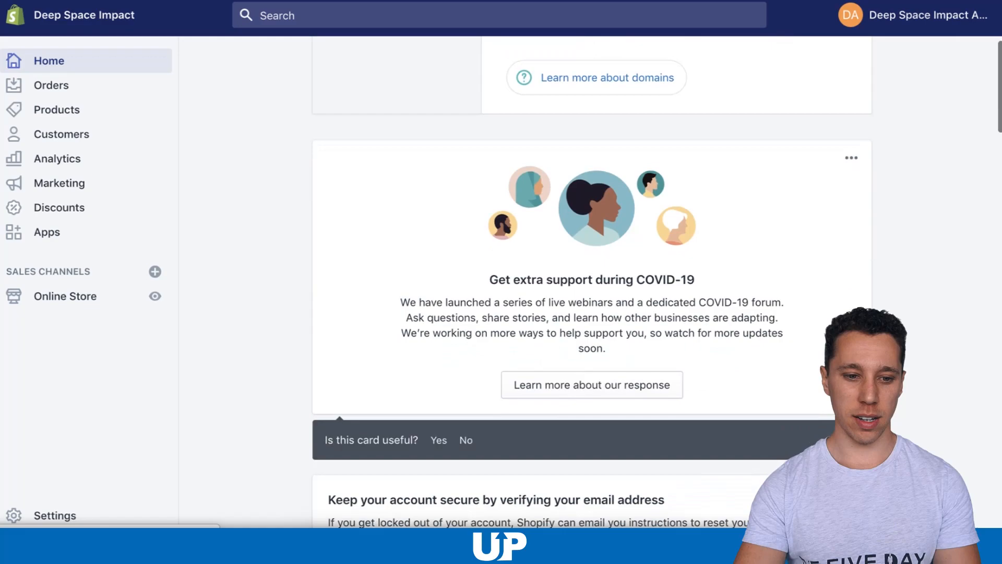
Open the Debut theme editor from the online store and review the home page from the hero to the gift card section
{"action": "left_click", "coordinate": [65, 296]}
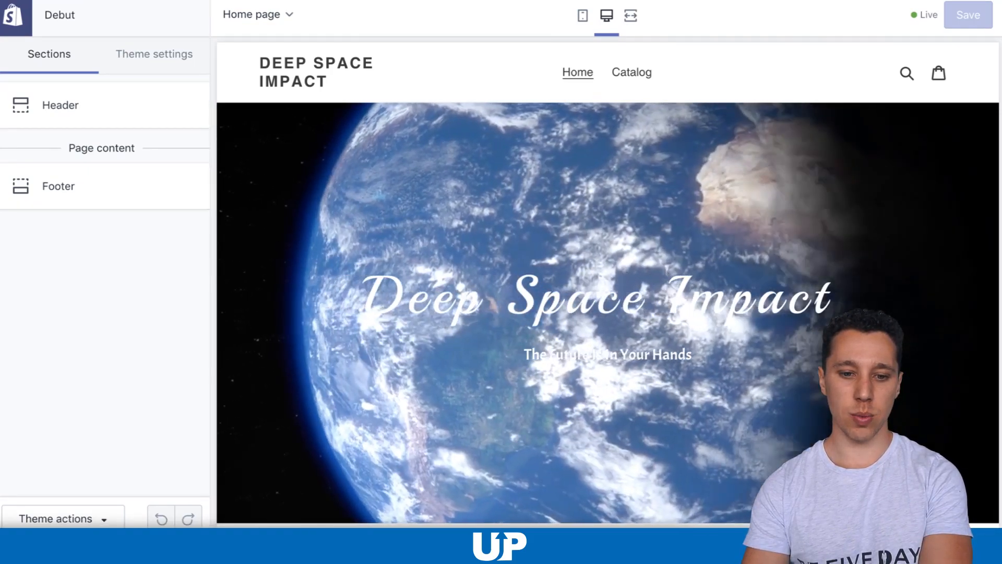
{"action": "scroll", "coordinate": [608, 282], "scroll_direction": "down", "scroll_amount": 5}
{"action": "scroll", "coordinate": [608, 285], "scroll_direction": "down", "scroll_amount": 12}
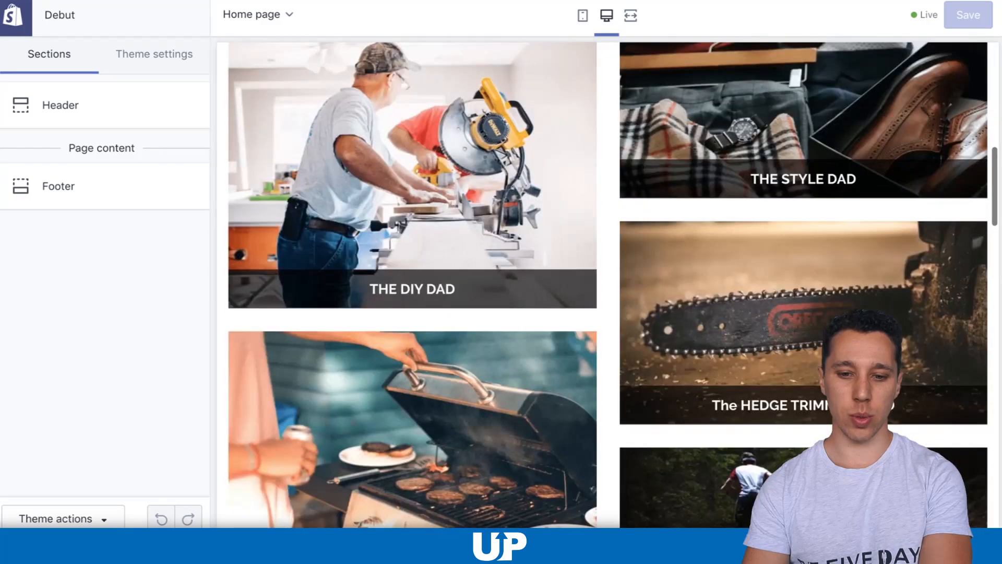
{"action": "scroll", "coordinate": [608, 284], "scroll_direction": "down", "scroll_amount": 15}
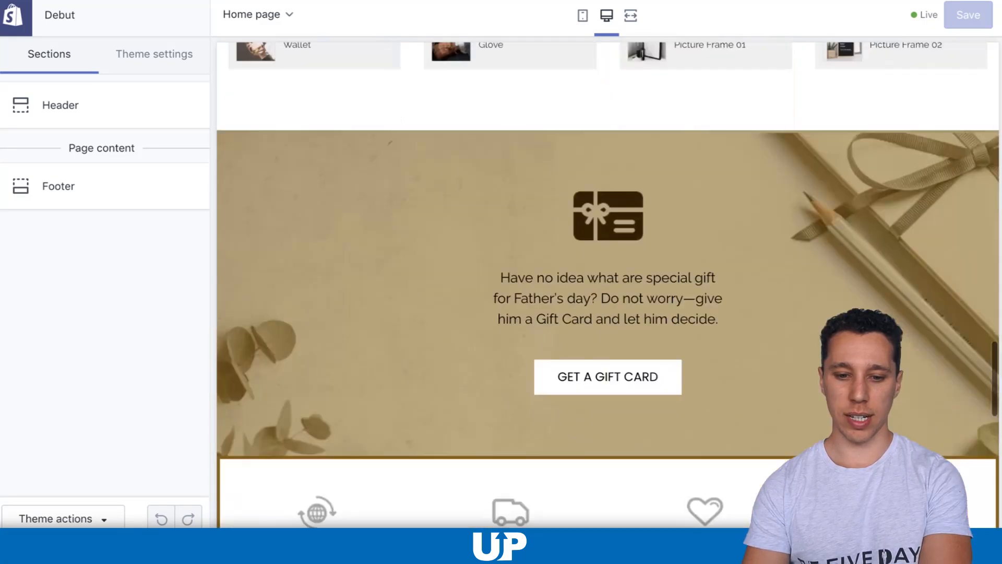
{"action": "scroll", "coordinate": [609, 285], "scroll_direction": "up", "scroll_amount": 20}
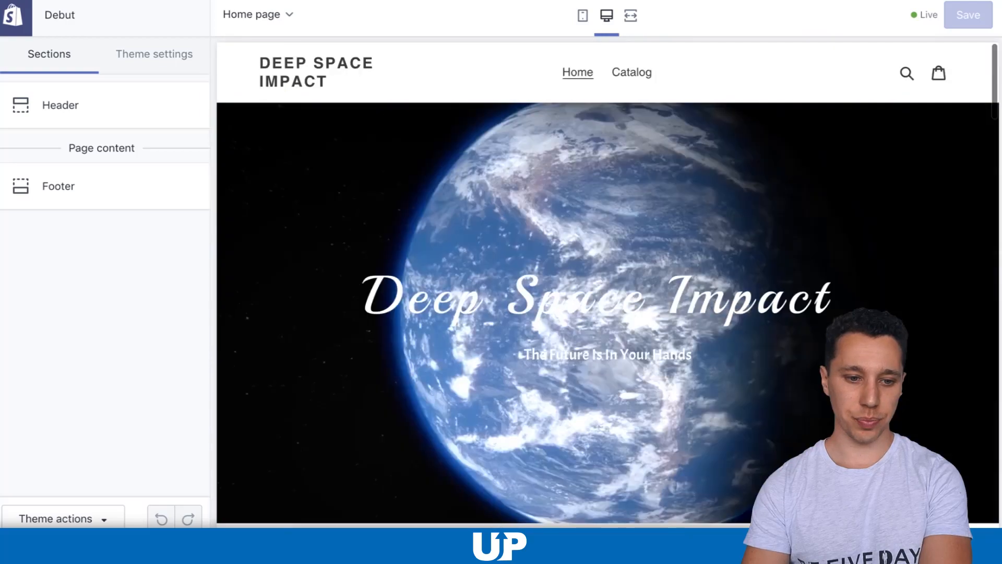
Upload milky-way-1023340_1920.jpg to the image library and select it as the header's logo image
{"action": "left_click", "coordinate": [102, 105]}
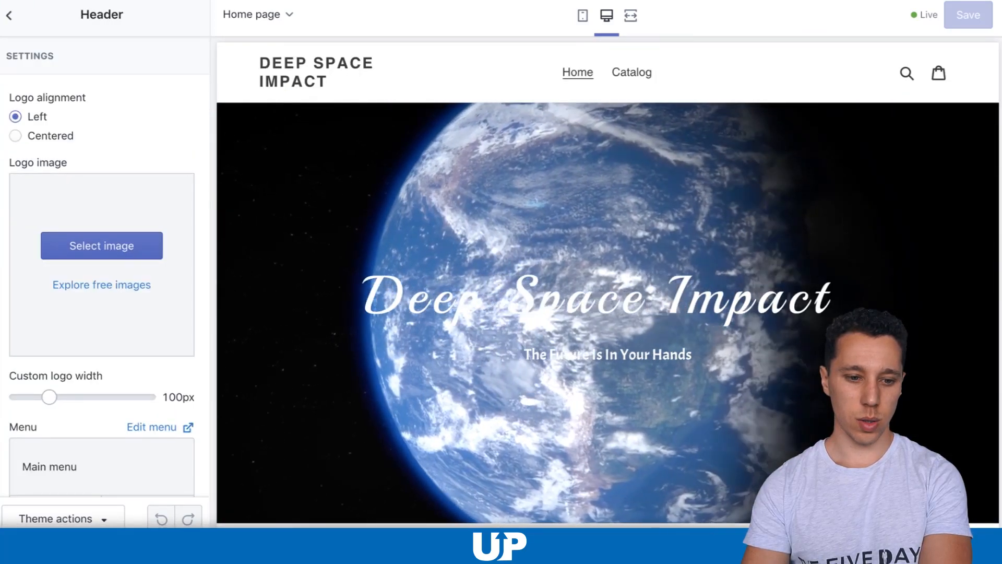
{"action": "left_click", "coordinate": [102, 246]}
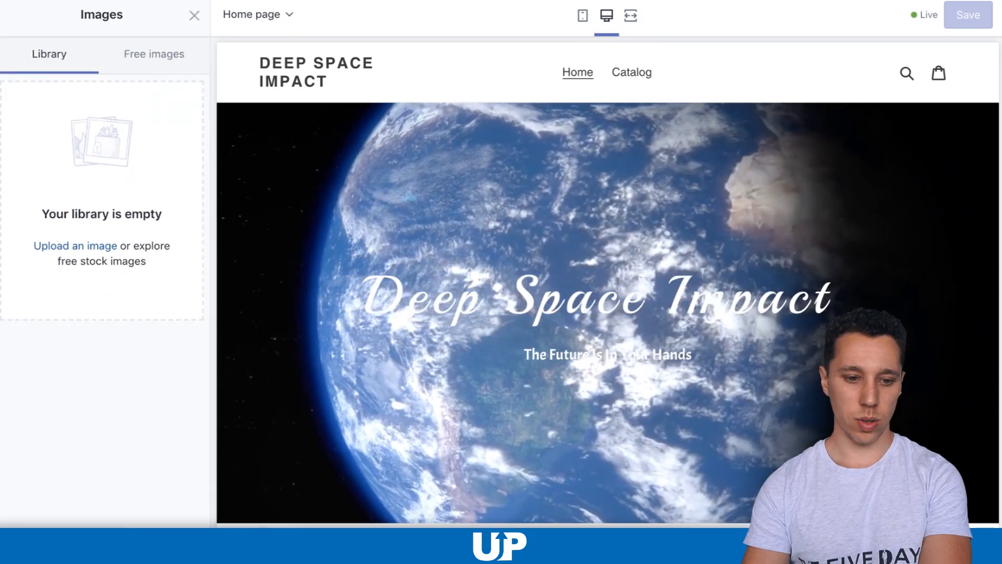
{"action": "left_click", "coordinate": [76, 246]}
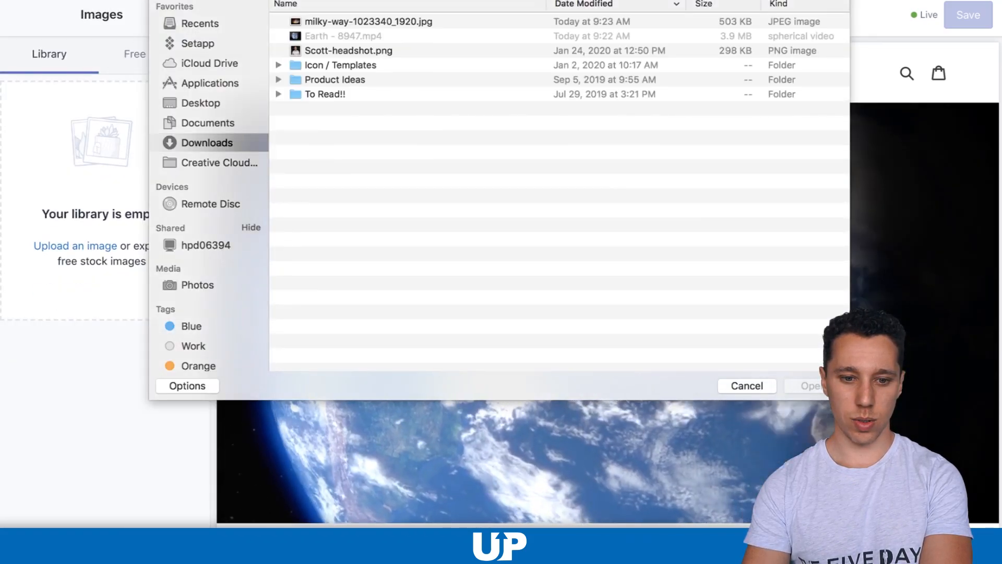
{"action": "left_click", "coordinate": [369, 21]}
{"action": "left_click", "coordinate": [810, 386]}
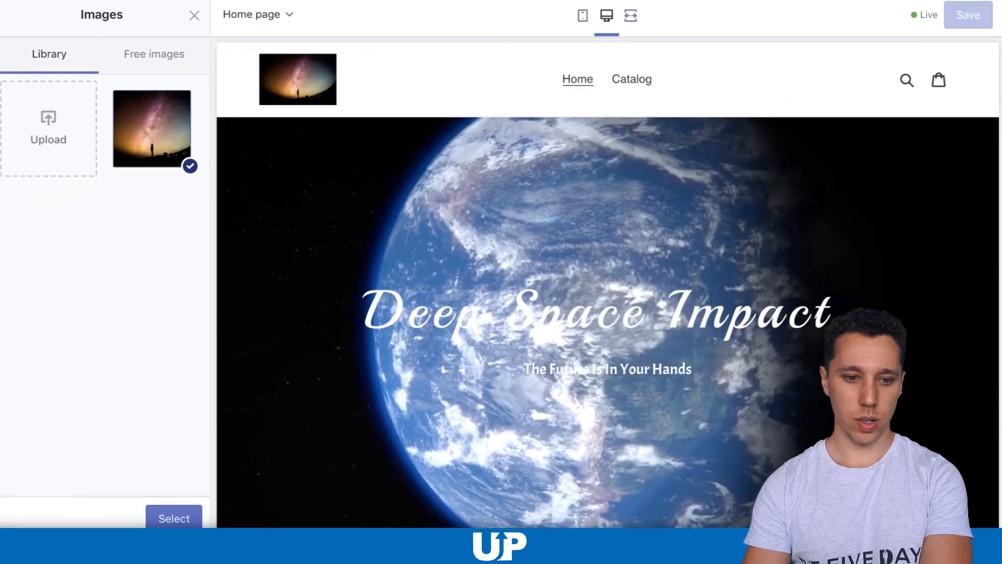
{"action": "left_click", "coordinate": [154, 54]}
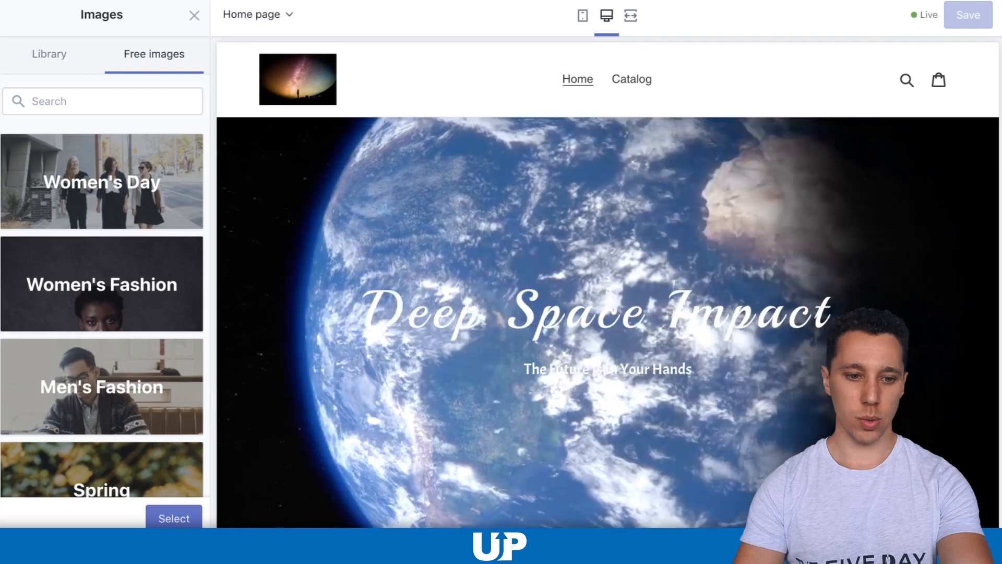
{"action": "left_click", "coordinate": [49, 54]}
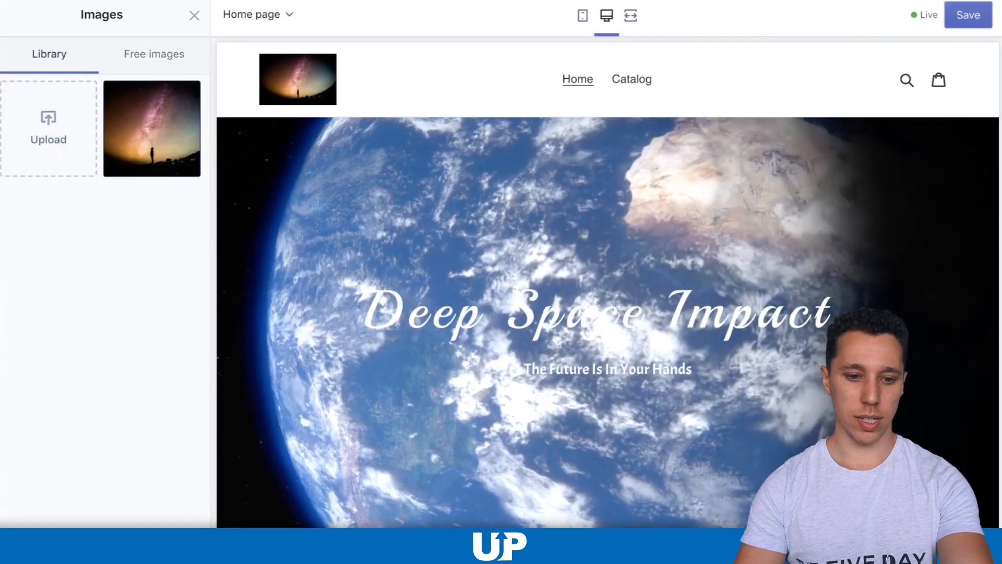
{"action": "left_click", "coordinate": [174, 518]}
Set the header's custom logo width to 115px and look over the menu and announcement bar settings
{"action": "scroll", "coordinate": [104, 261], "scroll_direction": "down", "scroll_amount": 3}
{"action": "scroll", "coordinate": [105, 261], "scroll_direction": "down", "scroll_amount": 1}
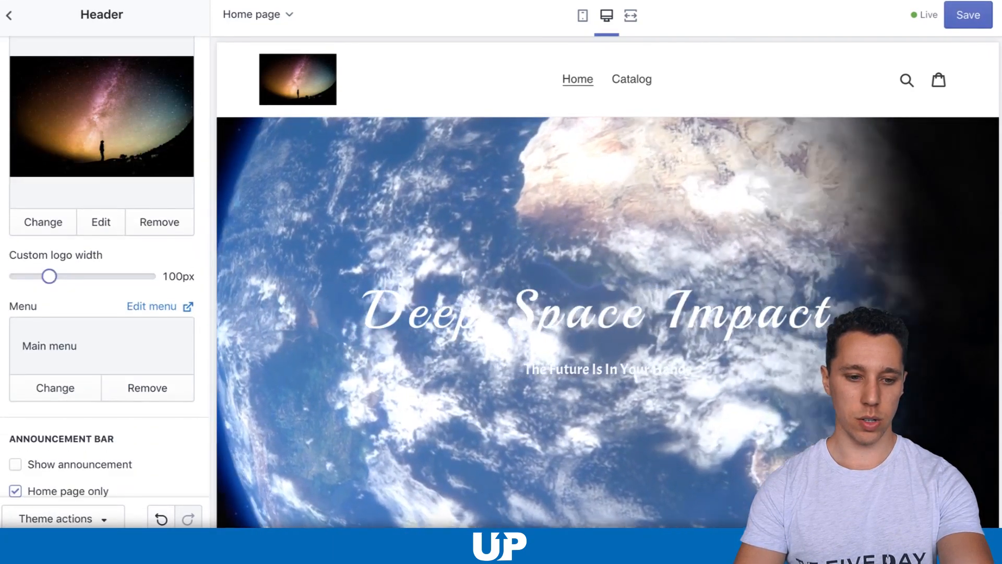
{"action": "mouse_move", "coordinate": [49, 276]}
{"action": "left_mouse_down"}
{"action": "mouse_move", "coordinate": [92, 276]}
{"action": "mouse_move", "coordinate": [59, 276]}
{"action": "left_mouse_up"}
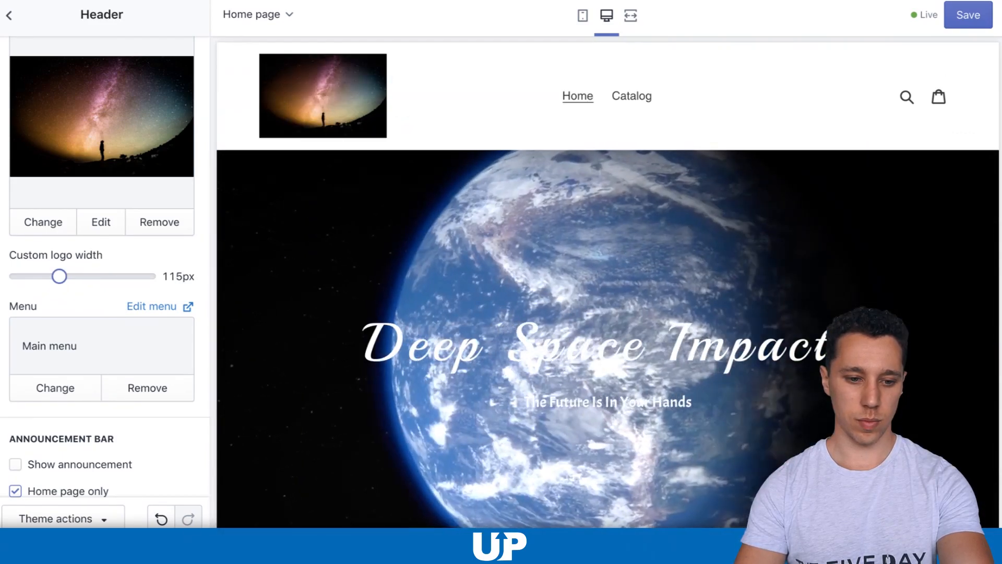
{"action": "scroll", "coordinate": [104, 261], "scroll_direction": "down", "scroll_amount": 3}
{"action": "scroll", "coordinate": [105, 261], "scroll_direction": "down", "scroll_amount": 2}
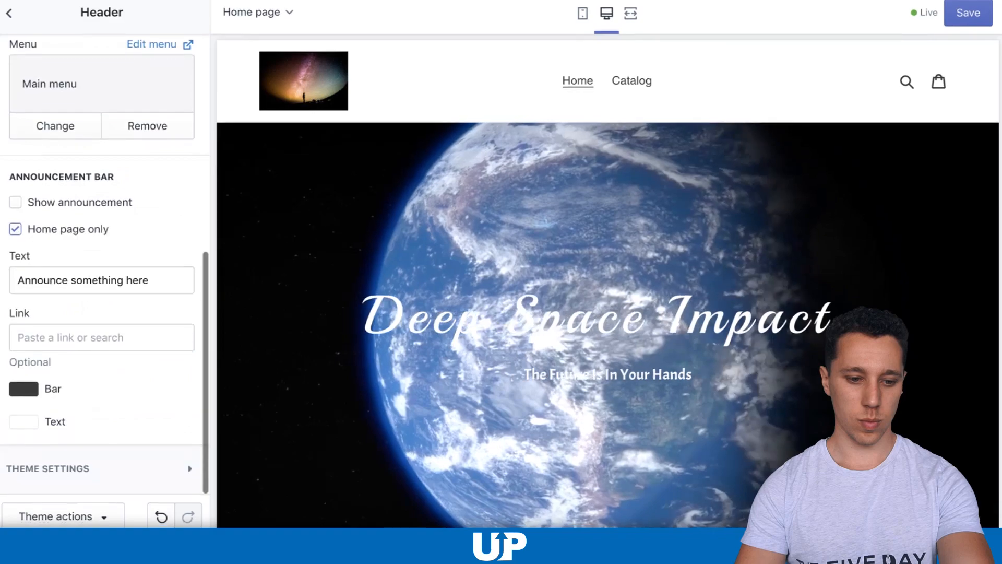
{"action": "scroll", "coordinate": [104, 261], "scroll_direction": "up", "scroll_amount": 7}
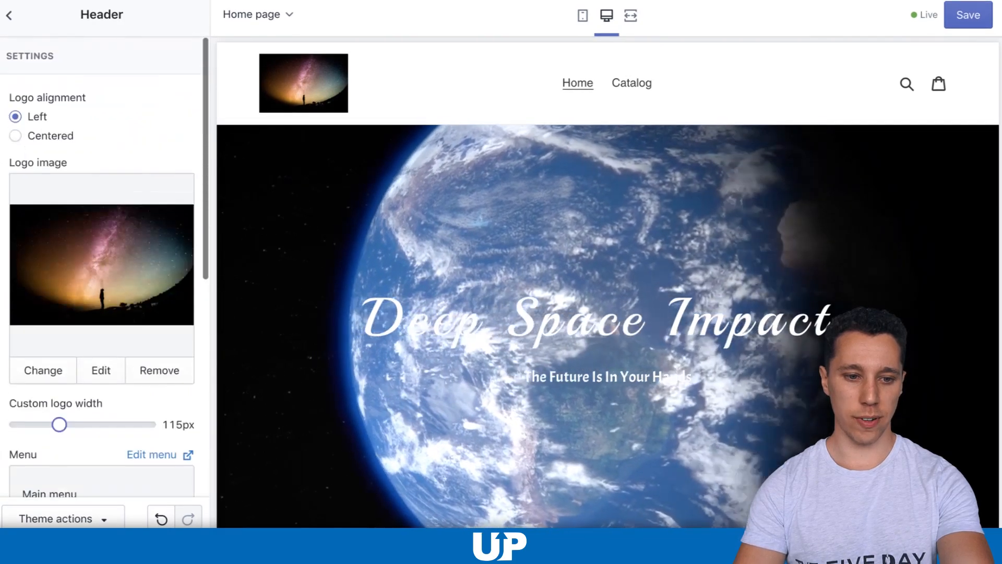
{"action": "left_click", "coordinate": [9, 15]}
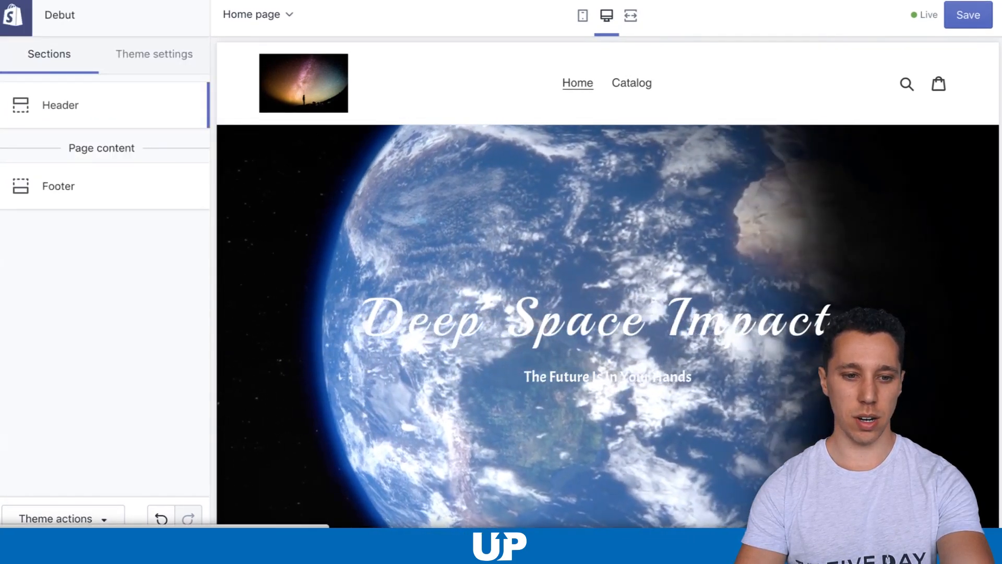
Remove the Quick links and Newsletter content from the footer, and leave the theme editor without saving
{"action": "left_click", "coordinate": [58, 186]}
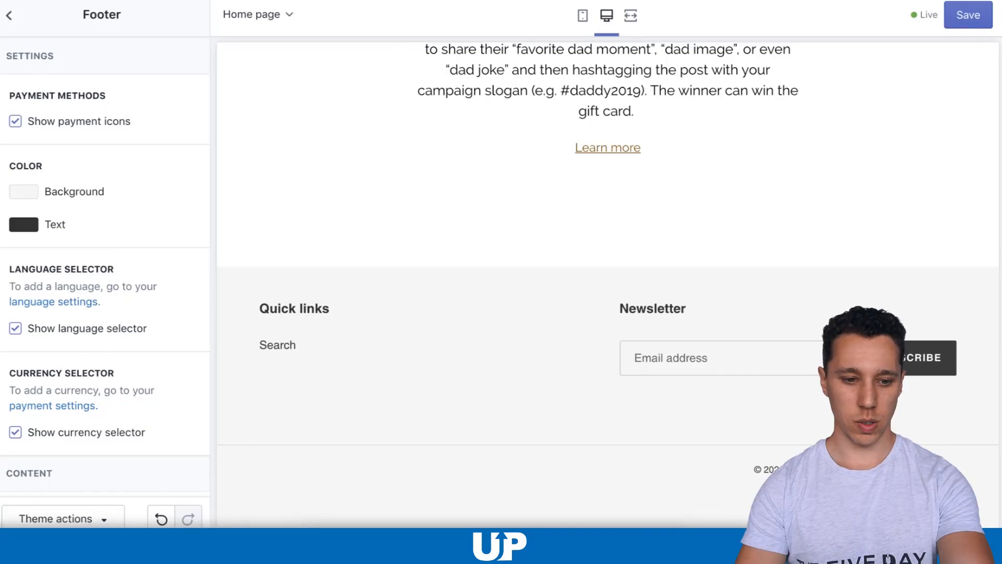
{"action": "scroll", "coordinate": [104, 261], "scroll_direction": "down", "scroll_amount": 4}
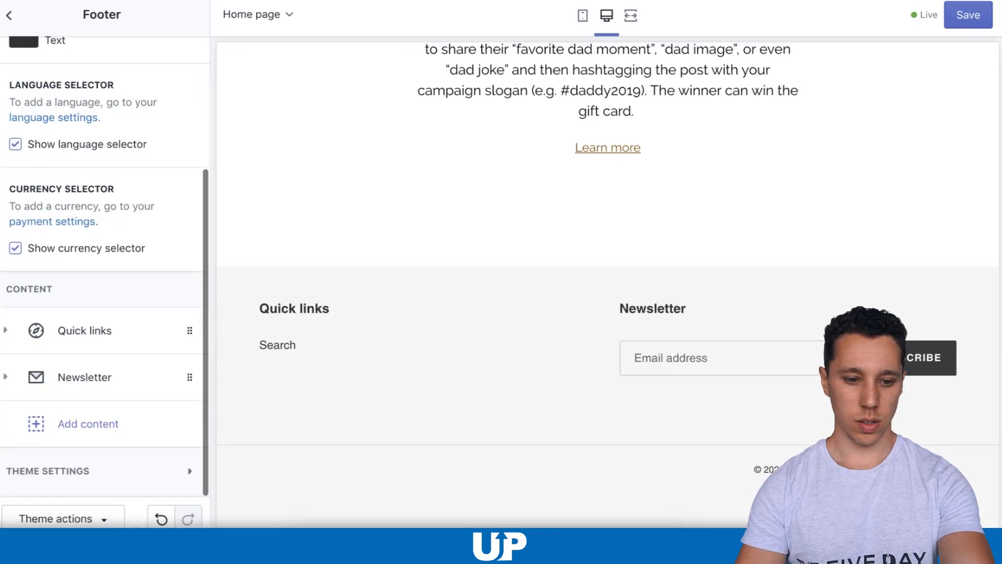
{"action": "left_click", "coordinate": [85, 330]}
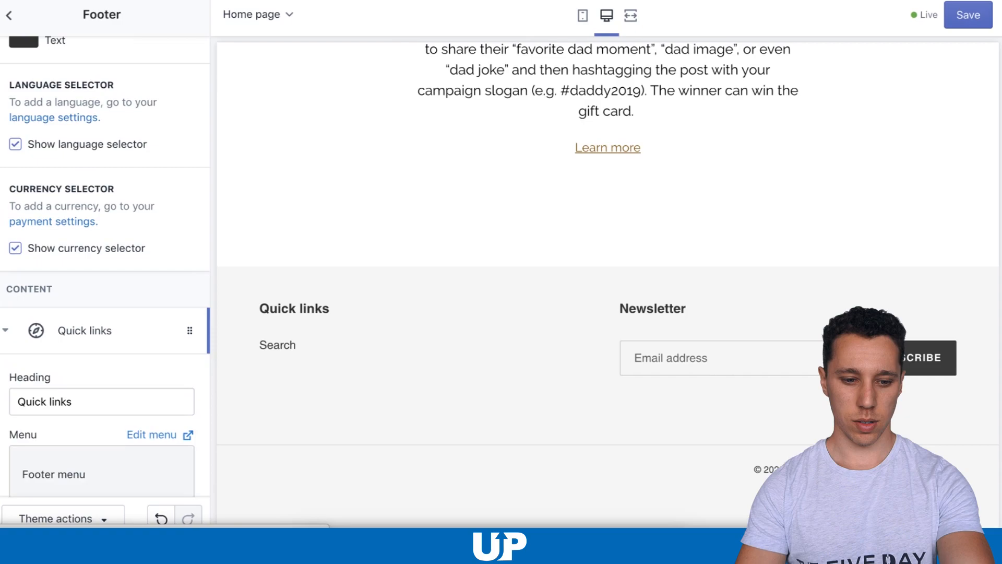
{"action": "scroll", "coordinate": [104, 261], "scroll_direction": "down", "scroll_amount": 1}
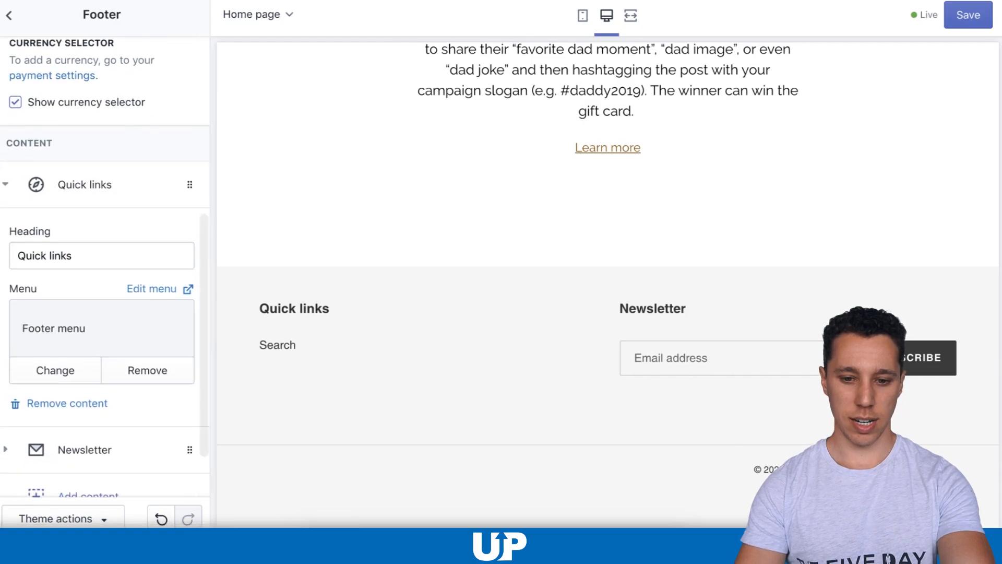
{"action": "scroll", "coordinate": [104, 261], "scroll_direction": "down", "scroll_amount": 2}
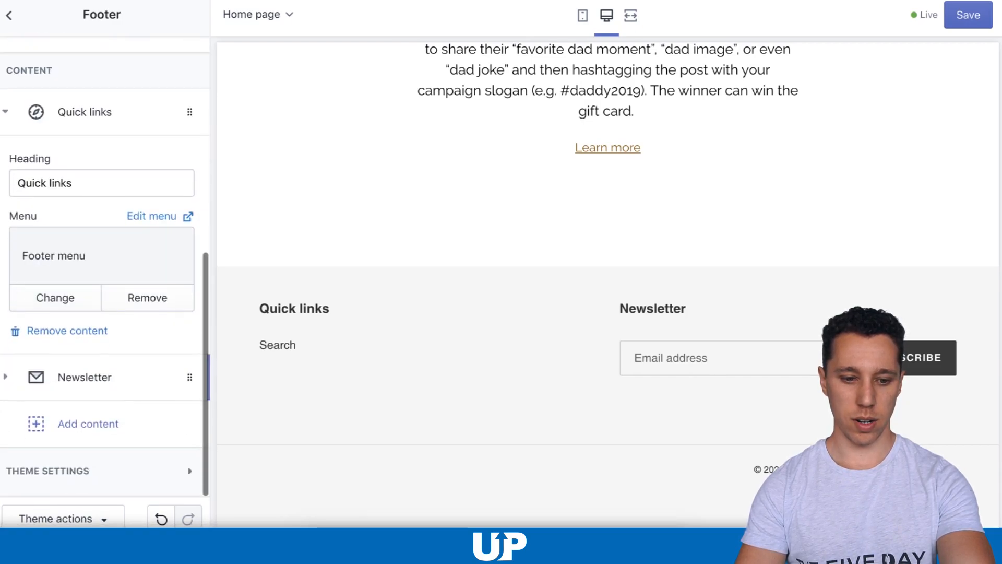
{"action": "left_click", "coordinate": [85, 377]}
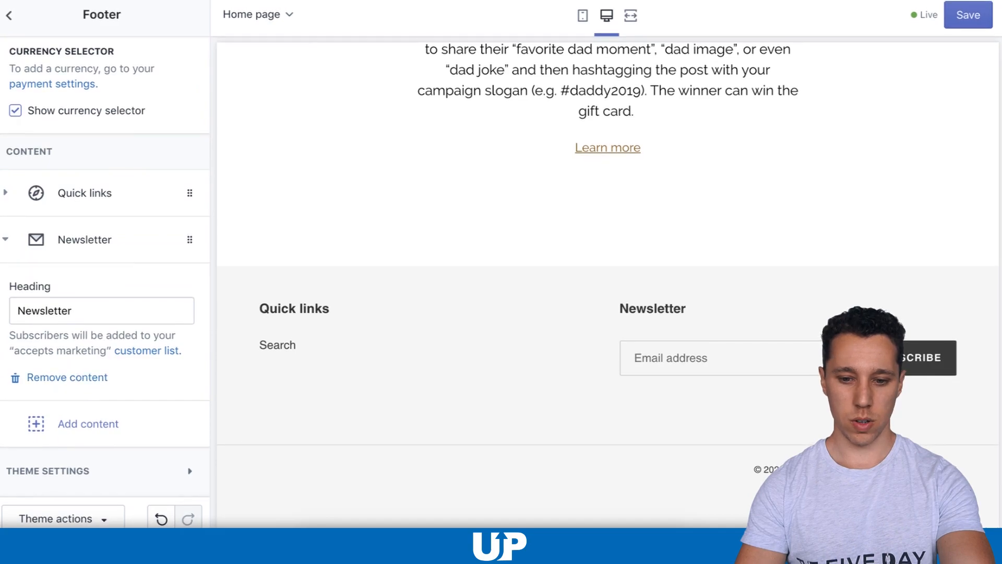
{"action": "left_click", "coordinate": [67, 377]}
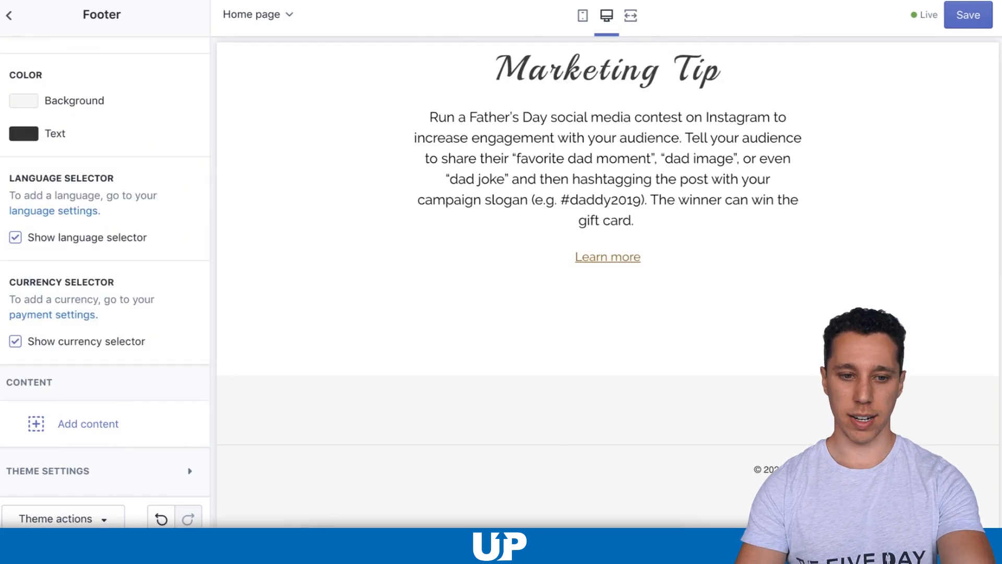
{"action": "left_click", "coordinate": [9, 15]}
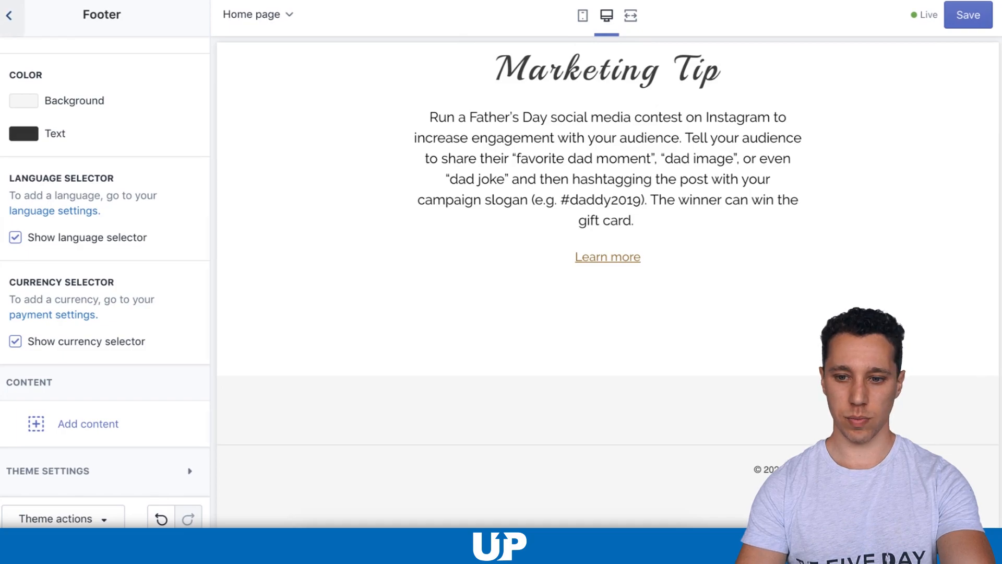
{"action": "left_click", "coordinate": [11, 15]}
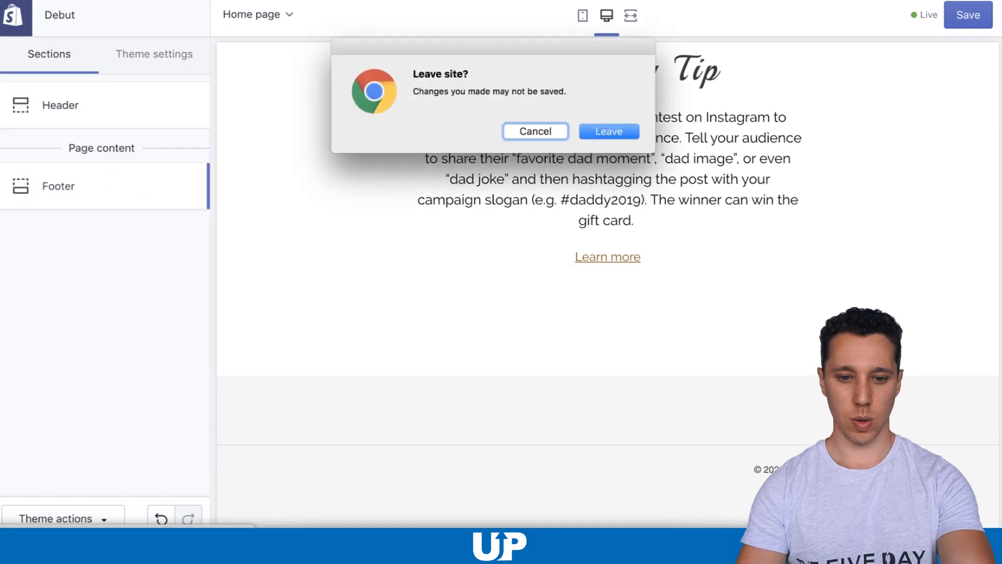
{"action": "key", "text": "Return"}
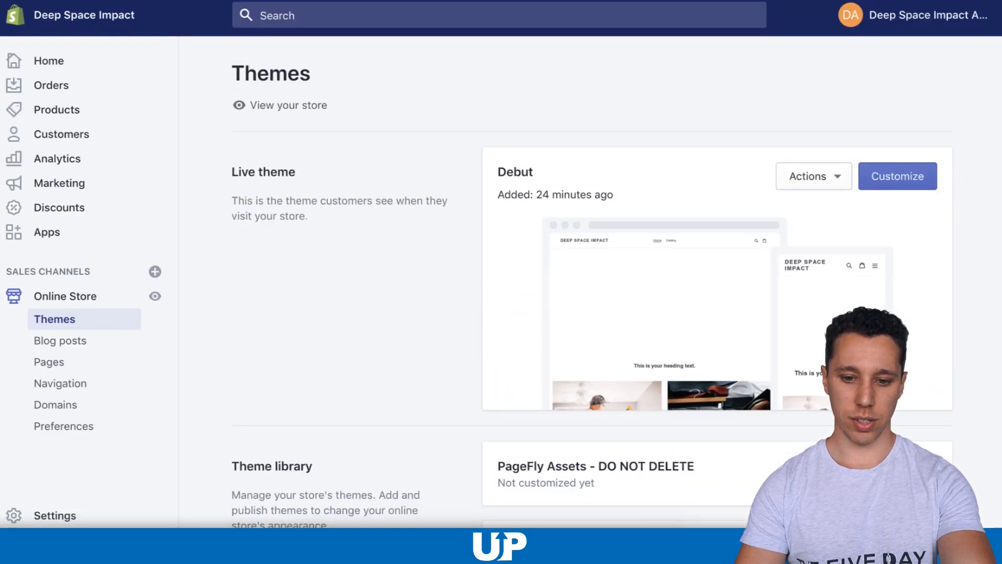
Open the store navigation's Main menu and rename its Catalog item to "About US"
{"action": "left_click", "coordinate": [61, 383]}
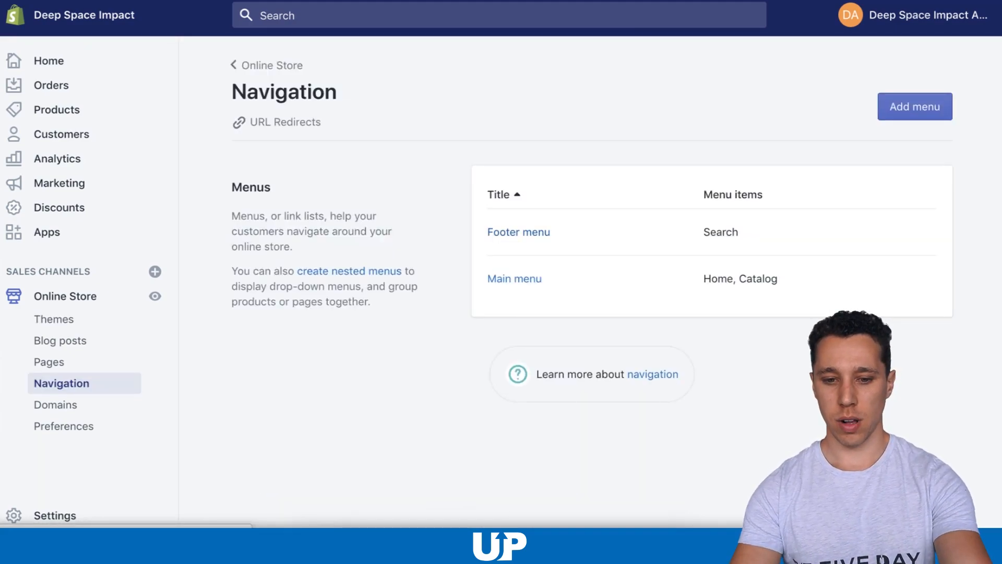
{"action": "left_click", "coordinate": [515, 278]}
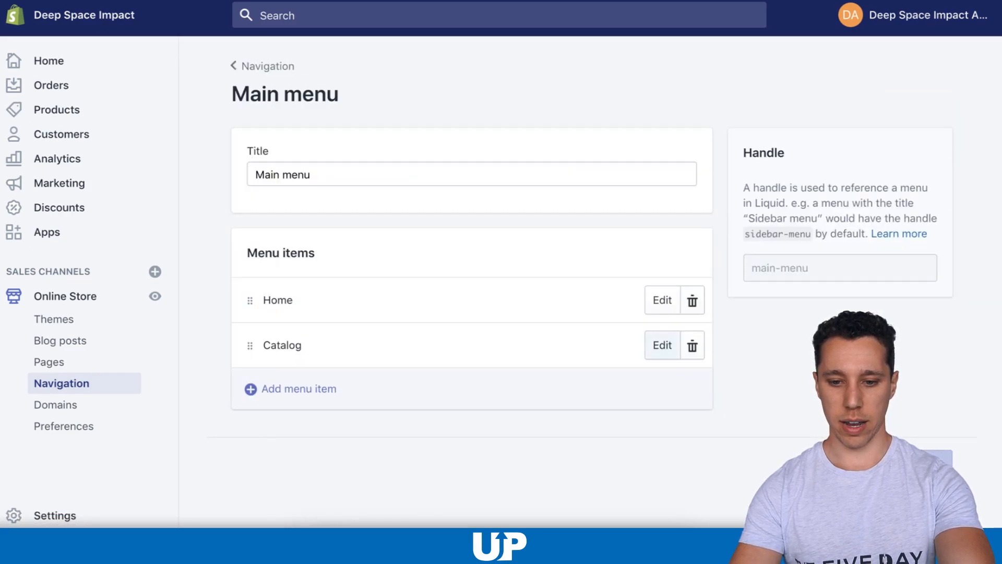
{"action": "left_click", "coordinate": [663, 345]}
{"action": "left_click", "coordinate": [315, 268]}
{"action": "key", "text": "super+a"}
{"action": "type", "text": "a"}
{"action": "key", "text": "BackSpace"}
{"action": "type", "text": "About"}
{"action": "key", "text": "Down"}
{"action": "key", "text": "Return"}
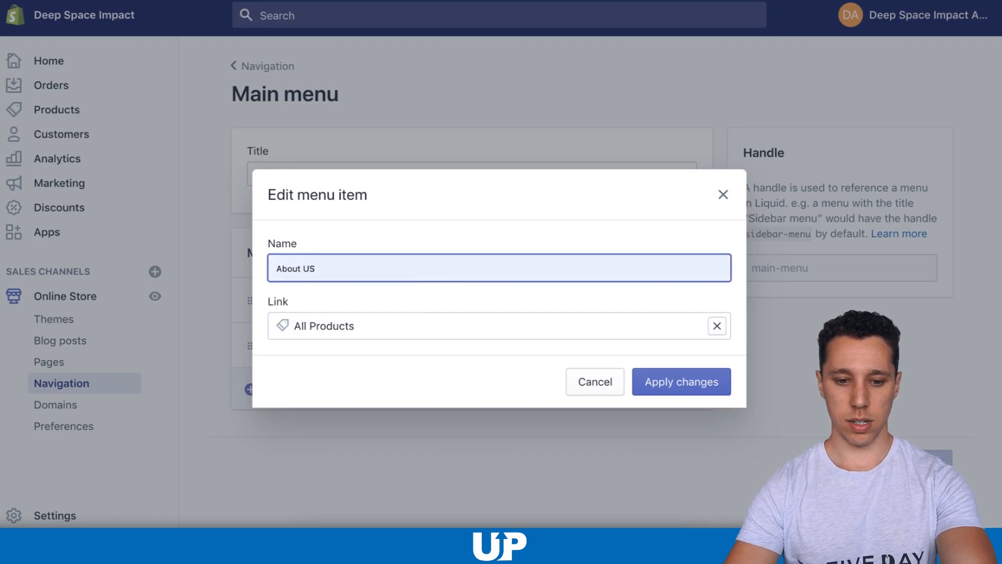
Link the About US menu item to the Space page, apply the changes and save the menu
{"action": "left_click", "coordinate": [718, 326]}
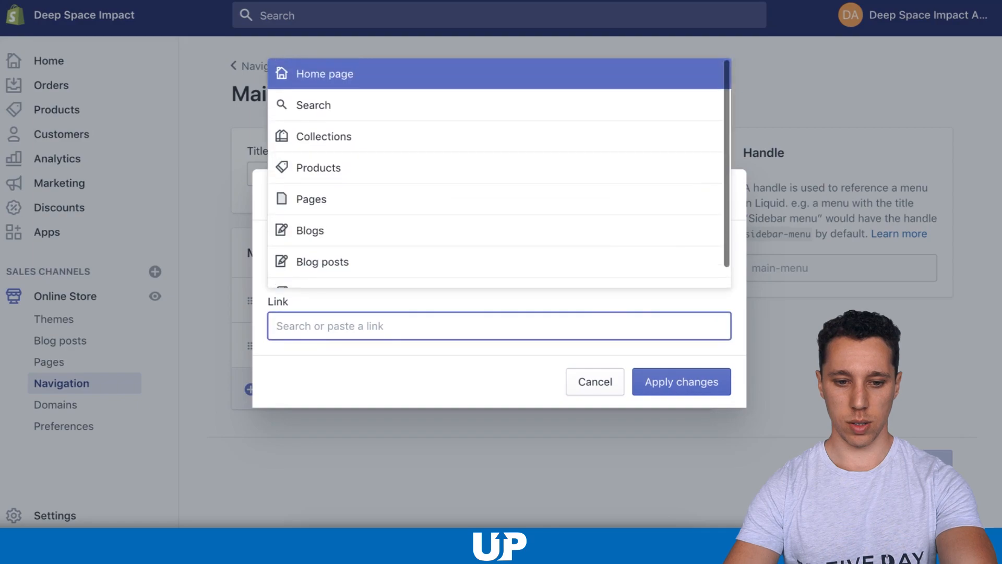
{"action": "left_click", "coordinate": [366, 199]}
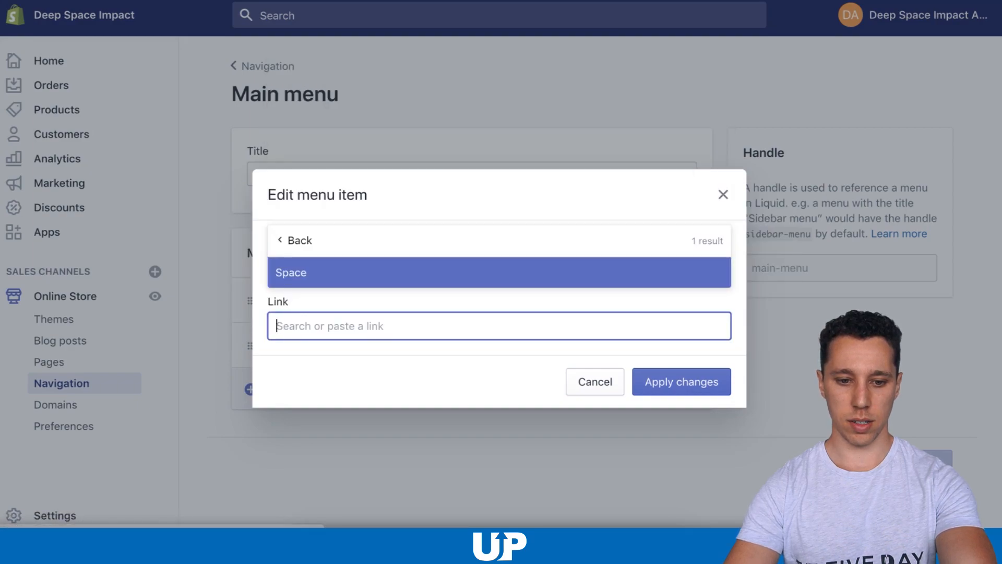
{"action": "key", "text": "Return"}
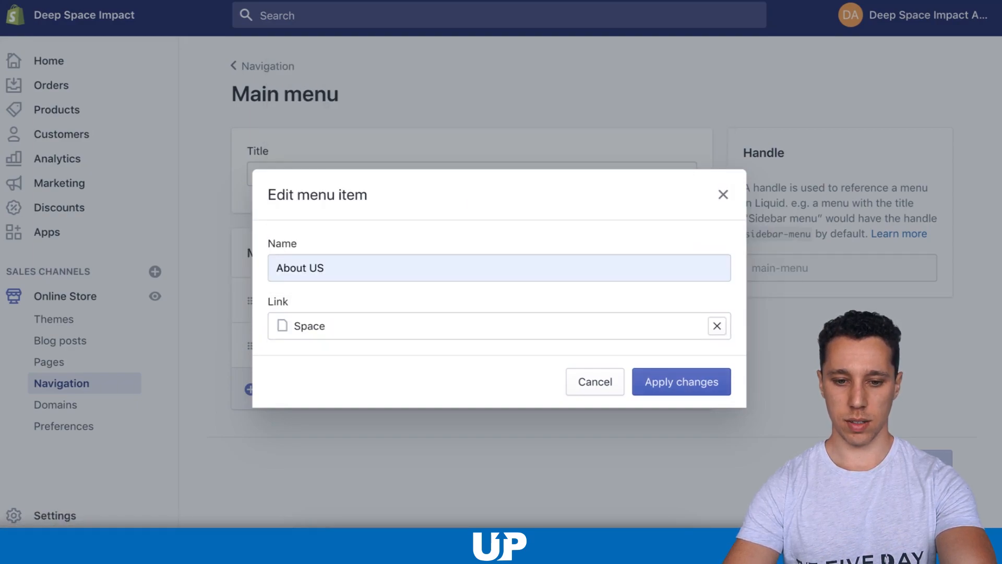
{"action": "left_click", "coordinate": [681, 382]}
{"action": "left_click", "coordinate": [928, 463]}
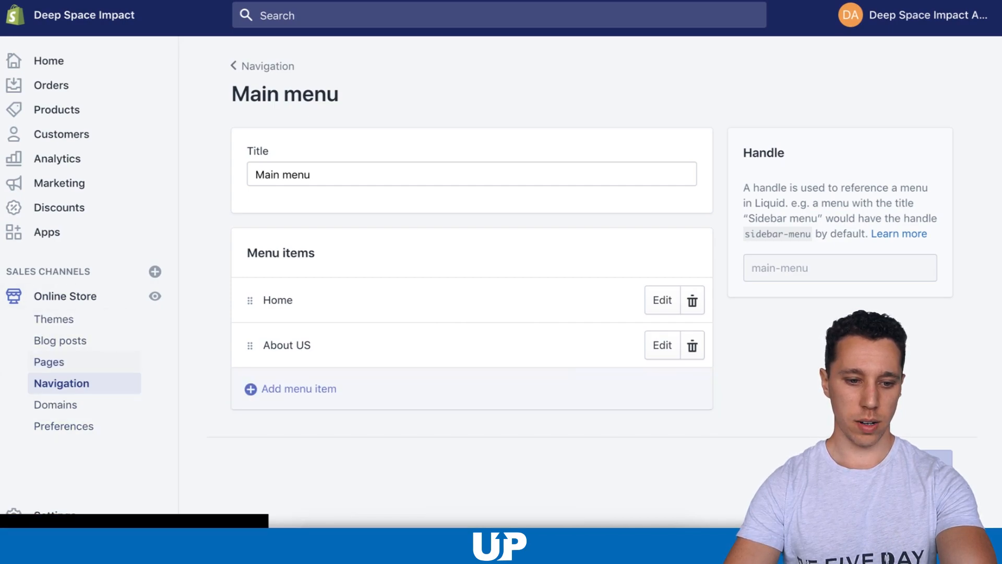
Open the Space page from the online store's pages and change its title to "Space - Deep Space"
{"action": "left_click", "coordinate": [50, 362]}
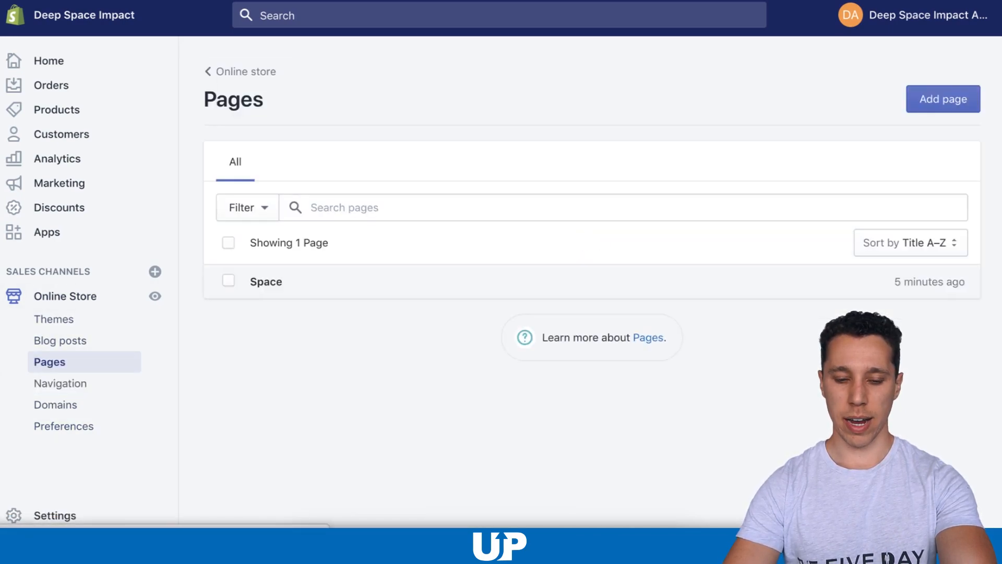
{"action": "left_click", "coordinate": [266, 282]}
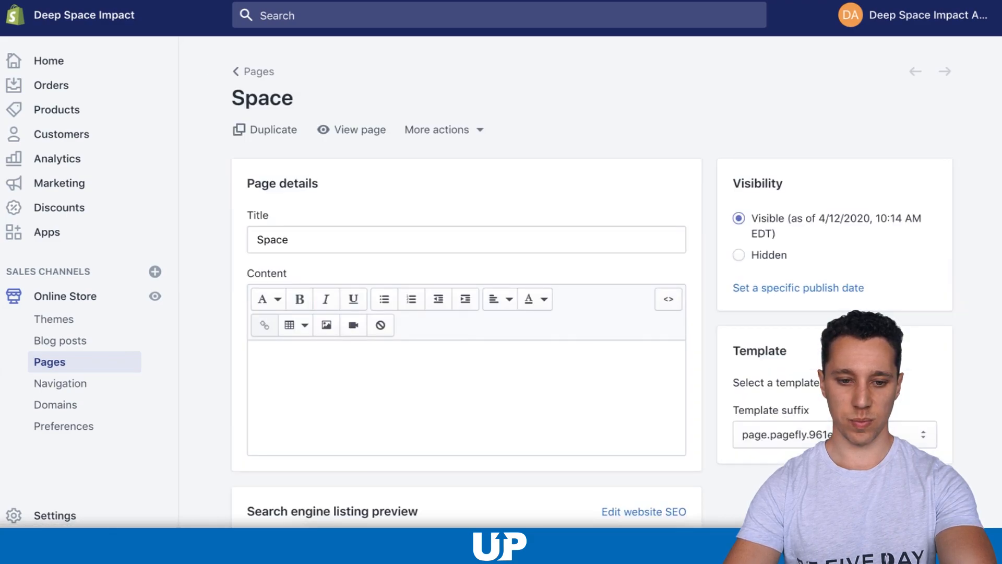
{"action": "left_click", "coordinate": [290, 240]}
{"action": "type", "text": "- Deep Space"}
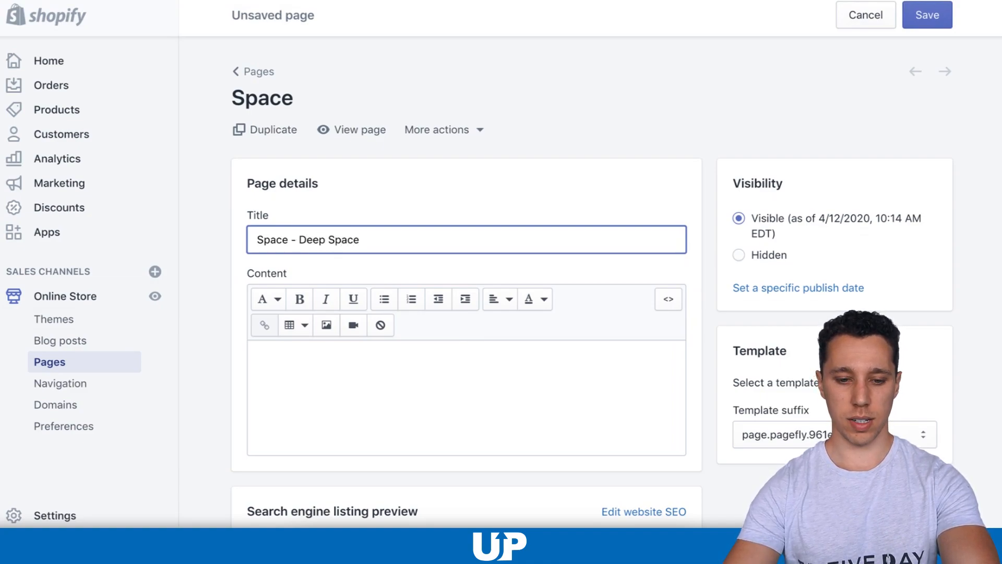
Enter "Page Info" as the page content, check the search engine listing preview and save the page
{"action": "key", "text": "Tab"}
{"action": "type", "text": "Pa"}
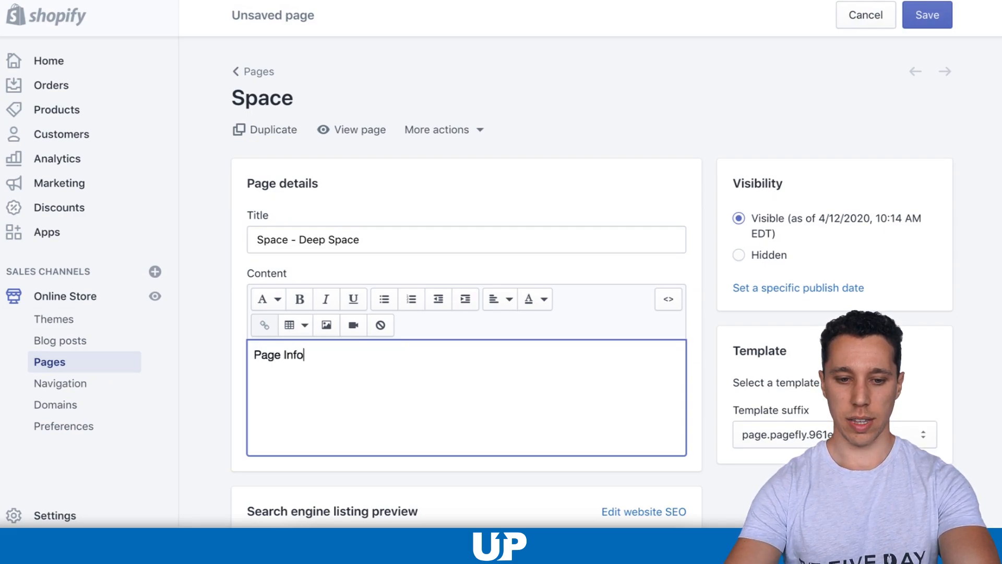
{"action": "scroll", "coordinate": [465, 282], "scroll_direction": "down", "scroll_amount": 3}
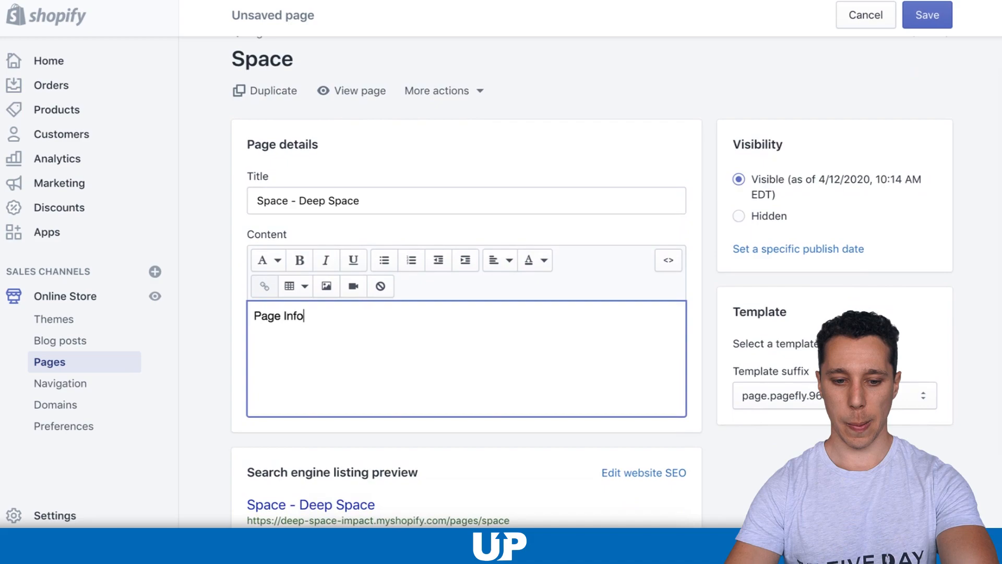
{"action": "scroll", "coordinate": [464, 282], "scroll_direction": "down", "scroll_amount": 1}
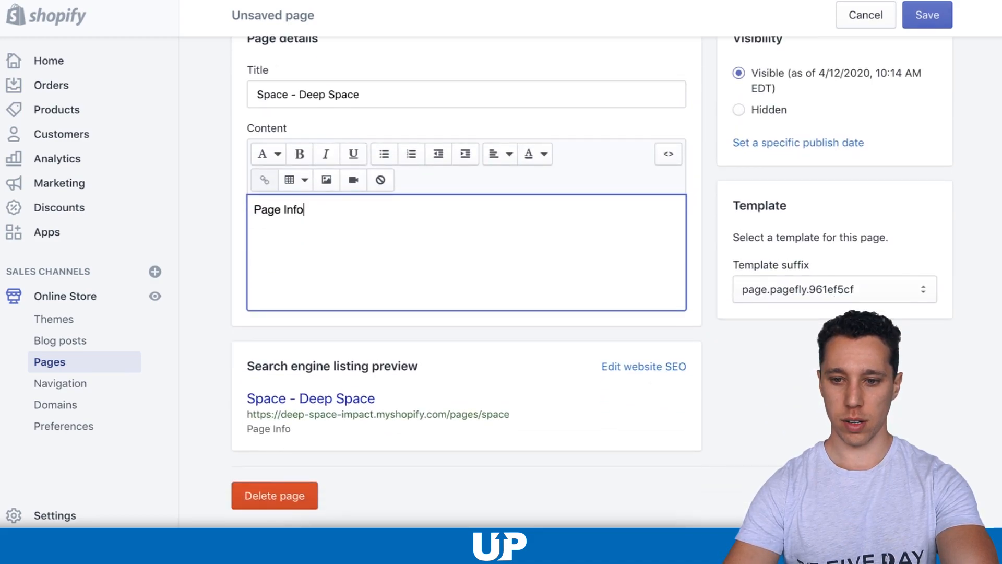
{"action": "key", "text": "ctrl+s"}
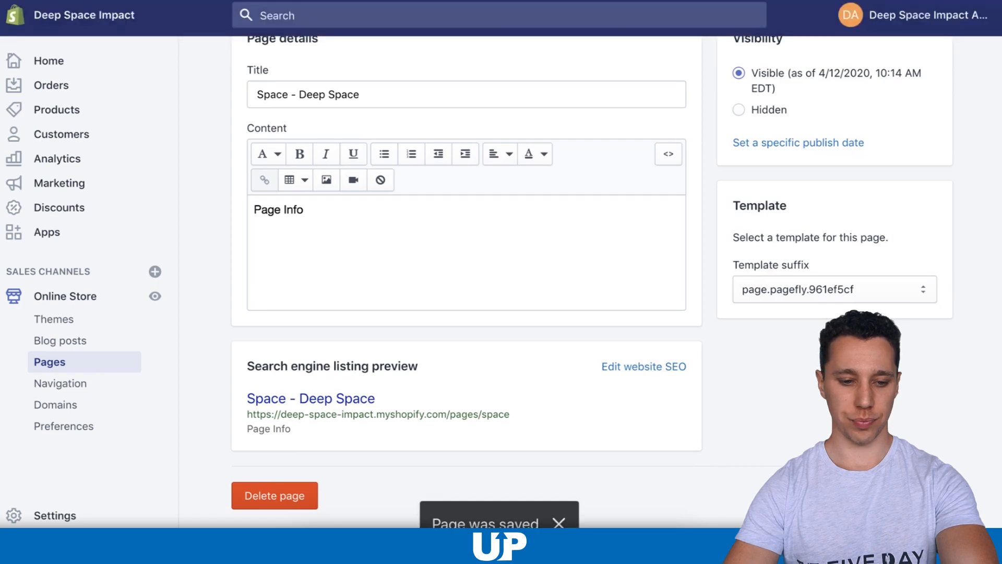
Open the Debut theme in the customizer and review the Home page and the "Space - Deep Space" page down to their footers
{"action": "left_click", "coordinate": [49, 61]}
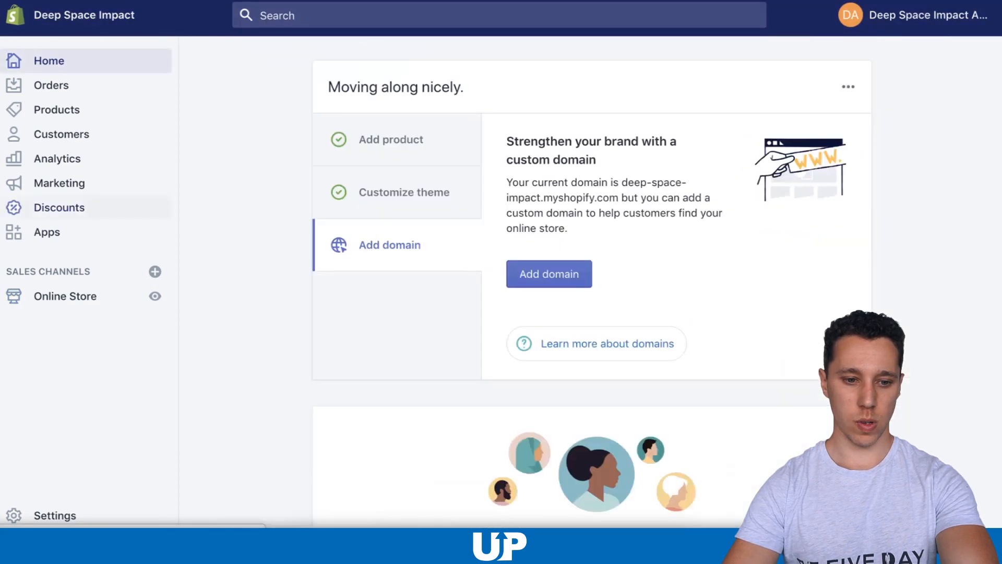
{"action": "left_click", "coordinate": [65, 296]}
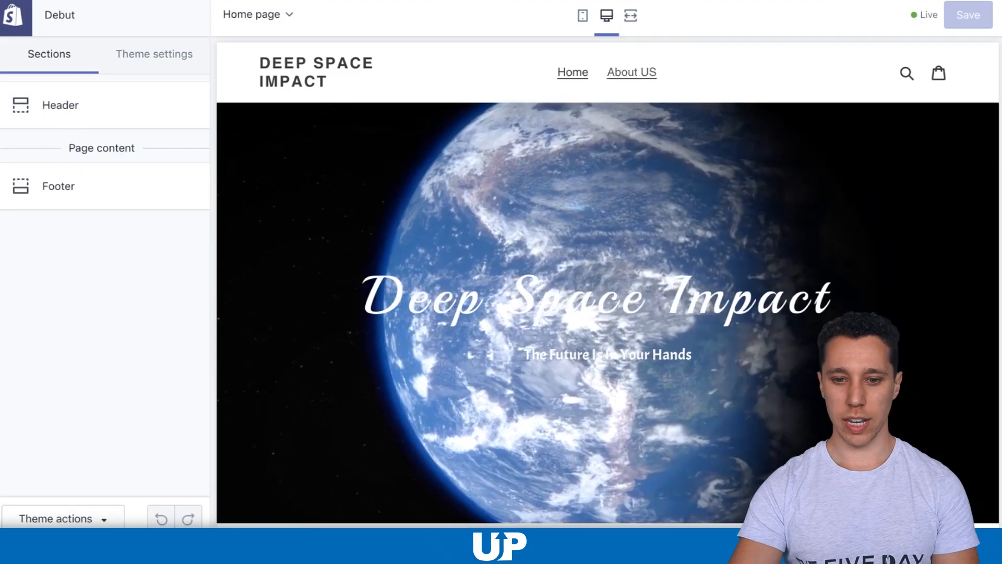
{"action": "scroll", "coordinate": [608, 282], "scroll_direction": "down", "scroll_amount": 20}
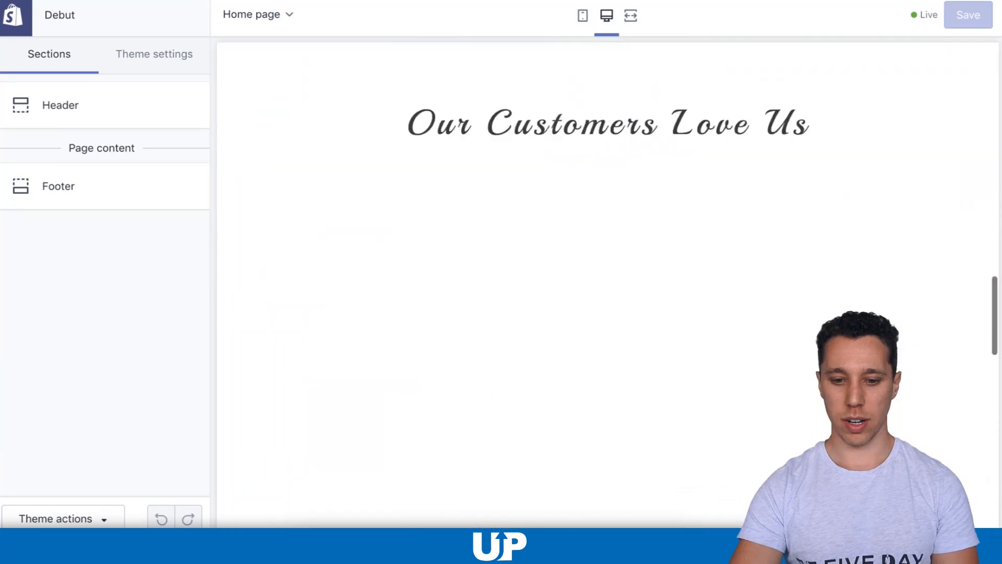
{"action": "scroll", "coordinate": [608, 281], "scroll_direction": "down", "scroll_amount": 10}
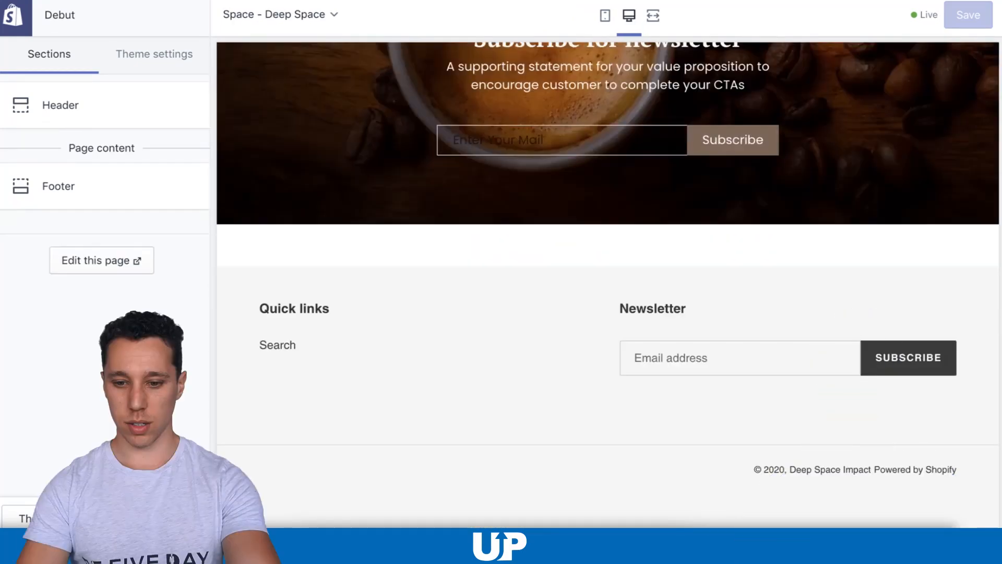
{"action": "scroll", "coordinate": [608, 282], "scroll_direction": "up", "scroll_amount": 20}
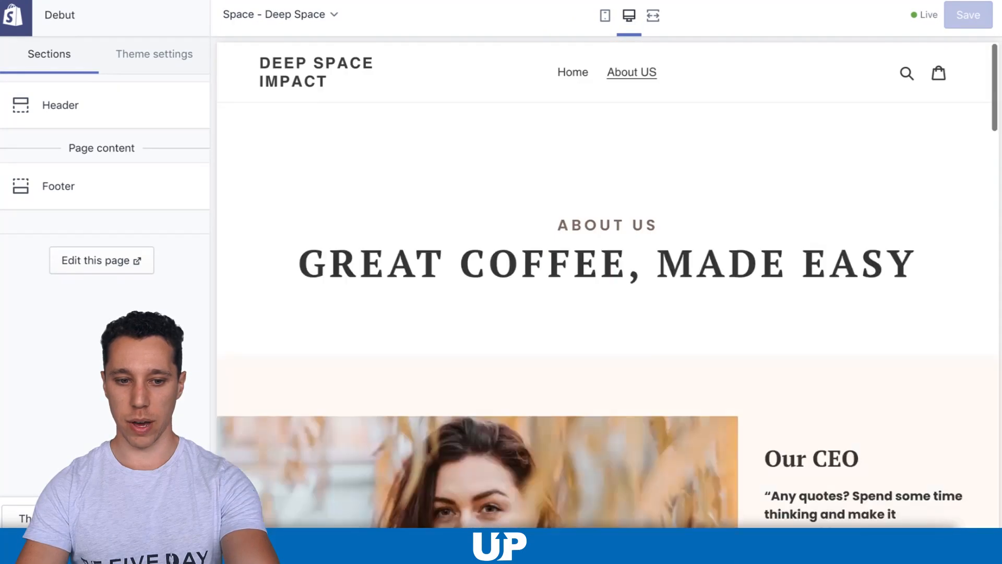
{"action": "scroll", "coordinate": [608, 282], "scroll_direction": "down", "scroll_amount": 20}
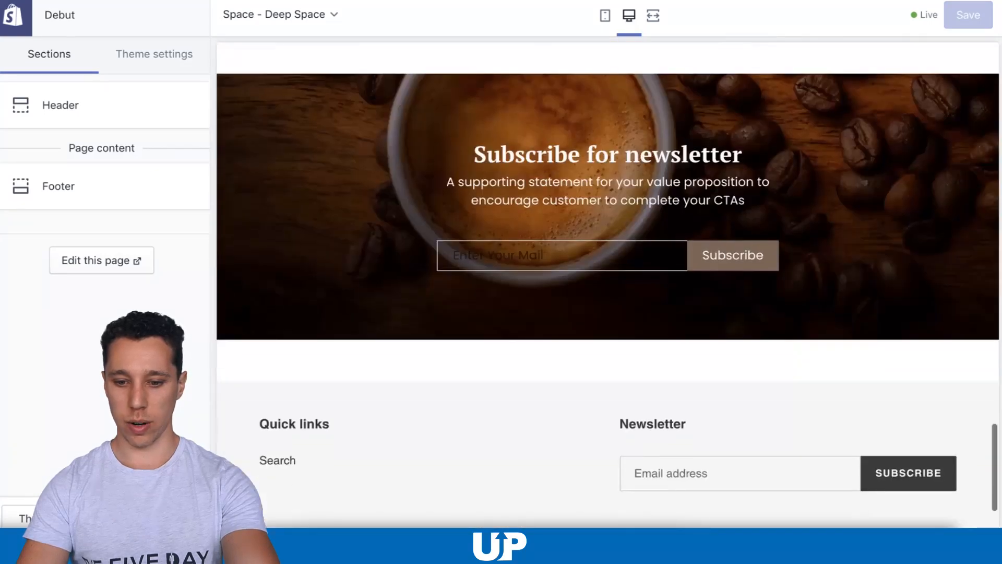
{"action": "scroll", "coordinate": [609, 282], "scroll_direction": "down", "scroll_amount": 2}
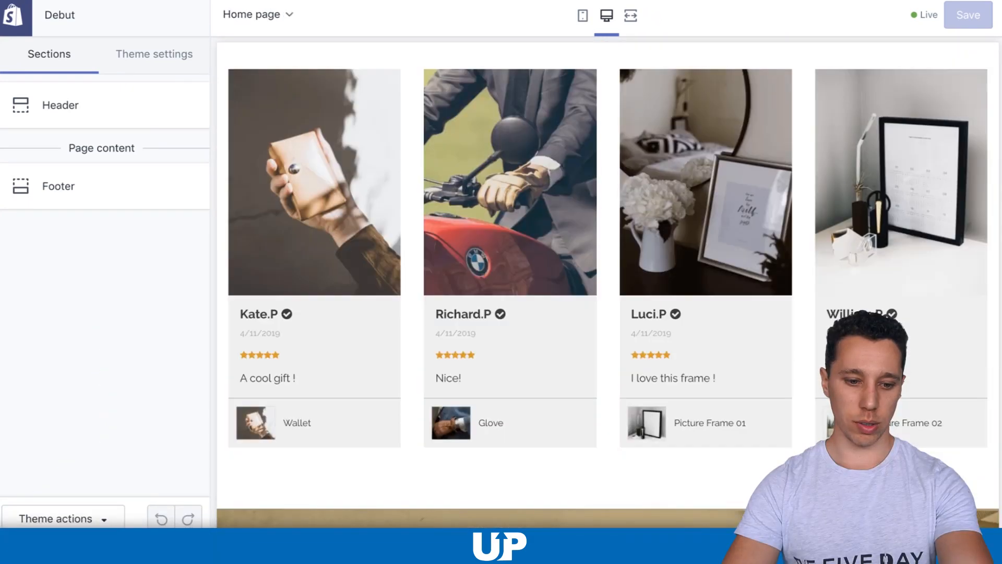
Open the Debut theme's language editor and search the translations for "Powered by Shopify"
{"action": "left_click", "coordinate": [63, 519]}
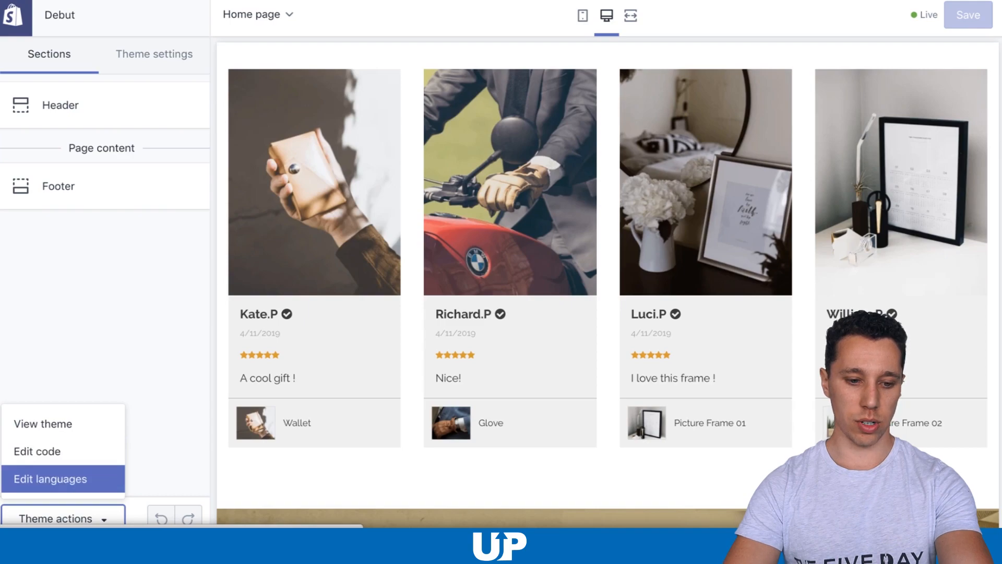
{"action": "left_click", "coordinate": [50, 479]}
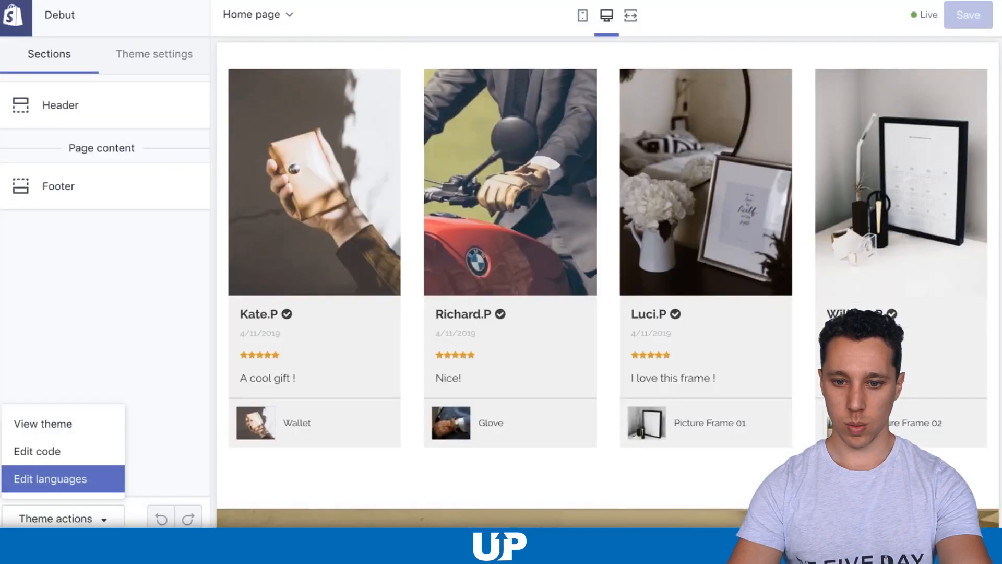
{"action": "scroll", "coordinate": [608, 285], "scroll_direction": "down", "scroll_amount": 15}
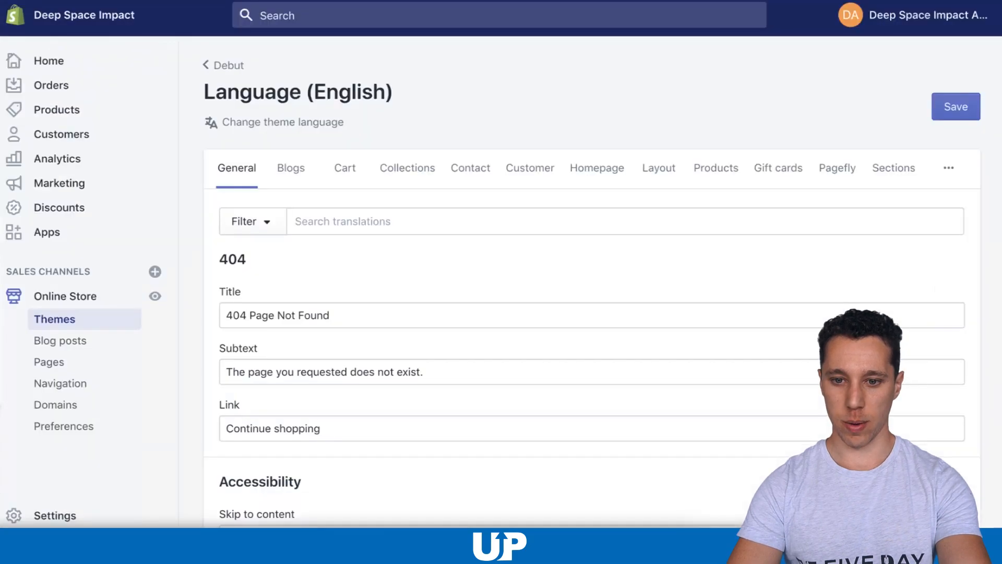
{"action": "left_click", "coordinate": [625, 221]}
{"action": "type", "text": "Powered by Shopify"}
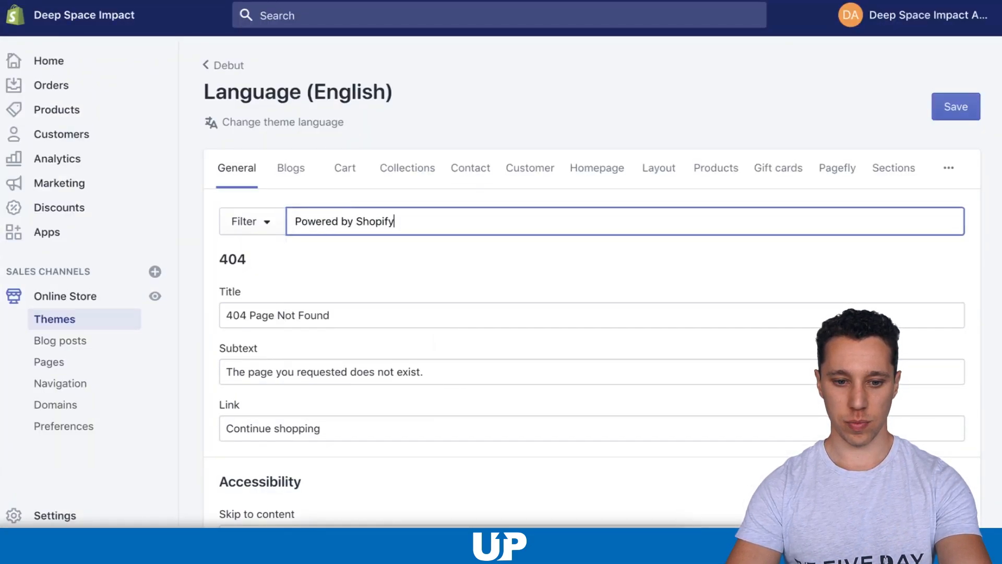
Set the "Powered by shopify" text under Checkout & system / Links to "The Five Day Startup" and save the translations
{"action": "left_click", "coordinate": [276, 358]}
{"action": "type", "text": "The Five Day Startup"}
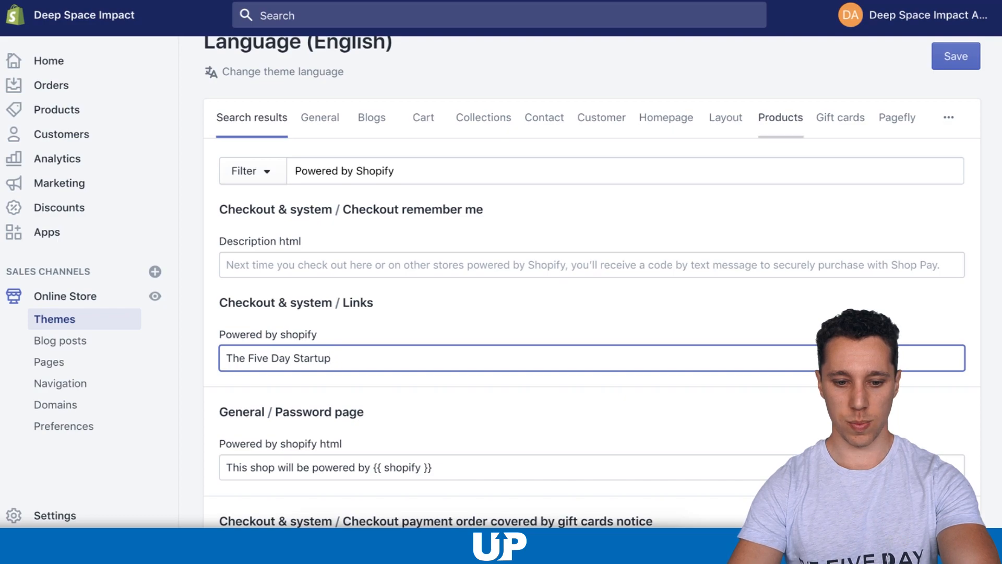
{"action": "key", "text": "super+s"}
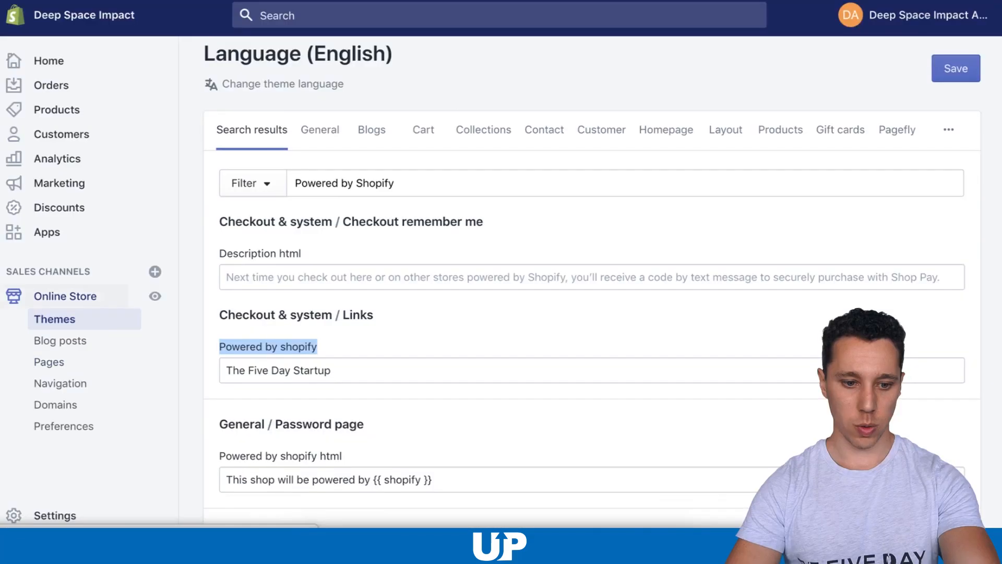
Open the Debut theme's code from Themes and find "{{ powered_by_link }}" in the footer.liquid section
{"action": "right_click", "coordinate": [88, 294]}
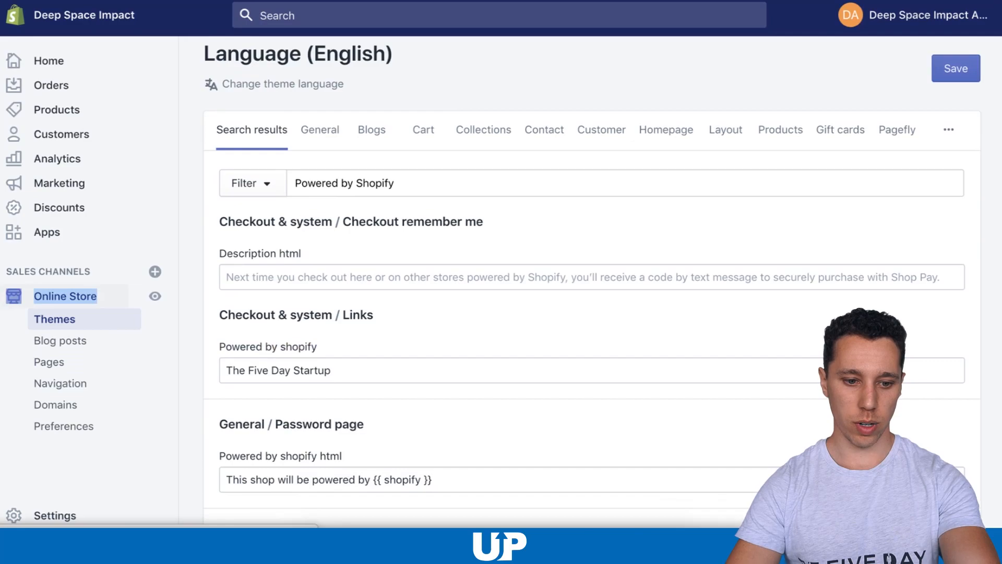
{"action": "key", "text": "Escape"}
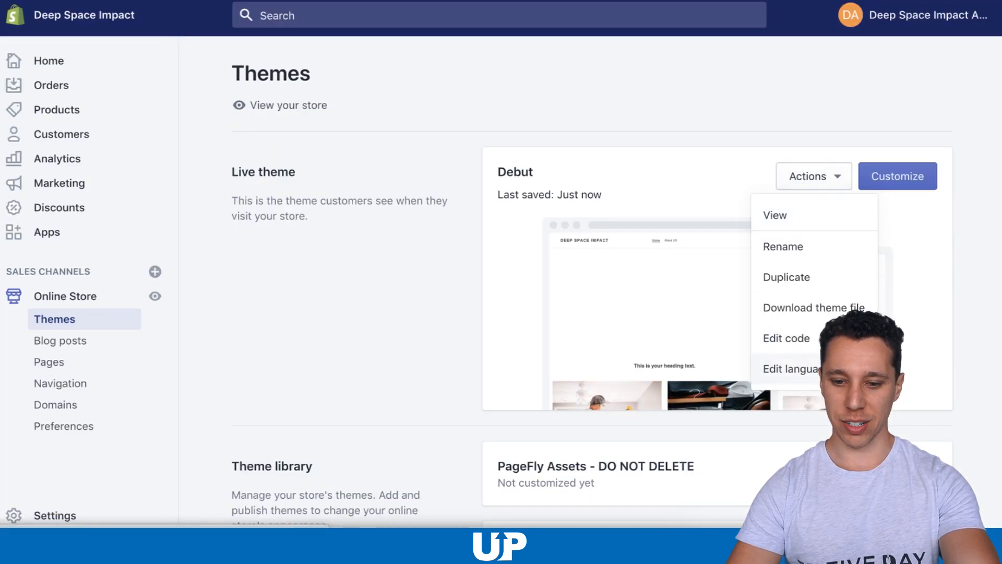
{"action": "left_click", "coordinate": [786, 338]}
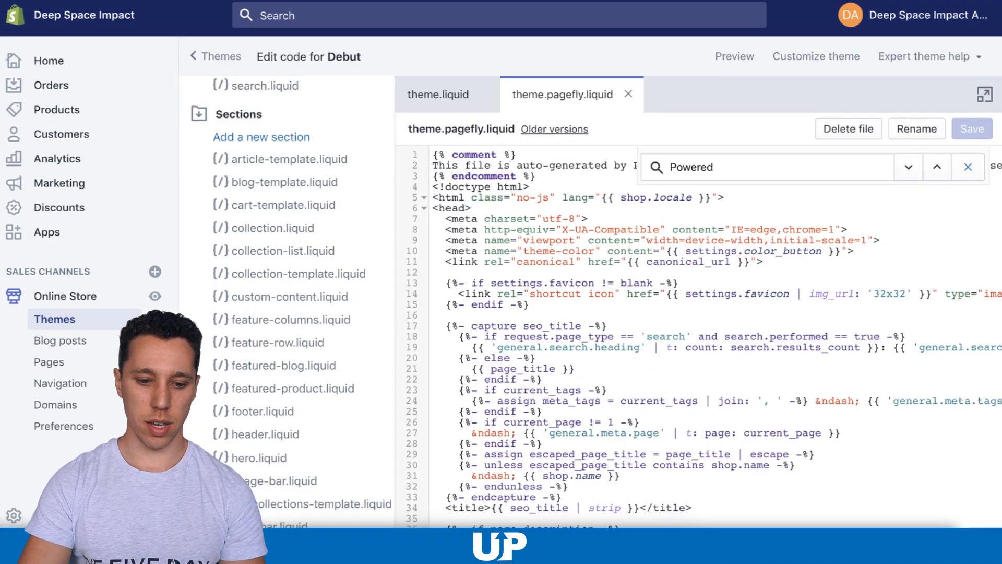
{"action": "left_click", "coordinate": [263, 411]}
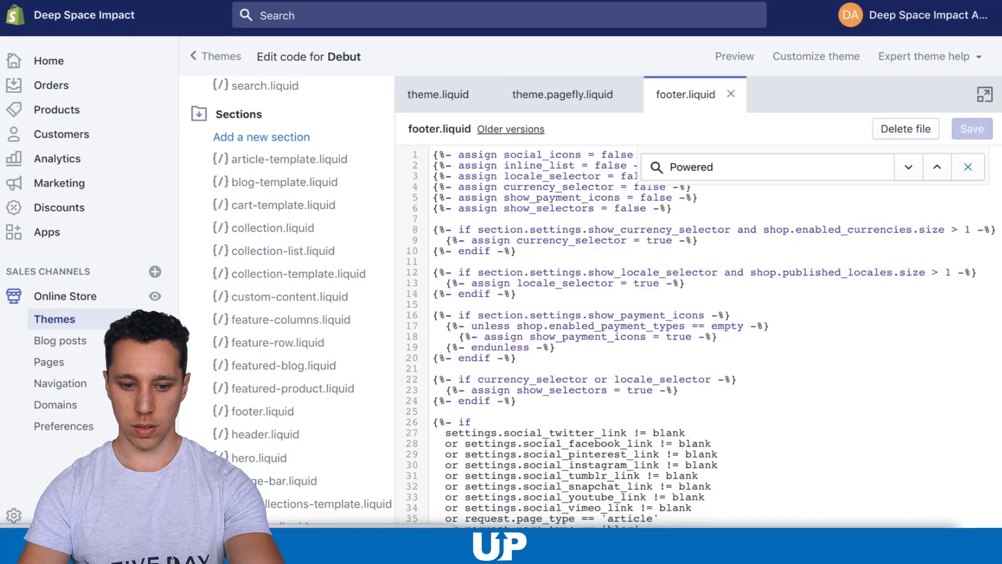
{"action": "type", "text": "{{ powered_by_link }}"}
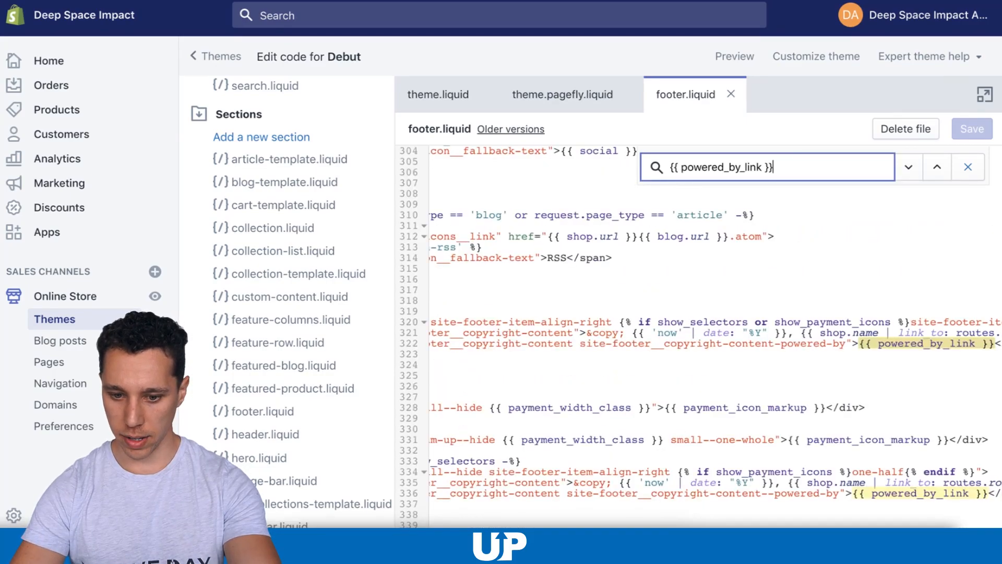
{"action": "scroll", "coordinate": [699, 336], "scroll_direction": "right", "scroll_amount": 3}
{"action": "scroll", "coordinate": [698, 336], "scroll_direction": "down", "scroll_amount": 2}
{"action": "scroll", "coordinate": [698, 336], "scroll_direction": "down", "scroll_amount": 3}
{"action": "scroll", "coordinate": [698, 336], "scroll_direction": "left", "scroll_amount": 1}
{"action": "scroll", "coordinate": [698, 336], "scroll_direction": "up", "scroll_amount": 1}
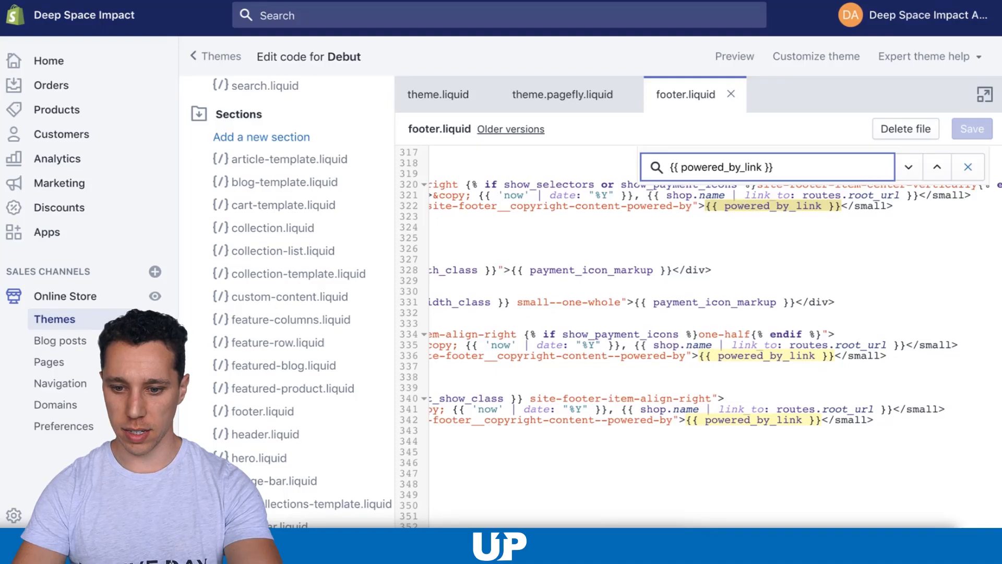
Delete every {{ powered_by_link }} tag from footer.liquid, save the file and check the live home page down to its footer
{"action": "key", "text": "Return"}
{"action": "left_click_drag", "start_coordinate": [841, 206], "coordinate": [724, 205]}
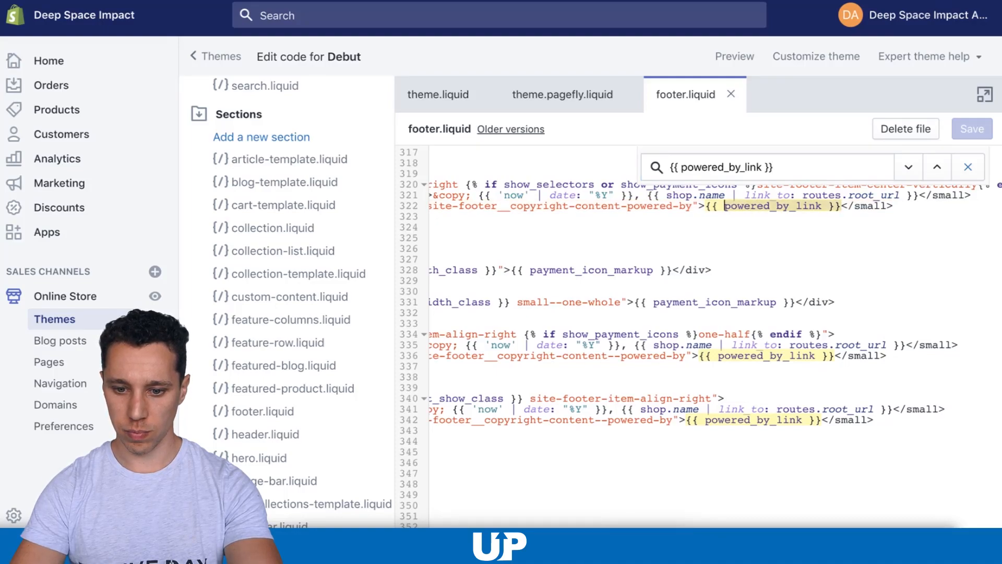
{"action": "key", "text": "BackSpace"}
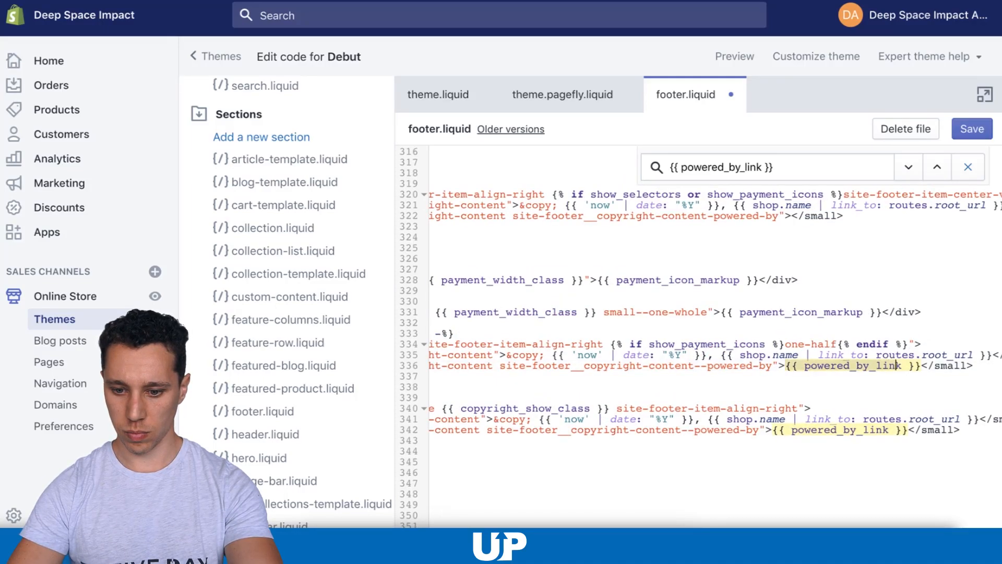
{"action": "key", "text": "BackSpace"}
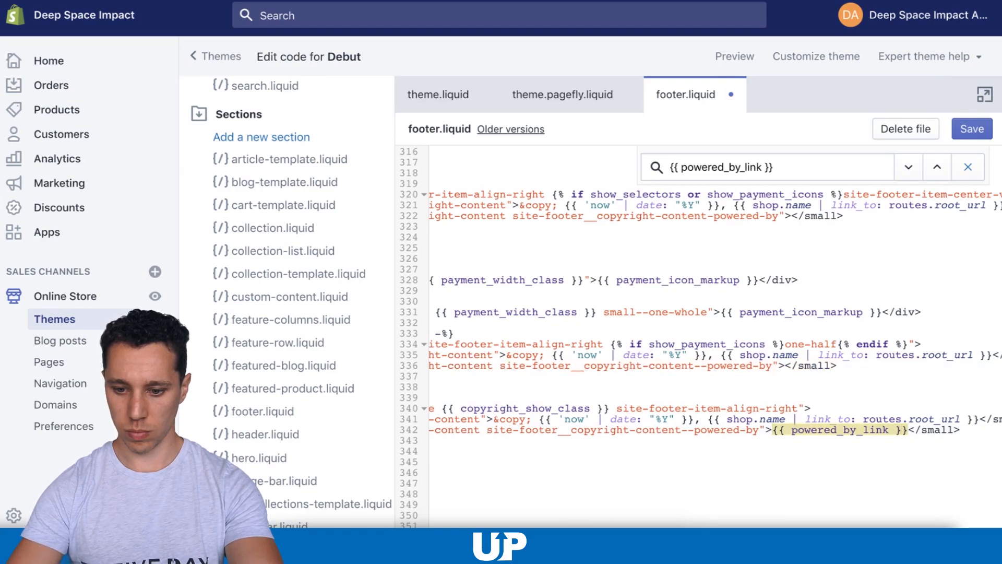
{"action": "key", "text": "BackSpace"}
{"action": "key", "text": "ctrl+s"}
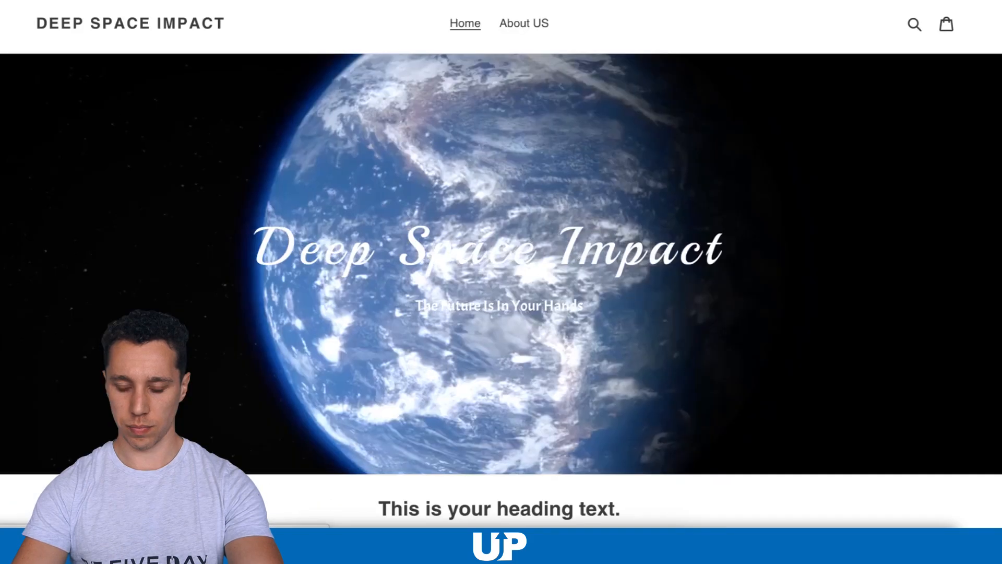
{"action": "scroll", "coordinate": [501, 261], "scroll_direction": "down", "scroll_amount": 15}
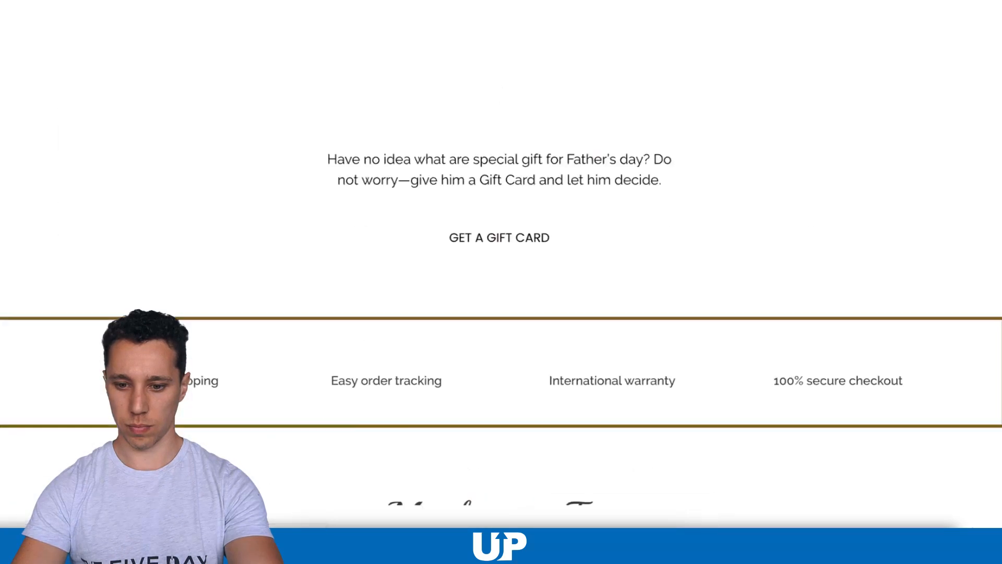
{"action": "scroll", "coordinate": [501, 261], "scroll_direction": "down", "scroll_amount": 10}
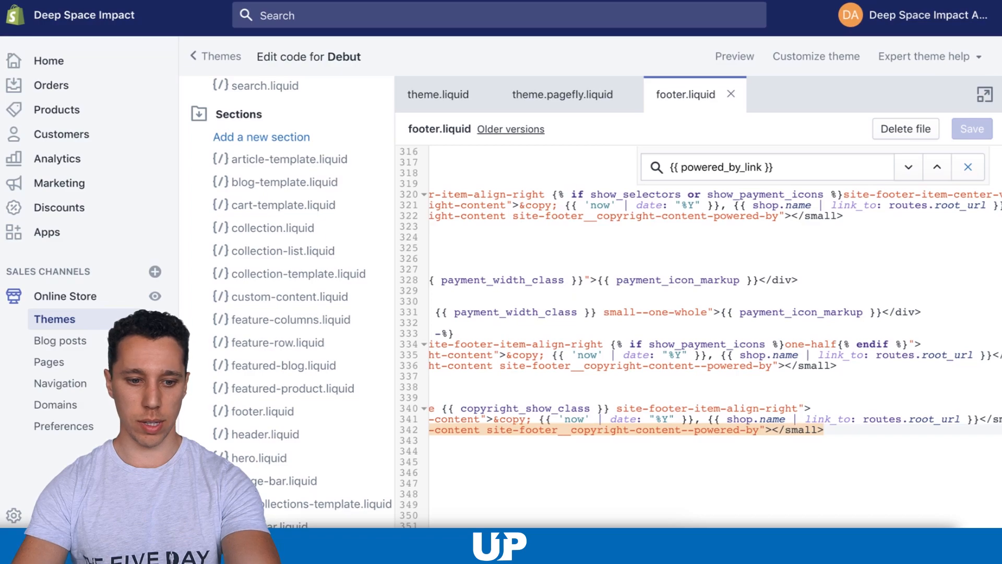
Open the Footer menu in the store navigation and start a new menu item named "about"
{"action": "left_click", "coordinate": [60, 383]}
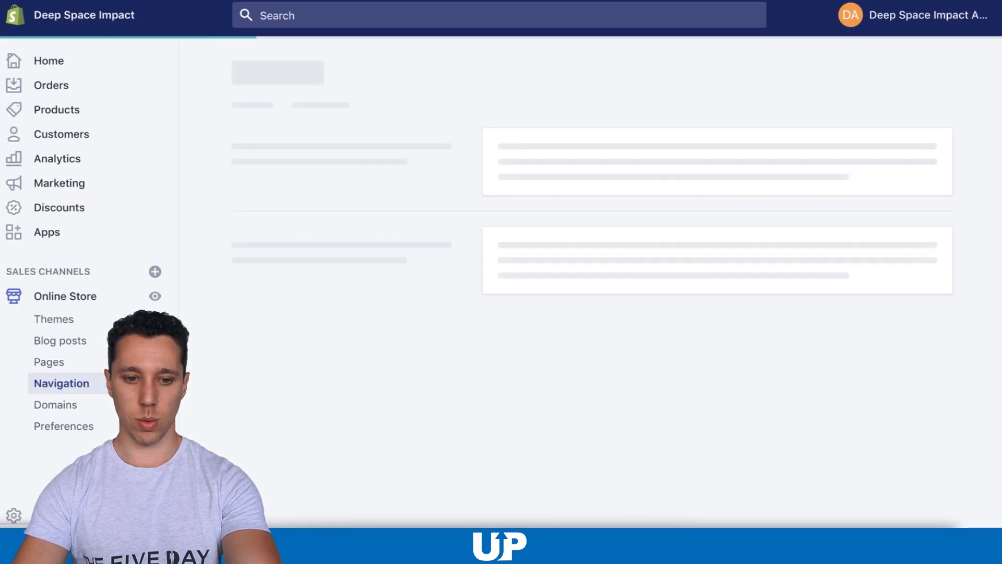
{"action": "left_click", "coordinate": [514, 279]}
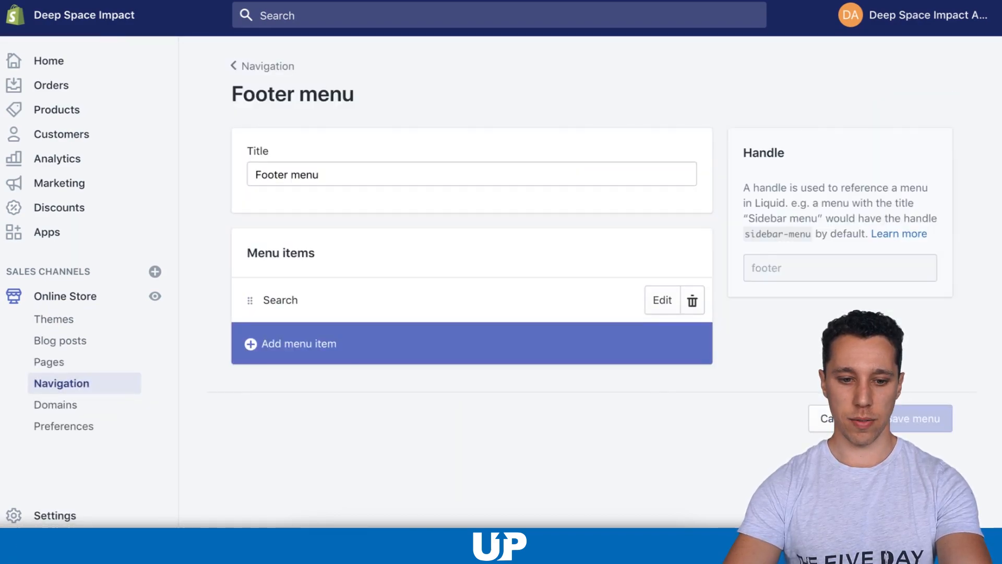
{"action": "left_click", "coordinate": [299, 344]}
{"action": "left_click", "coordinate": [313, 268]}
{"action": "type", "text": "about"}
Link the about item to the "Space - Deep Space" page, add it and save the Footer menu
{"action": "left_click", "coordinate": [330, 326]}
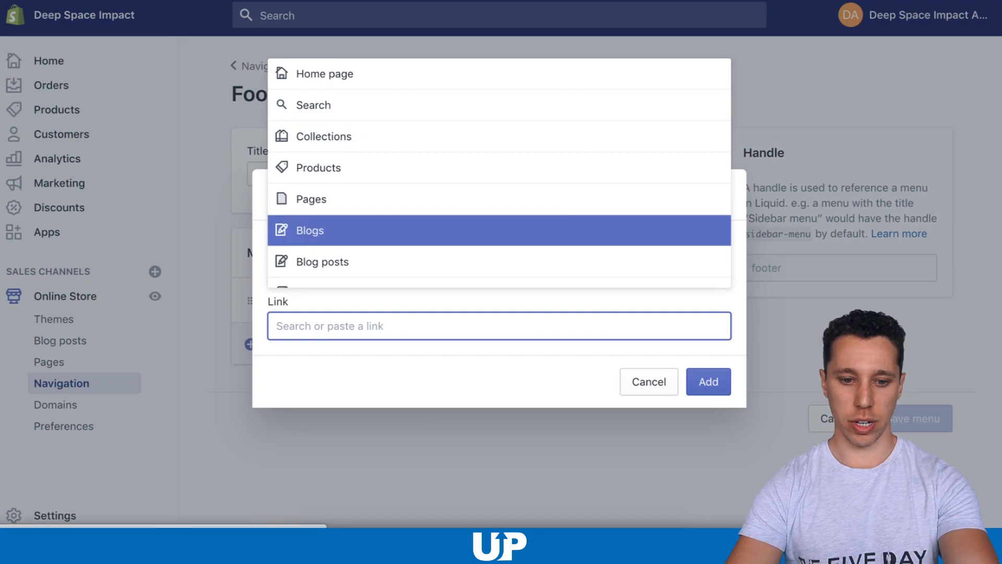
{"action": "left_click", "coordinate": [324, 199]}
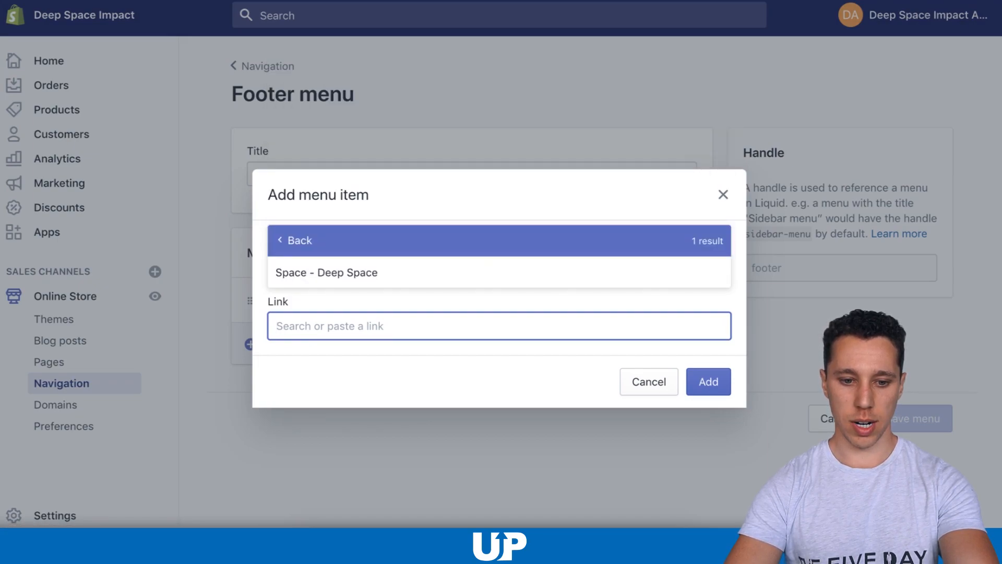
{"action": "left_click", "coordinate": [327, 272]}
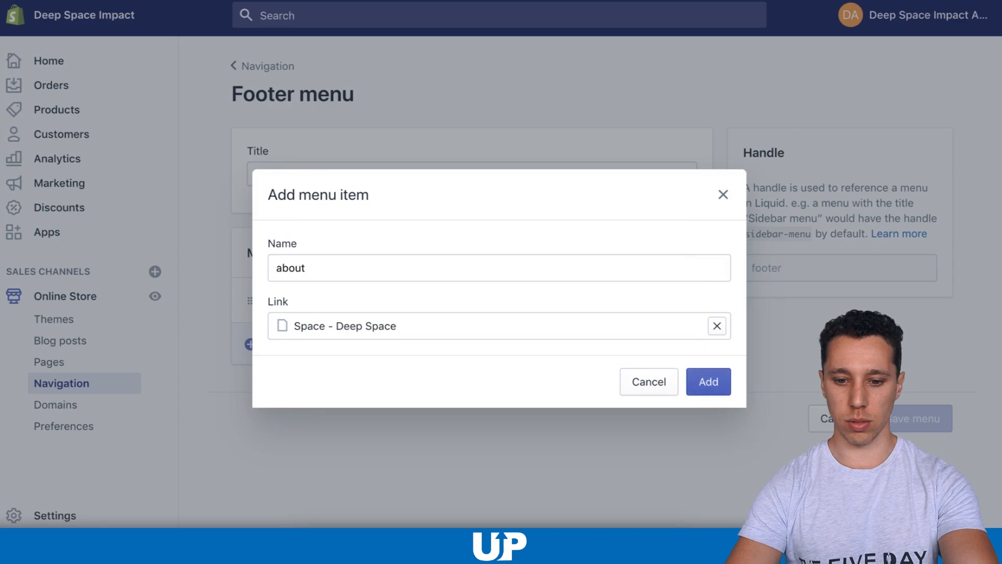
{"action": "left_click", "coordinate": [709, 382]}
{"action": "left_click", "coordinate": [928, 15]}
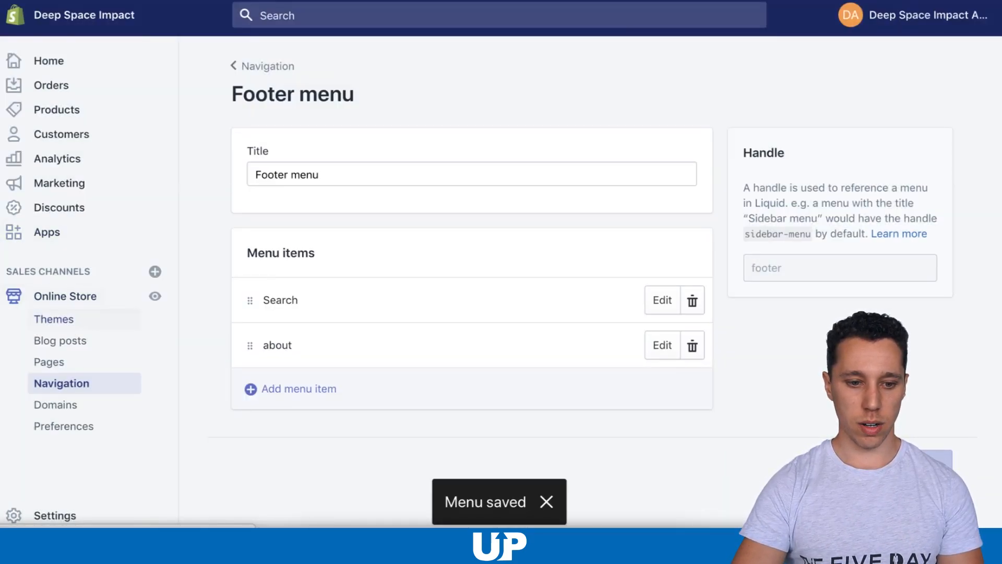
Open the Debut theme in the customizer and review the Header section's logo, menu and announcement bar settings
{"action": "left_click", "coordinate": [54, 319]}
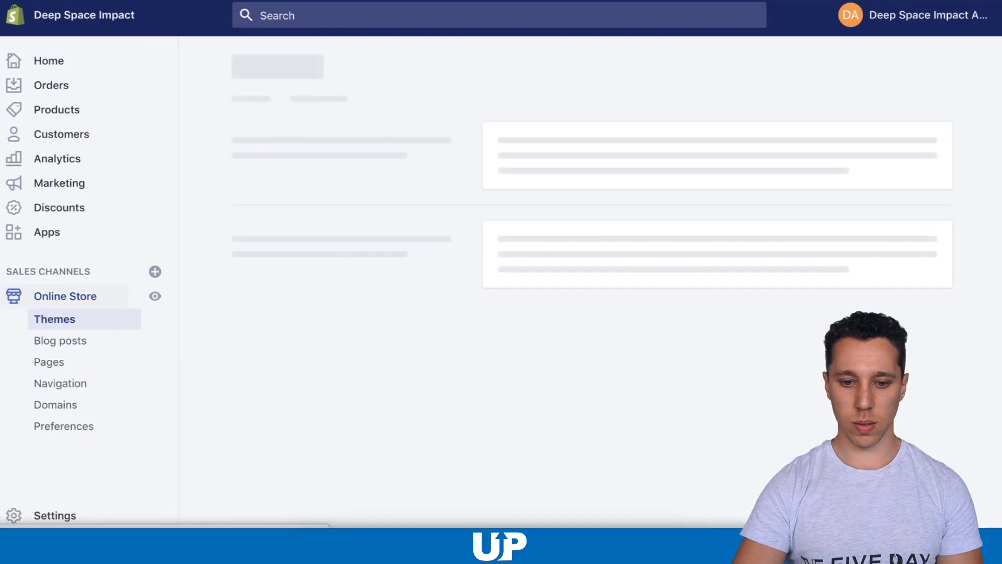
{"action": "left_click", "coordinate": [897, 174]}
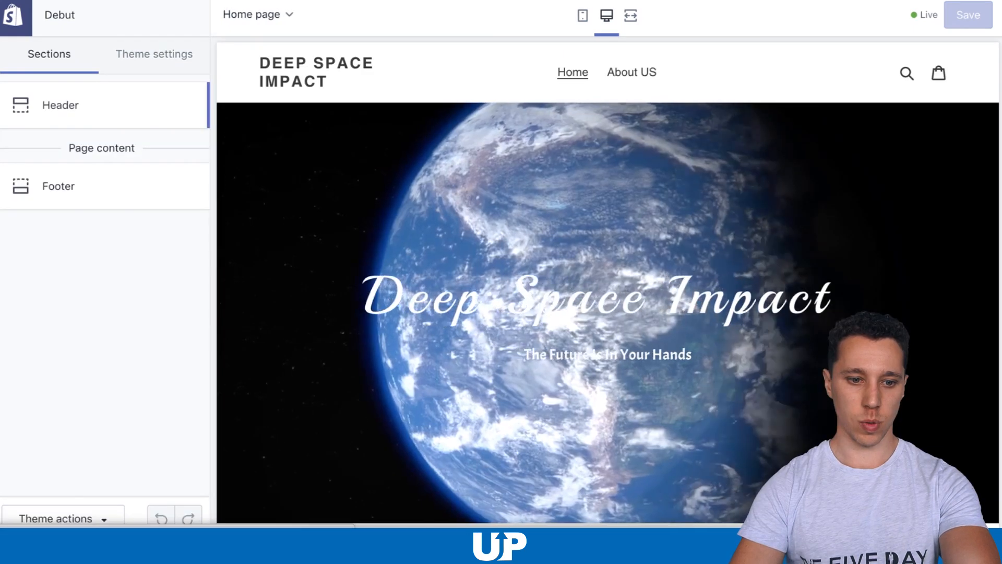
{"action": "left_click", "coordinate": [62, 105]}
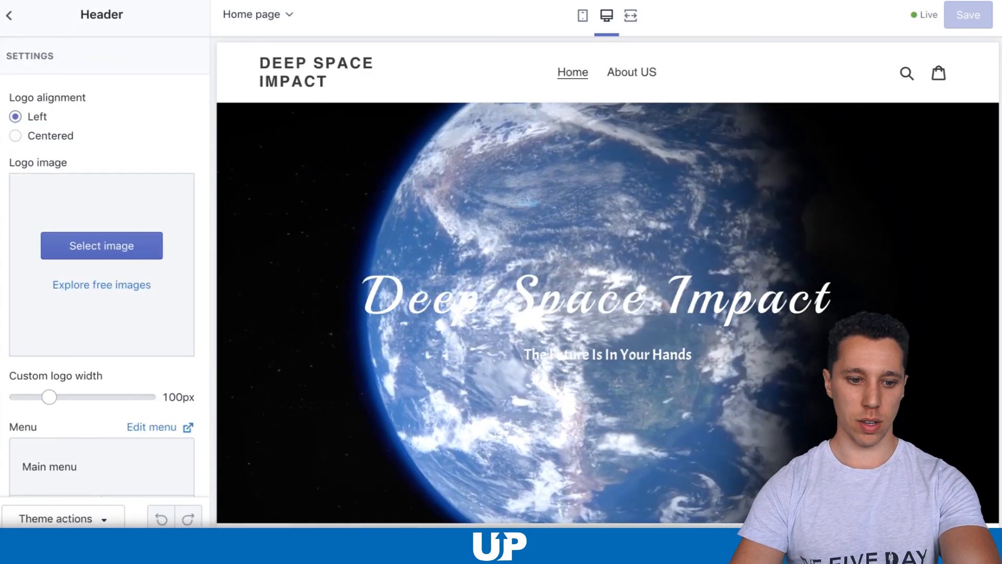
{"action": "scroll", "coordinate": [105, 261], "scroll_direction": "down", "scroll_amount": 5}
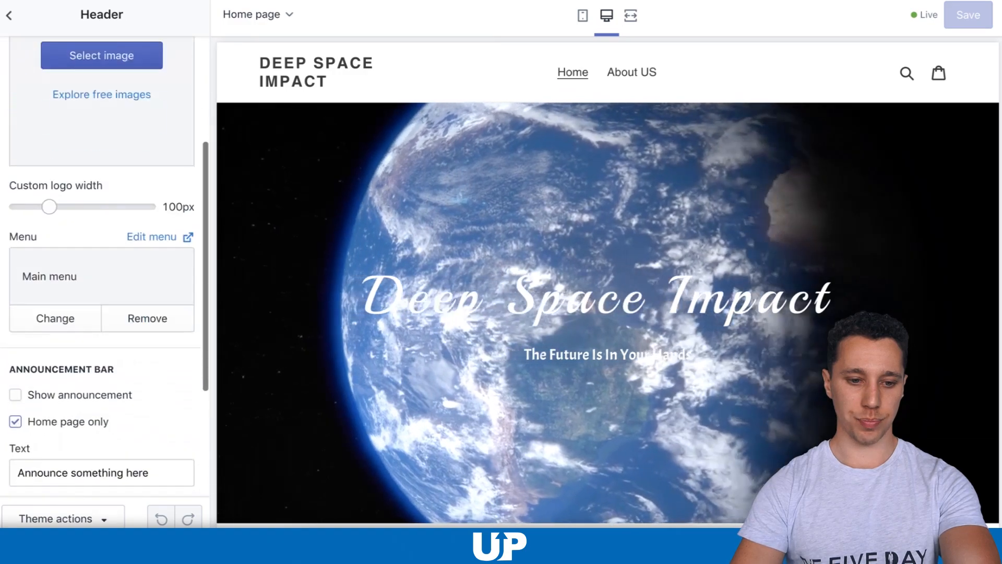
{"action": "scroll", "coordinate": [104, 261], "scroll_direction": "up", "scroll_amount": 1}
{"action": "scroll", "coordinate": [105, 261], "scroll_direction": "down", "scroll_amount": 3}
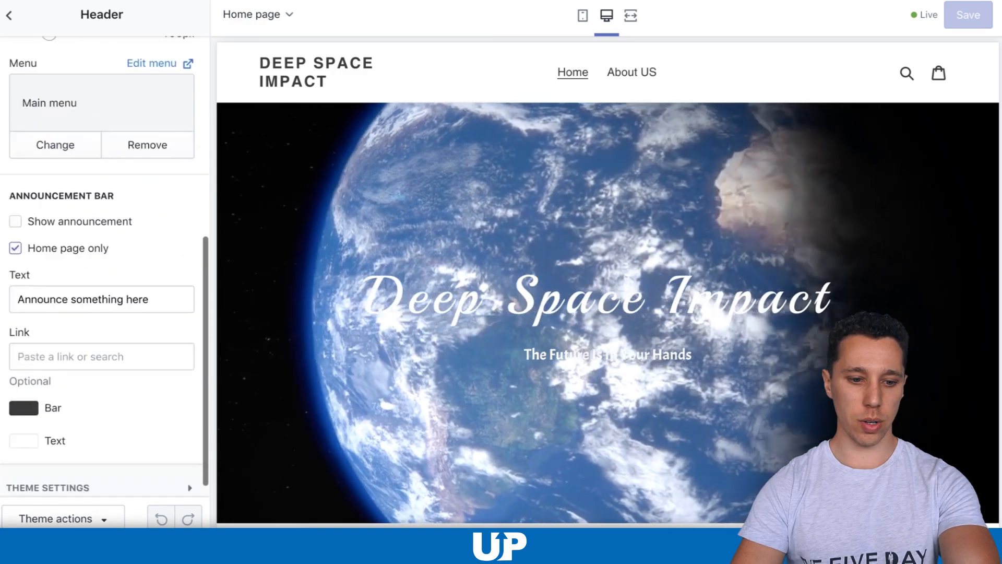
{"action": "scroll", "coordinate": [105, 261], "scroll_direction": "up", "scroll_amount": 7}
Leave the Header section and open the favicon image options in the theme settings
{"action": "left_click", "coordinate": [9, 16]}
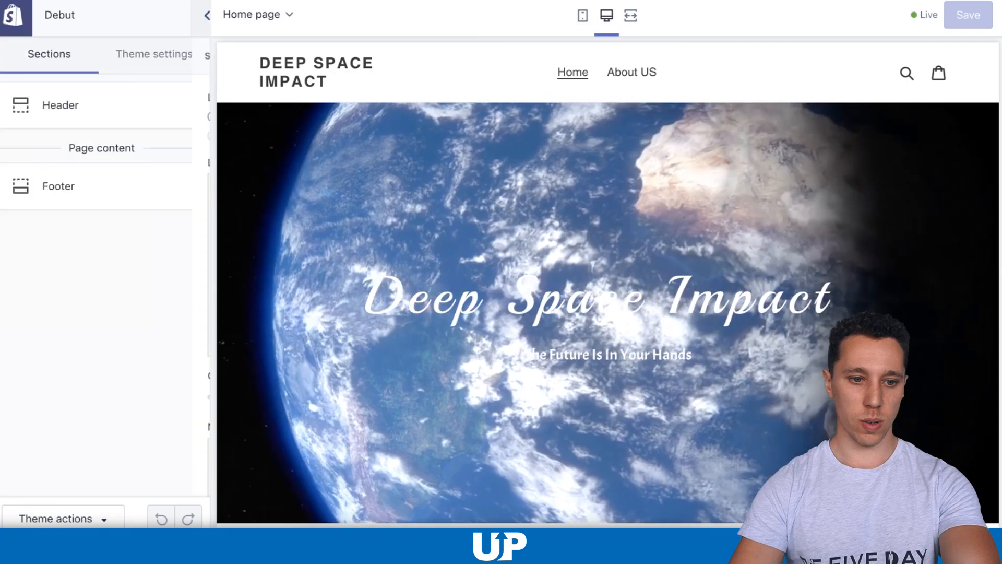
{"action": "left_click", "coordinate": [154, 54]}
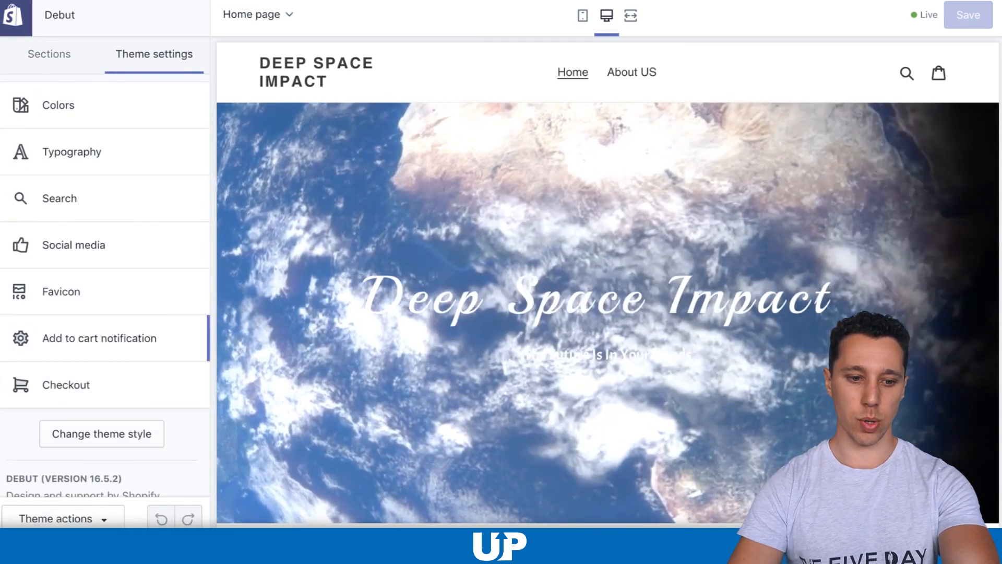
{"action": "left_click", "coordinate": [61, 291]}
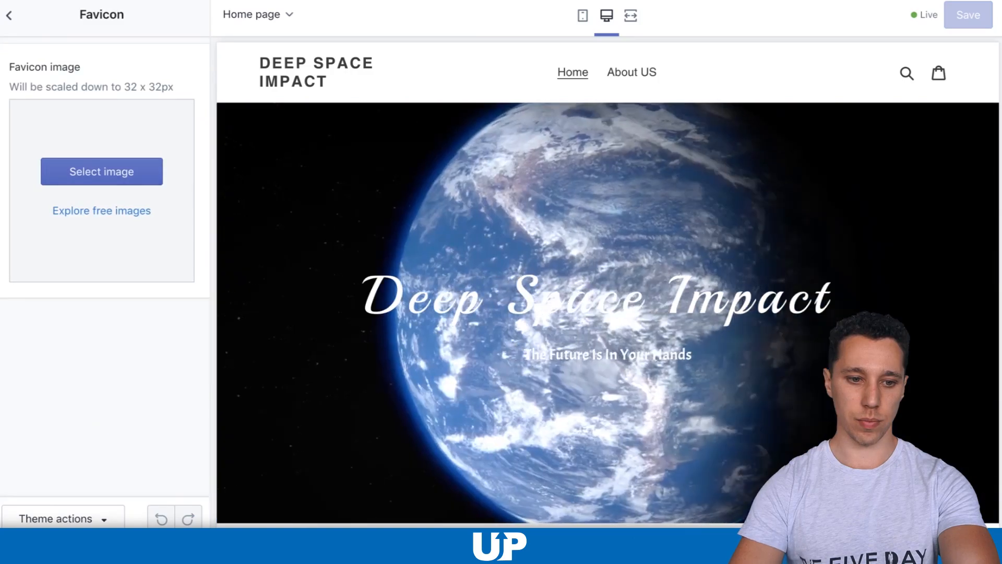